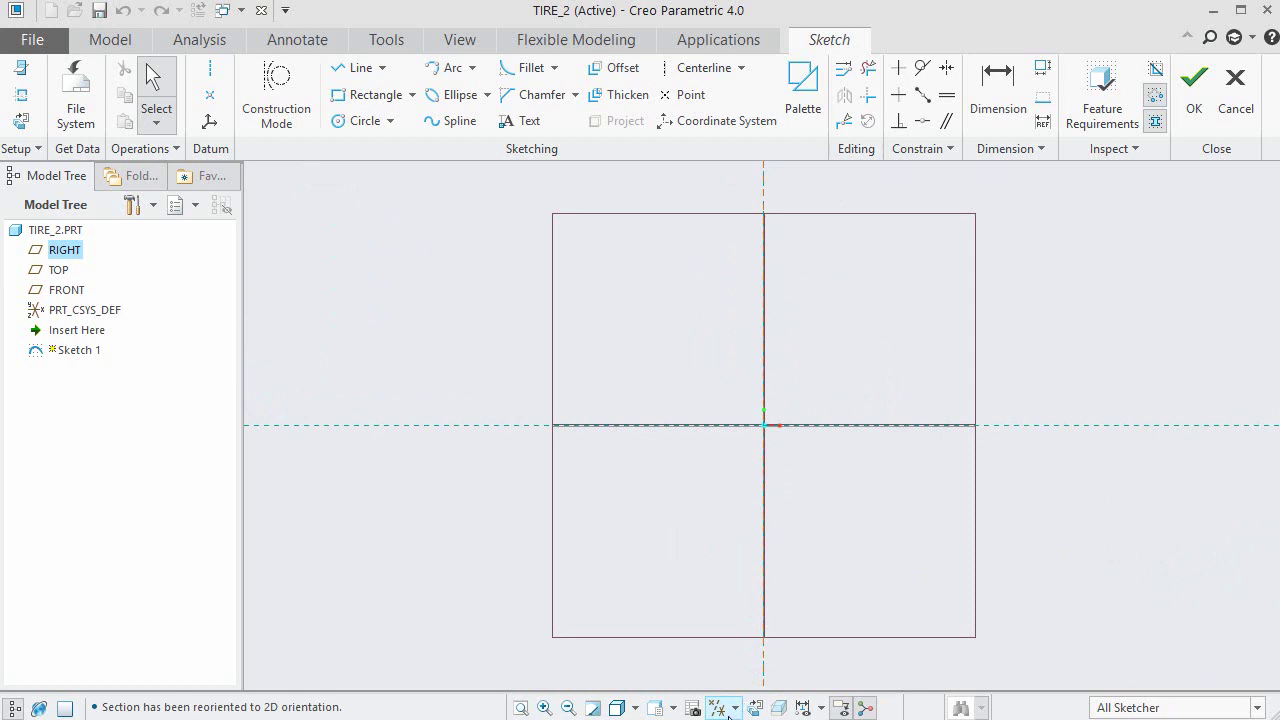
# Hide the datum planes in the graphics area.
pyautogui.click(734, 708)
pyautogui.click(719, 684)
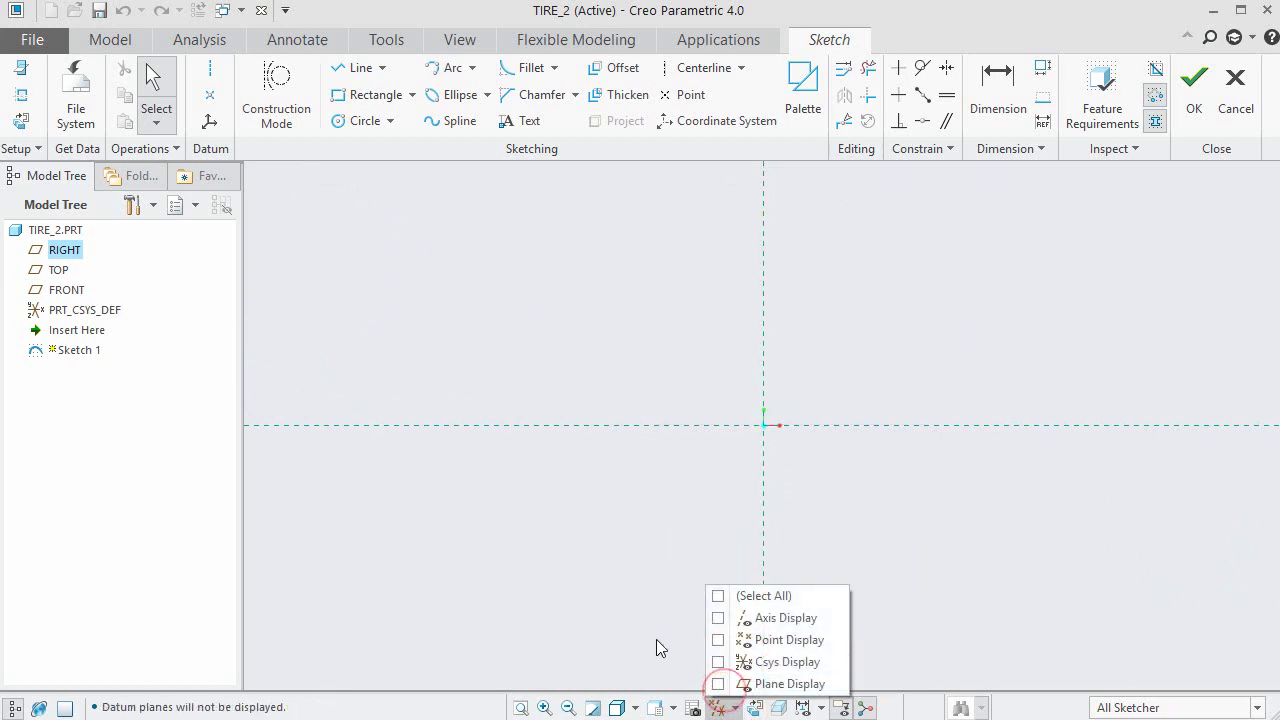
pyautogui.click(649, 591)
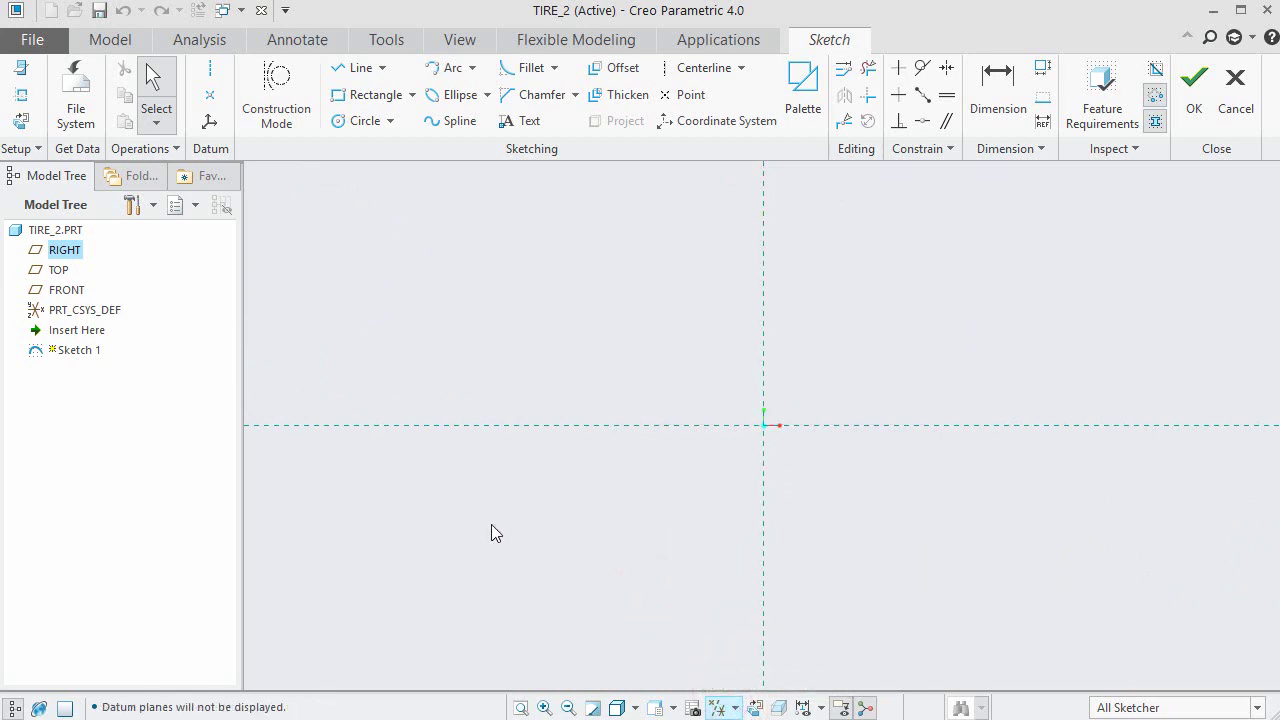
# Sketch a horizontal line about 42 long, about 28 above the horizontal reference and about 14 left of the vertical reference.
pyautogui.click(358, 67)
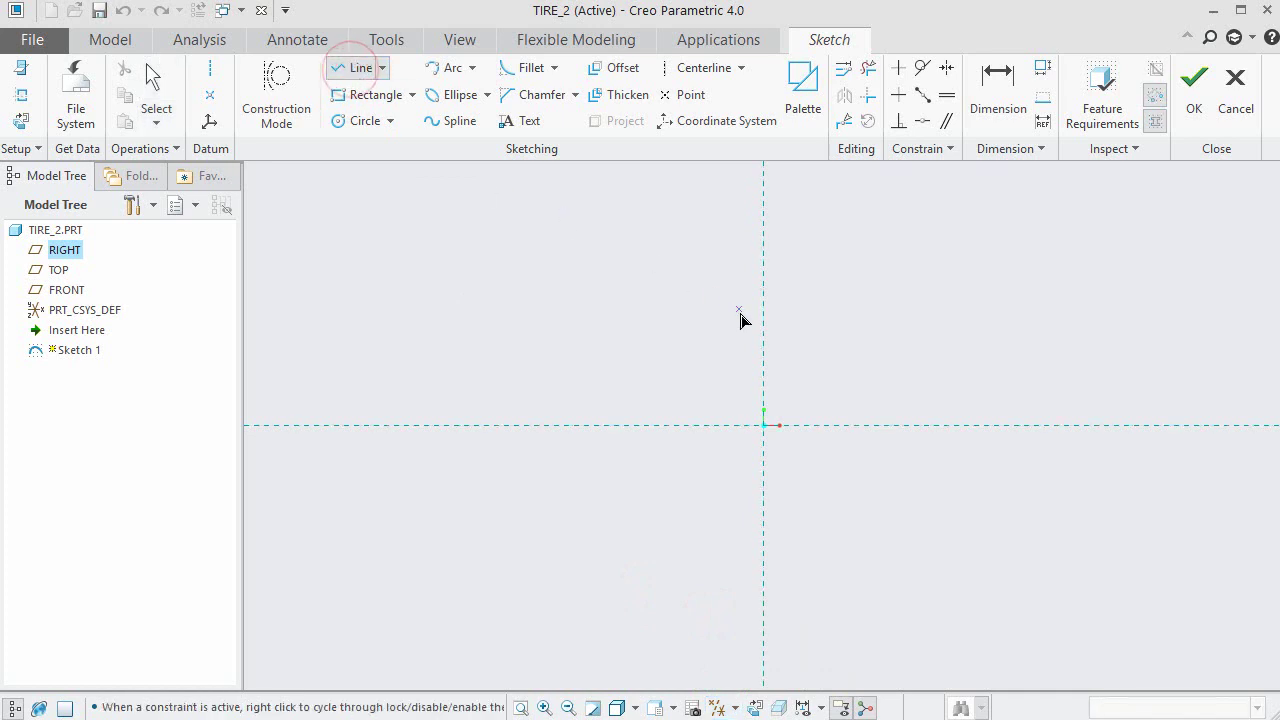
pyautogui.click(752, 402)
pyautogui.click(716, 401)
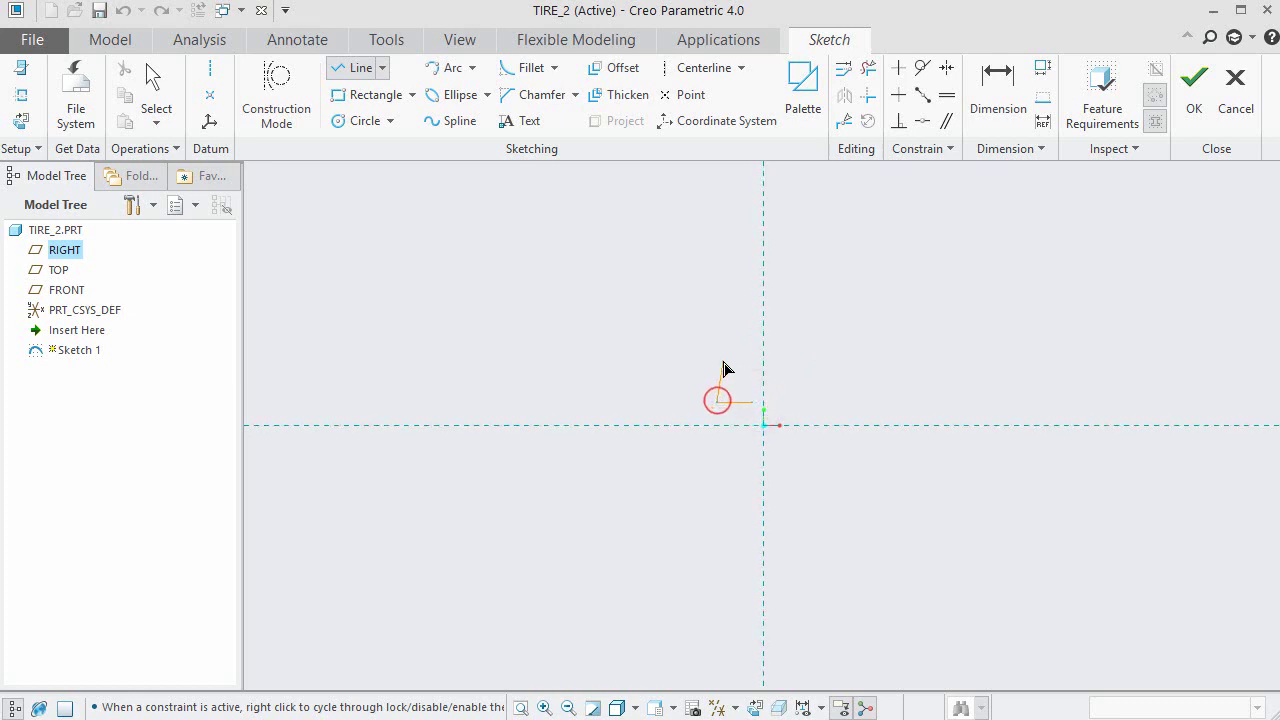
pyautogui.middleClick(720, 374)
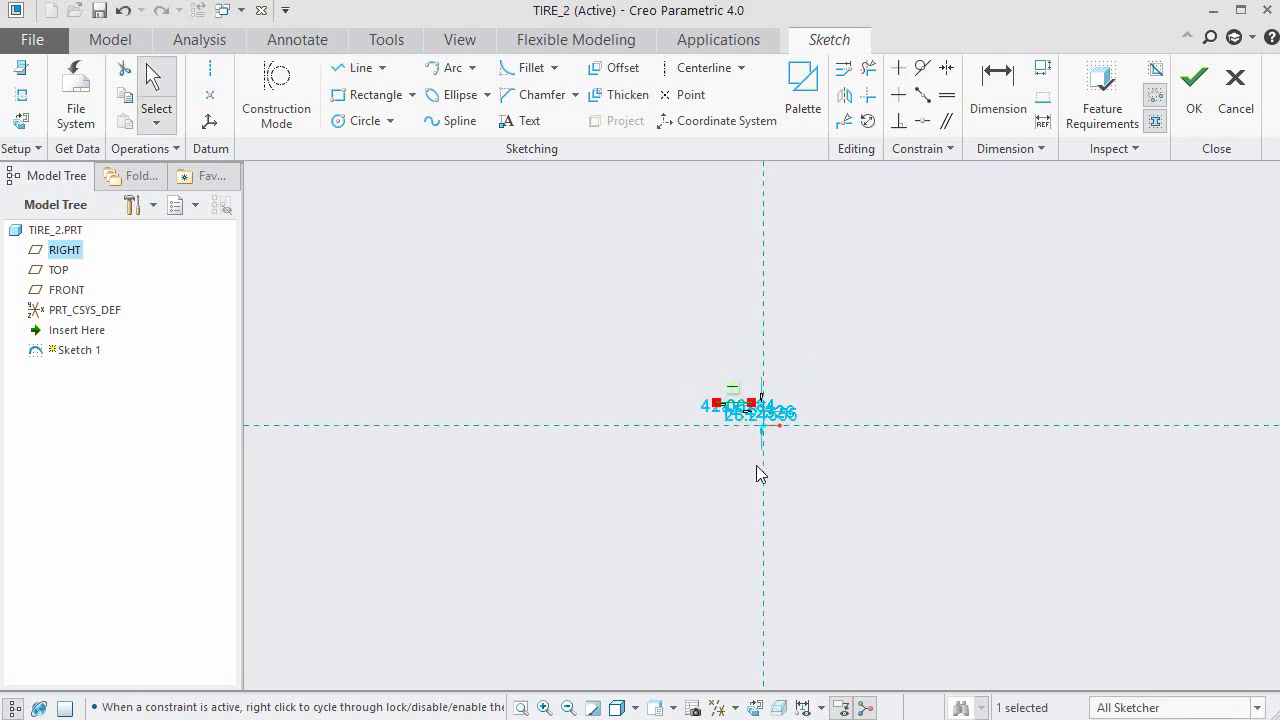
# Add a datum centerline along the horizontal reference, through the sketch origin.
pyautogui.scroll(-5, 755, 445)
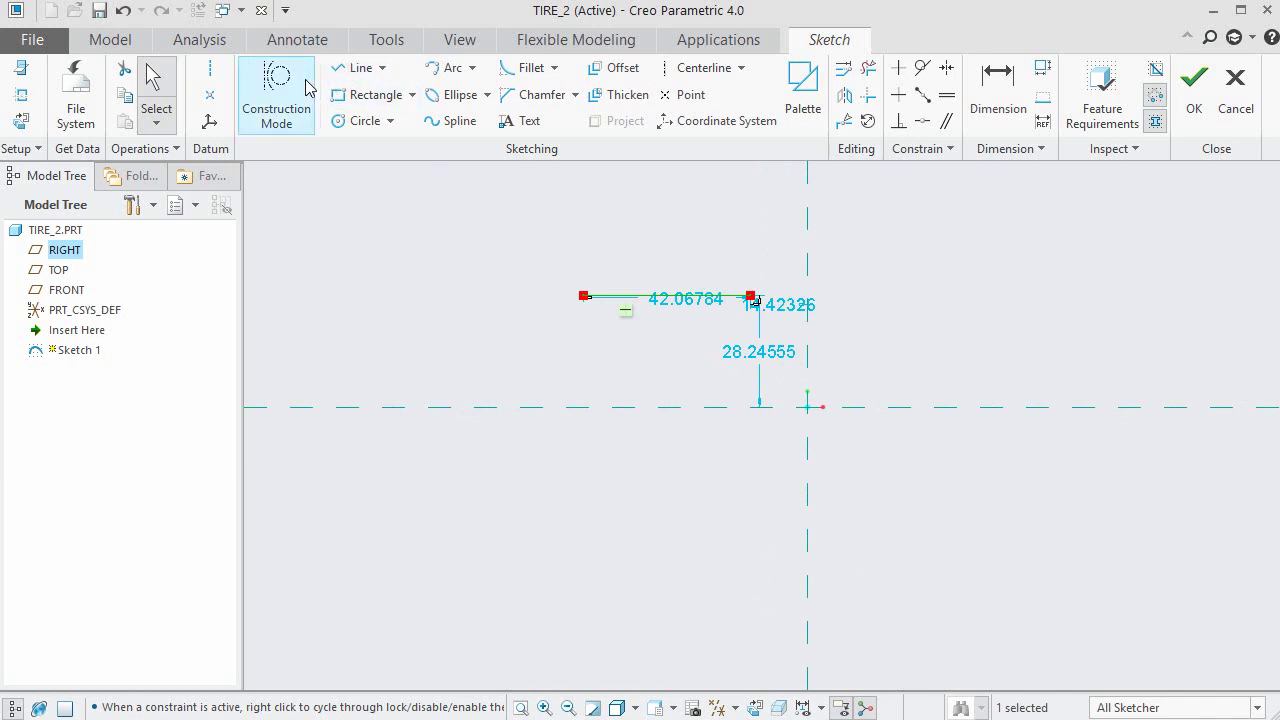
pyautogui.click(210, 69)
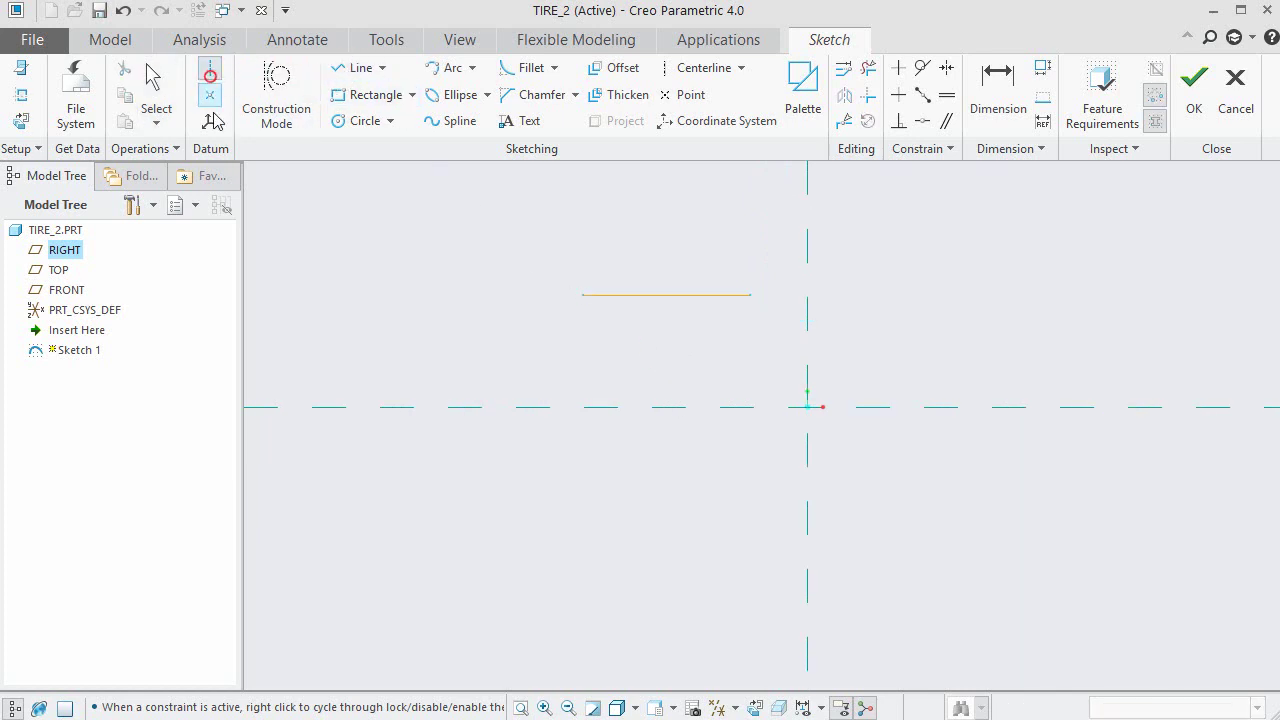
pyautogui.click(502, 408)
pyautogui.click(1016, 418)
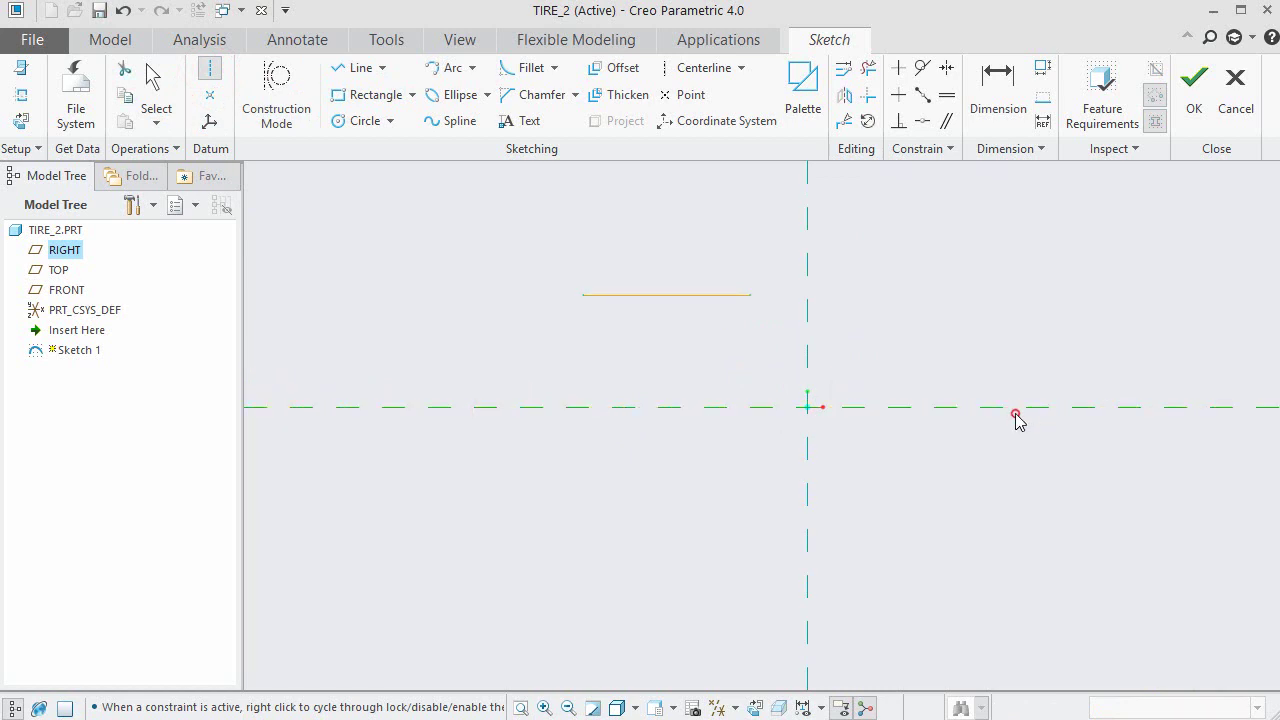
pyautogui.middleClick(971, 489)
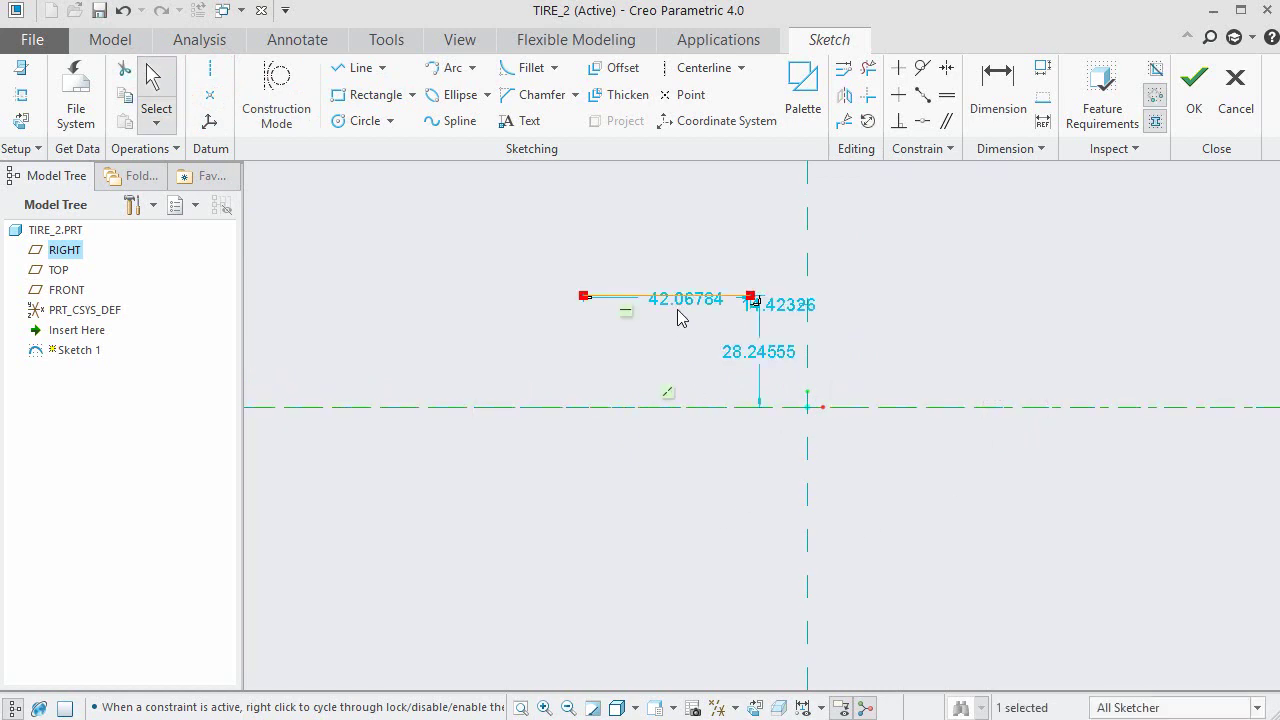
# Place the horizontal line's length dimension farther below the line and set the length to 0.07.
pyautogui.moveTo(680, 299); pyautogui.dragTo(684, 375)
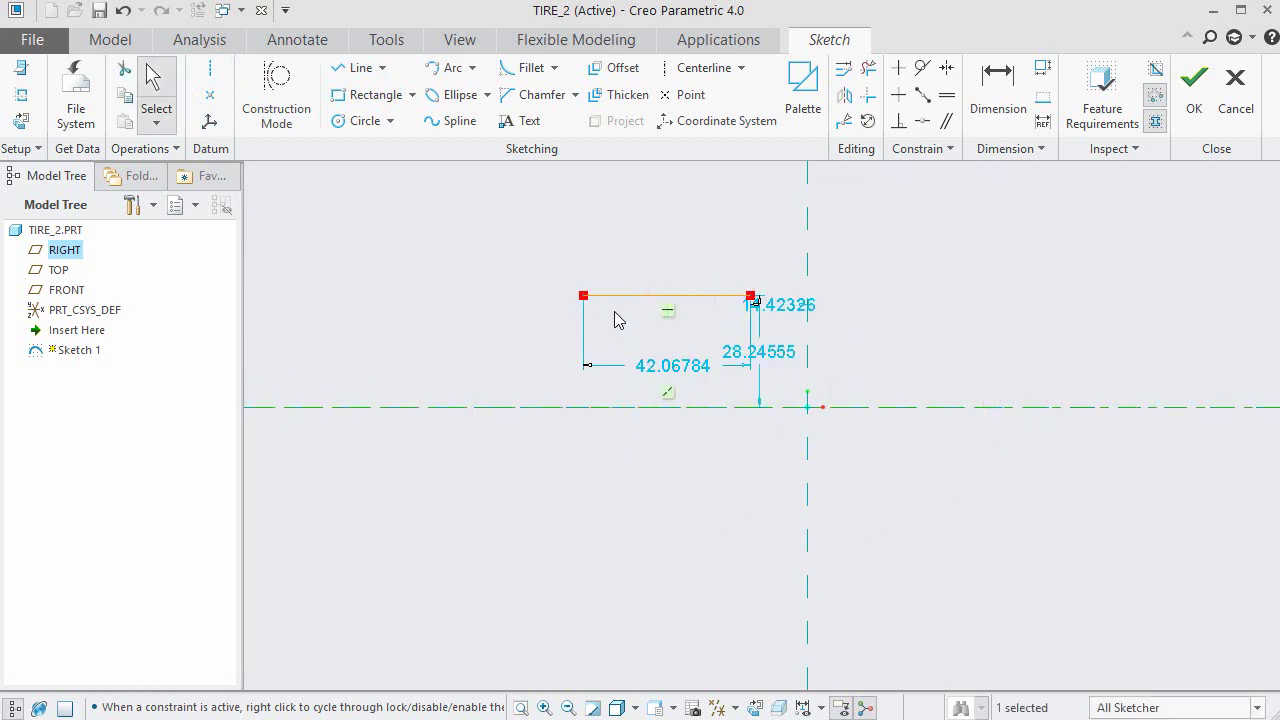
pyautogui.doubleClick(686, 367)
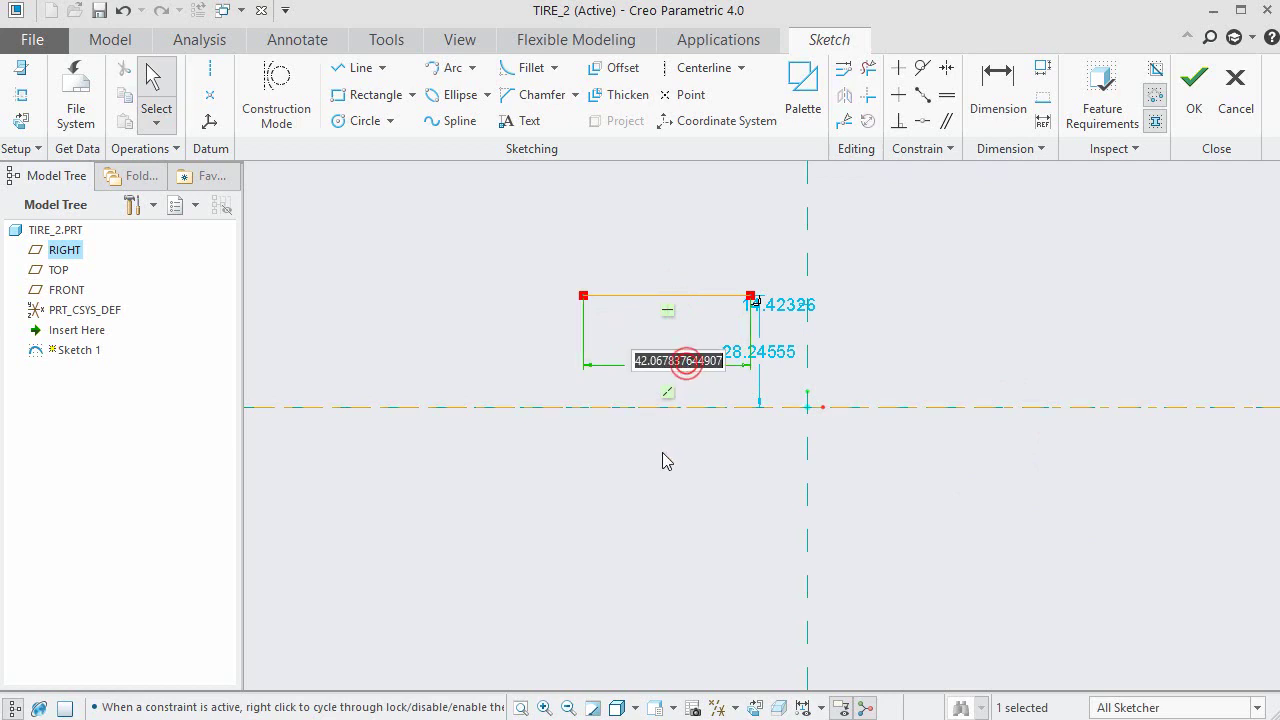
pyautogui.press('BackSpace')
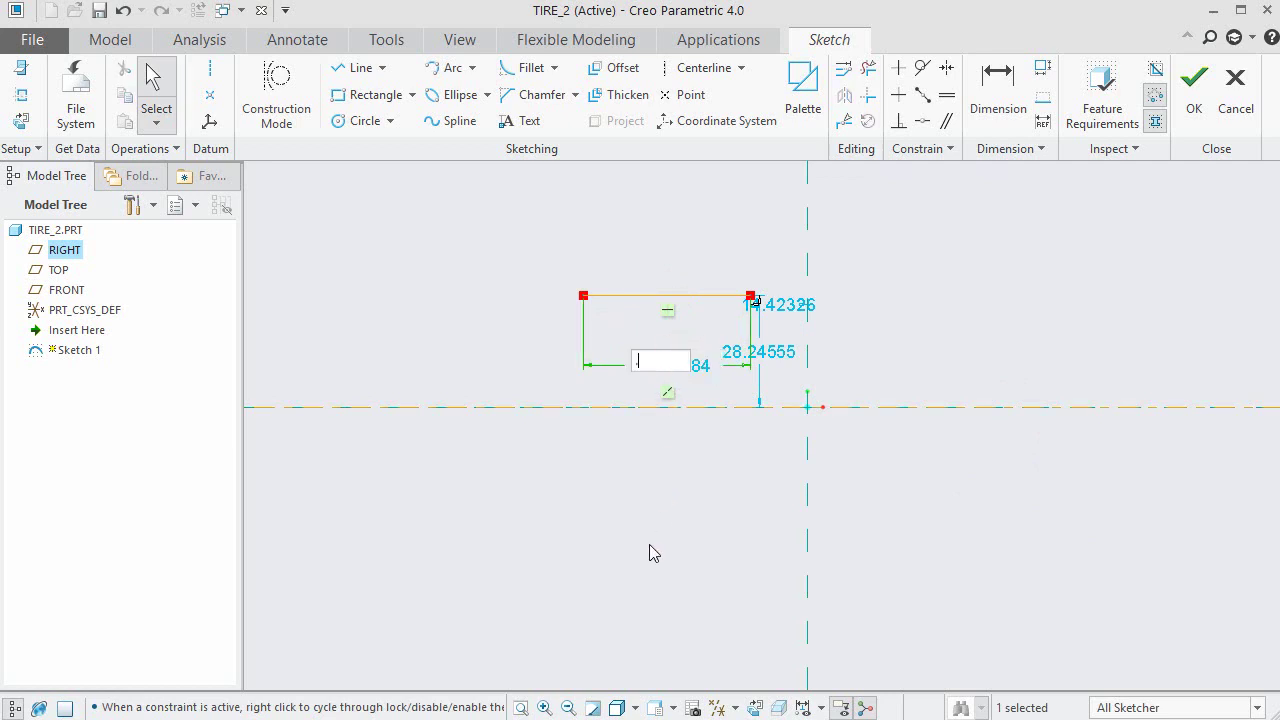
pyautogui.write('.07000')
pyautogui.press('Return')
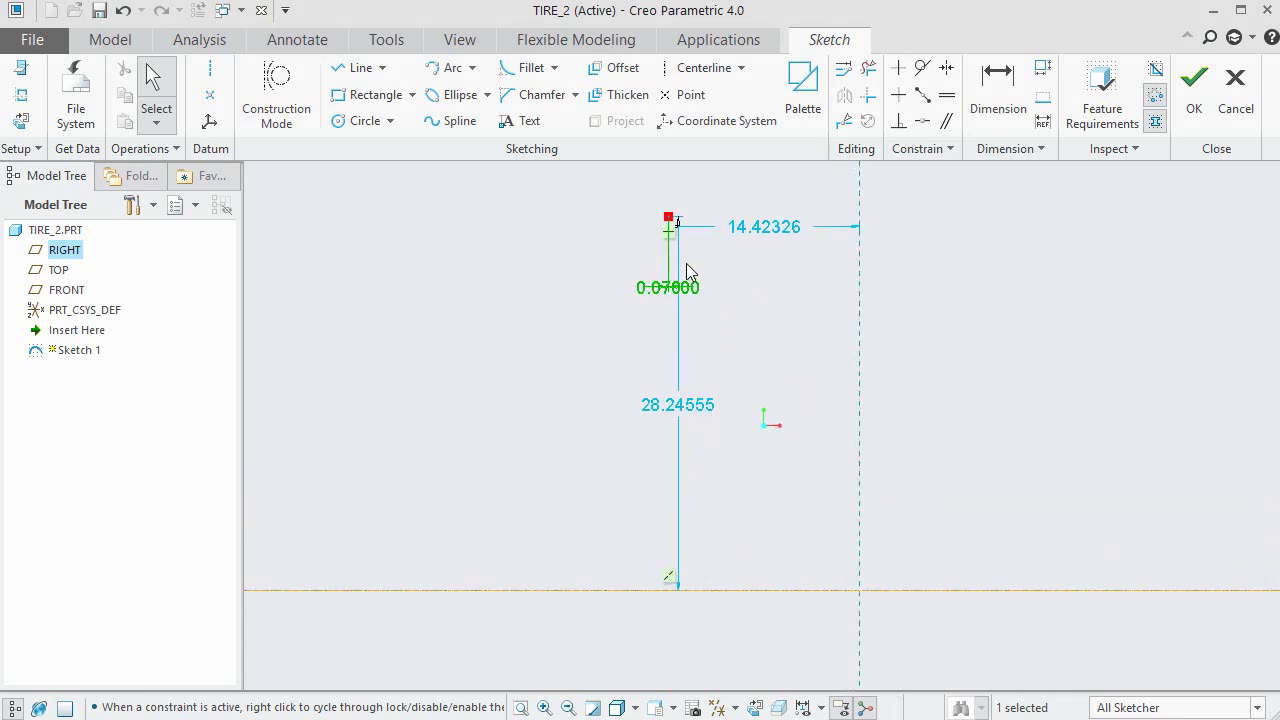
# Add a diameter dimension from the short horizontal line about the centerline and set it to 2.045.
pyautogui.scroll(-5, 674, 228)
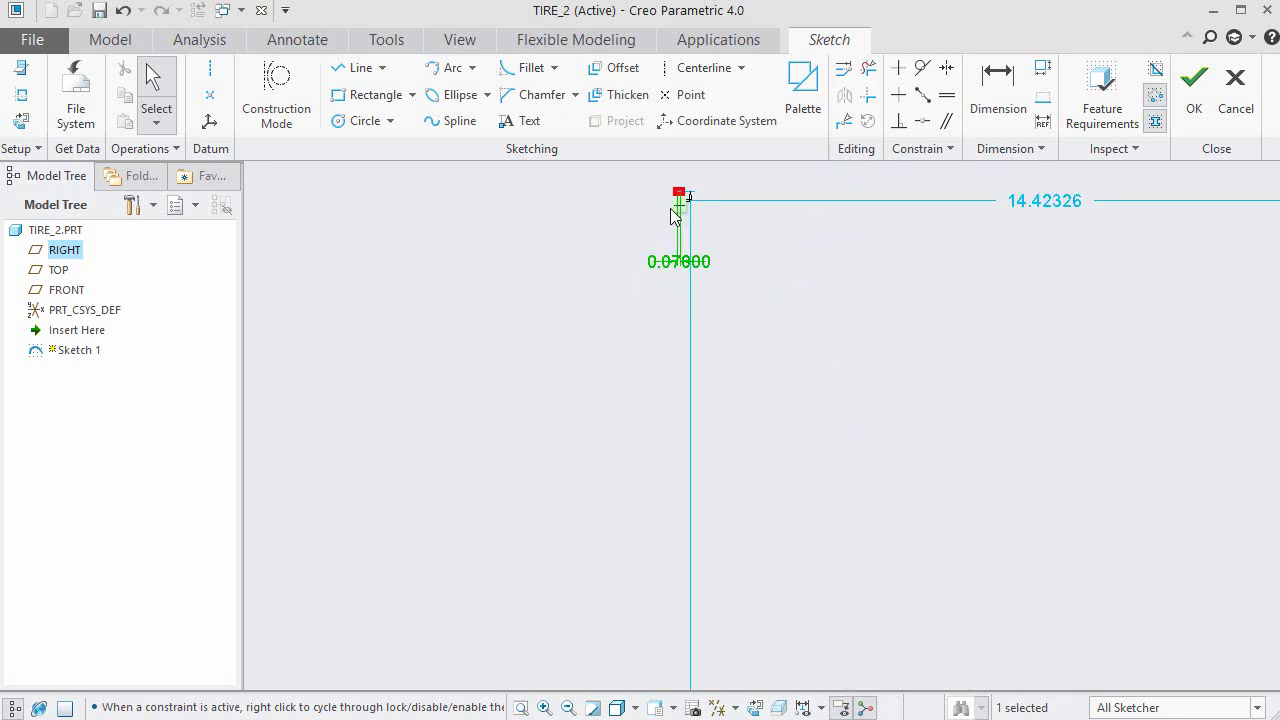
pyautogui.scroll(-3, 678, 240)
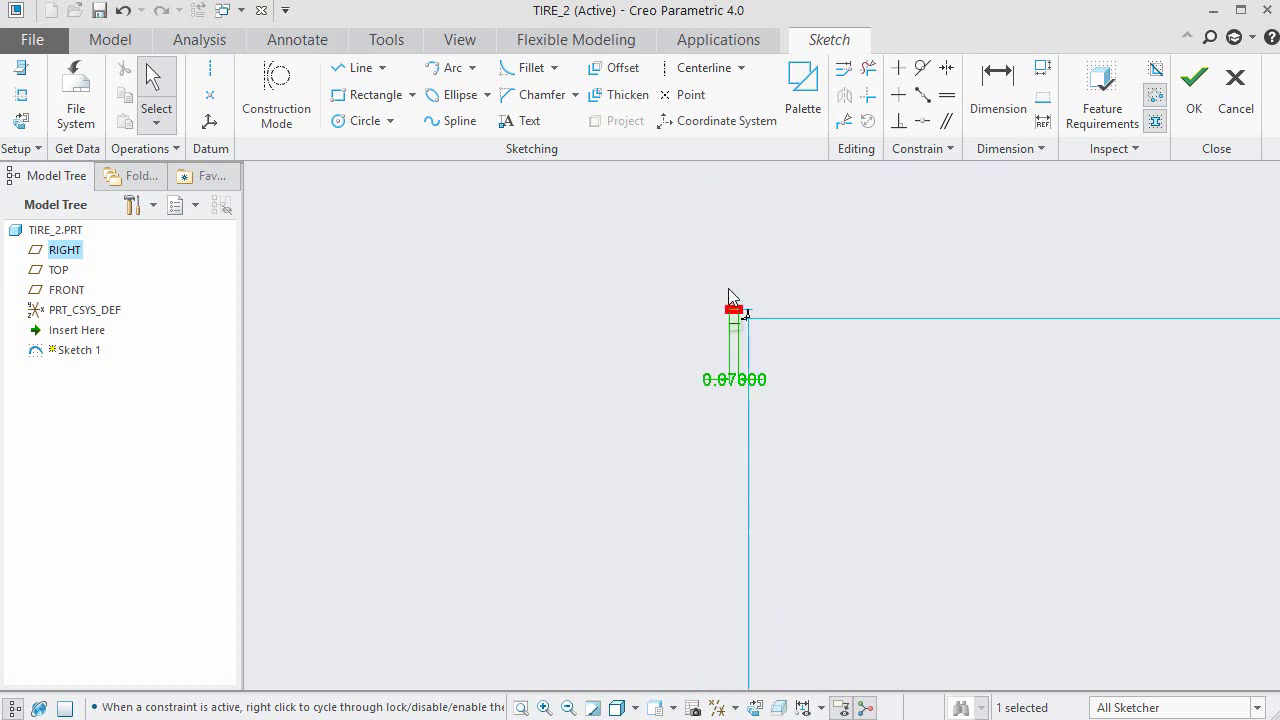
pyautogui.scroll(-3, 803, 343)
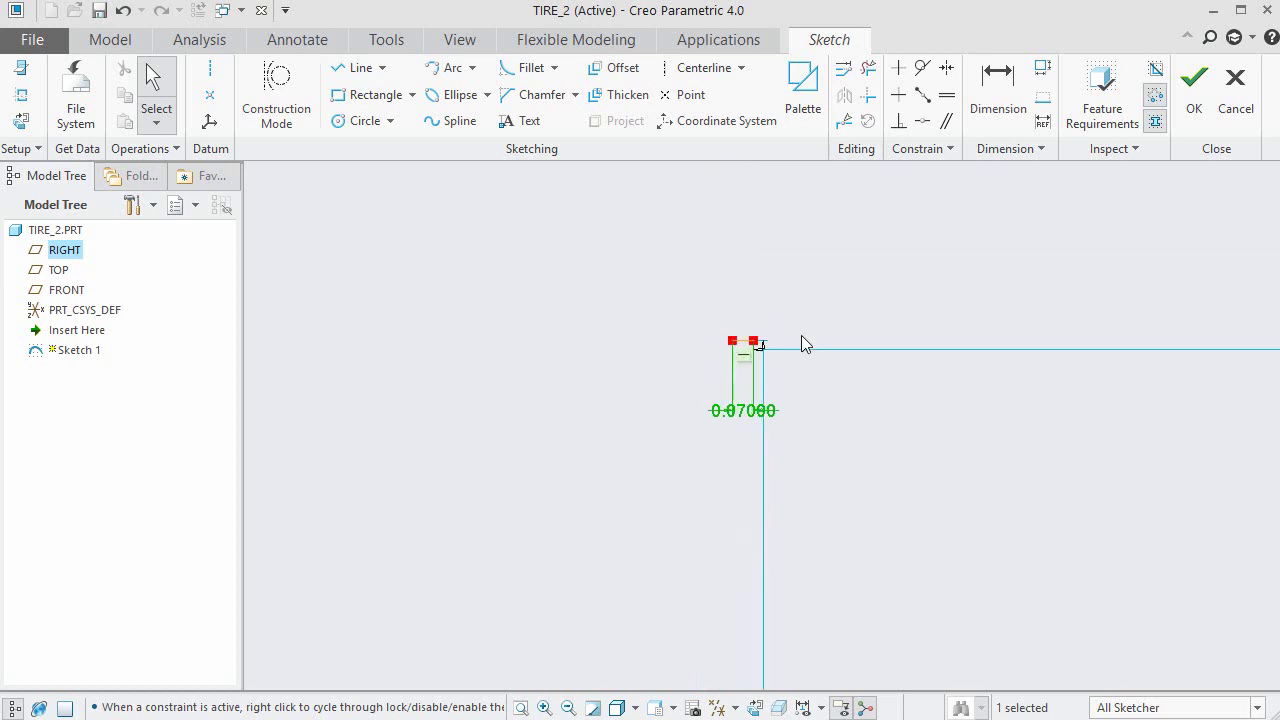
pyautogui.click(1007, 100)
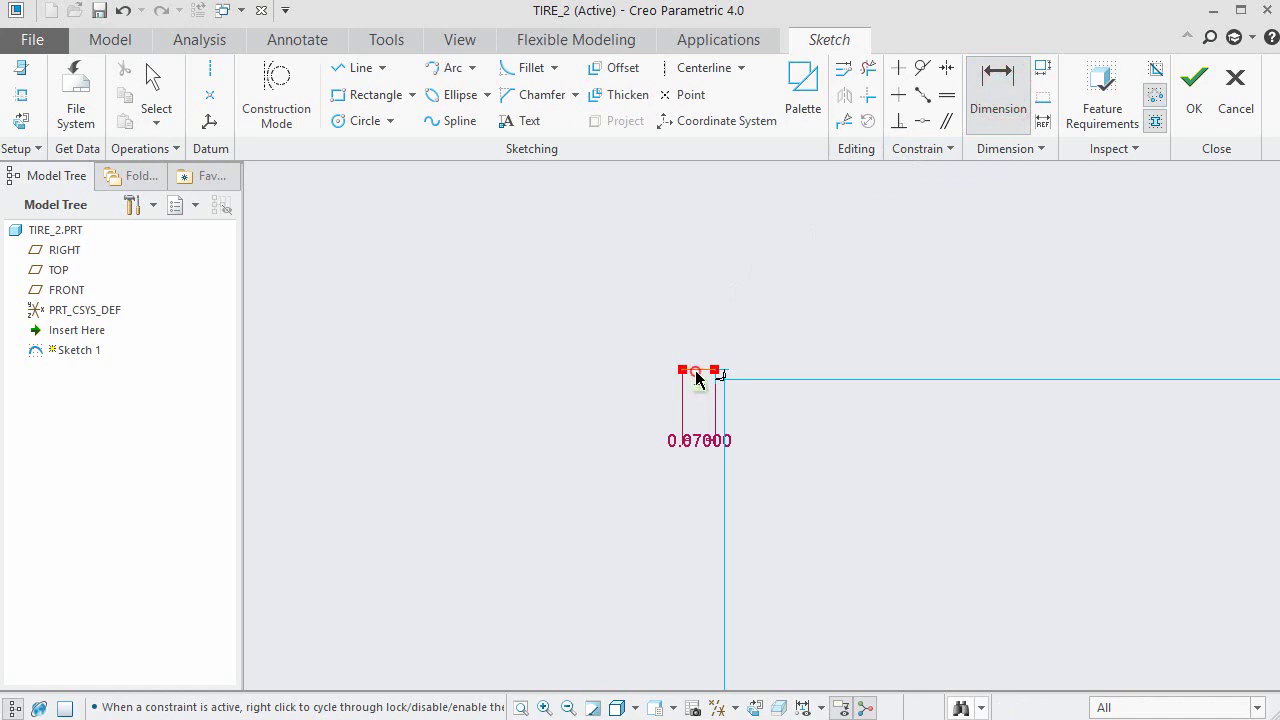
pyautogui.scroll(4, 694, 266)
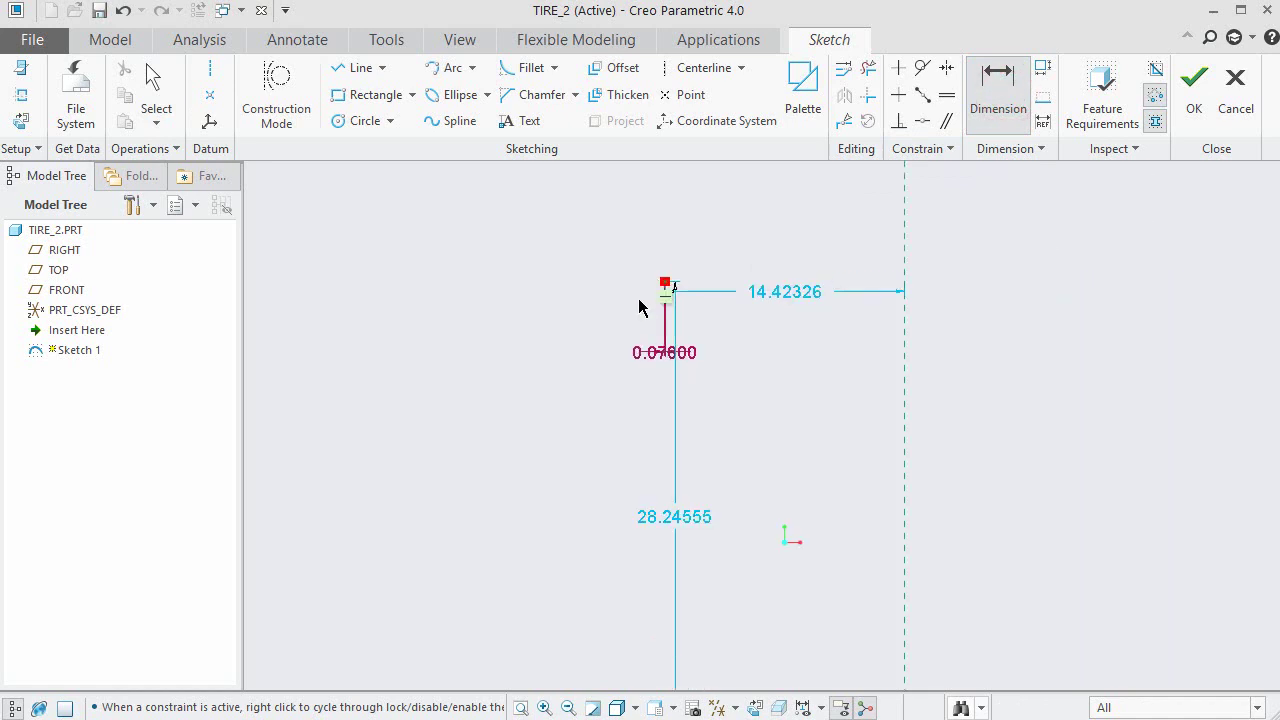
pyautogui.scroll(3, 640, 307)
pyautogui.click(641, 526)
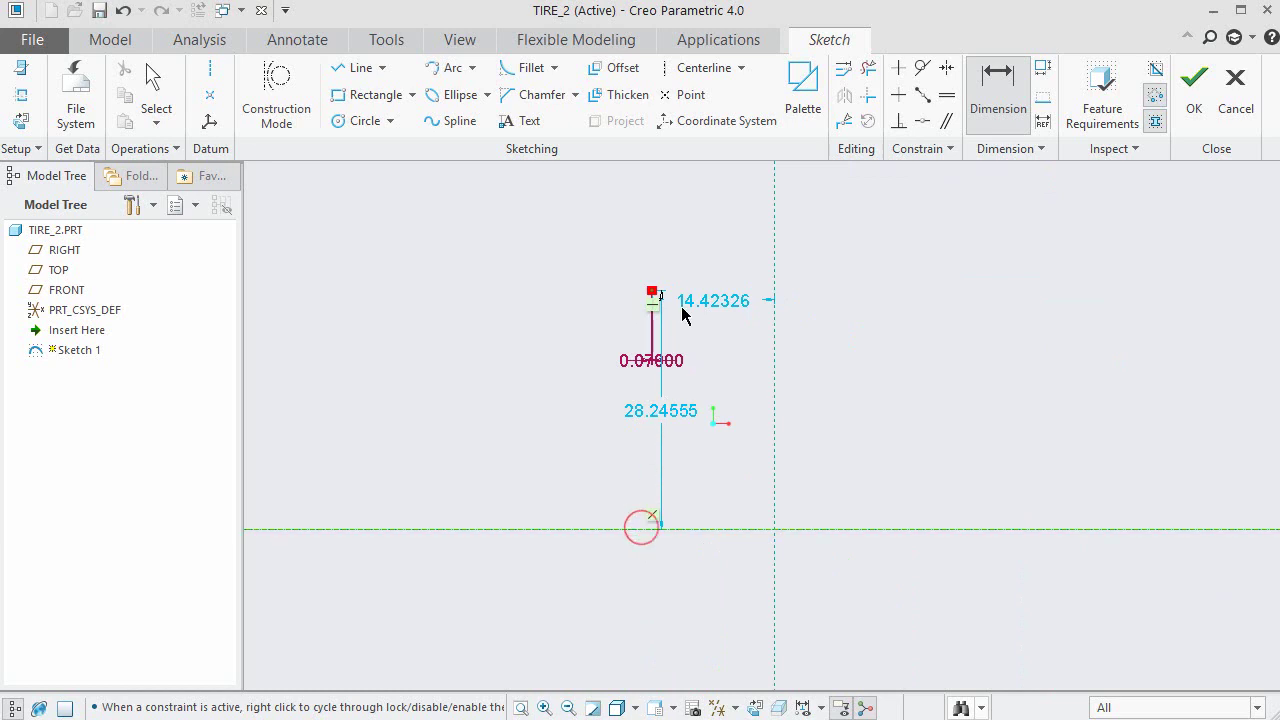
pyautogui.scroll(3, 655, 297)
pyautogui.scroll(-5, 655, 297)
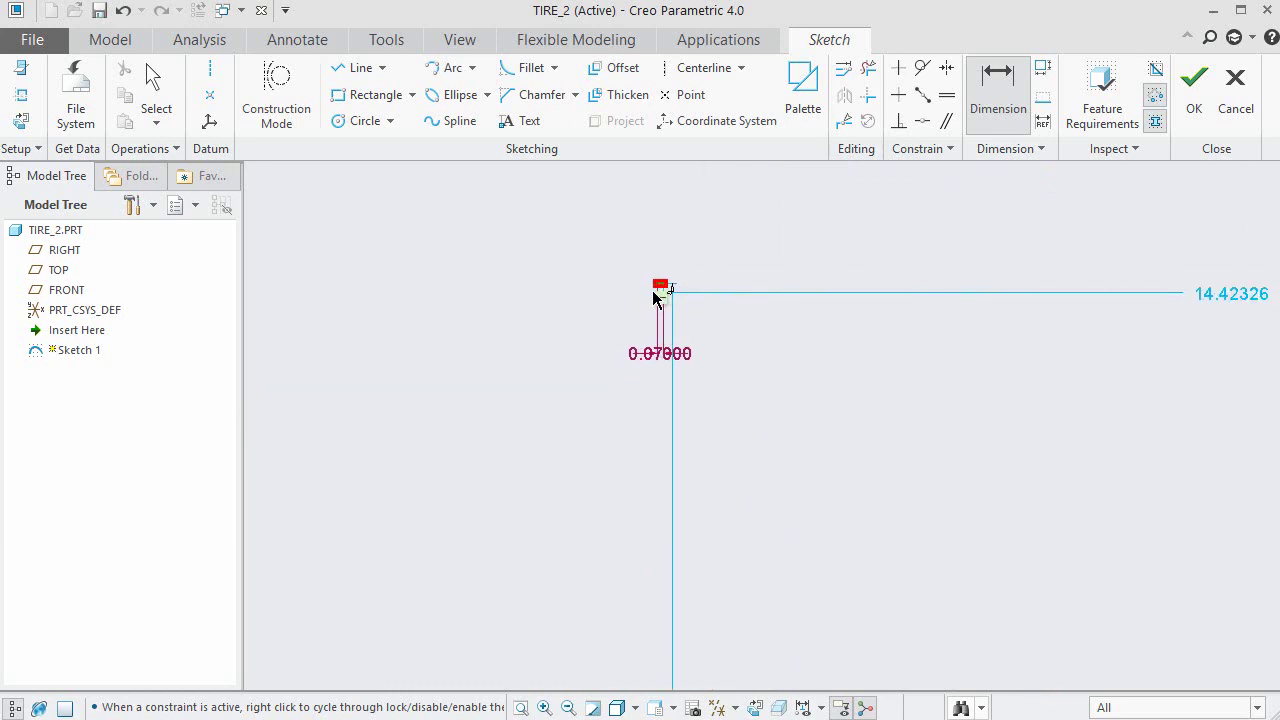
pyautogui.scroll(2, 740, 314)
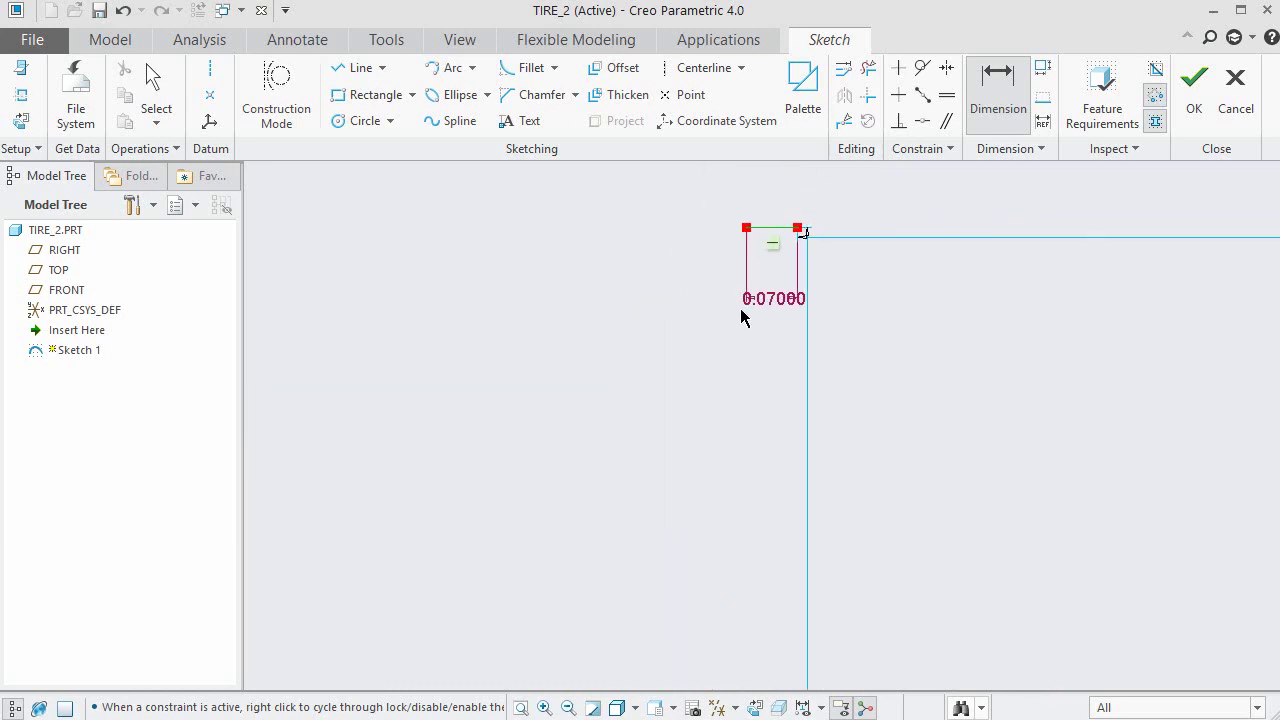
pyautogui.click(771, 229)
pyautogui.scroll(1, 714, 330)
pyautogui.scroll(4, 717, 340)
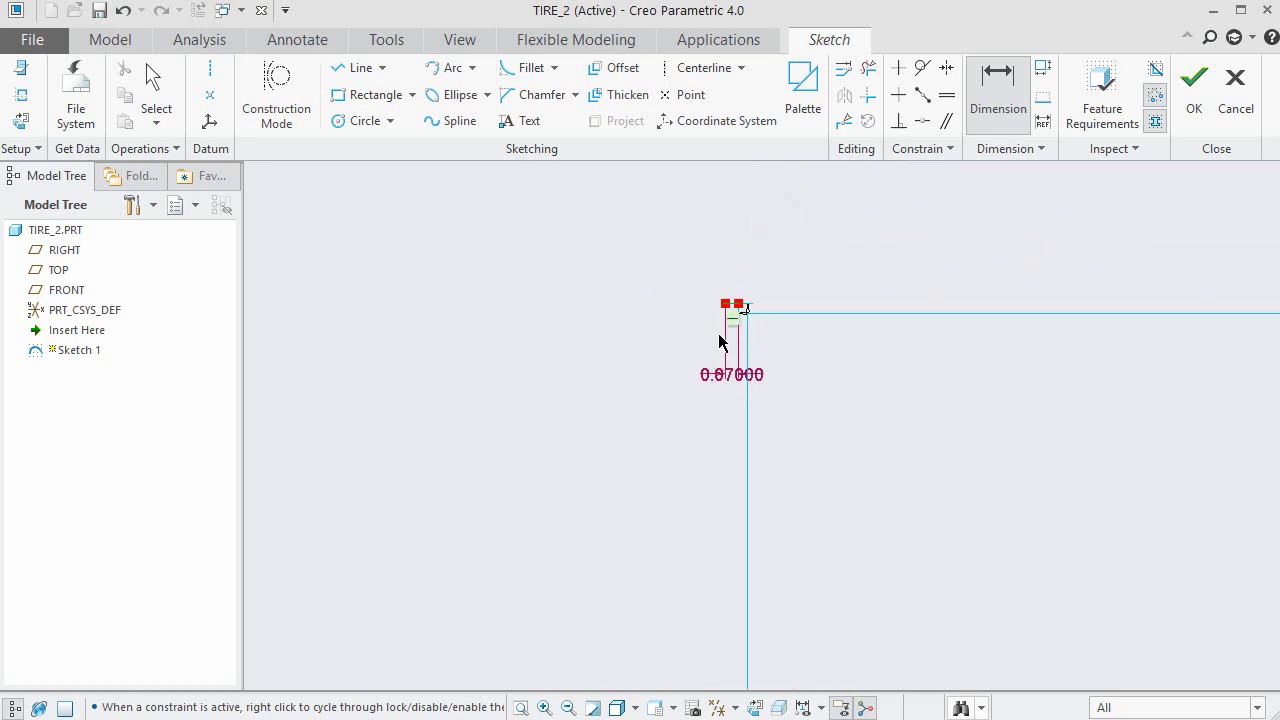
pyautogui.middleClick(754, 628)
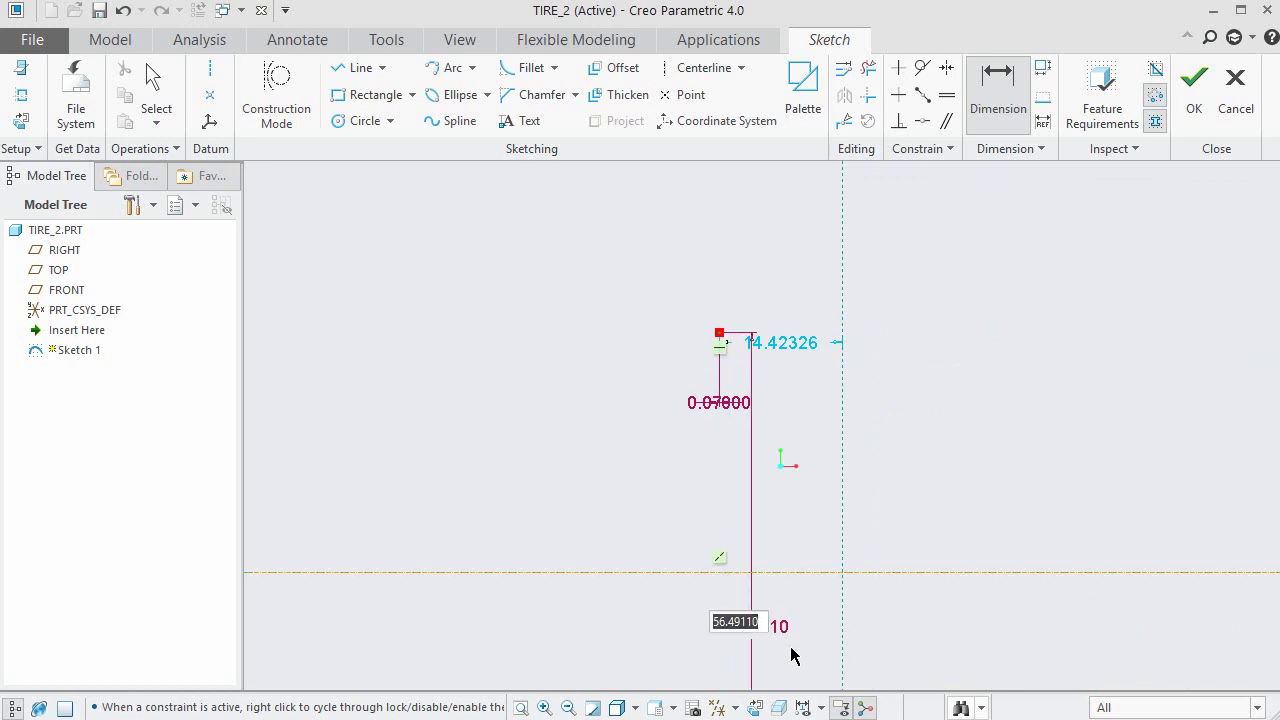
pyautogui.write('2')
pyautogui.write('.04500')
pyautogui.press('Return')
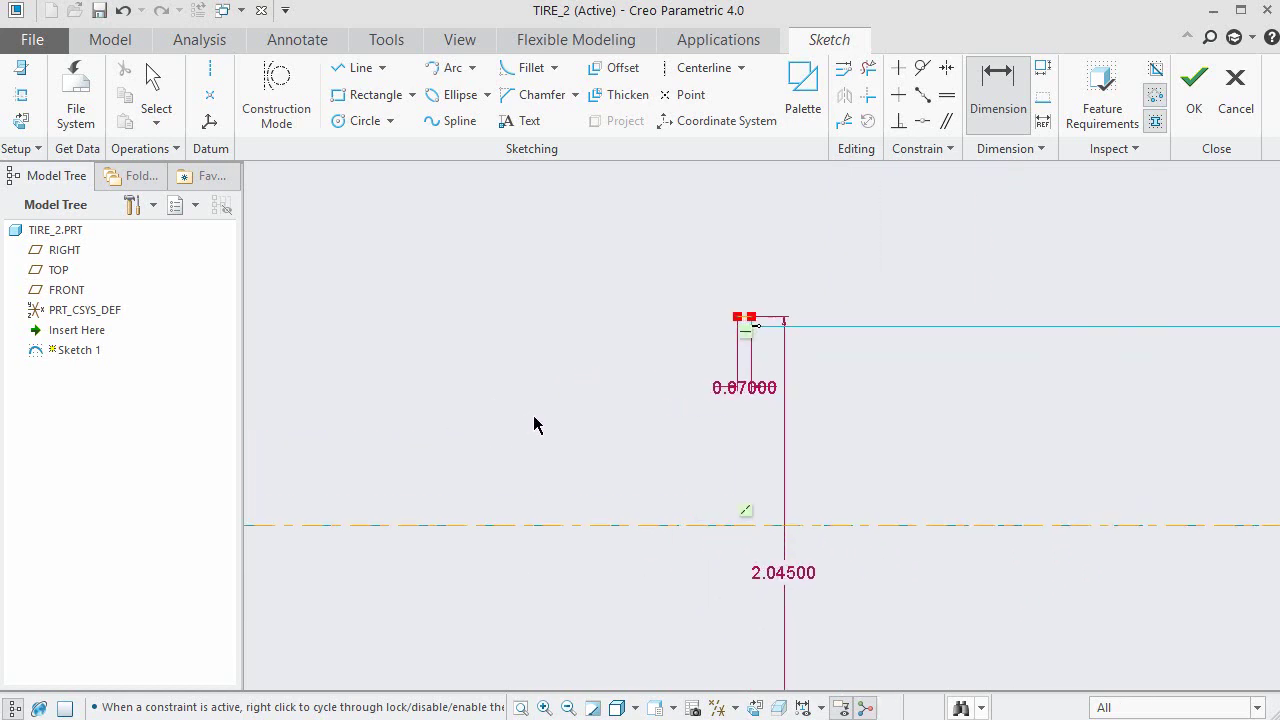
pyautogui.middleClick(572, 430)
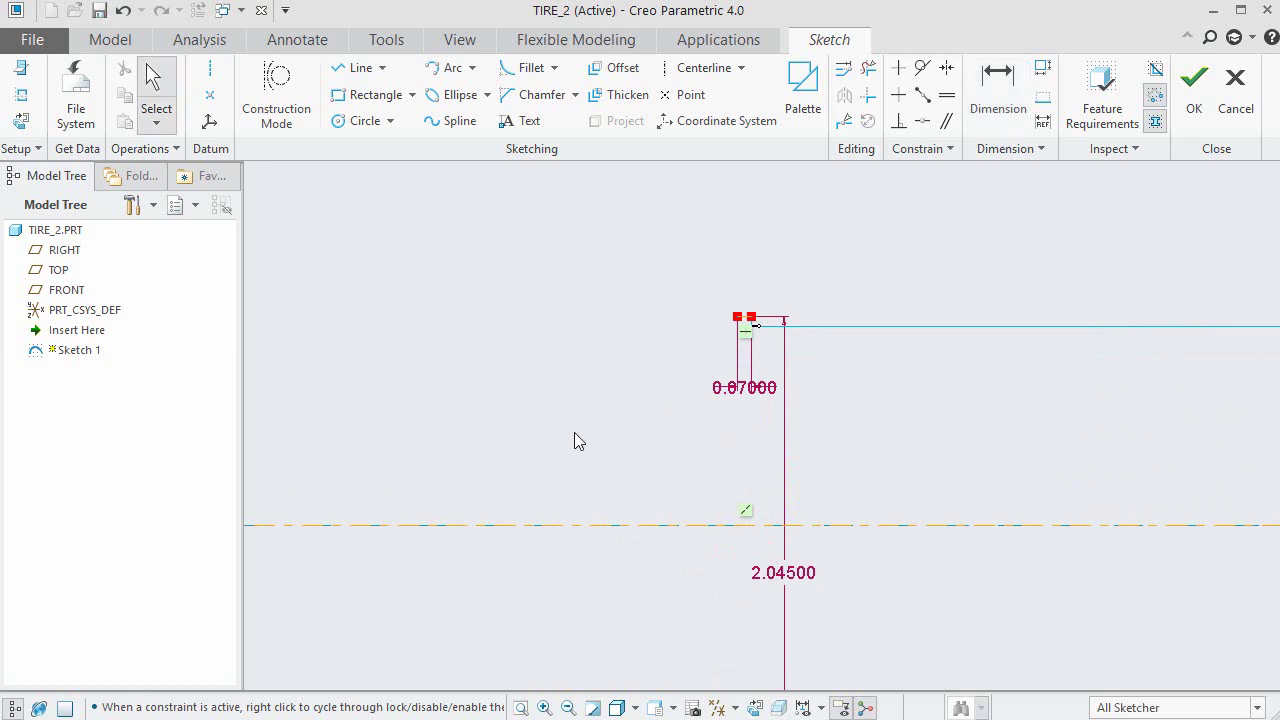
# Move the 2.045 diameter dimension to the left of the short line and the 0.07 length text to the right of its extension lines.
pyautogui.moveTo(792, 582)
pyautogui.mouseDown()
pyautogui.moveTo(707, 595)
pyautogui.moveTo(658, 577)
pyautogui.mouseUp()
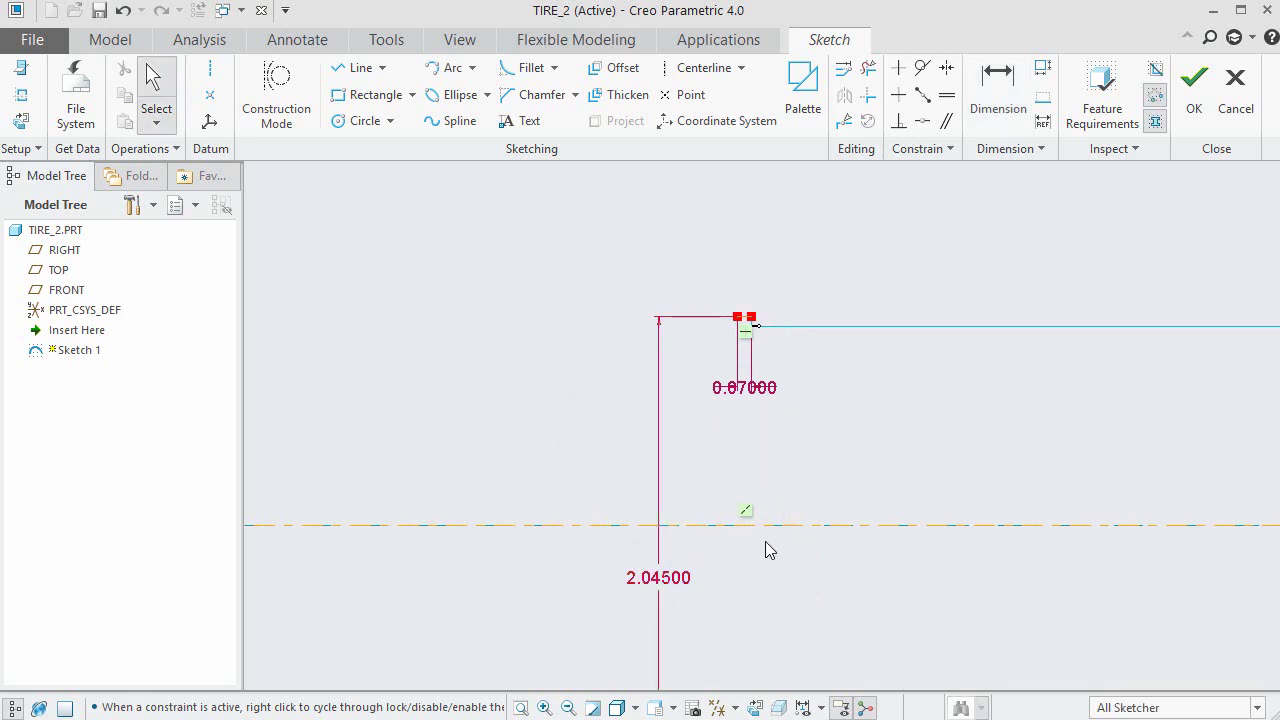
pyautogui.click(818, 461)
pyautogui.doubleClick(770, 390)
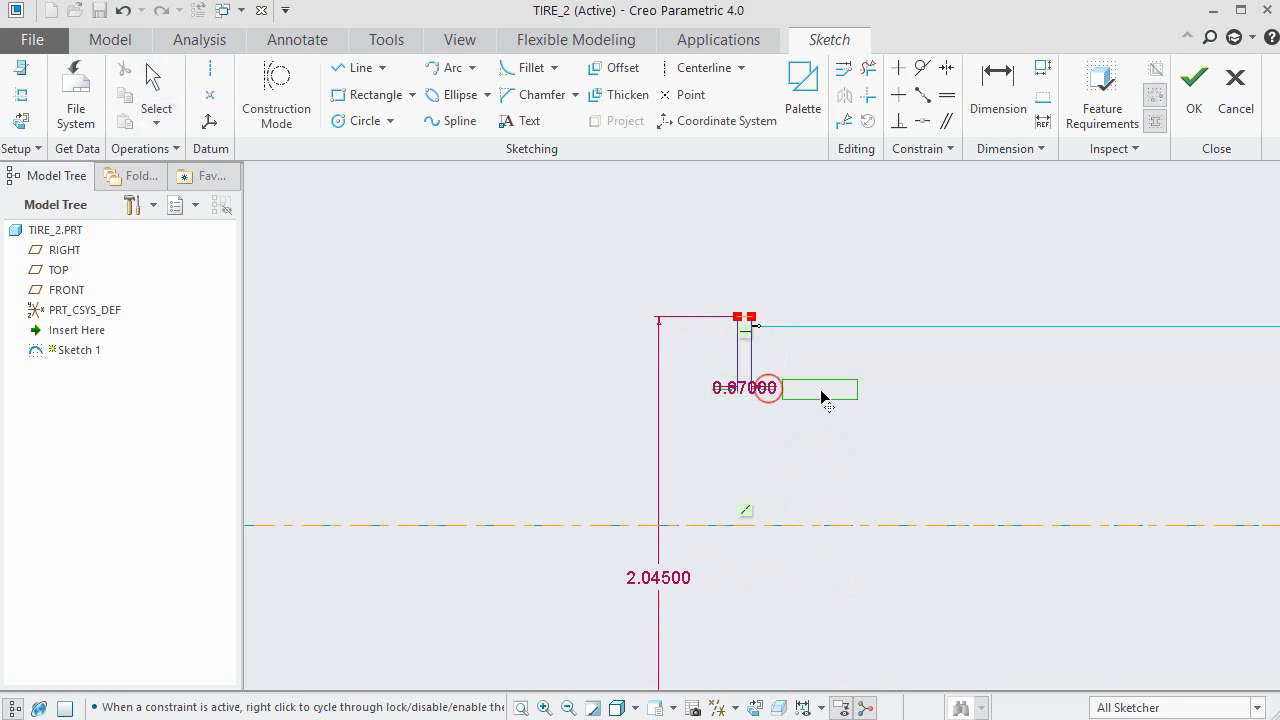
pyautogui.press('Return')
pyautogui.click(858, 448)
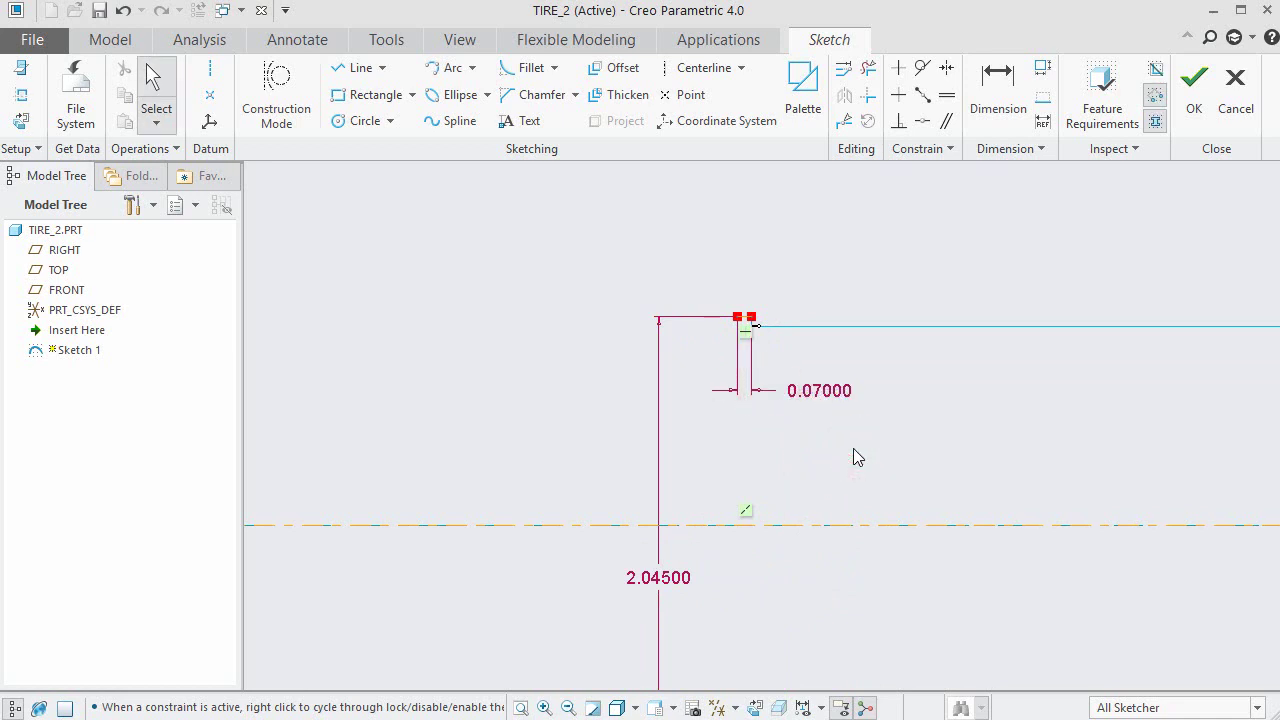
# From the short line's right end, sketch a vertical line about 0.13 downward and a horizontal line about 0.22 to the right.
pyautogui.click(355, 70)
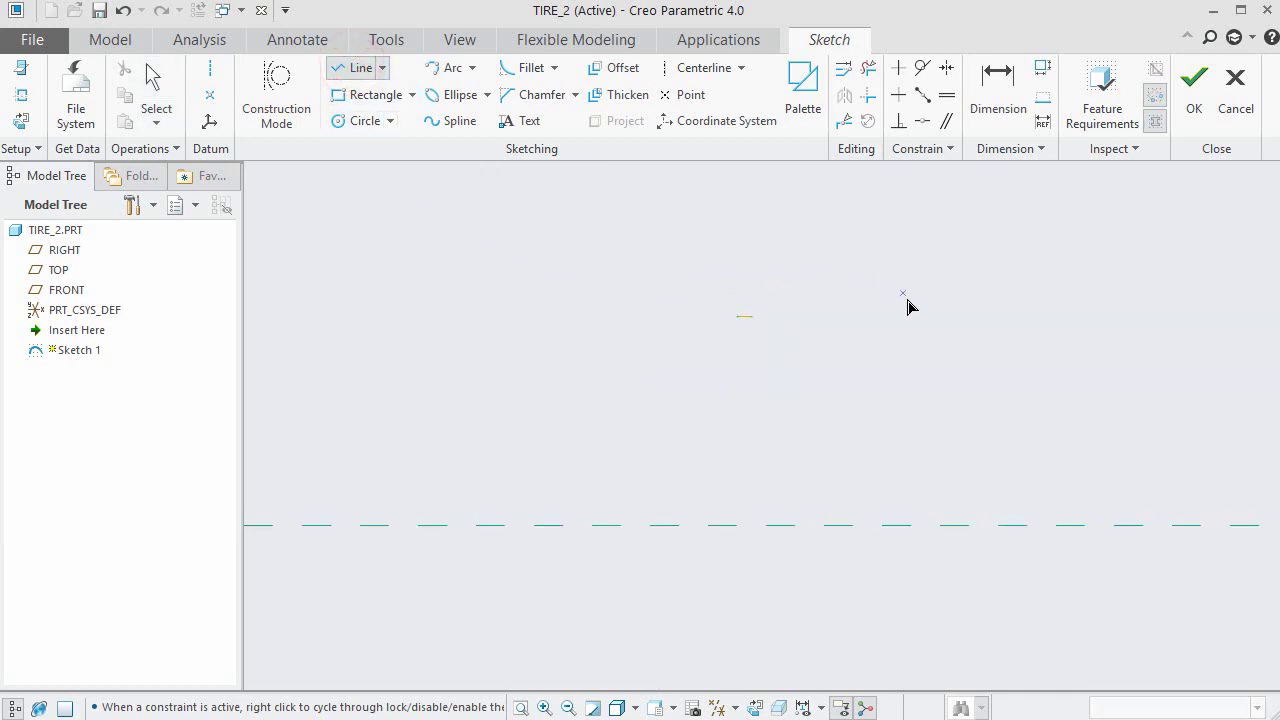
pyautogui.click(751, 317)
pyautogui.click(751, 344)
pyautogui.click(798, 345)
pyautogui.middleClick(825, 335)
pyautogui.middleClick(837, 323)
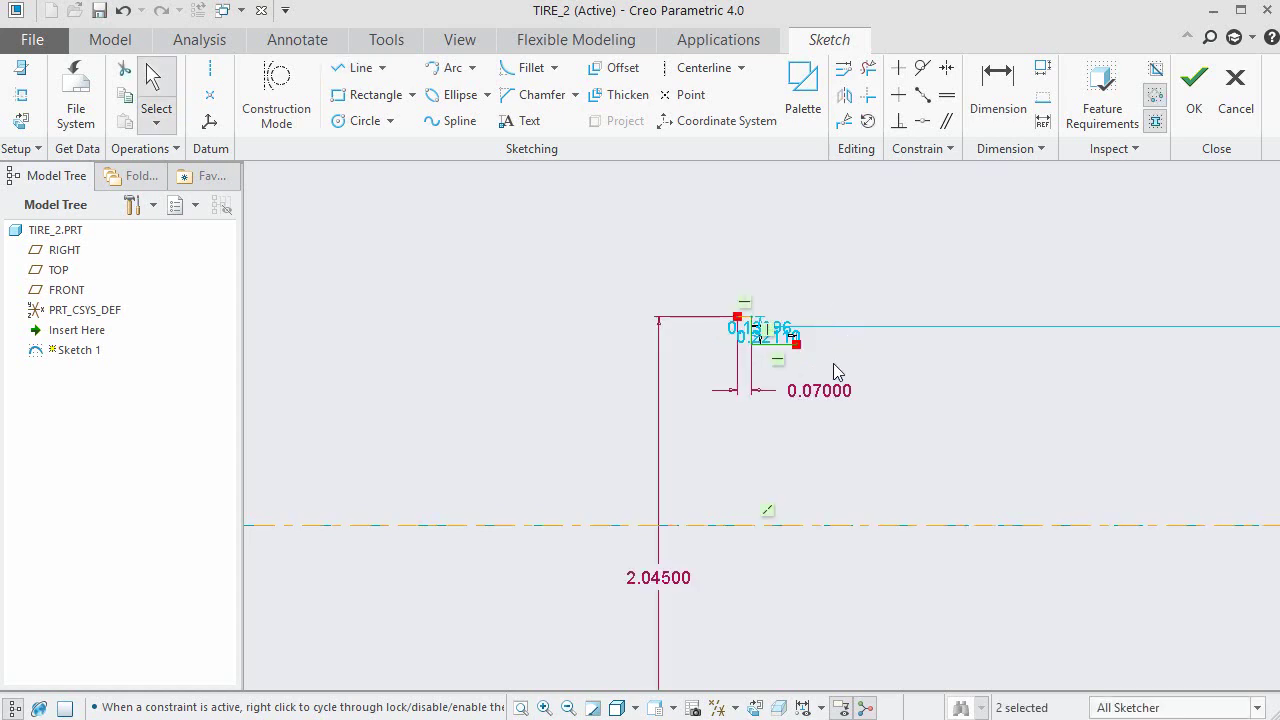
# Dimension the stepped profile's overall width between its two outer endpoints and set it to 0.23.
pyautogui.scroll(1, 820, 378)
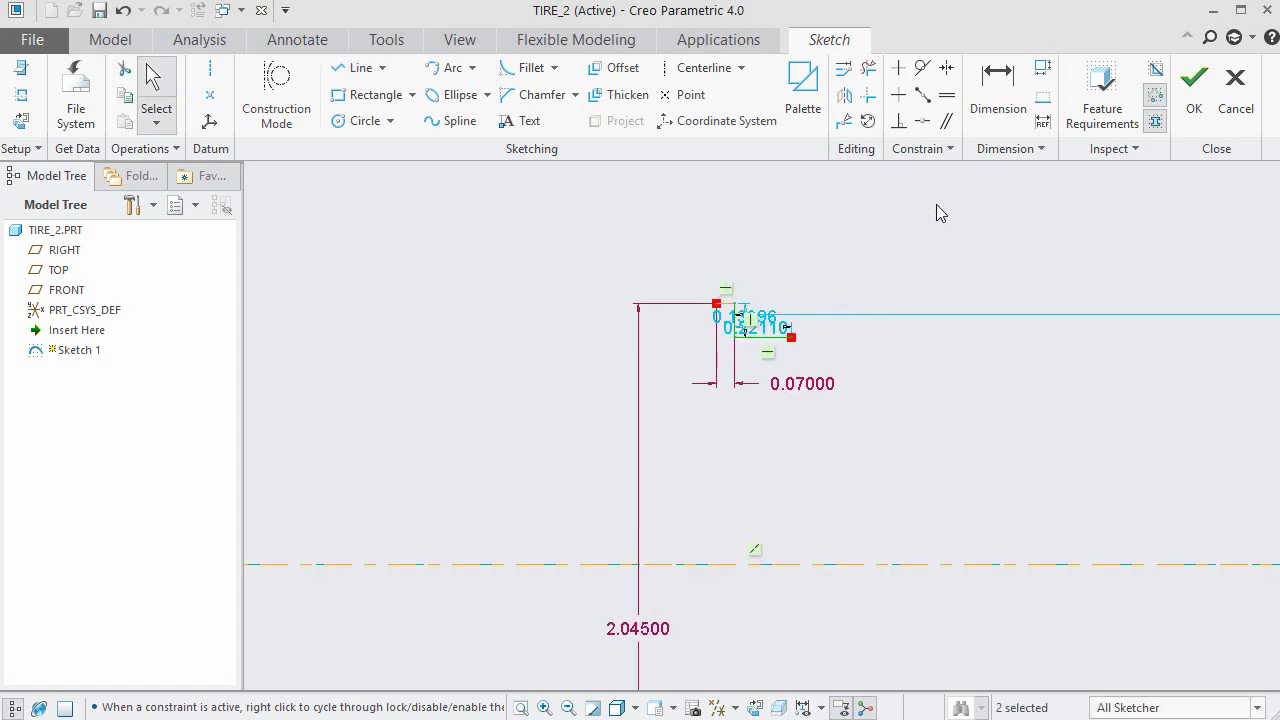
pyautogui.click(997, 100)
pyautogui.click(792, 340)
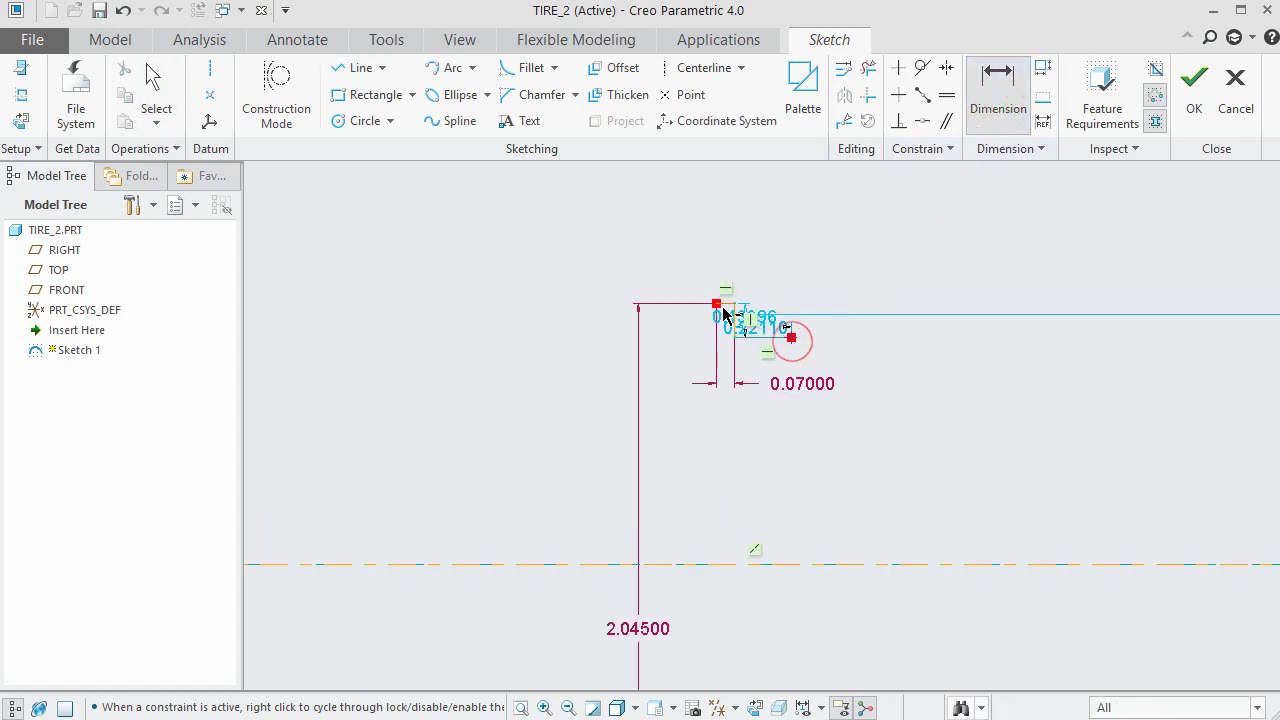
pyautogui.click(716, 304)
pyautogui.middleClick(741, 420)
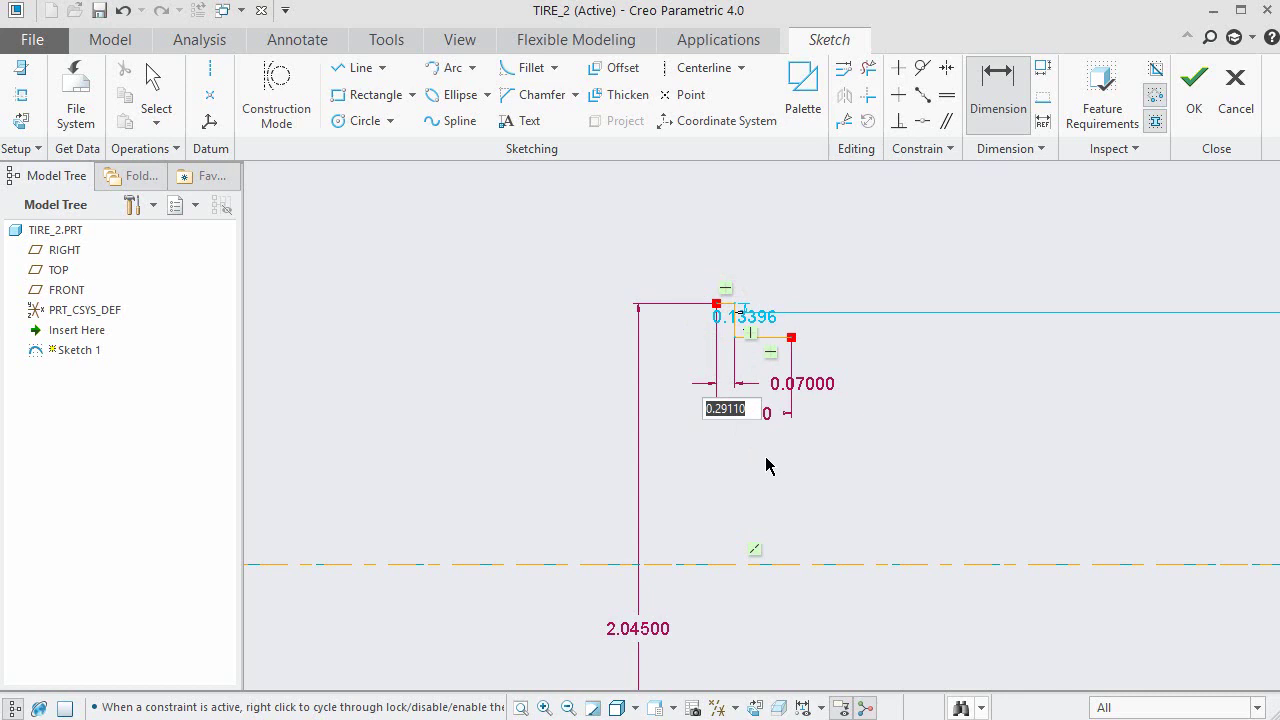
pyautogui.press('BackSpace')
pyautogui.write('.23')
pyautogui.press('Return')
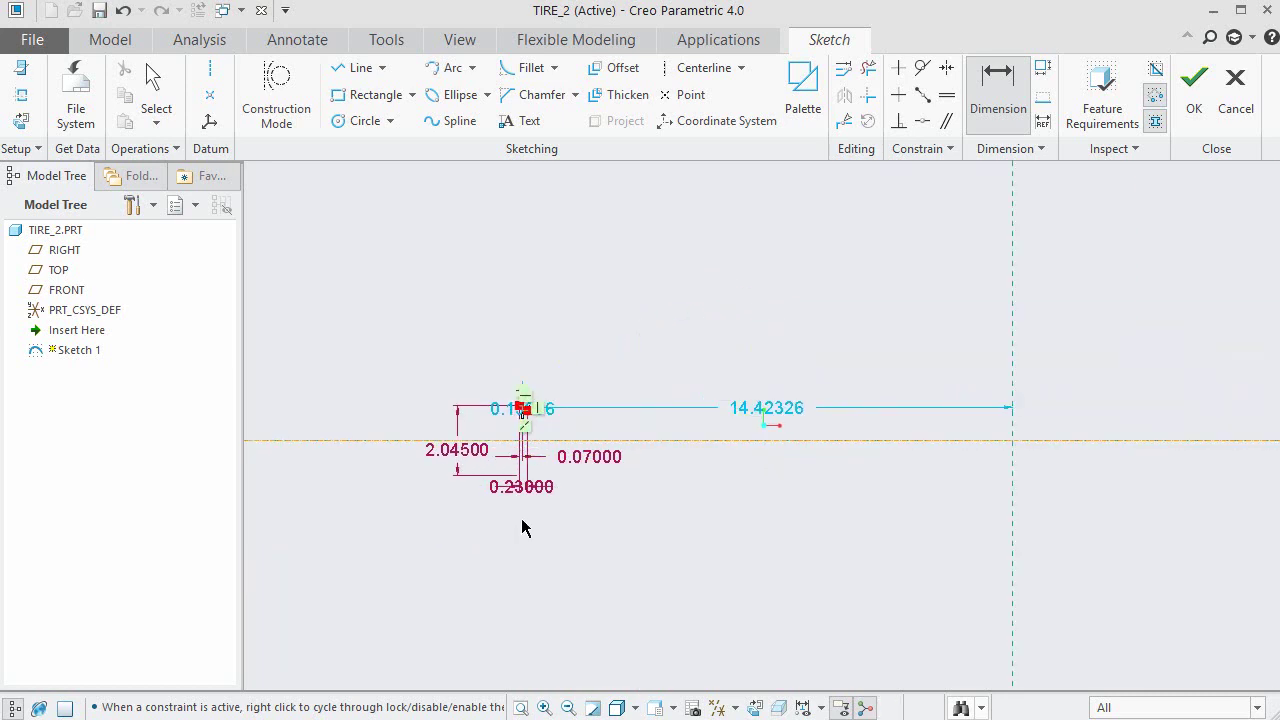
pyautogui.scroll(3, 543, 420)
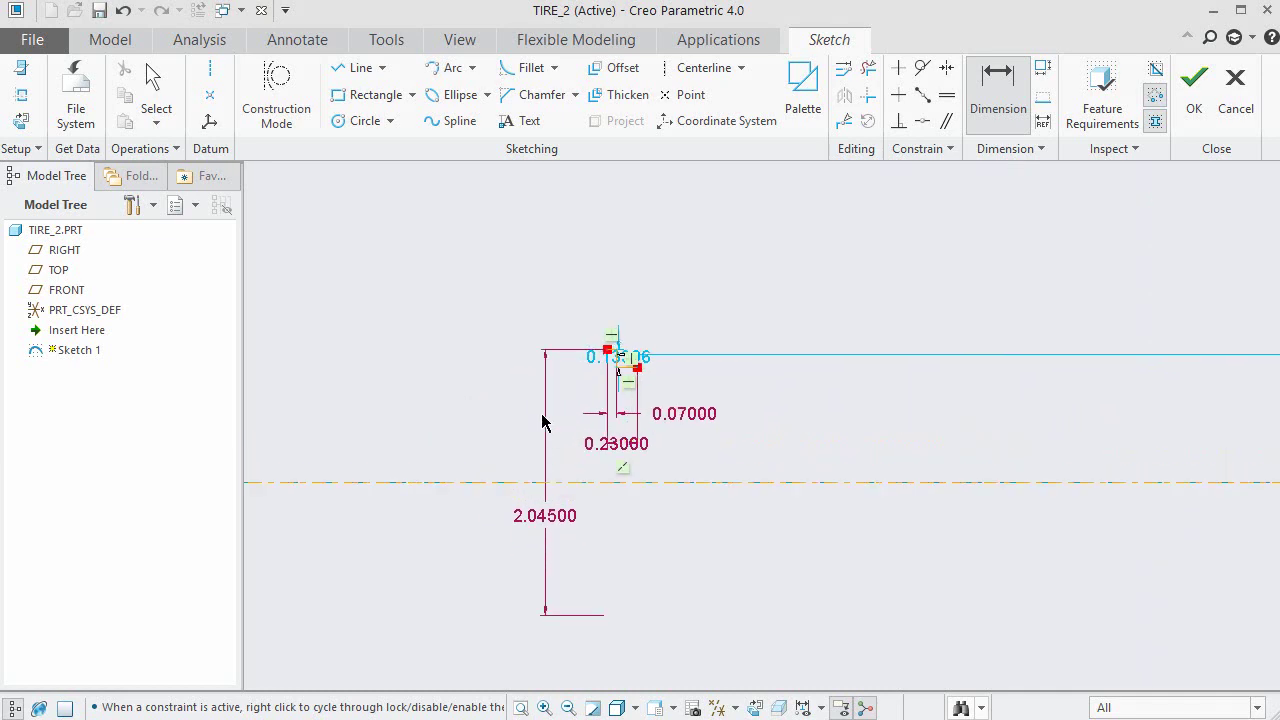
# Move the 0.23 overall width dimension above the stepped profile.
pyautogui.middleClick(631, 460)
pyautogui.scroll(2, 654, 401)
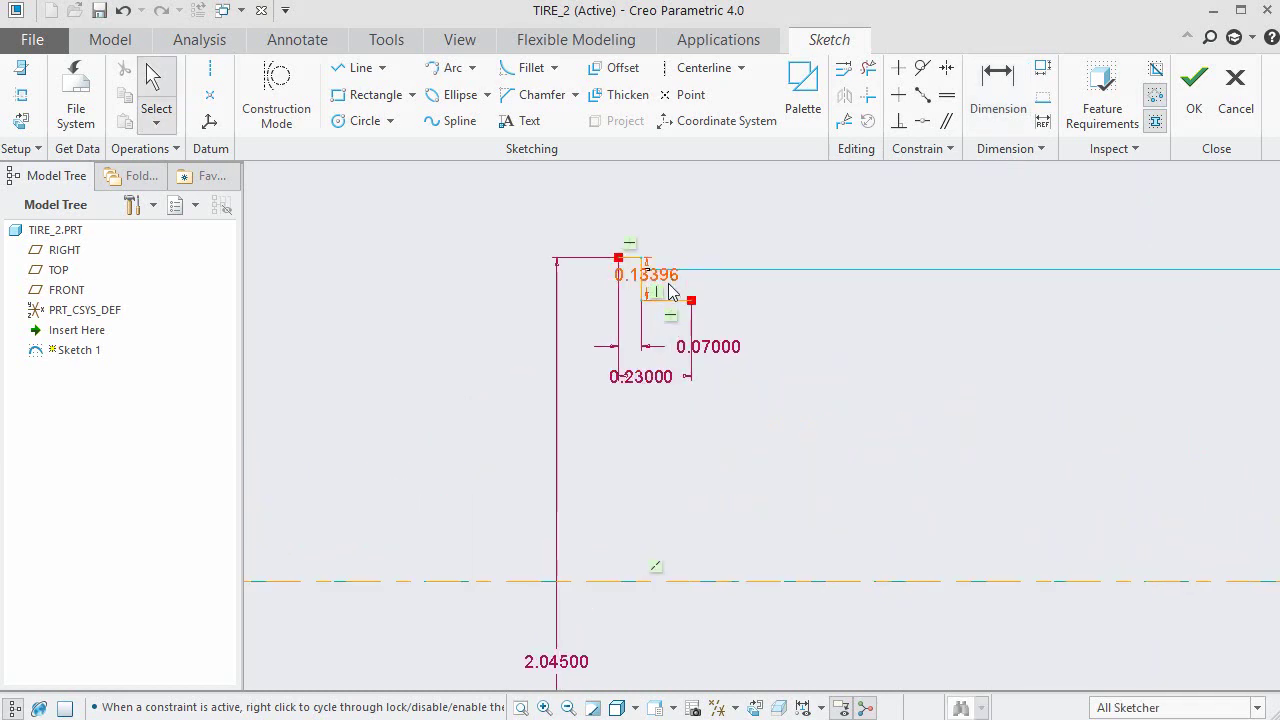
pyautogui.click(678, 434)
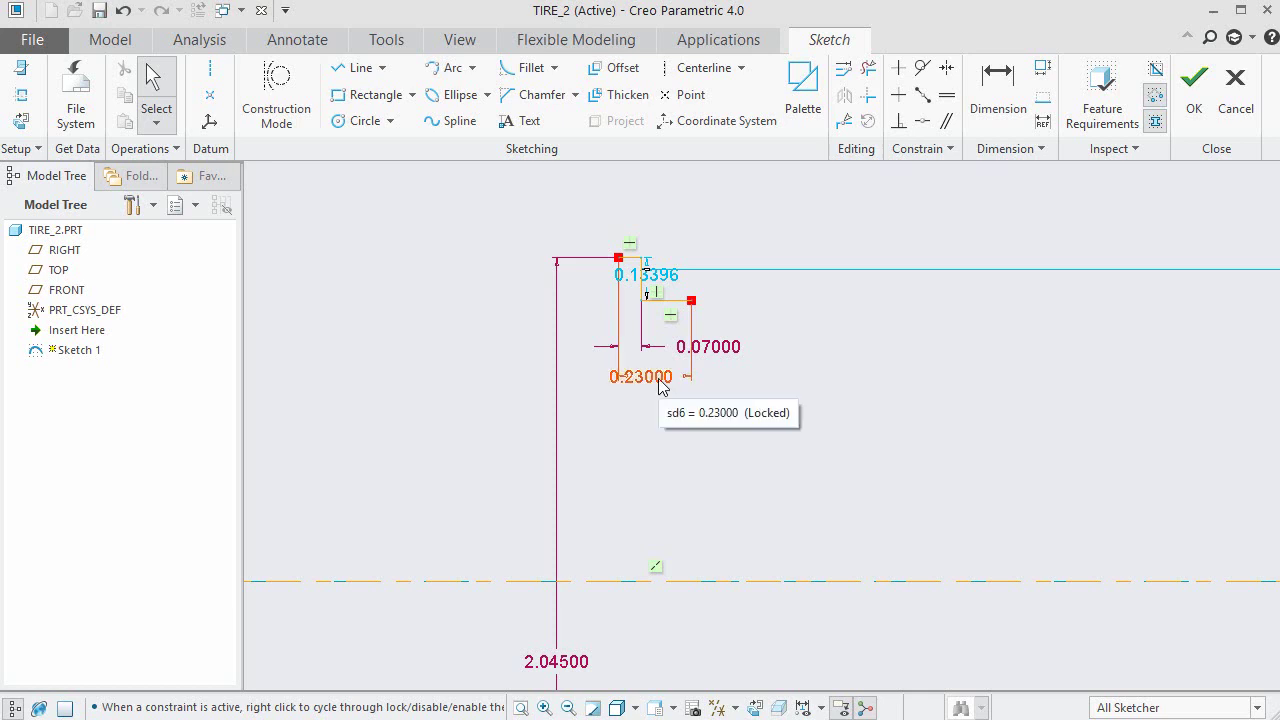
pyautogui.moveTo(657, 378)
pyautogui.mouseDown()
pyautogui.moveTo(712, 229)
pyautogui.moveTo(665, 236)
pyautogui.moveTo(660, 207)
pyautogui.mouseUp()
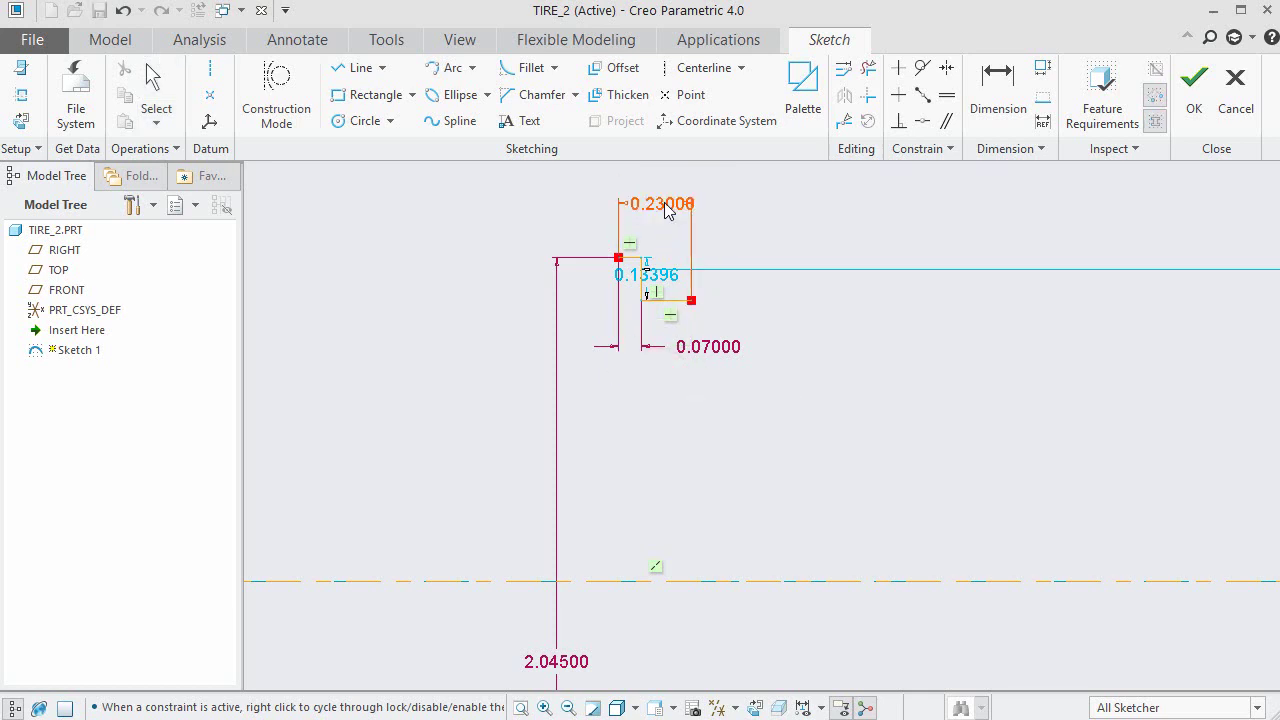
pyautogui.click(834, 414)
# Add a diameter dimension from the lower horizontal line about the horizontal centerline and set it to 1.885.
pyautogui.scroll(1, 671, 323)
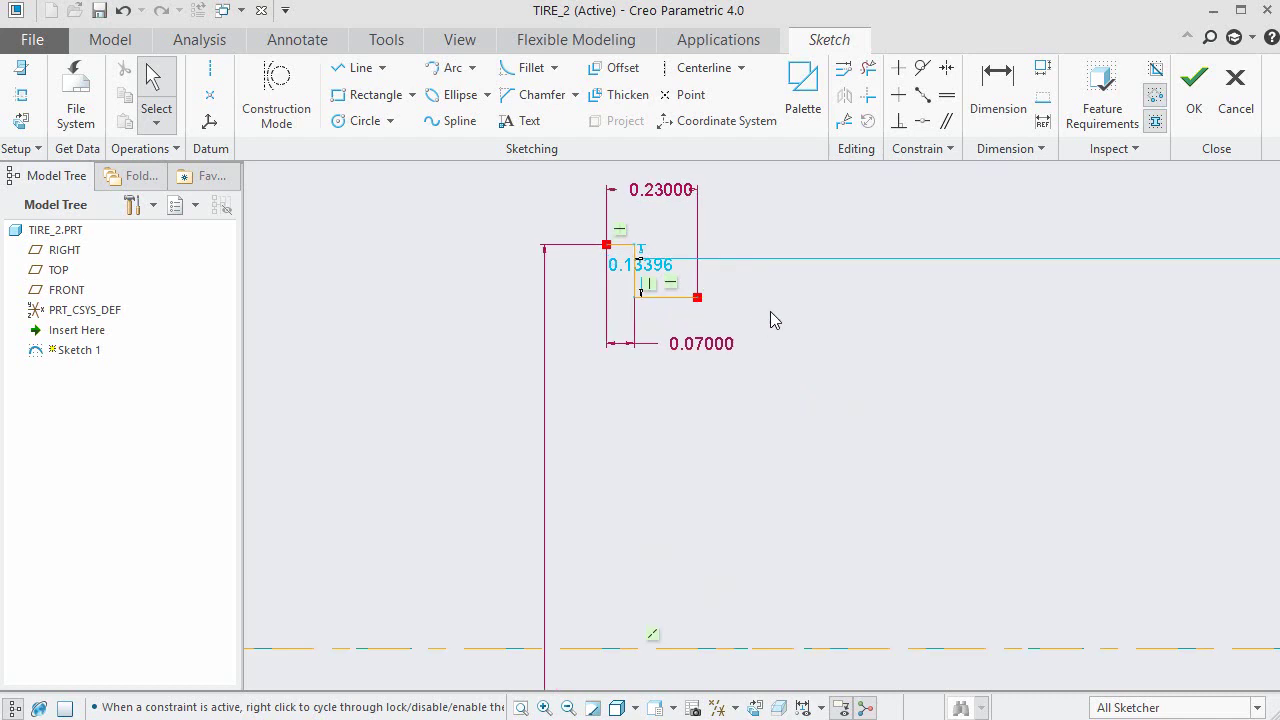
pyautogui.click(997, 85)
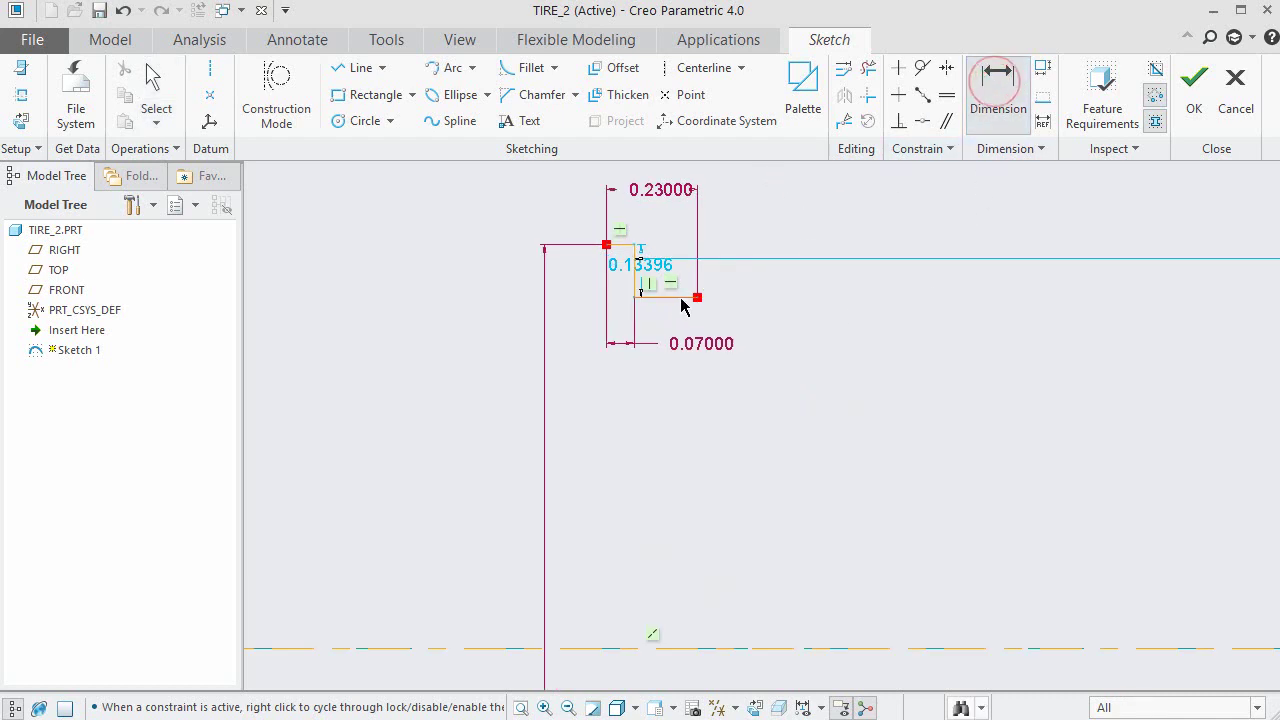
pyautogui.scroll(-1, 740, 337)
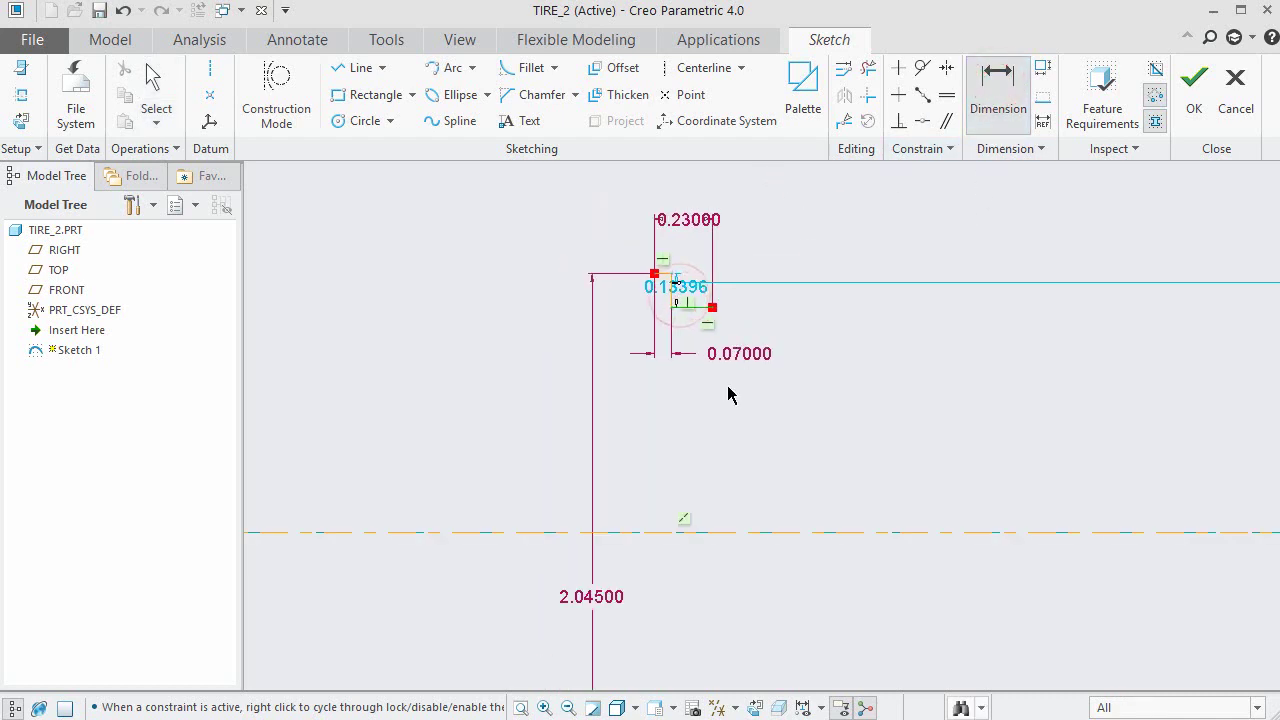
pyautogui.click(711, 532)
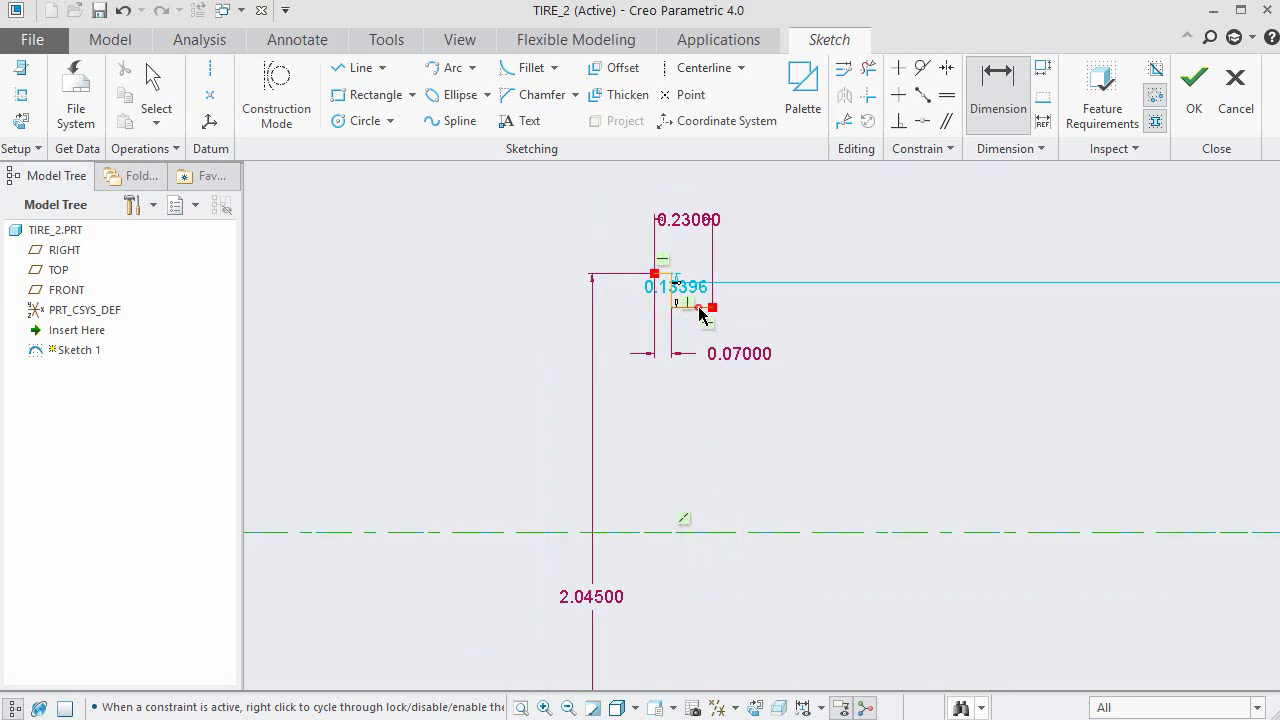
pyautogui.click(700, 313)
pyautogui.middleClick(689, 583)
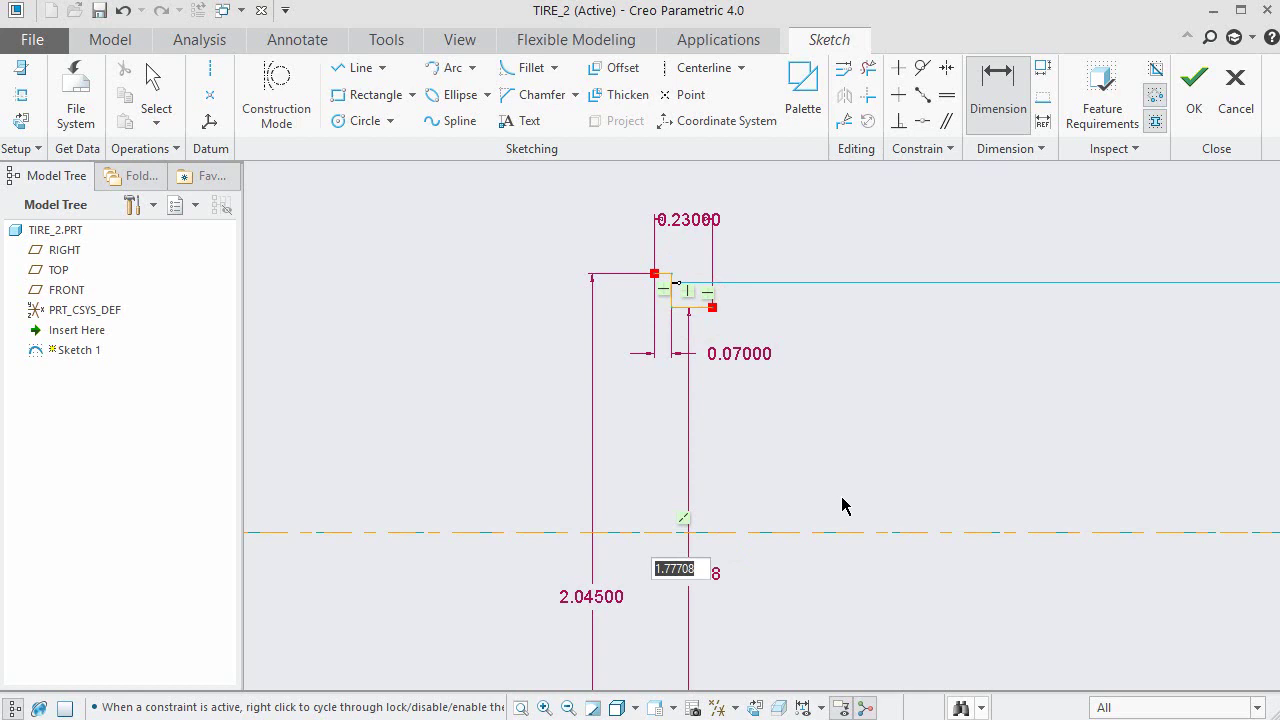
pyautogui.write('1')
pyautogui.write('.88500')
pyautogui.press('Return')
pyautogui.scroll(8, 500, 422)
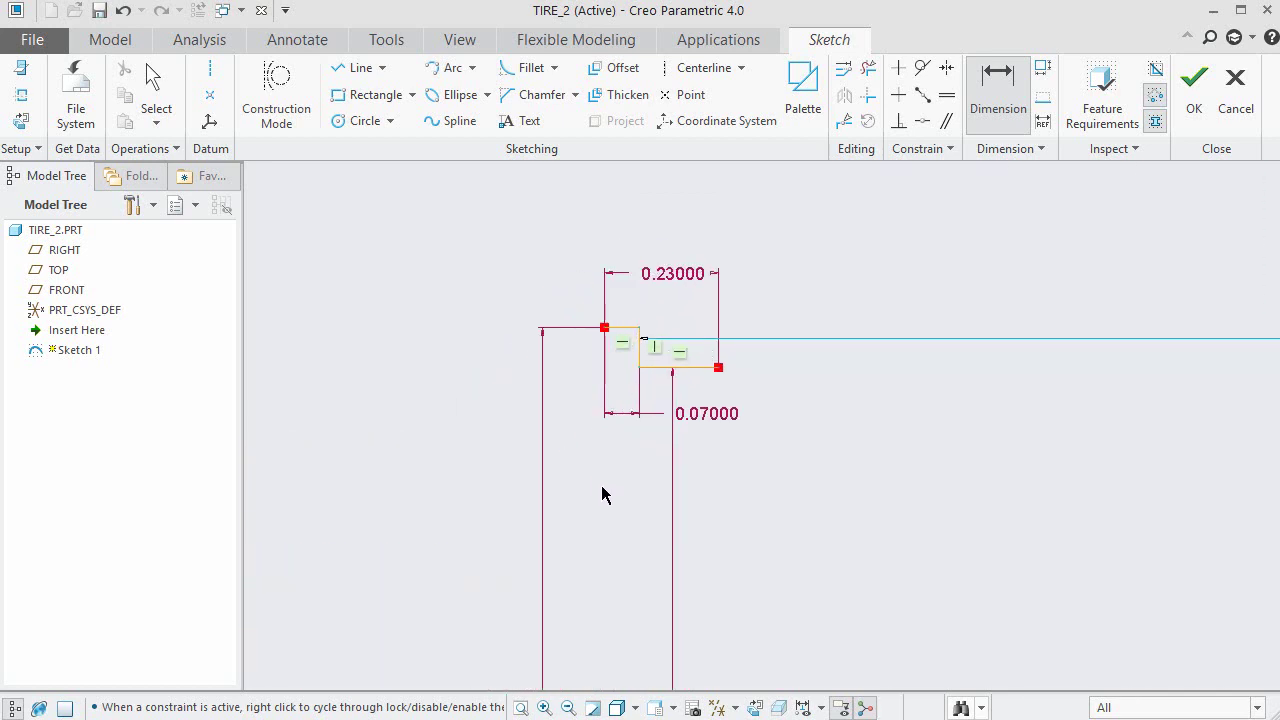
pyautogui.click(602, 490)
pyautogui.press('Escape')
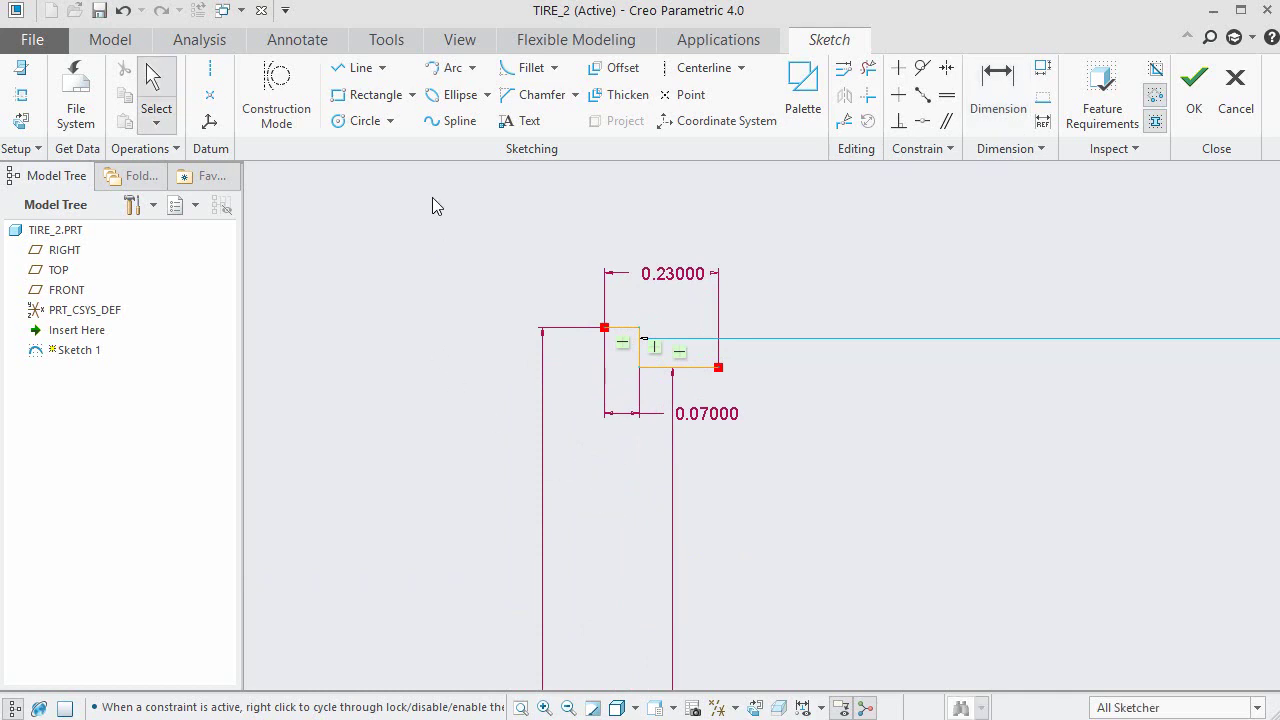
# Sketch a vertical line about 0.18 long upward from the left end of the profile's upper horizontal line.
pyautogui.click(352, 68)
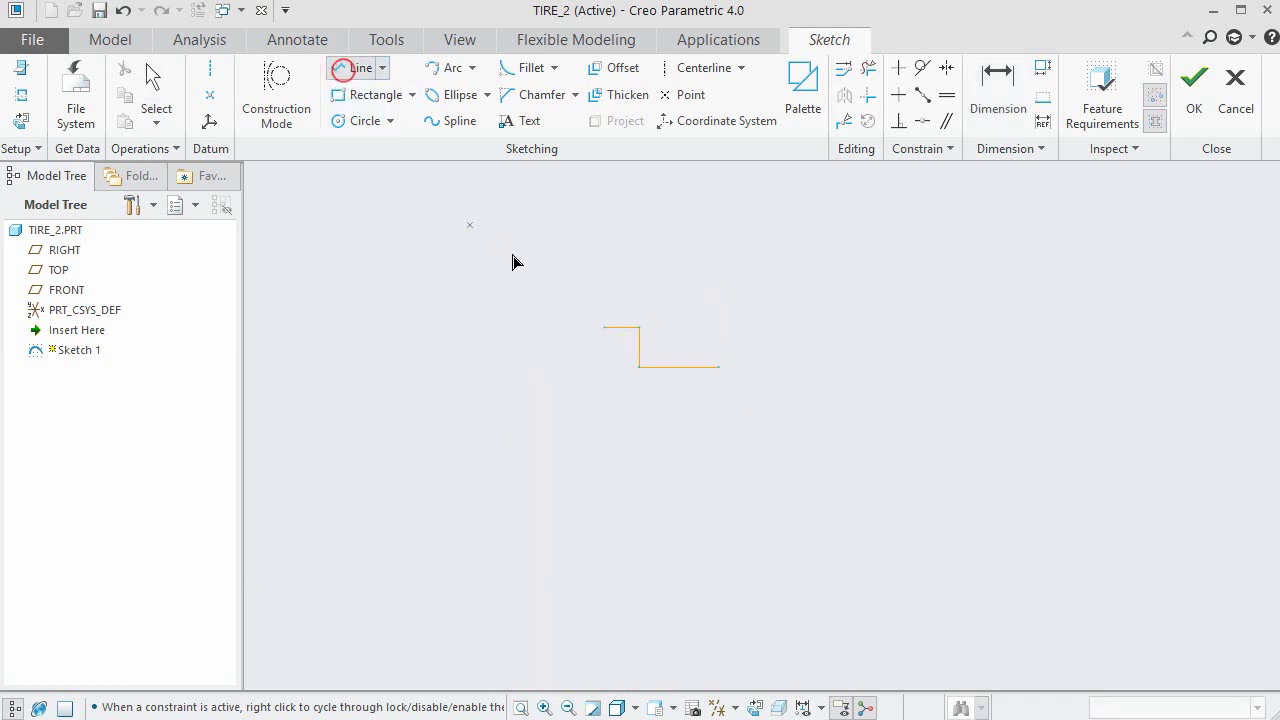
pyautogui.click(602, 327)
pyautogui.click(603, 238)
pyautogui.middleClick(642, 239)
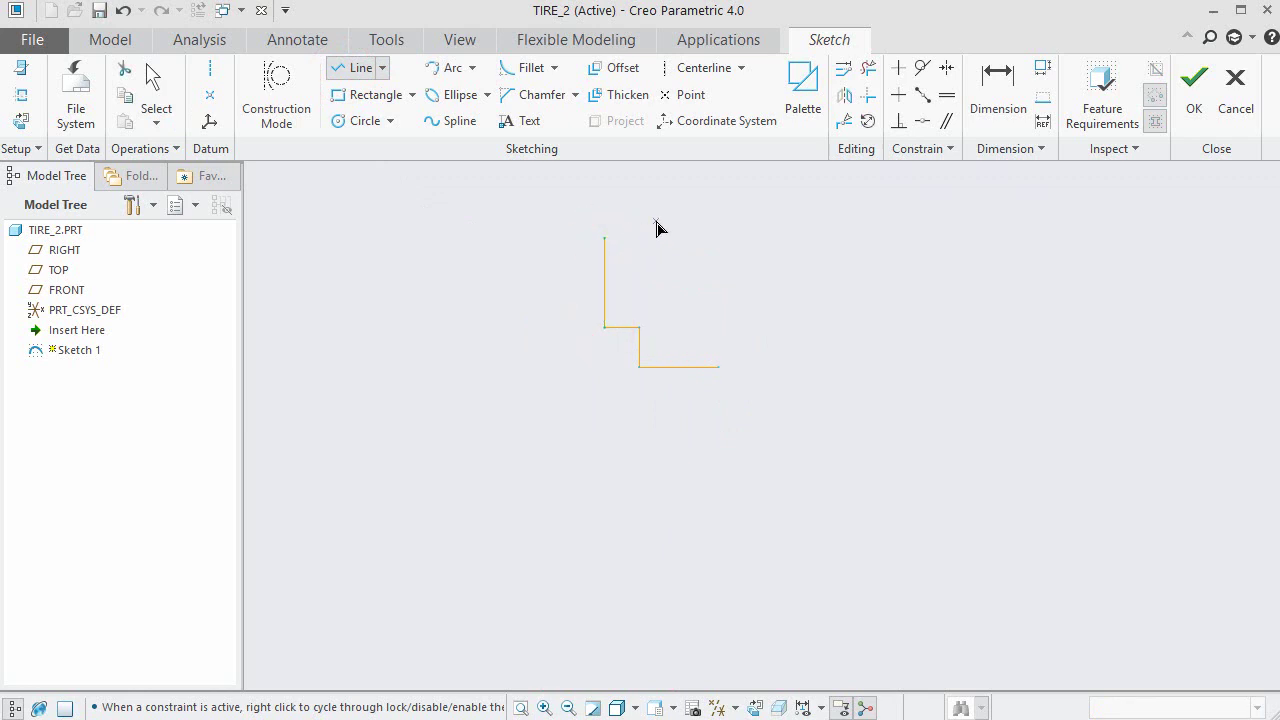
pyautogui.middleClick(657, 228)
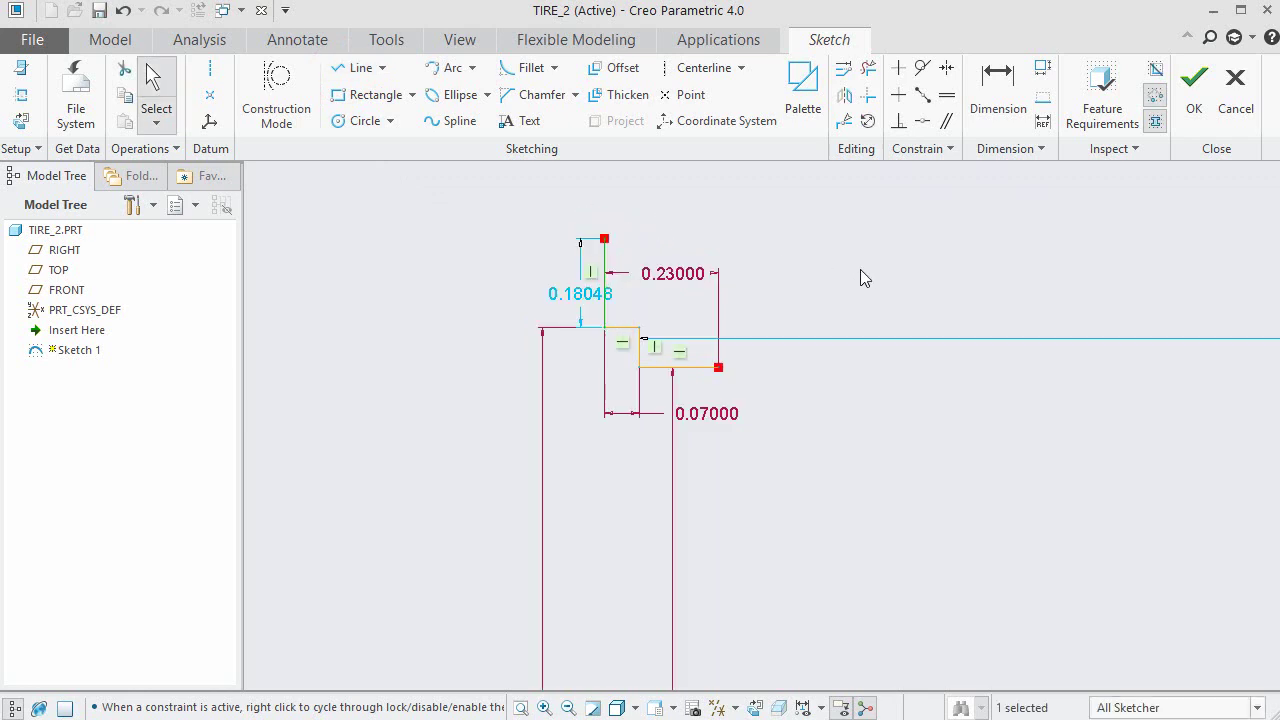
# Add a vertical datum centerline along the vertical reference, through its intersection with the horizontal centerline.
pyautogui.scroll(5, 823, 269)
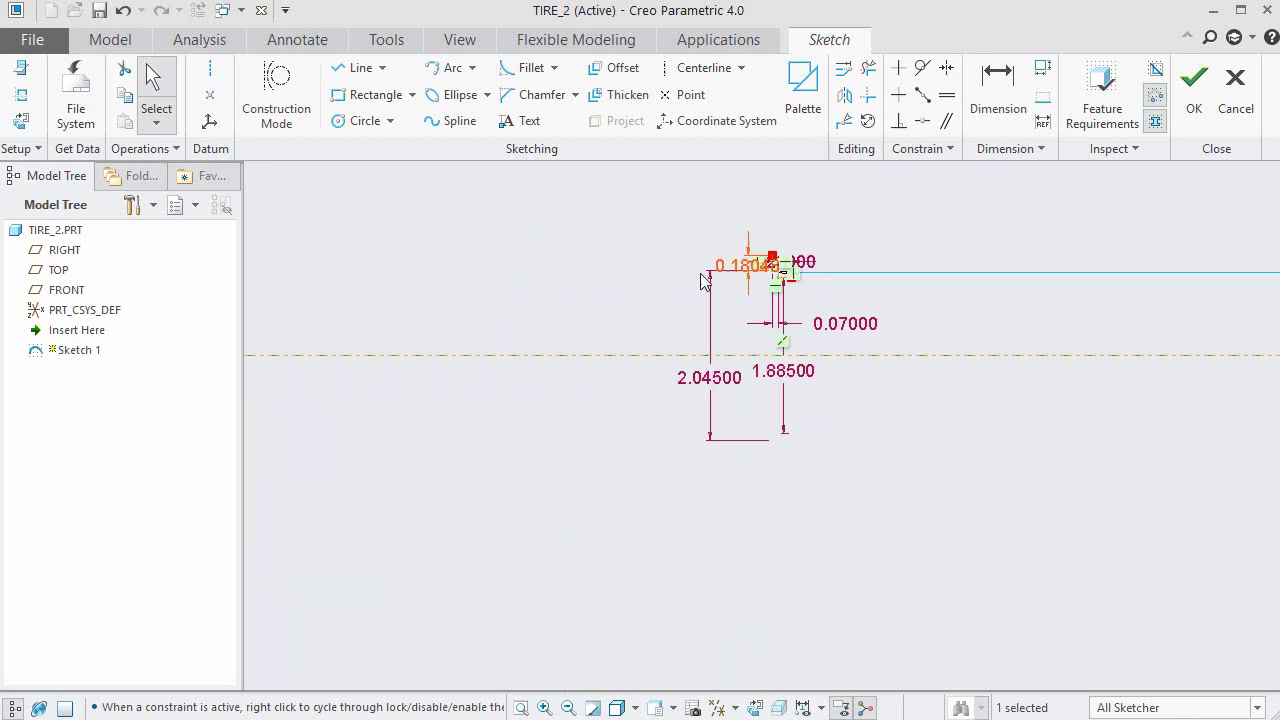
pyautogui.scroll(3, 604, 295)
pyautogui.scroll(3, 807, 291)
pyautogui.scroll(-3, 1058, 268)
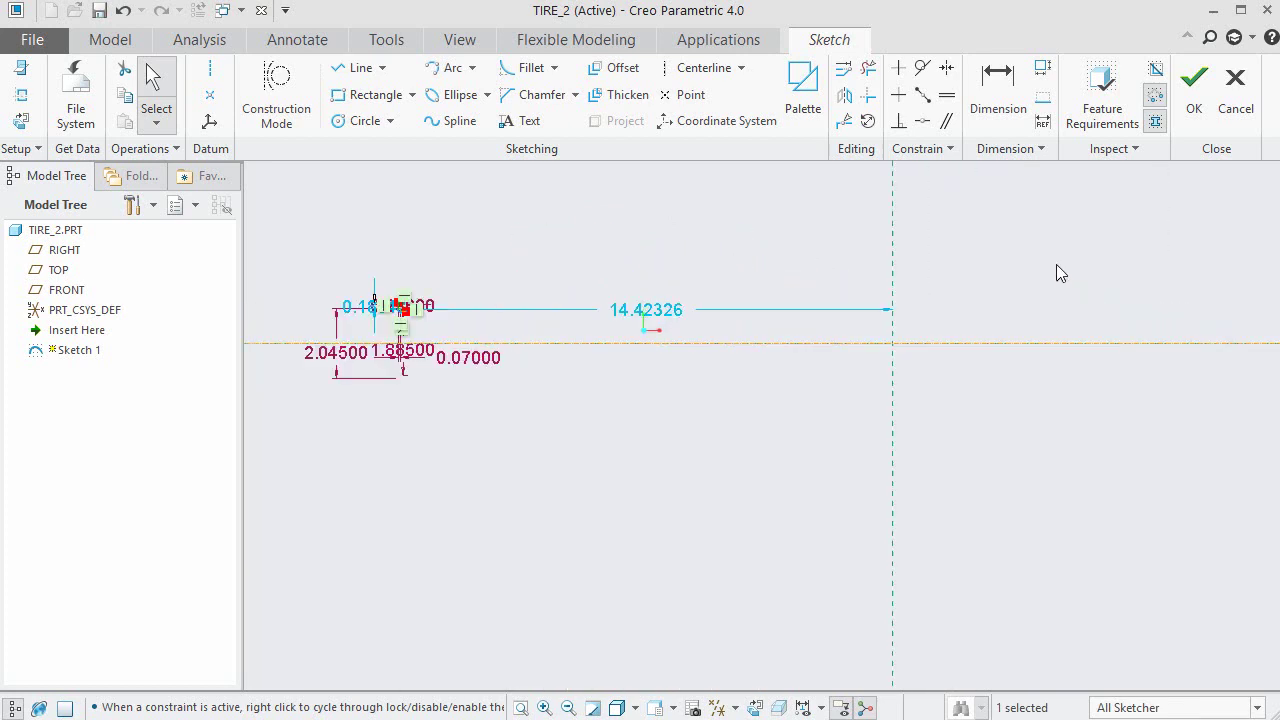
pyautogui.click(212, 72)
pyautogui.click(893, 342)
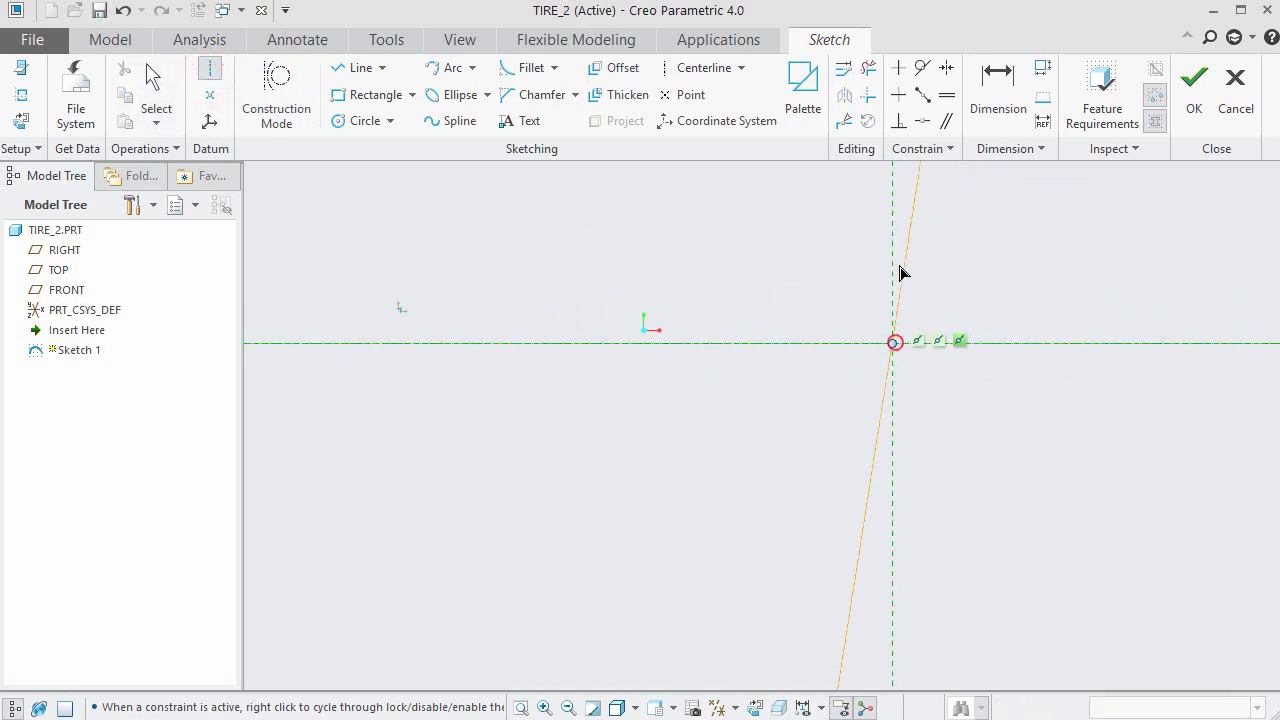
pyautogui.click(896, 225)
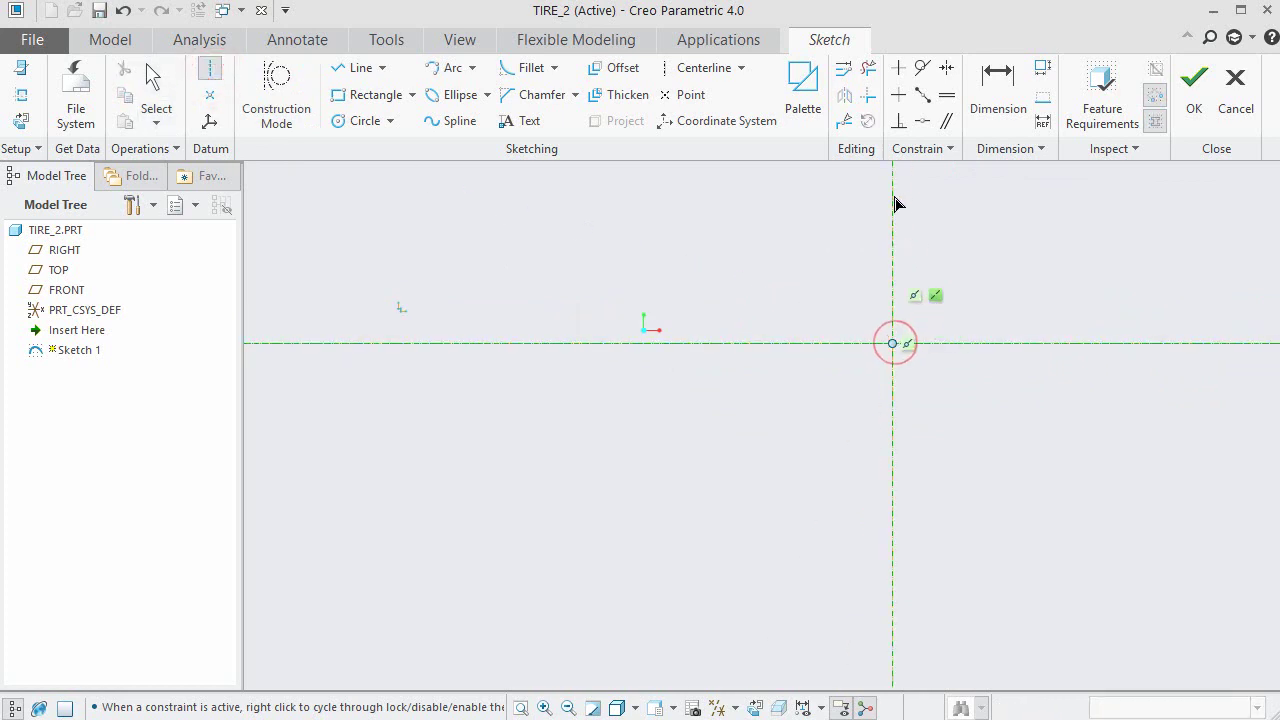
pyautogui.middleClick(955, 231)
pyautogui.click(1018, 253)
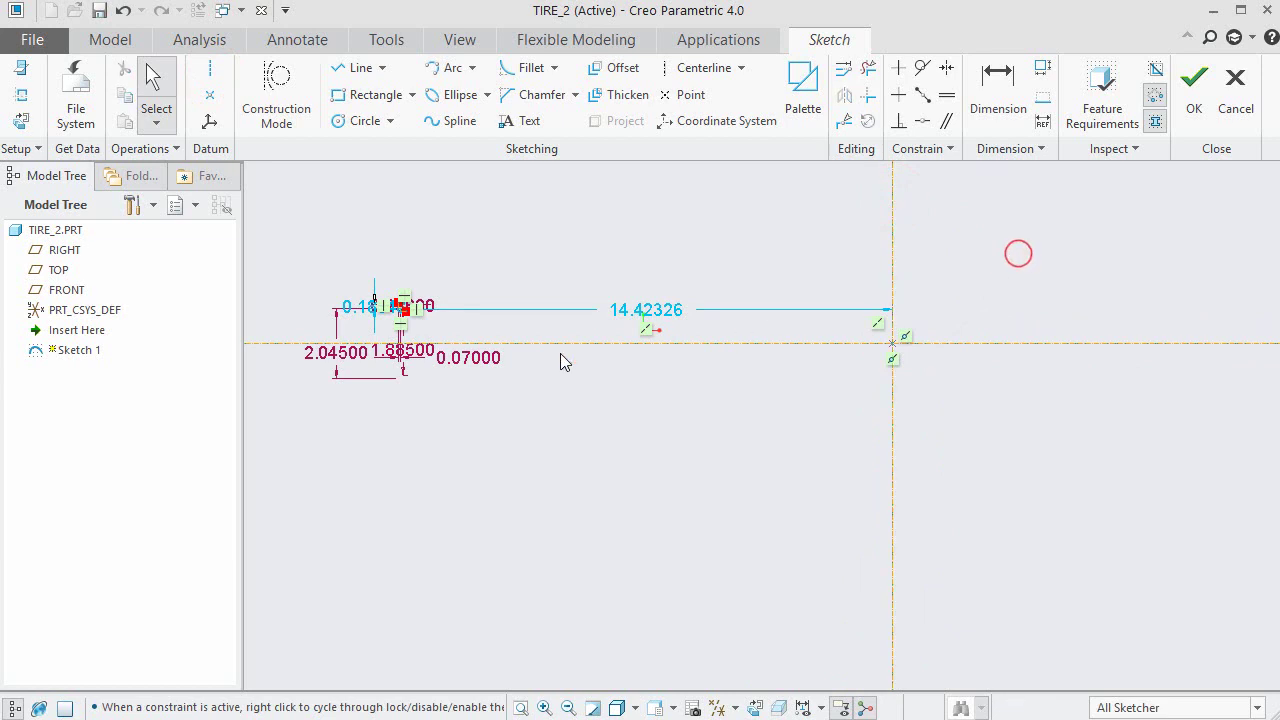
# Mirror the four lines of the stepped profile about the vertical centerline.
pyautogui.scroll(-2, 432, 330)
pyautogui.scroll(-3, 430, 325)
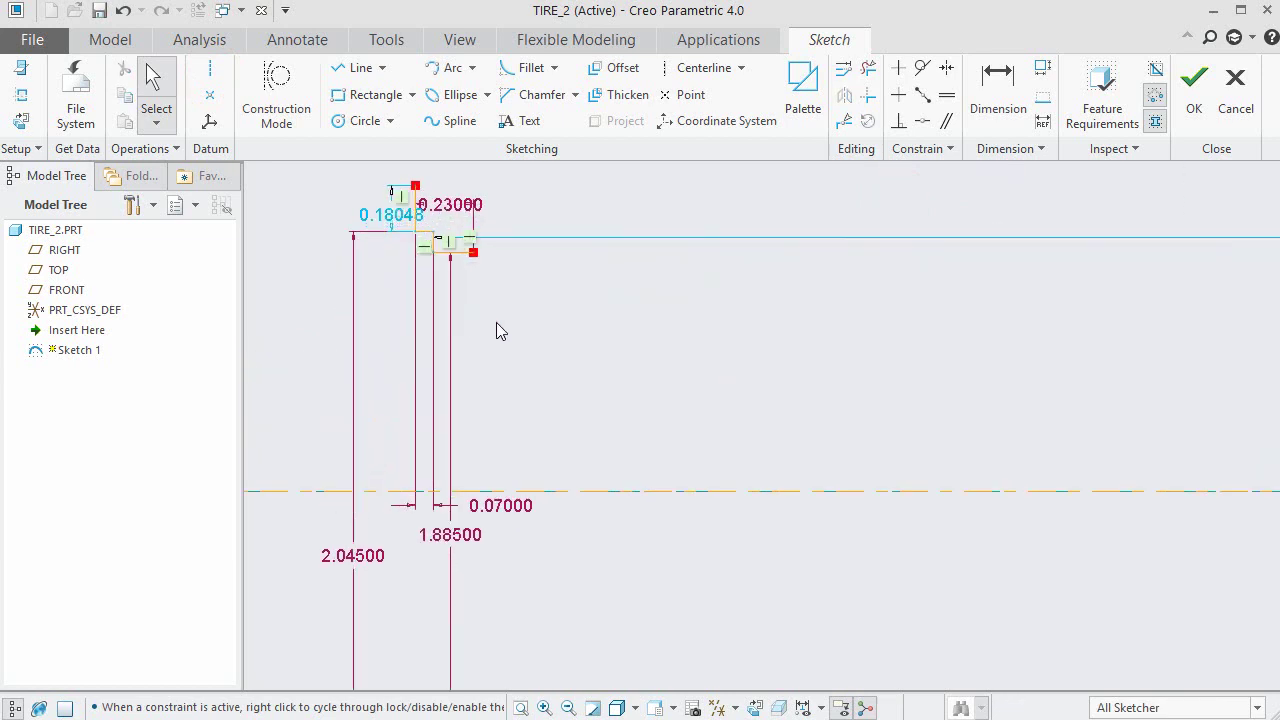
pyautogui.keyDown('shift'); pyautogui.moveTo(484, 275); pyautogui.dragTo(639, 360, button='middle'); pyautogui.keyUp('shift')
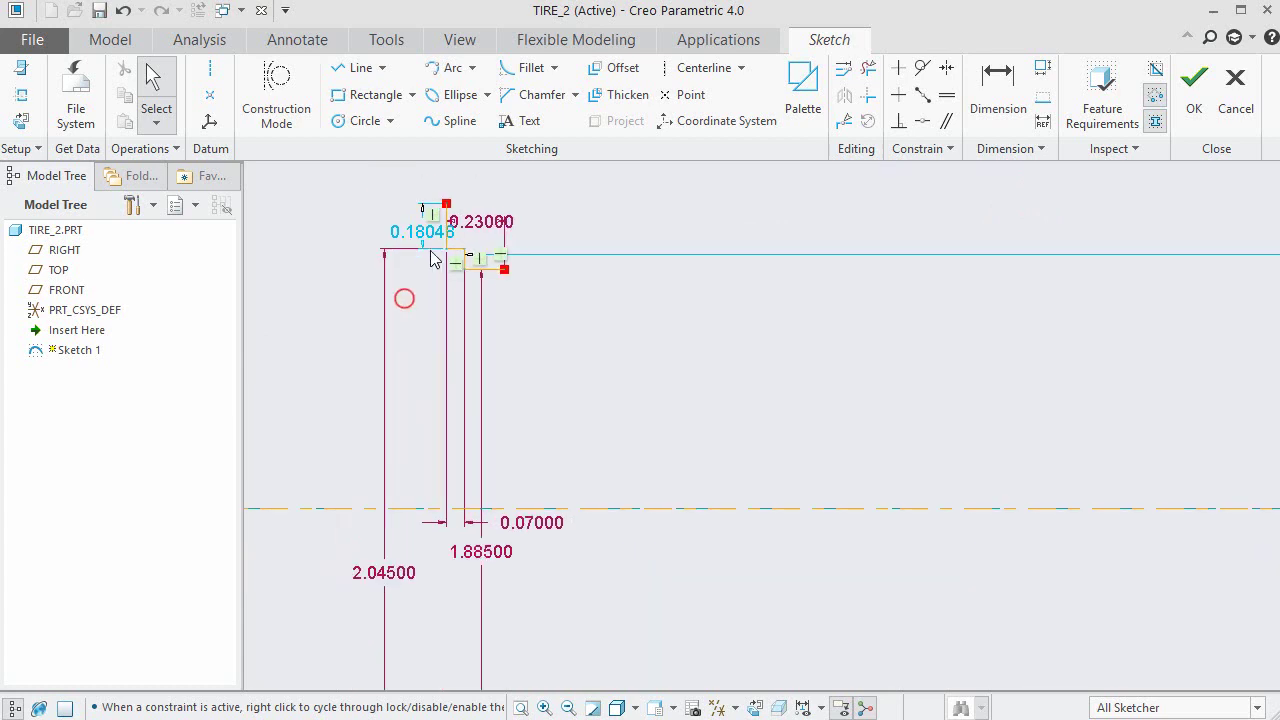
pyautogui.scroll(2, 449, 248)
pyautogui.scroll(-3, 447, 241)
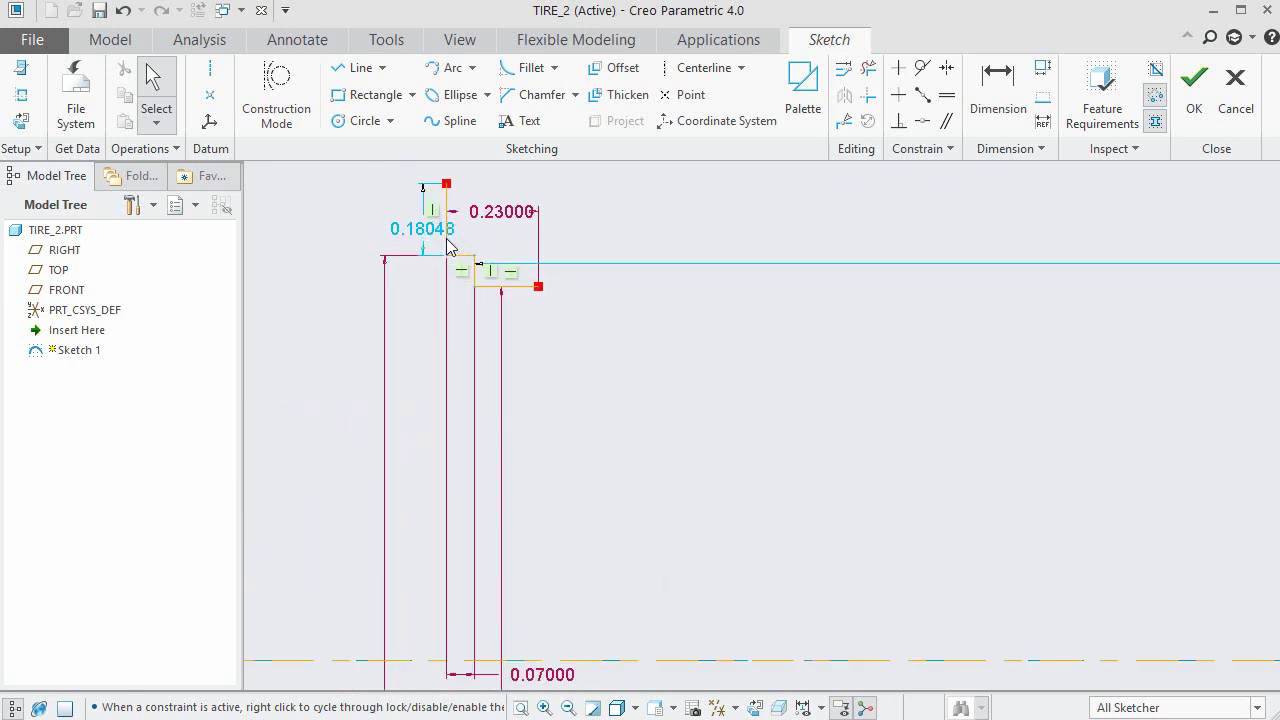
pyautogui.click(449, 242)
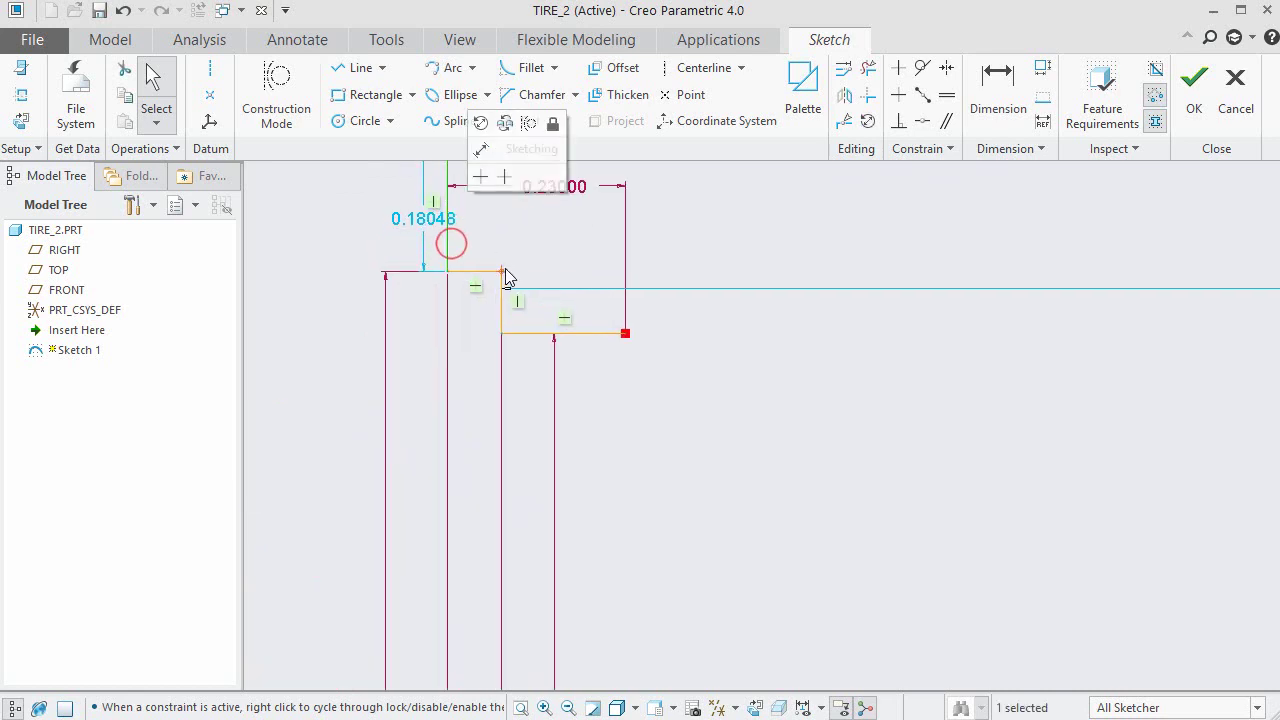
pyautogui.keyDown('ctrl'); pyautogui.click(479, 272); pyautogui.keyUp('ctrl')
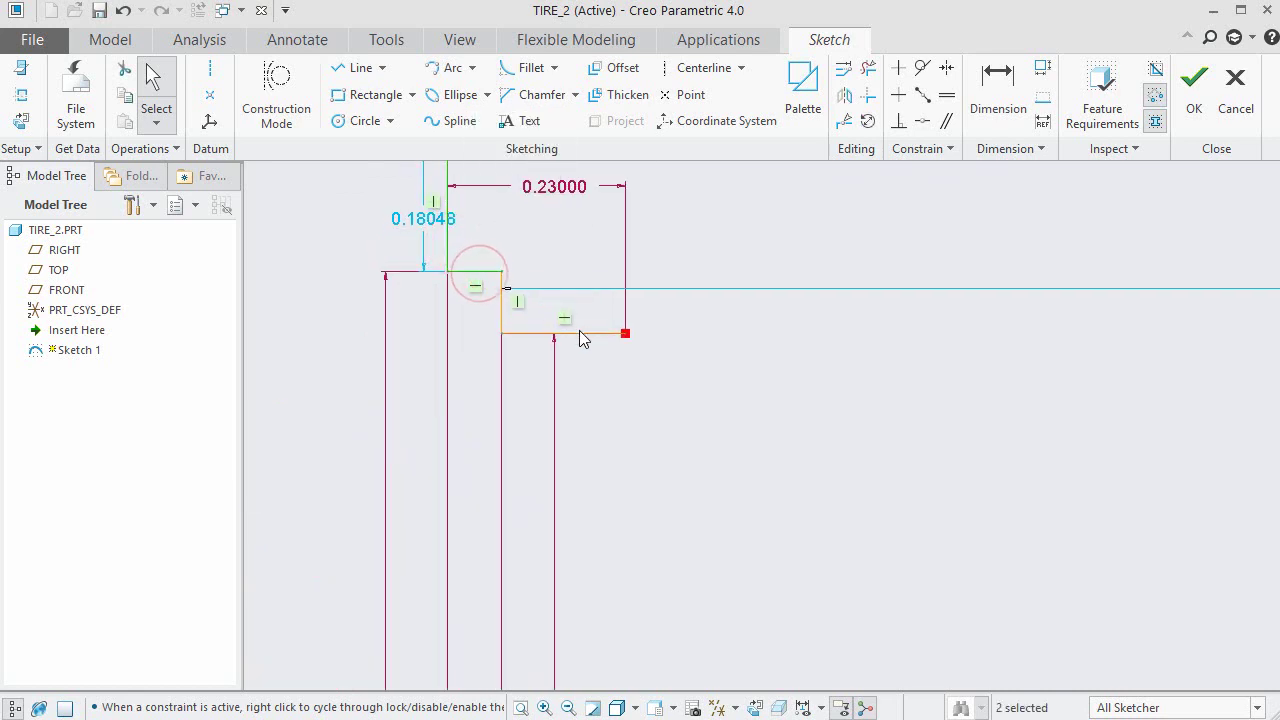
pyautogui.keyDown('ctrl'); pyautogui.click(502, 303); pyautogui.keyUp('ctrl')
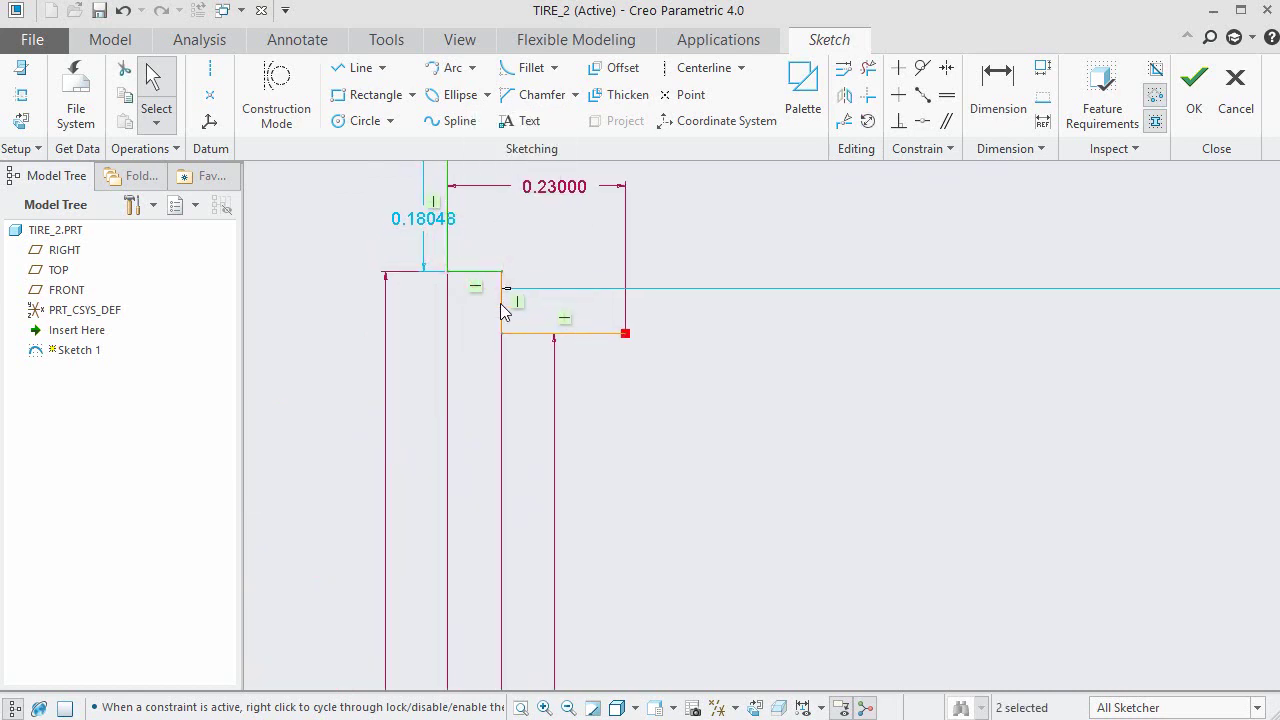
pyautogui.keyDown('ctrl'); pyautogui.click(583, 334); pyautogui.keyUp('ctrl')
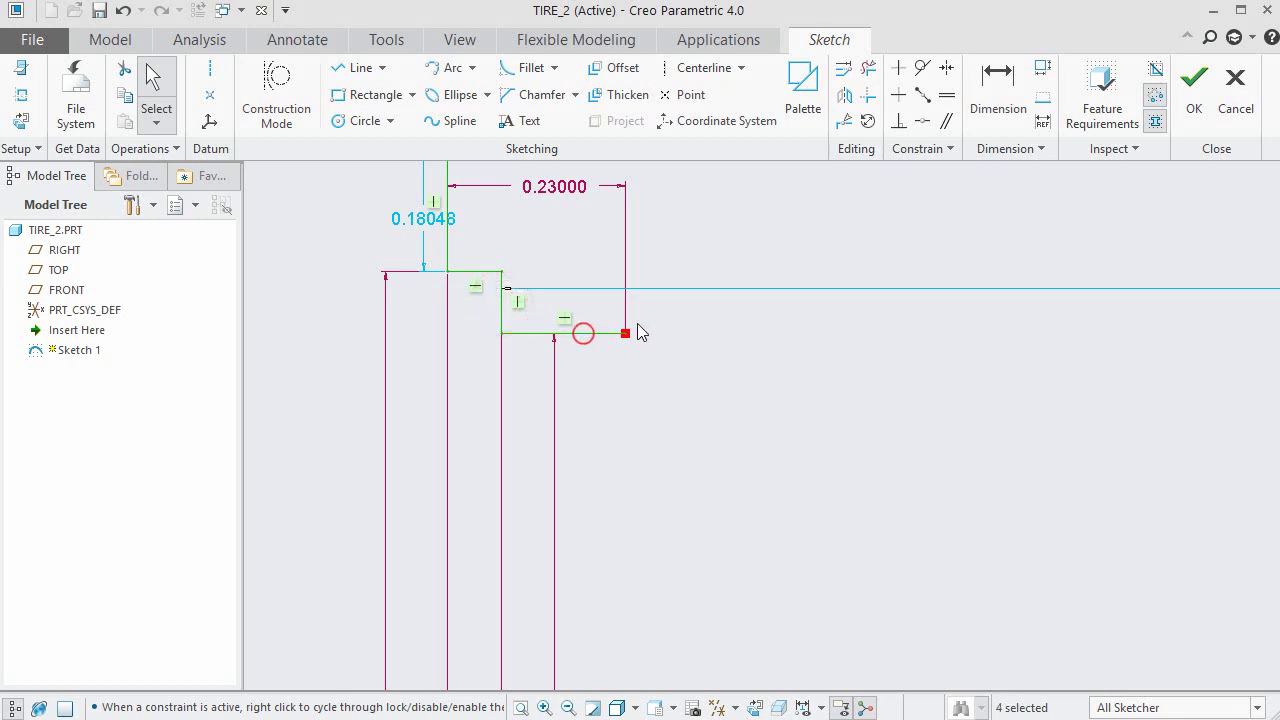
pyautogui.click(843, 95)
pyautogui.scroll(-4, 680, 250)
pyautogui.scroll(6, 678, 253)
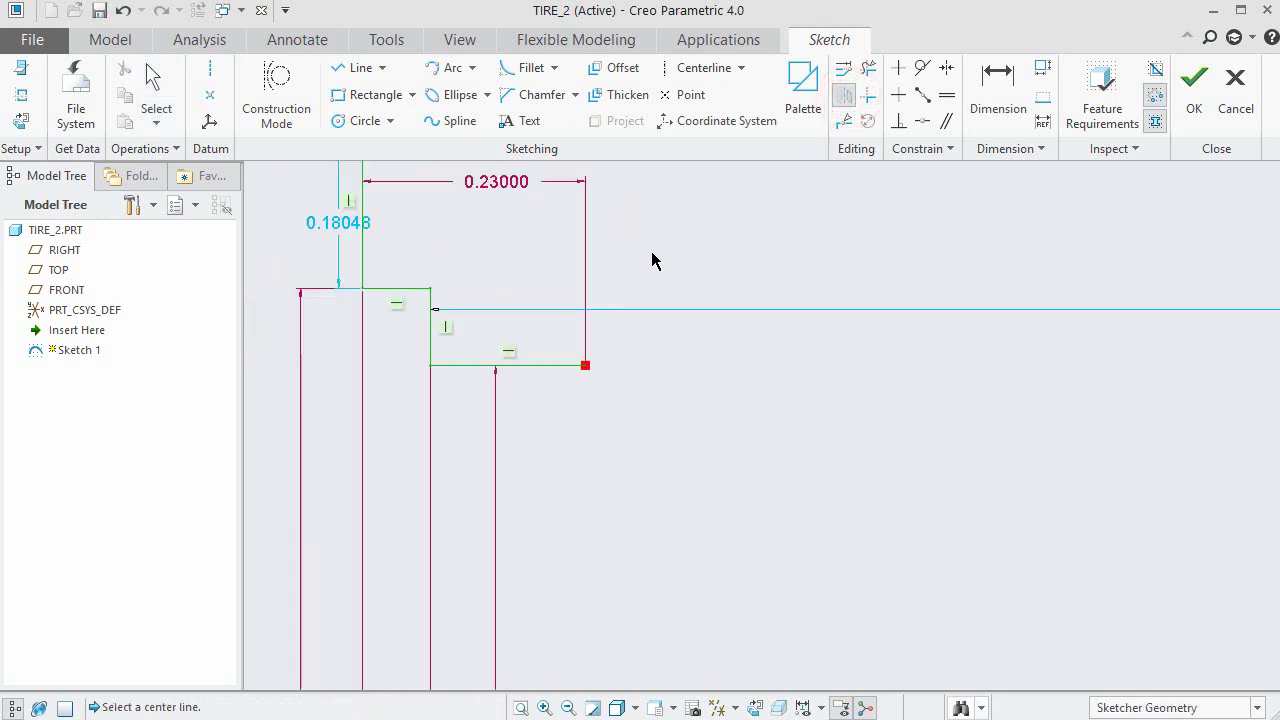
pyautogui.scroll(3, 601, 270)
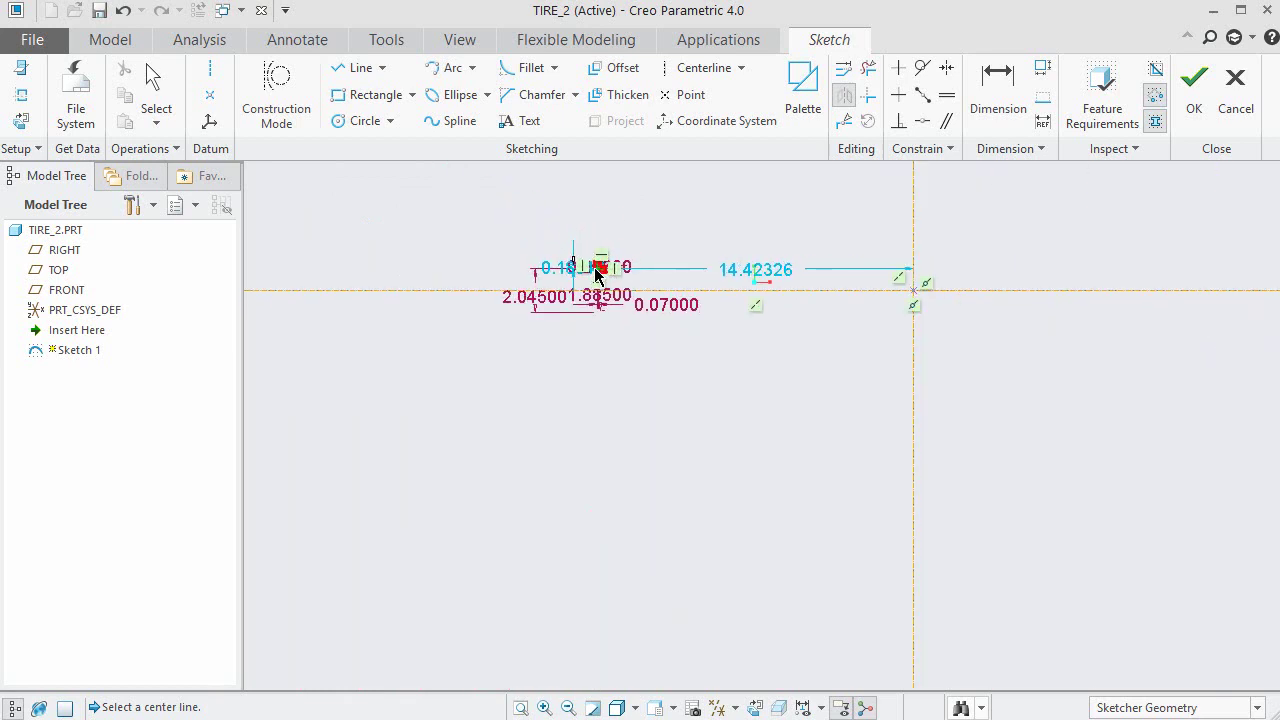
pyautogui.click(914, 220)
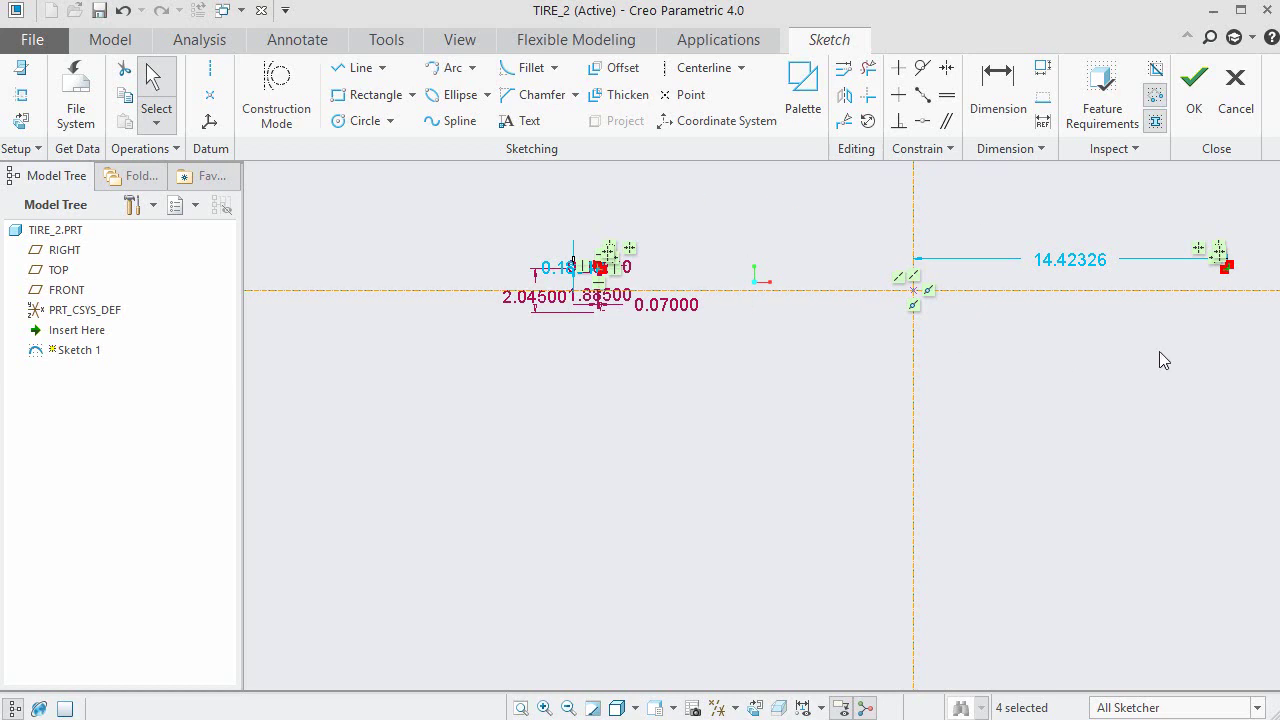
# Dimension the overall width between the profile's two outer vertical lines and set it to 1.045.
pyautogui.scroll(-6, 1250, 265)
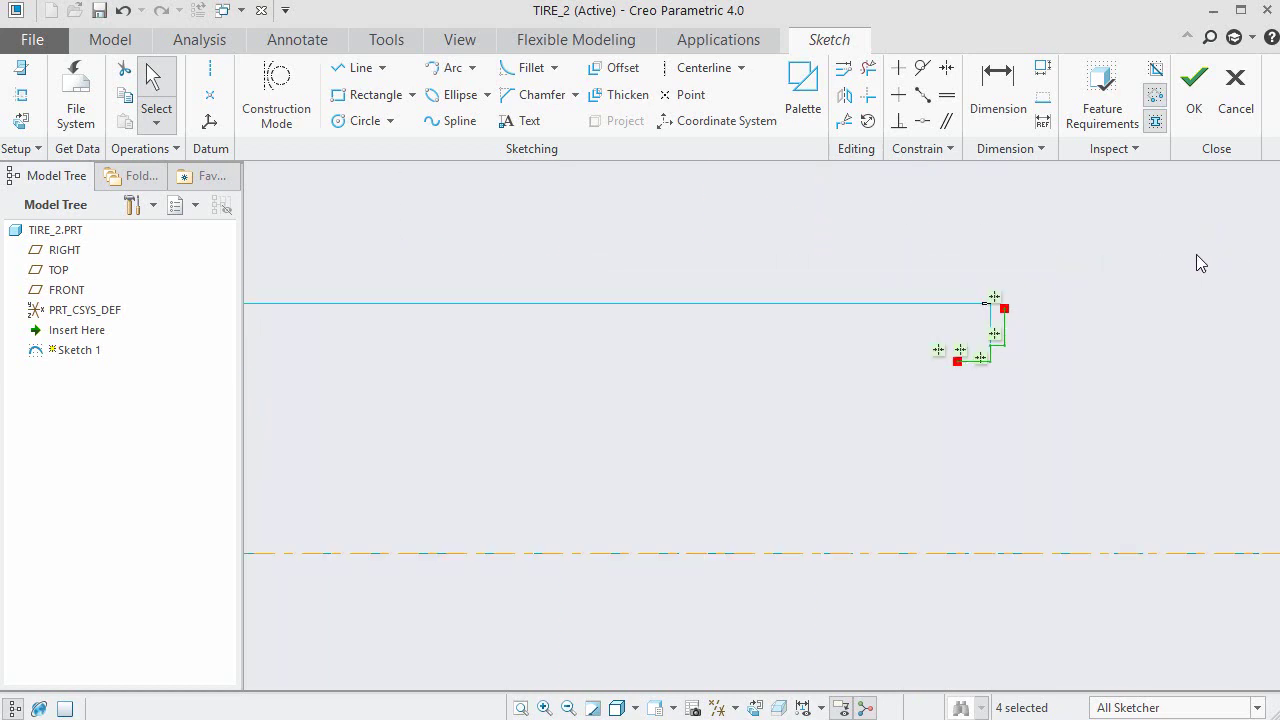
pyautogui.click(1121, 229)
pyautogui.click(999, 98)
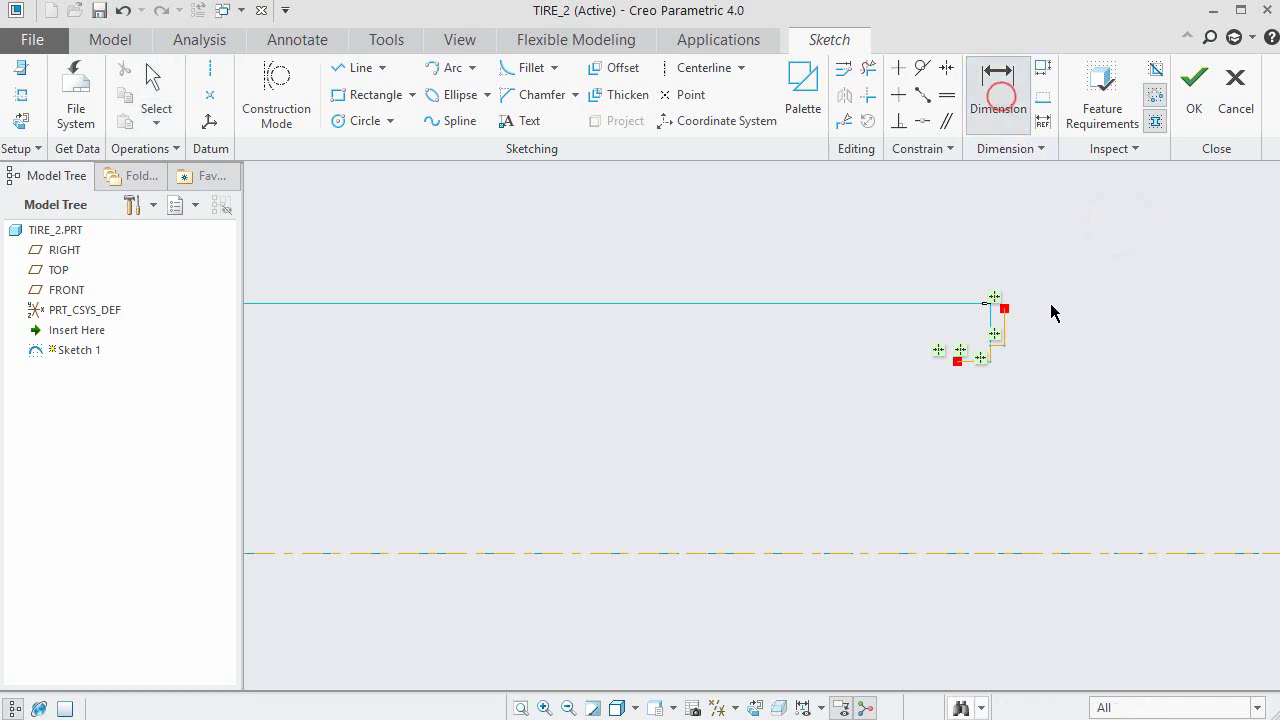
pyautogui.click(1003, 334)
pyautogui.scroll(-3, 1106, 342)
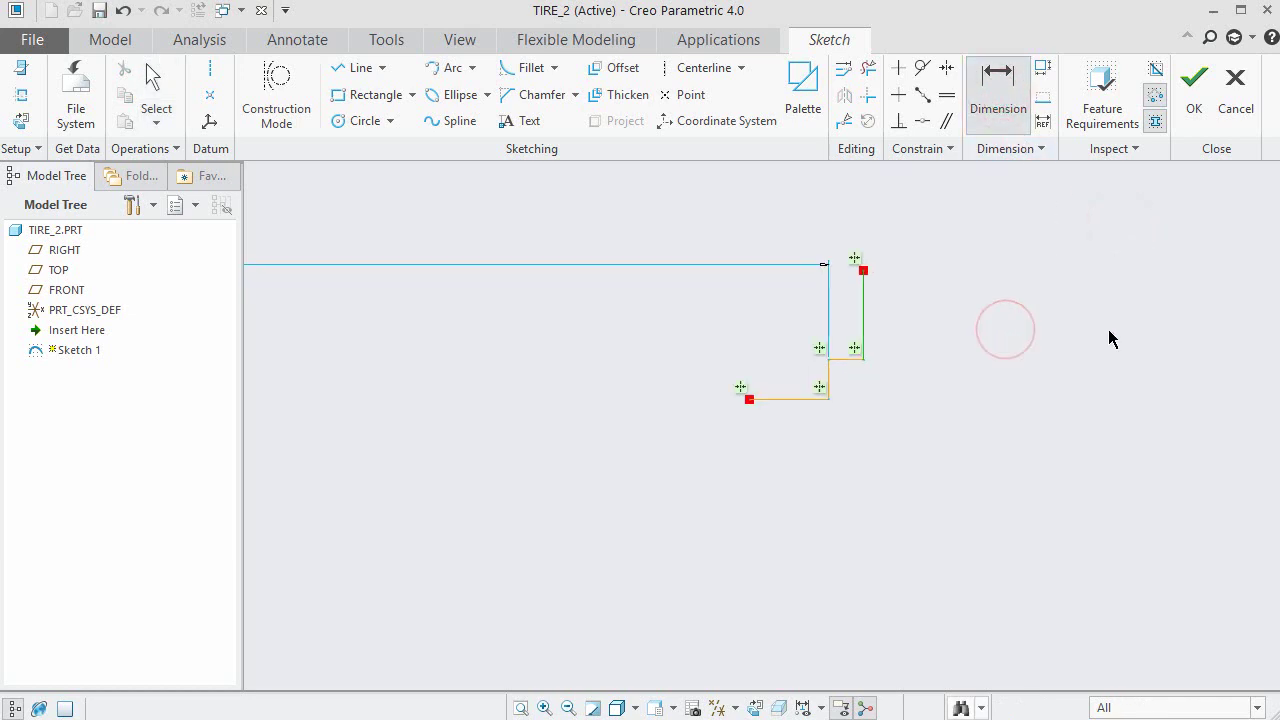
pyautogui.scroll(4, 1115, 338)
pyautogui.scroll(2, 1100, 343)
pyautogui.scroll(3, 829, 366)
pyautogui.scroll(-1, 551, 346)
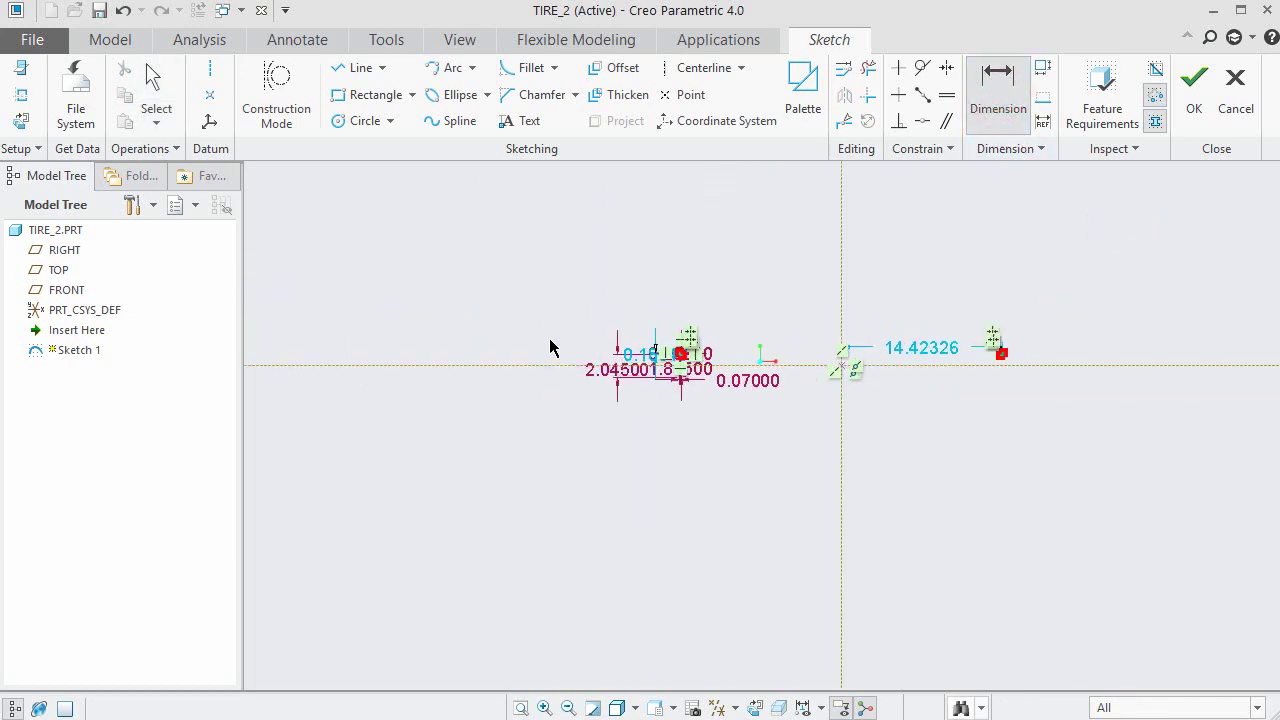
pyautogui.moveTo(551, 346); pyautogui.dragTo(805, 395, button='middle')
pyautogui.scroll(-10, 805, 395)
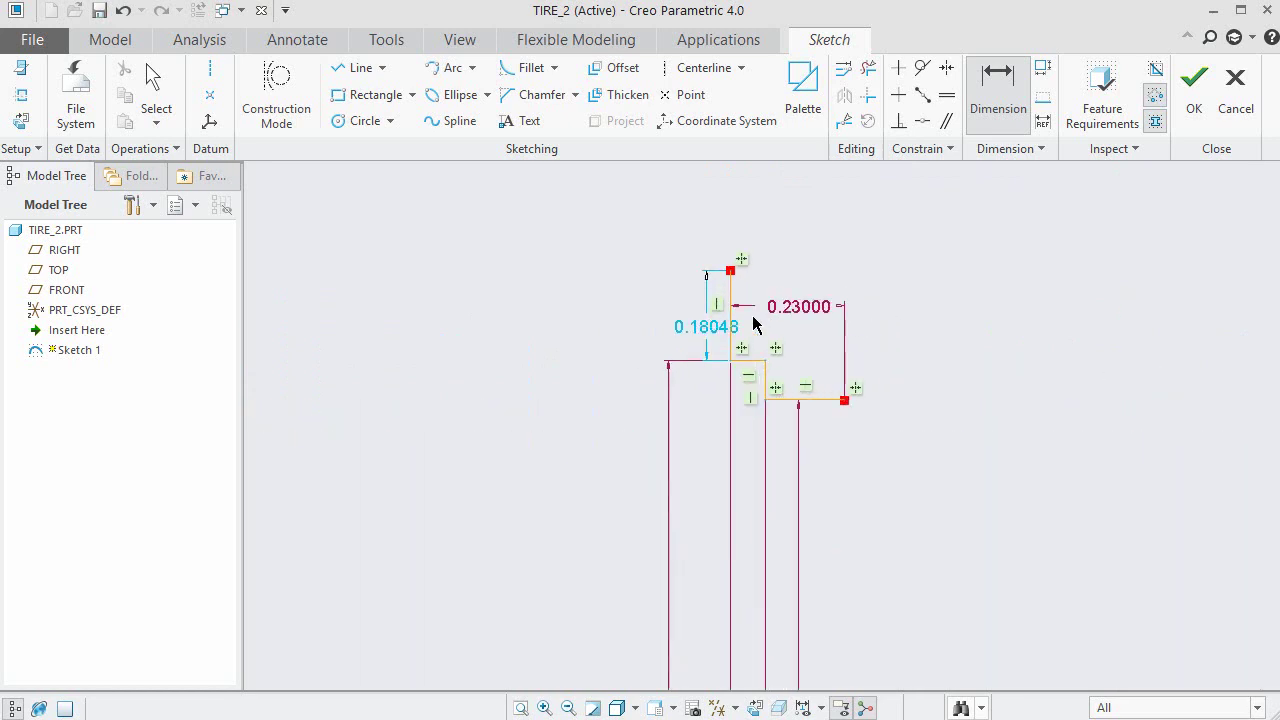
pyautogui.click(655, 262)
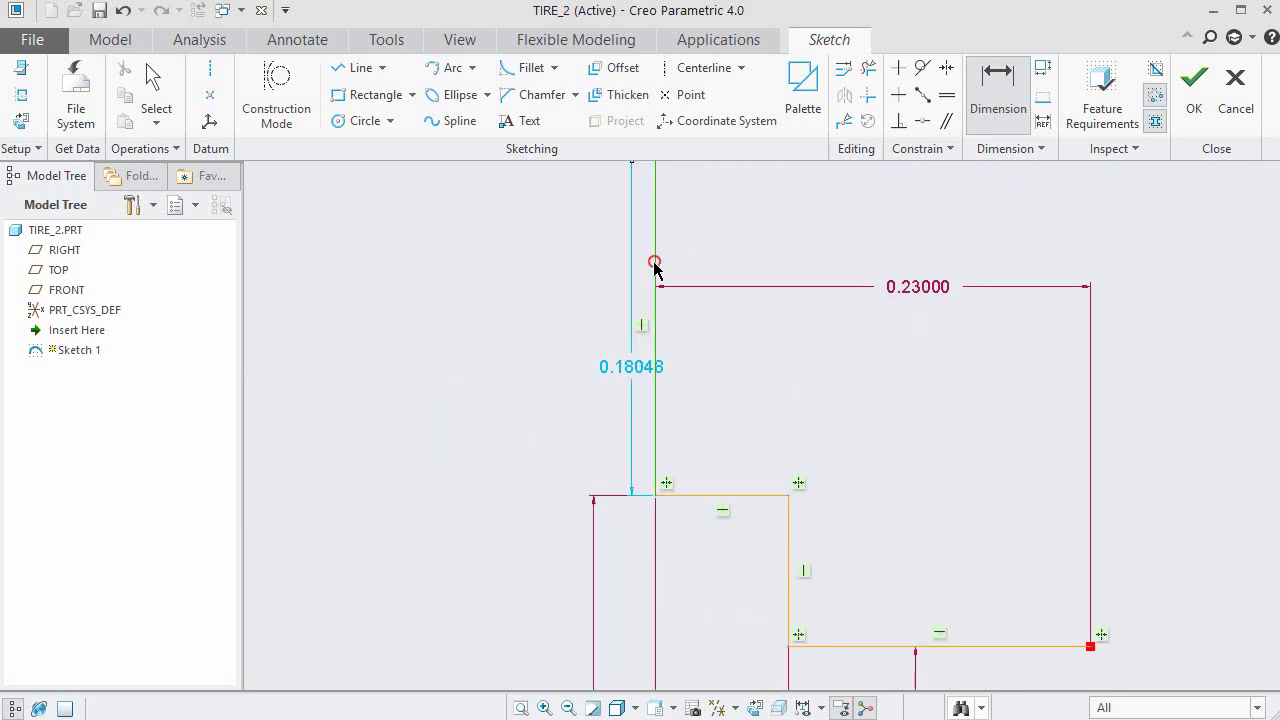
pyautogui.scroll(10, 476, 356)
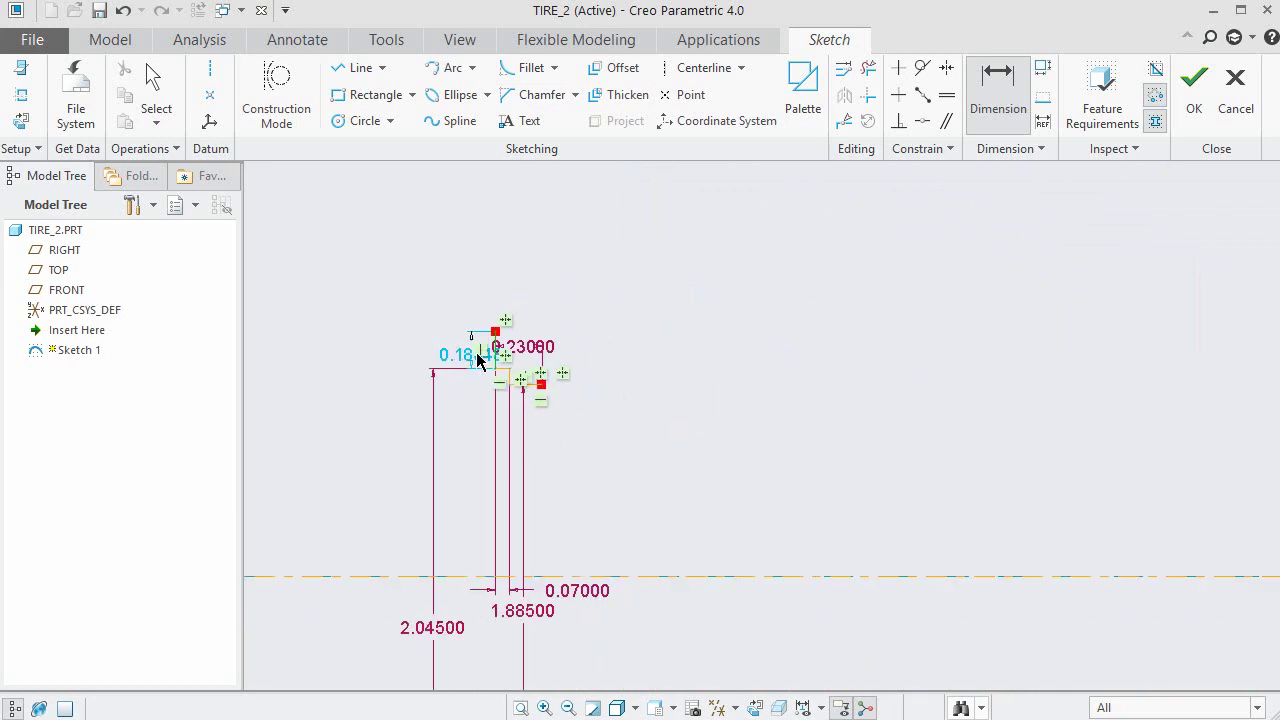
pyautogui.middleClick(766, 287)
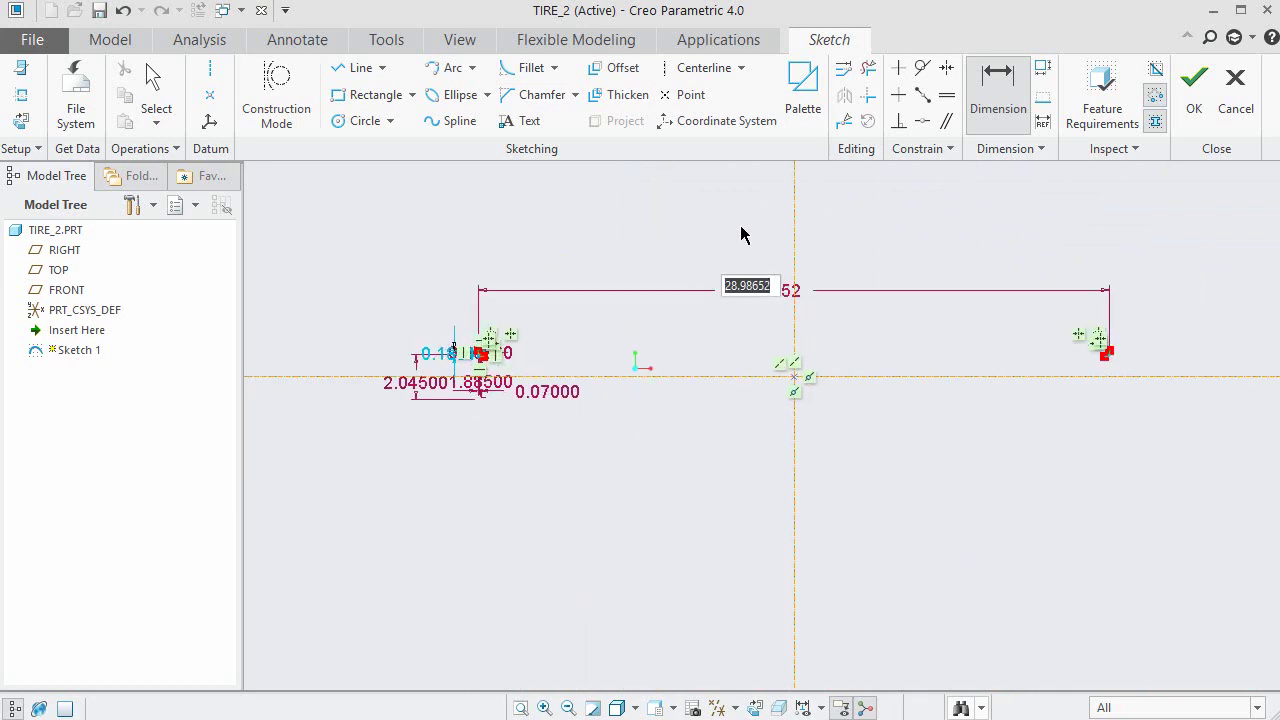
pyautogui.write('1.045')
pyautogui.press('Return')
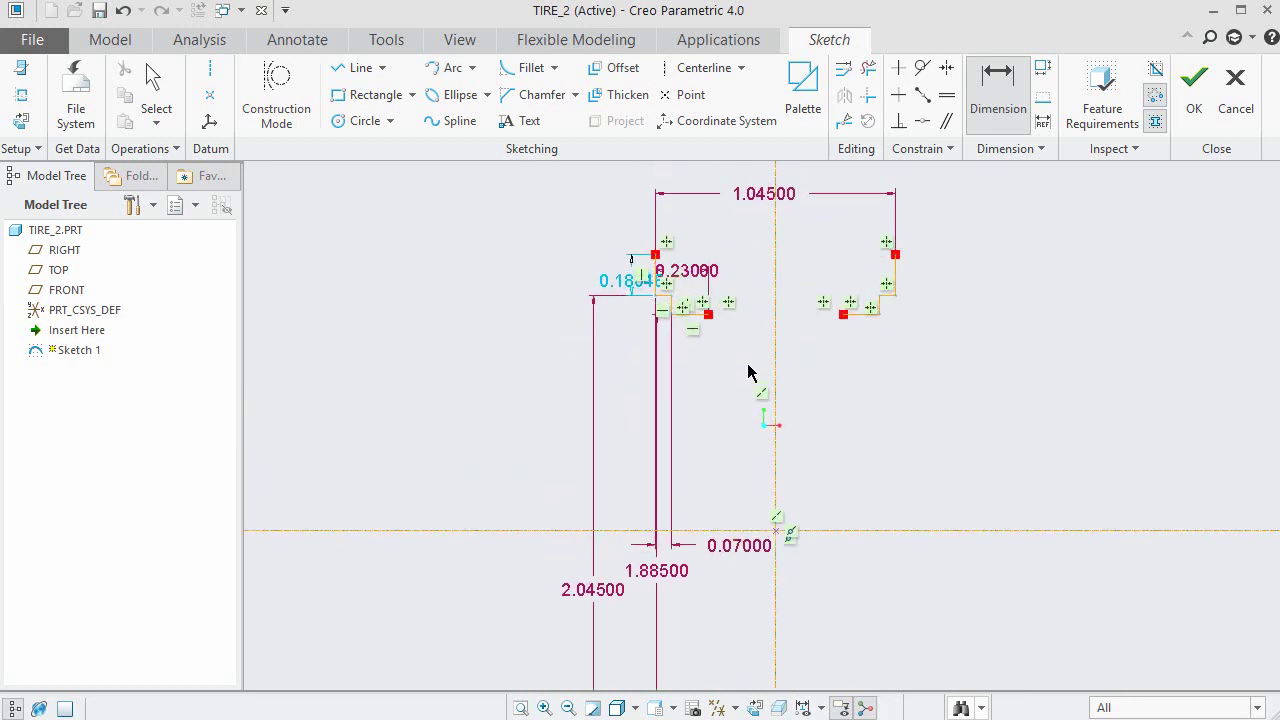
pyautogui.middleClick(851, 505)
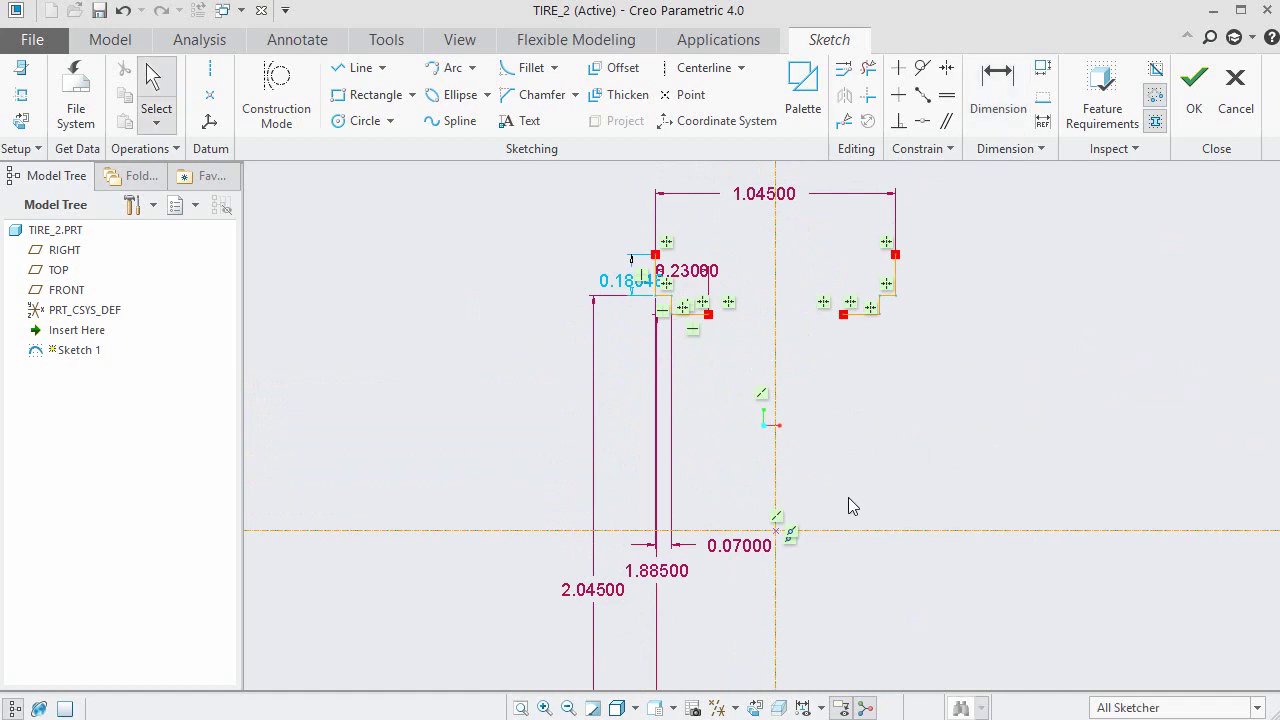
# Move the 0.07 step-width dimension up close to the stepped edge, with its text outside the profile.
pyautogui.click(723, 557)
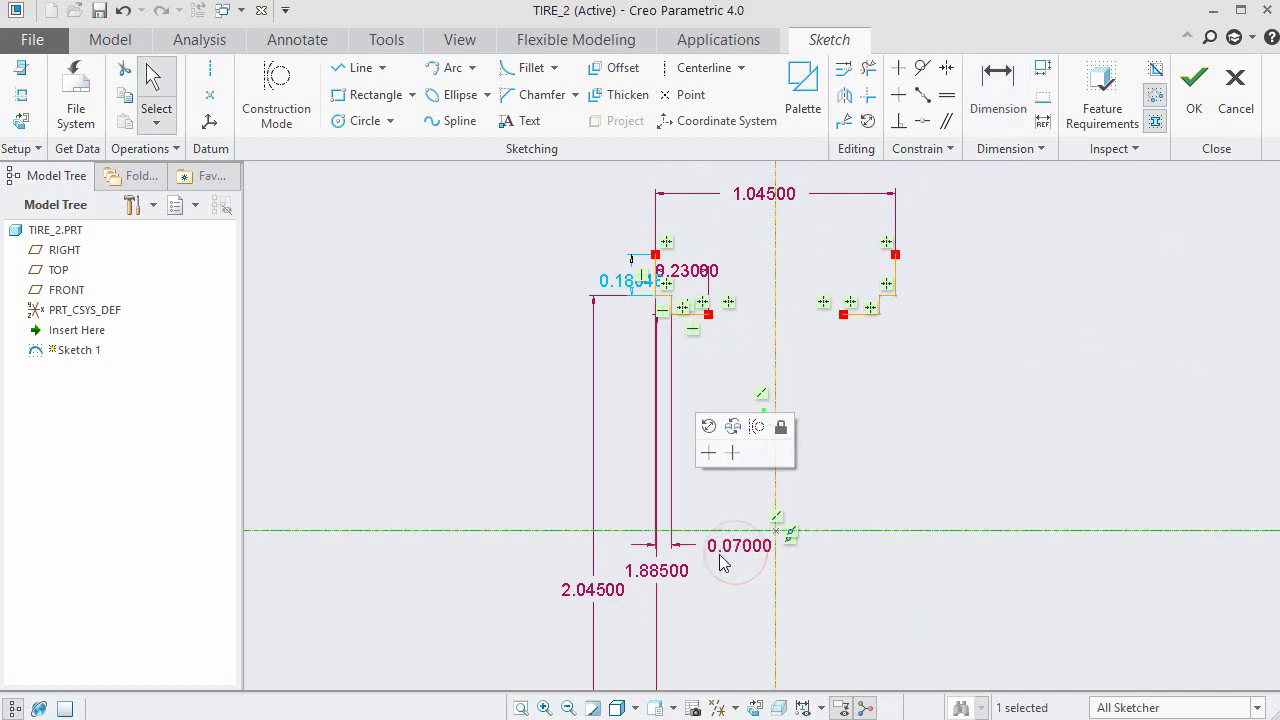
pyautogui.moveTo(716, 546); pyautogui.dragTo(714, 498)
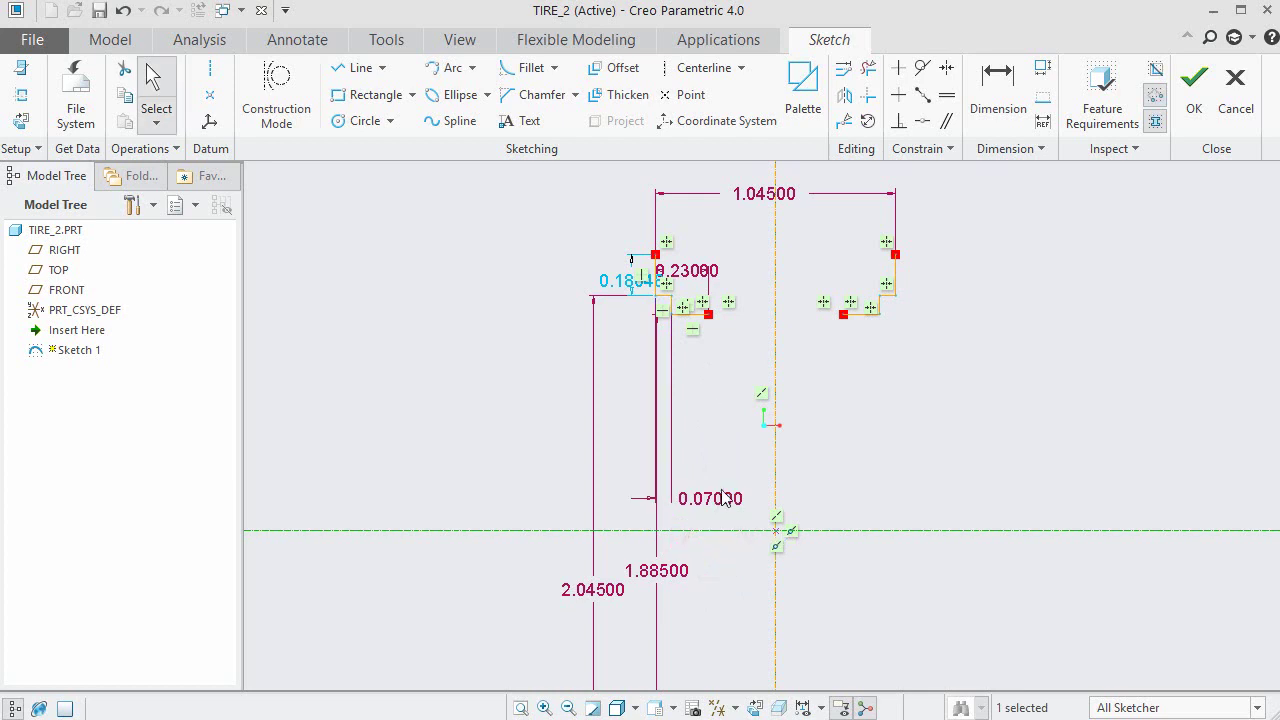
pyautogui.moveTo(713, 355); pyautogui.dragTo(723, 354)
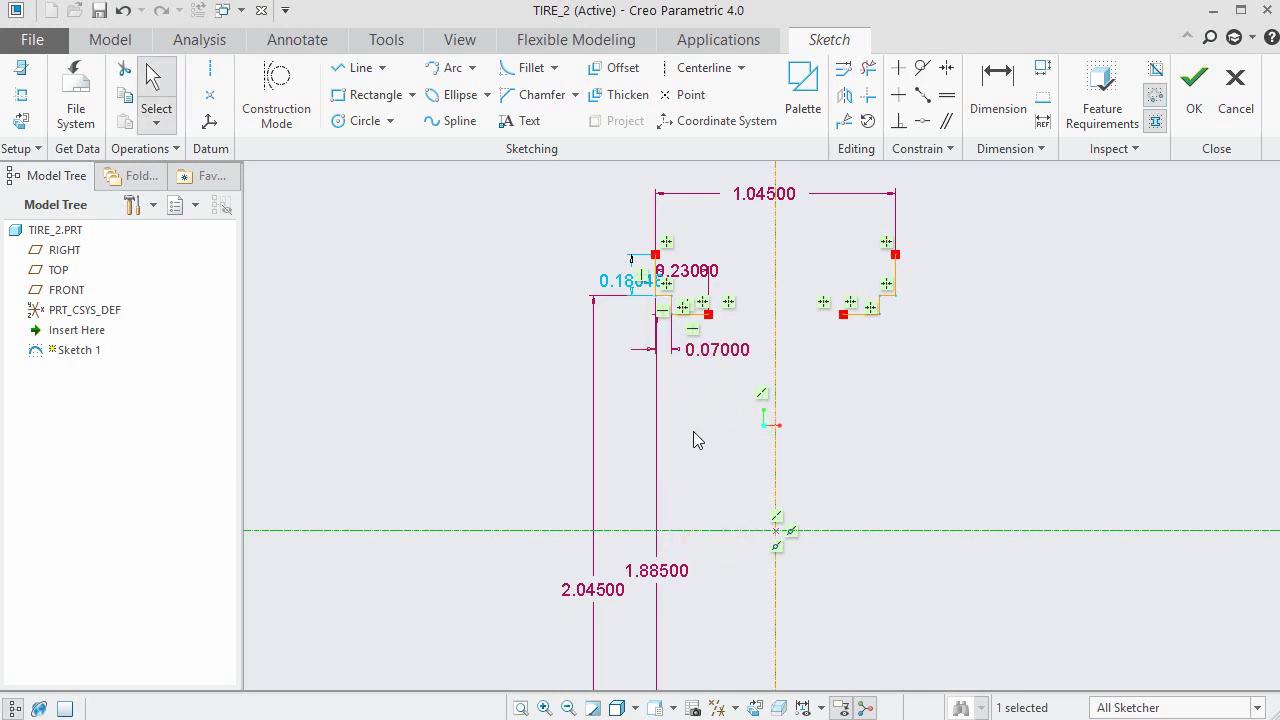
pyautogui.scroll(-4, 702, 290)
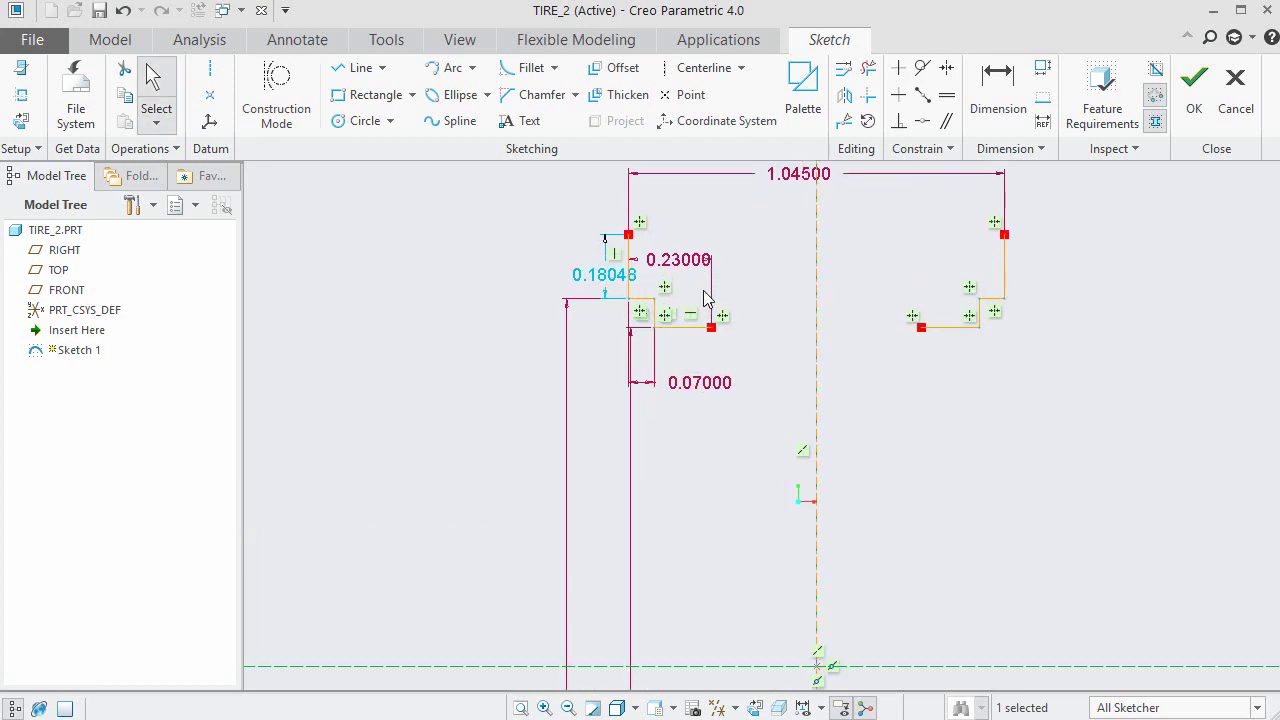
pyautogui.click(660, 438)
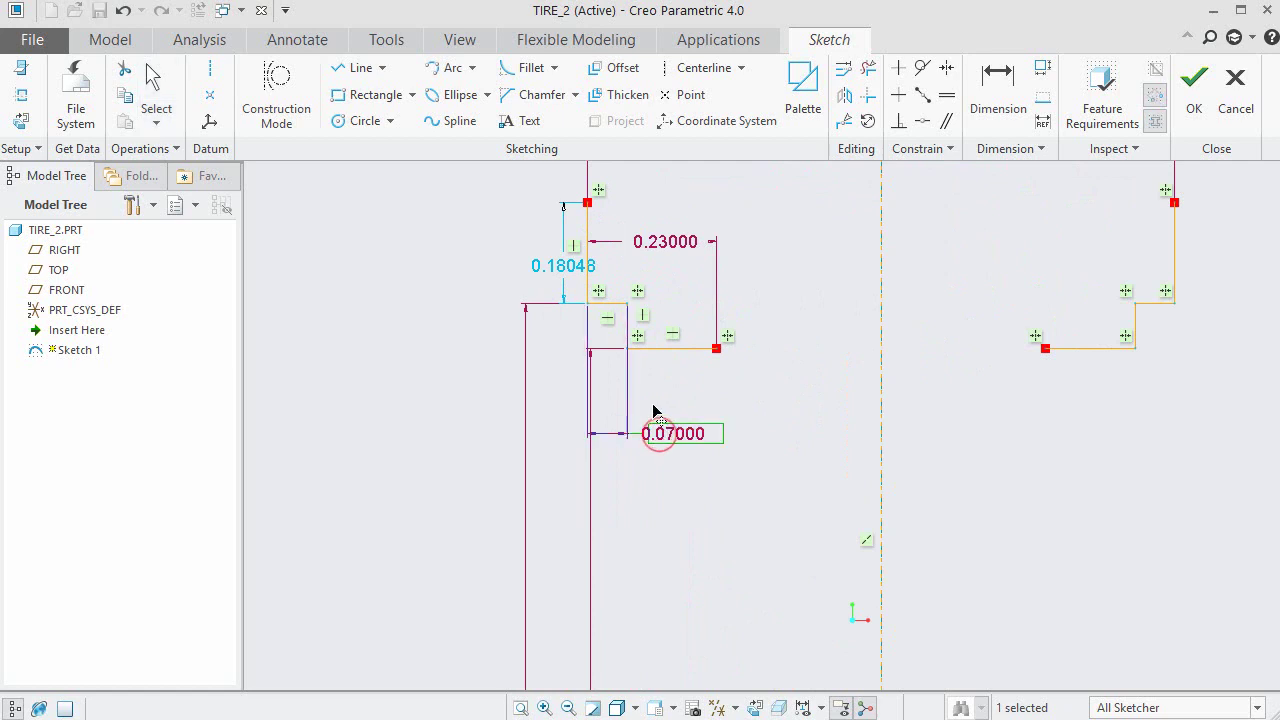
pyautogui.click(678, 440)
pyautogui.moveTo(655, 416); pyautogui.dragTo(418, 382)
pyautogui.click(712, 437)
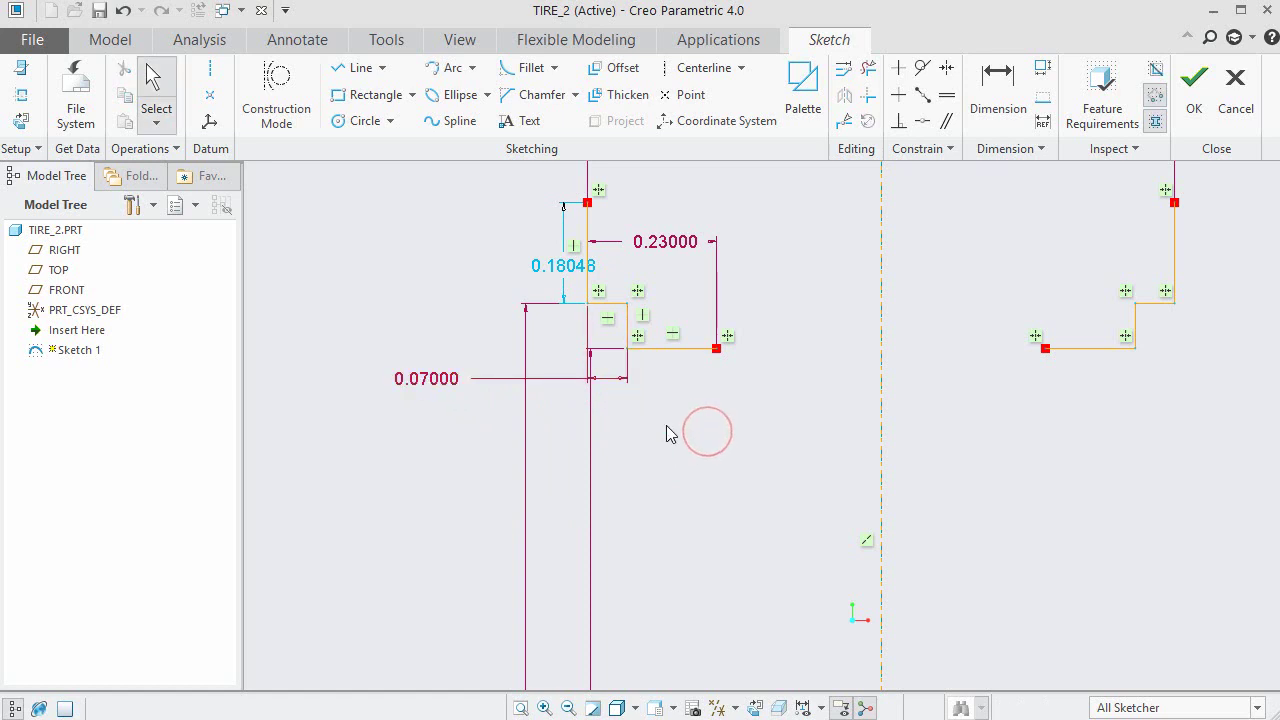
pyautogui.scroll(-2, 639, 441)
pyautogui.scroll(3, 639, 441)
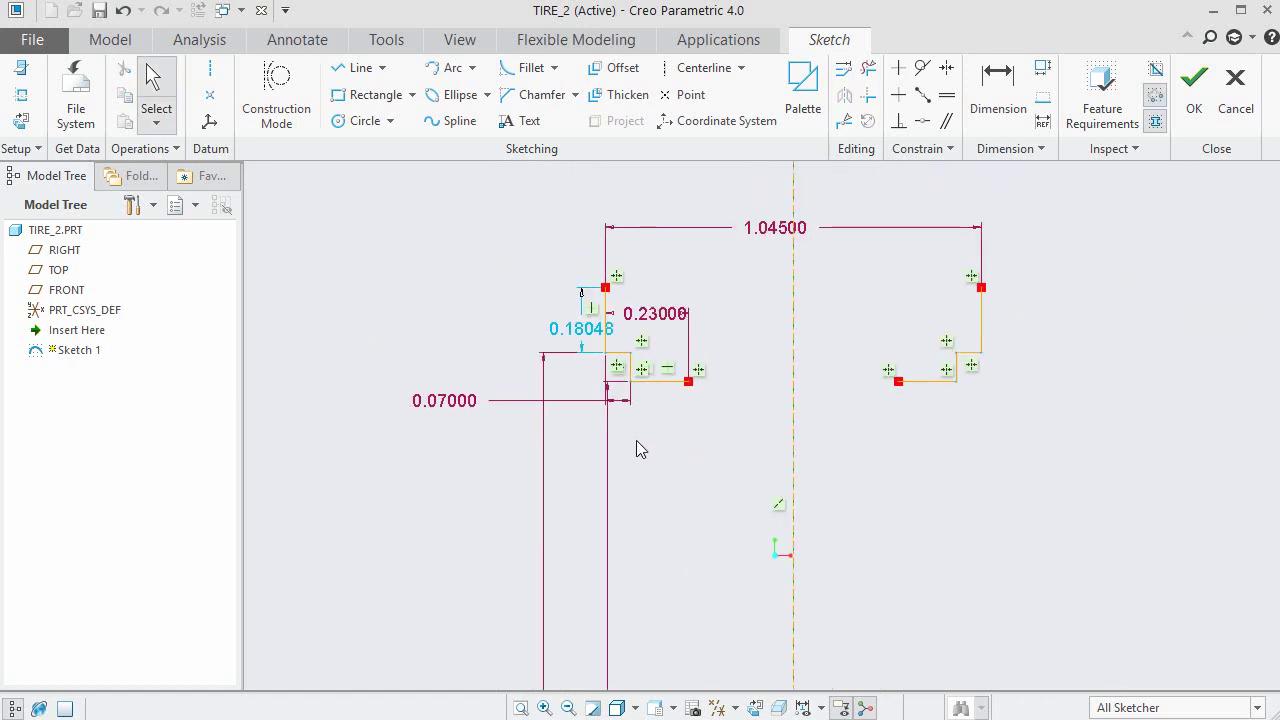
# Place a sketch point on the vertical centerline, about 0.37 above the profile's lower horizontal lines.
pyautogui.click(680, 94)
pyautogui.click(763, 290)
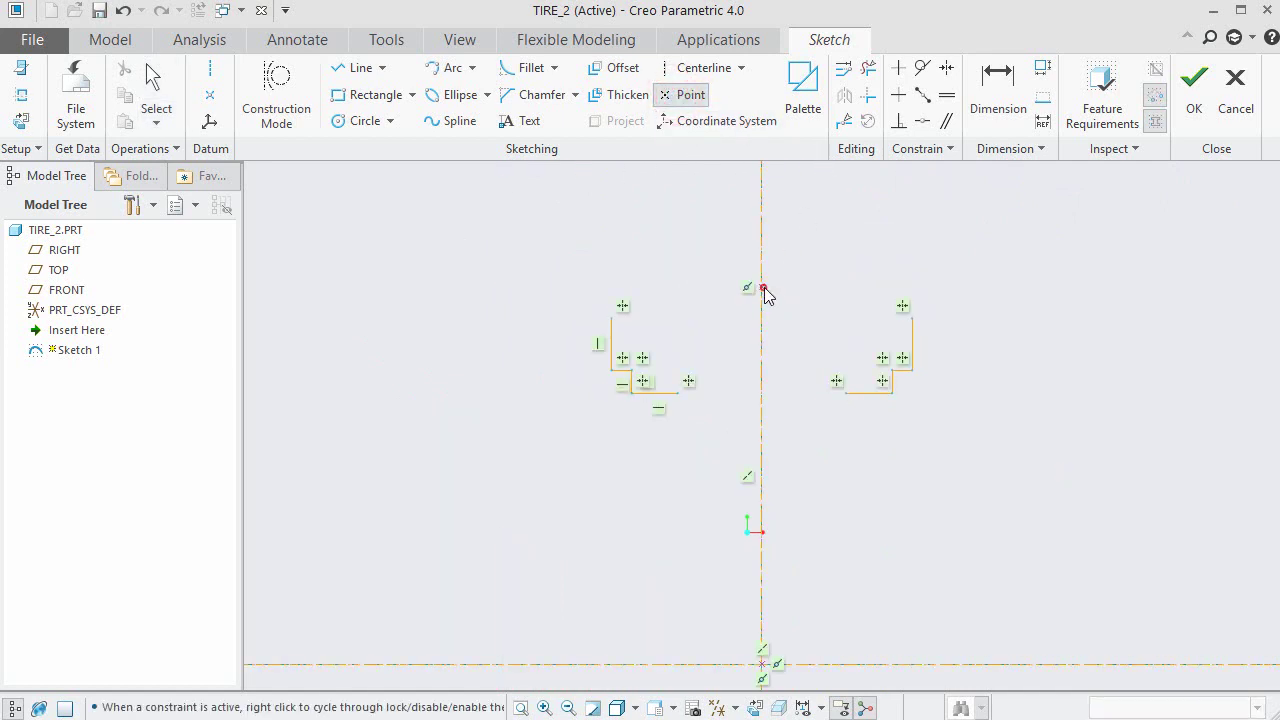
pyautogui.middleClick(831, 286)
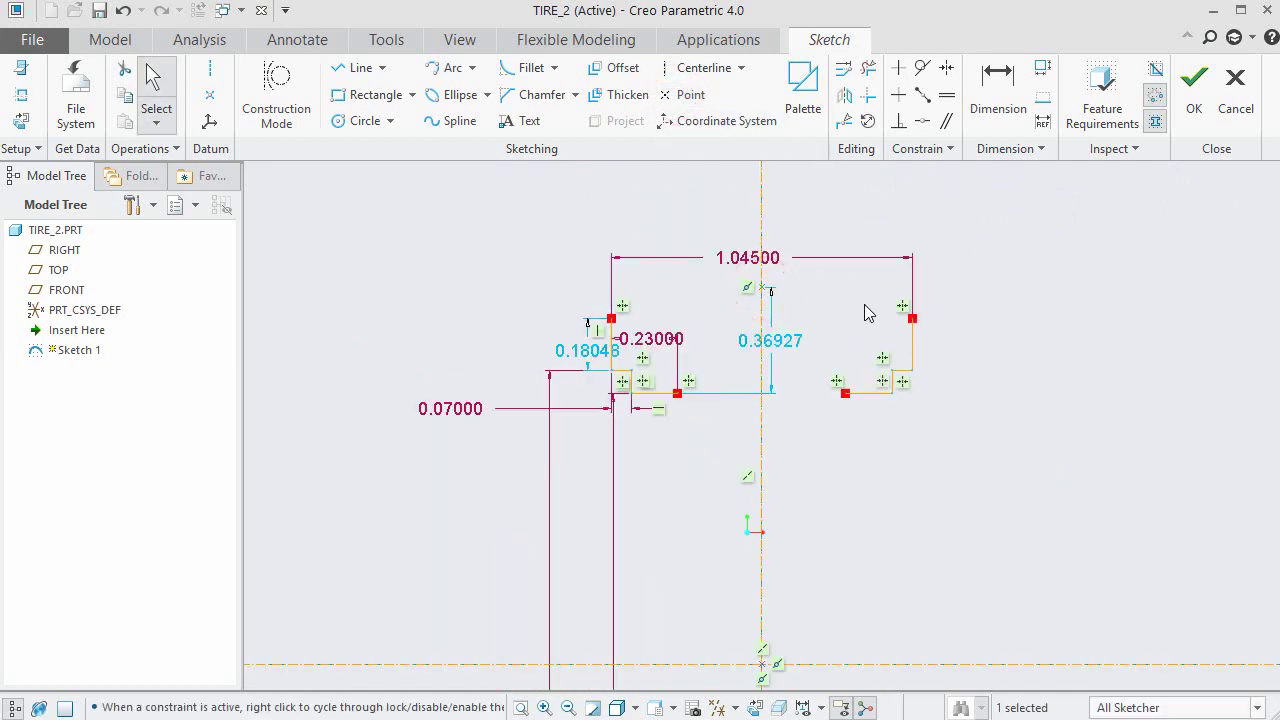
# Add a diameter dimension from the sketch point about the horizontal centerline and set it to 2.6.
pyautogui.click(996, 105)
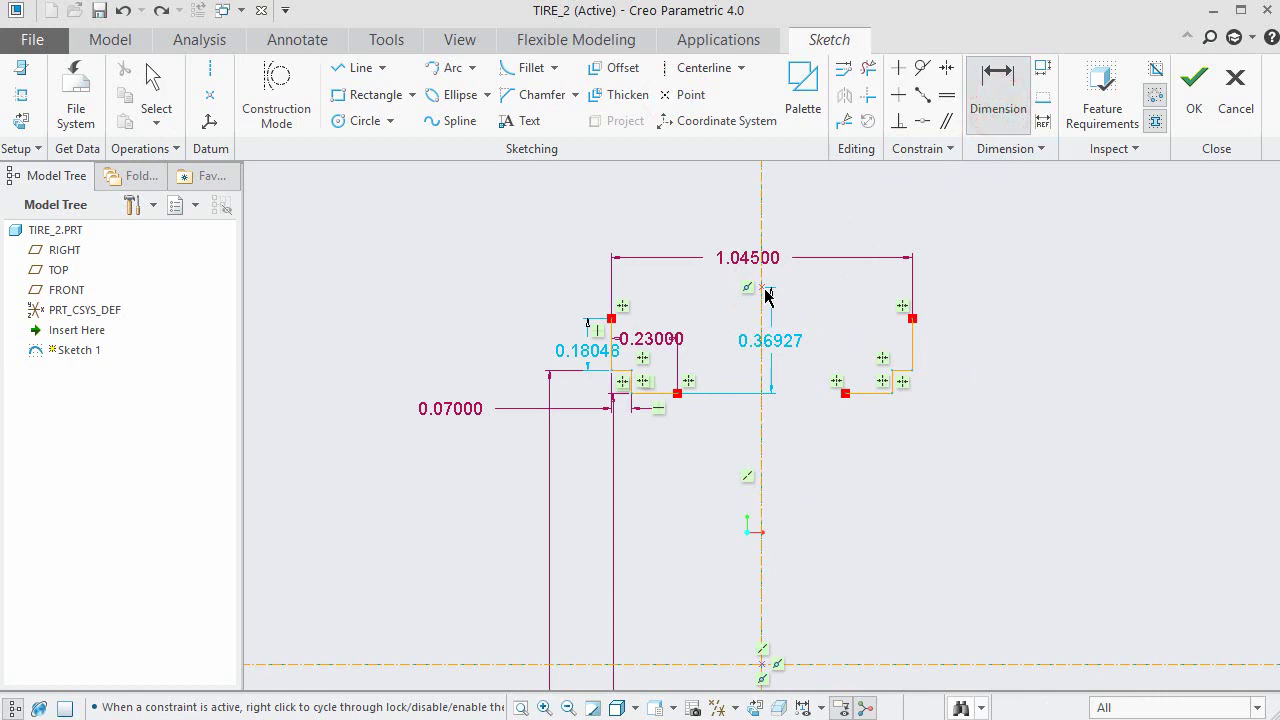
pyautogui.click(763, 289)
pyautogui.click(848, 664)
pyautogui.click(766, 291)
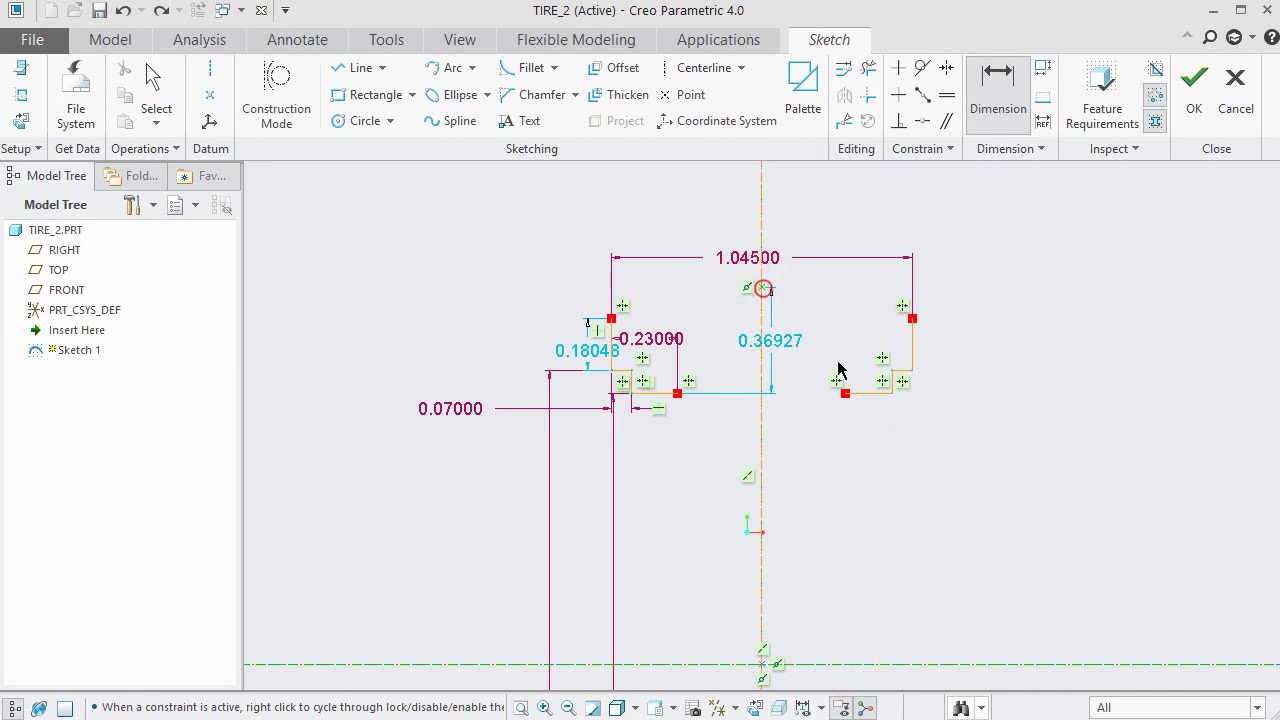
pyautogui.middleClick(928, 683)
pyautogui.scroll(-1, 978, 515)
pyautogui.scroll(2, 978, 515)
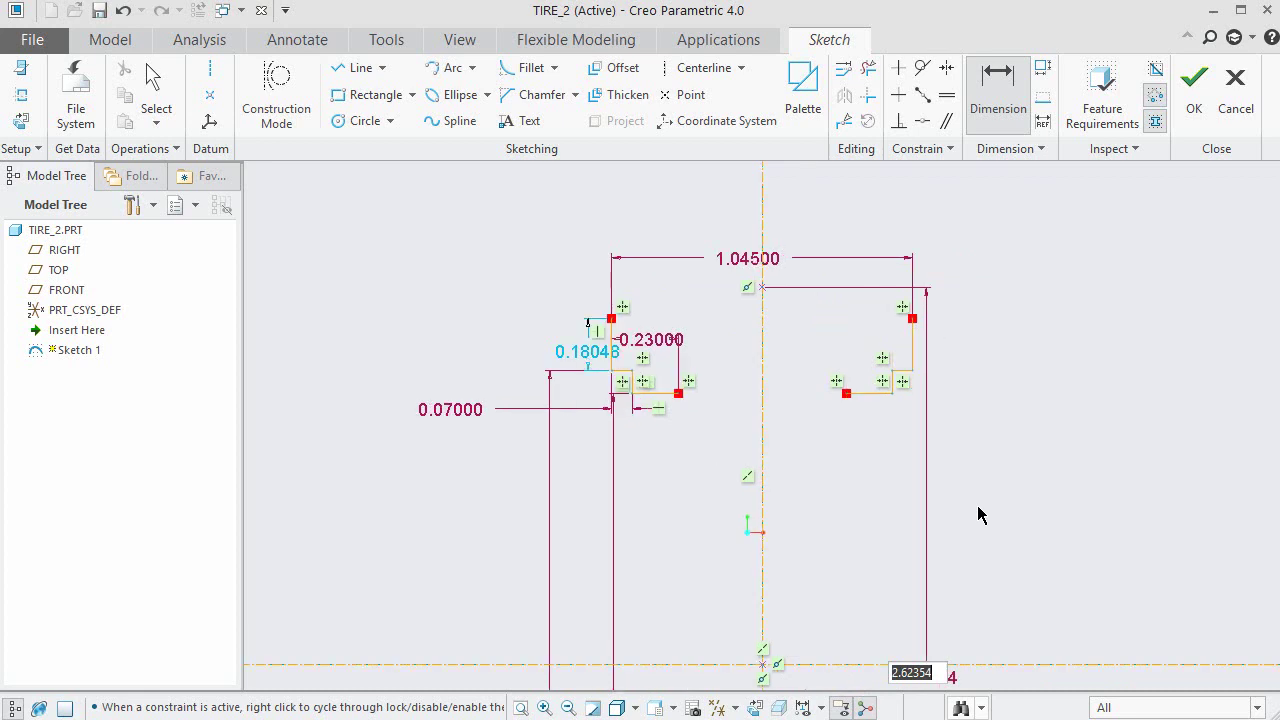
pyautogui.scroll(-3, 978, 515)
pyautogui.scroll(-1, 978, 515)
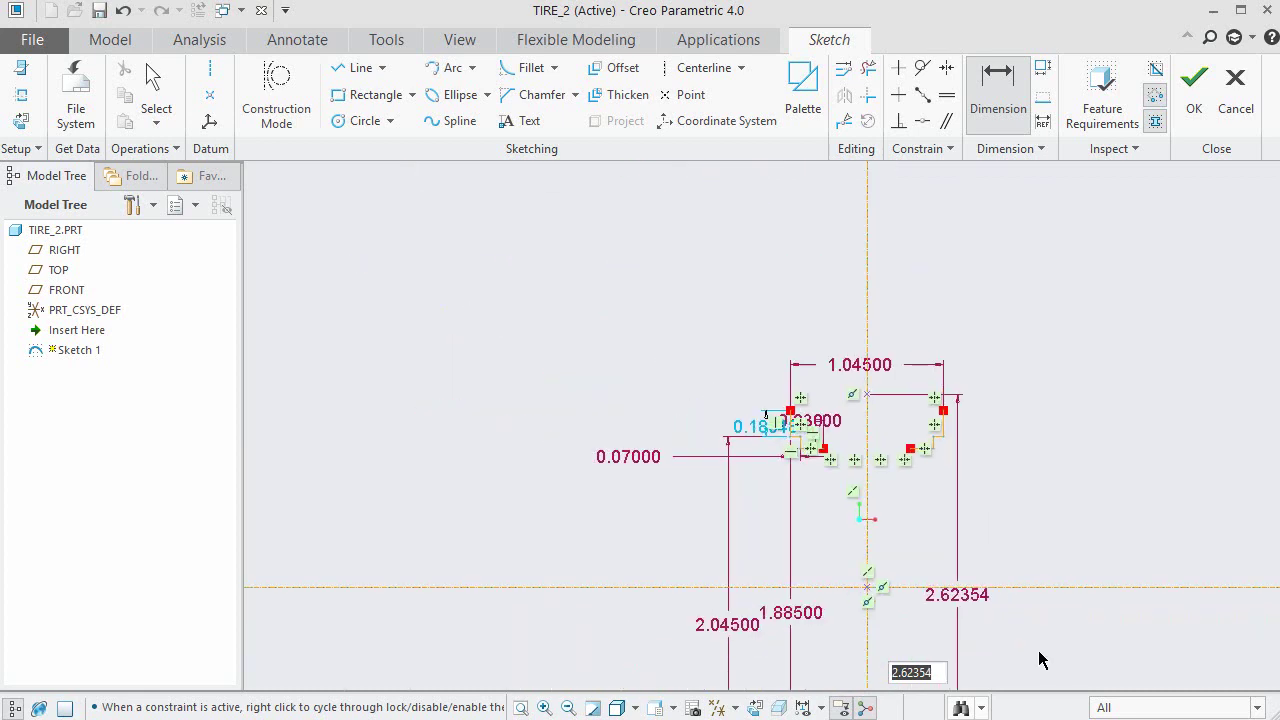
pyautogui.write('2.6')
pyautogui.press('Return')
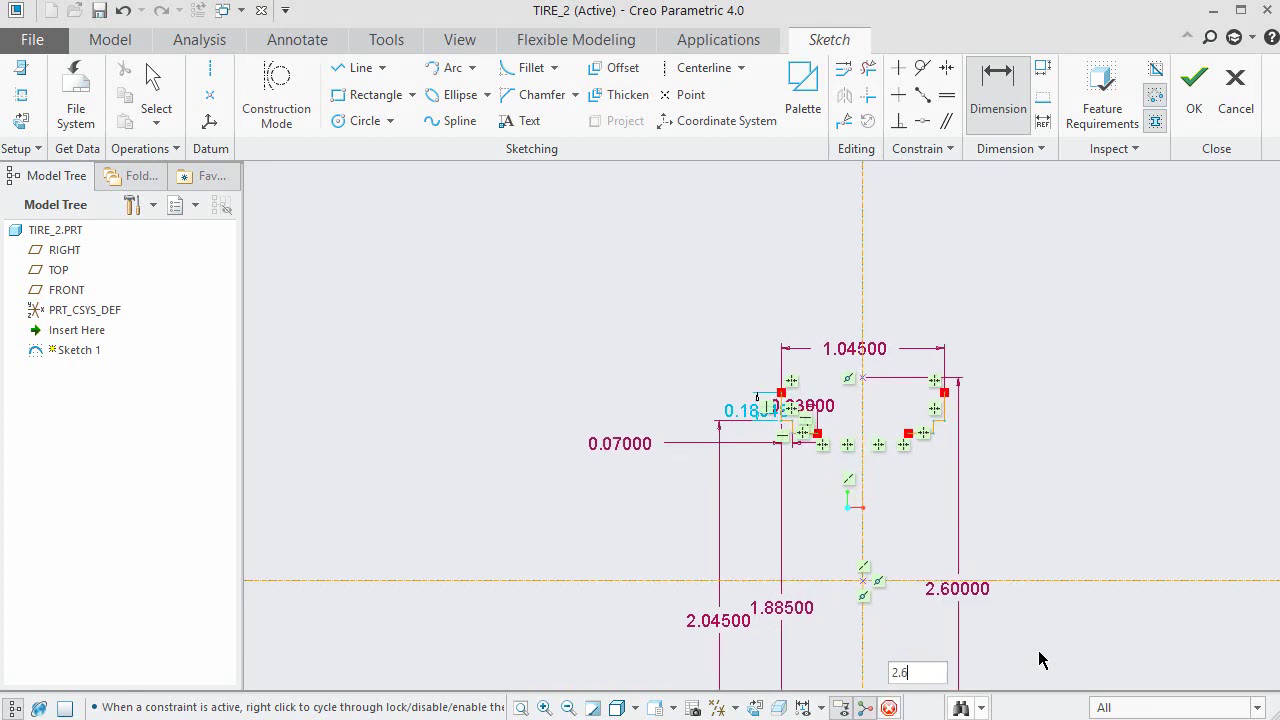
pyautogui.scroll(1, 1040, 660)
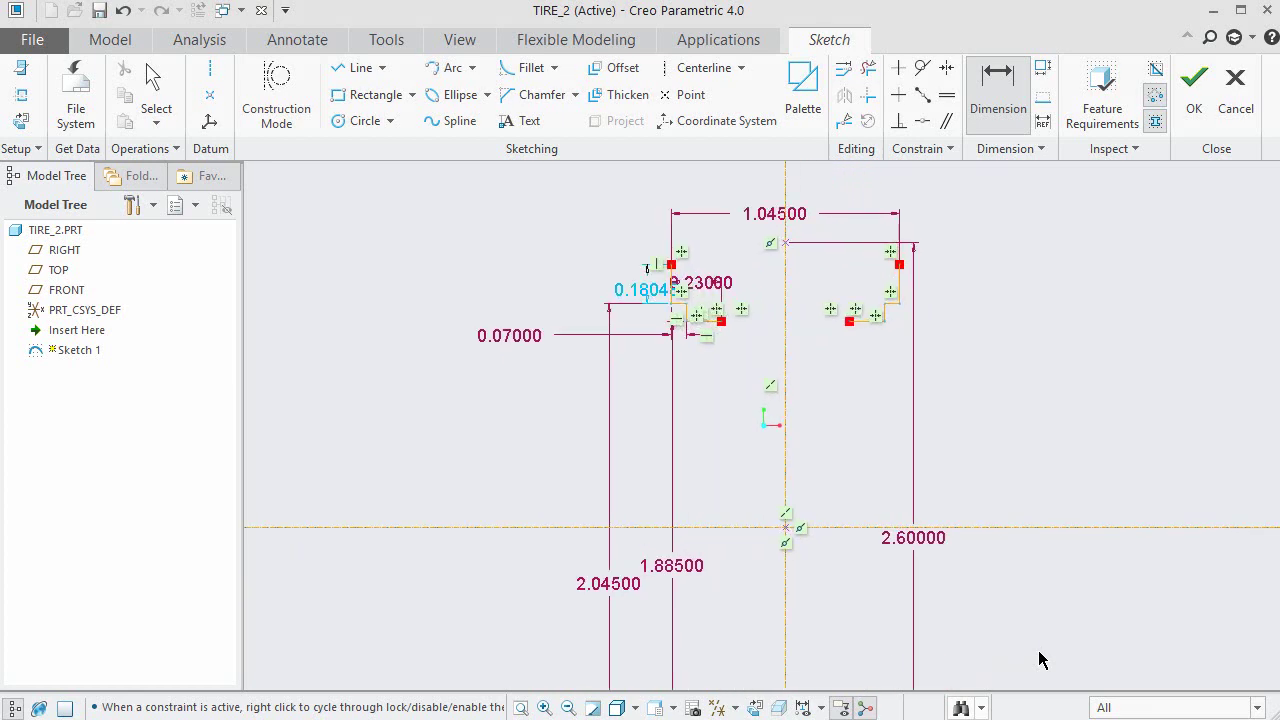
pyautogui.middleClick(1012, 430)
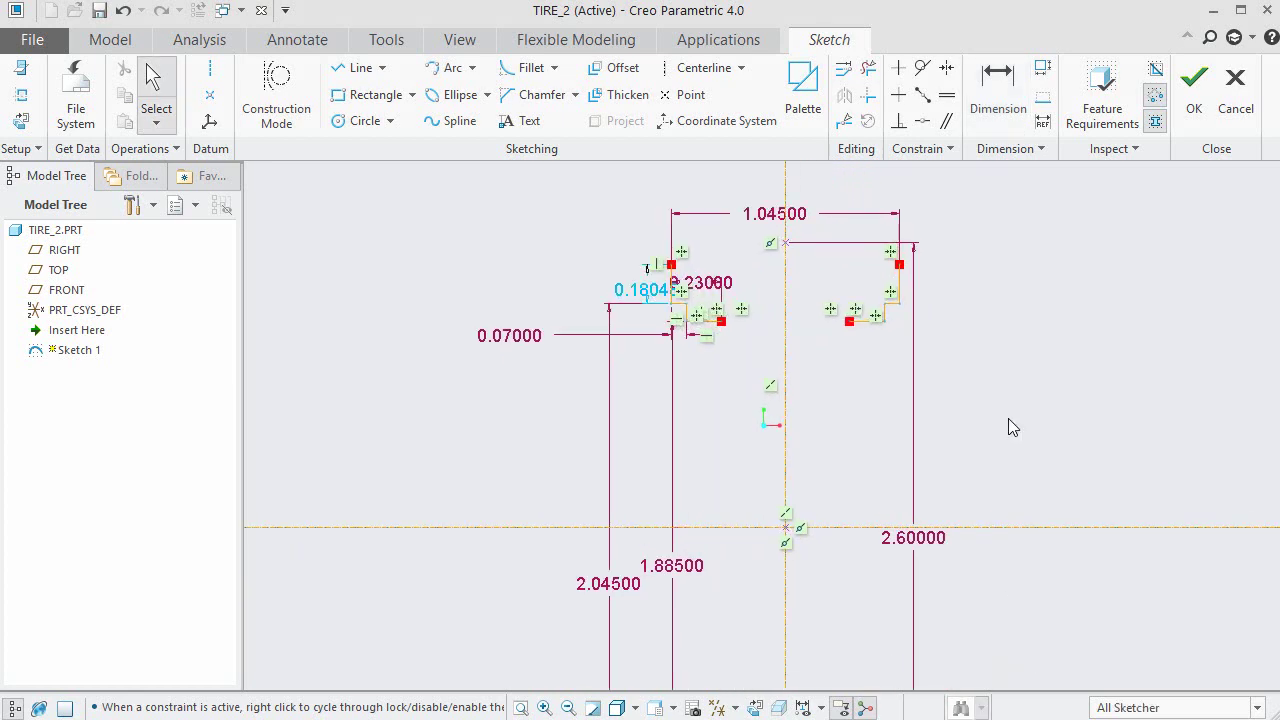
# Sketch a Center and Ends arc of about 1.31 radius, centered on the centerlines' intersection, joining the upper ends of both outer vertical lines.
pyautogui.click(474, 68)
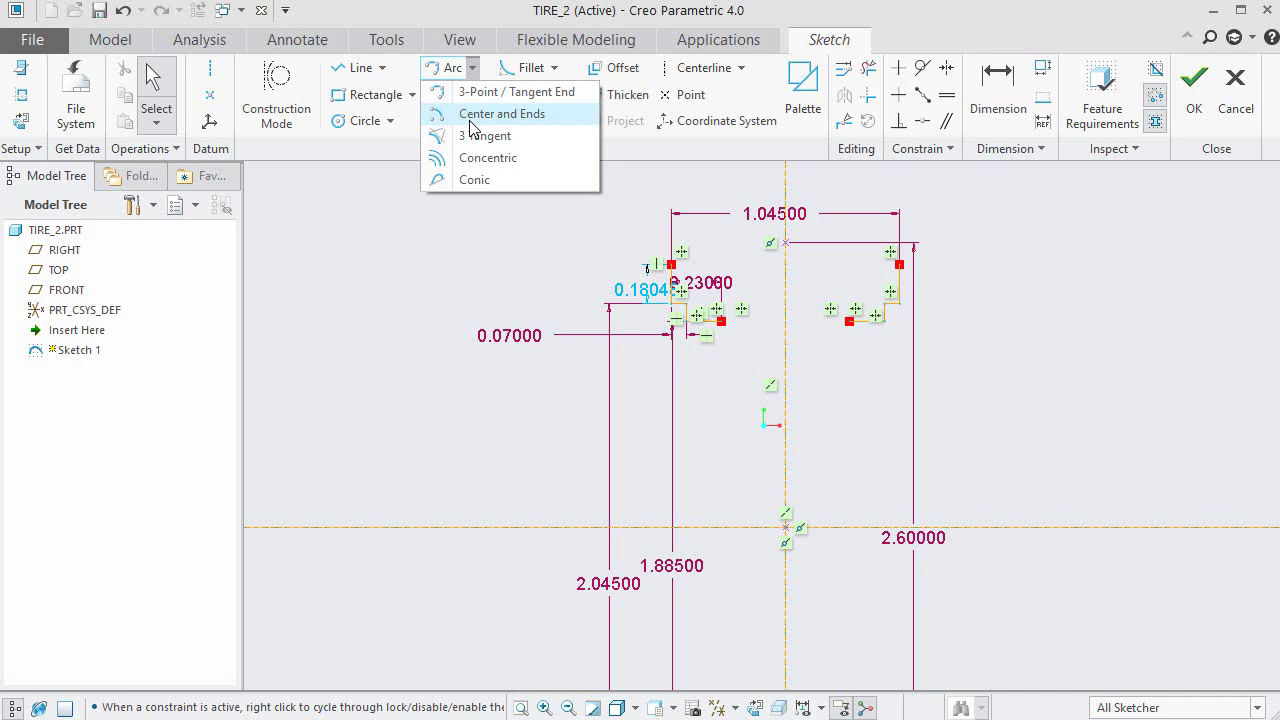
pyautogui.click(469, 118)
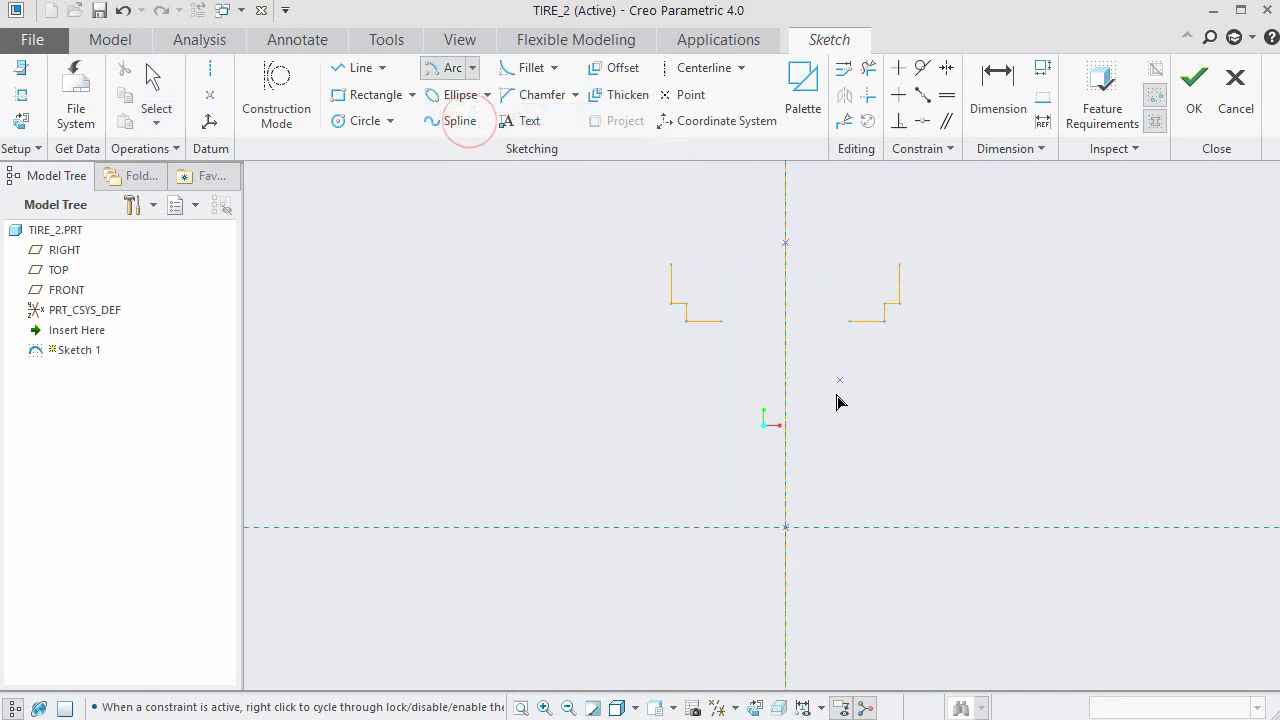
pyautogui.click(786, 528)
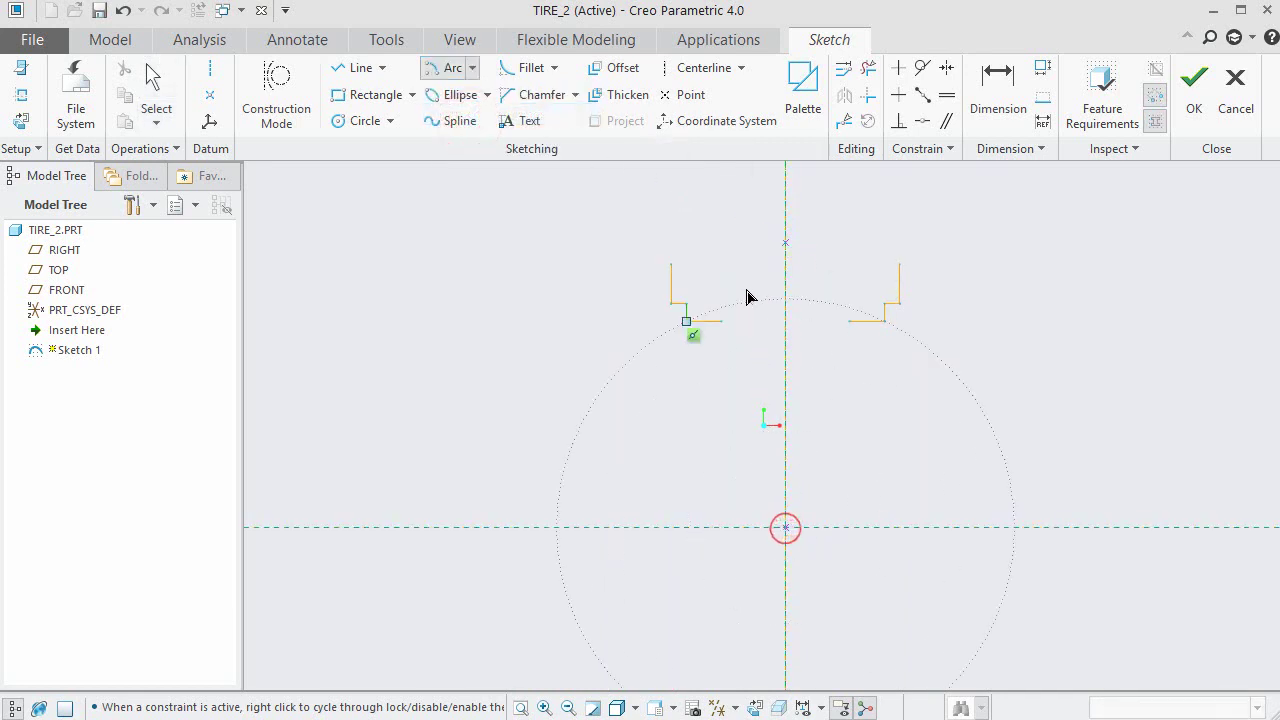
pyautogui.click(669, 270)
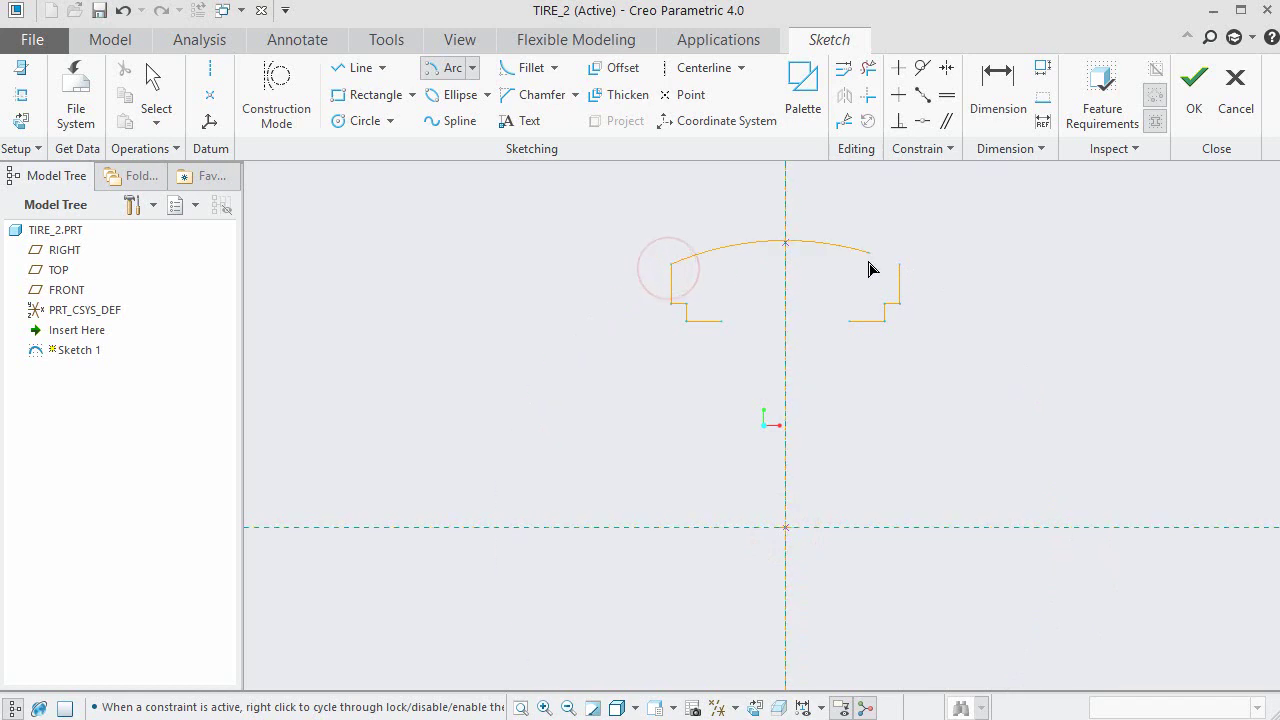
pyautogui.click(899, 270)
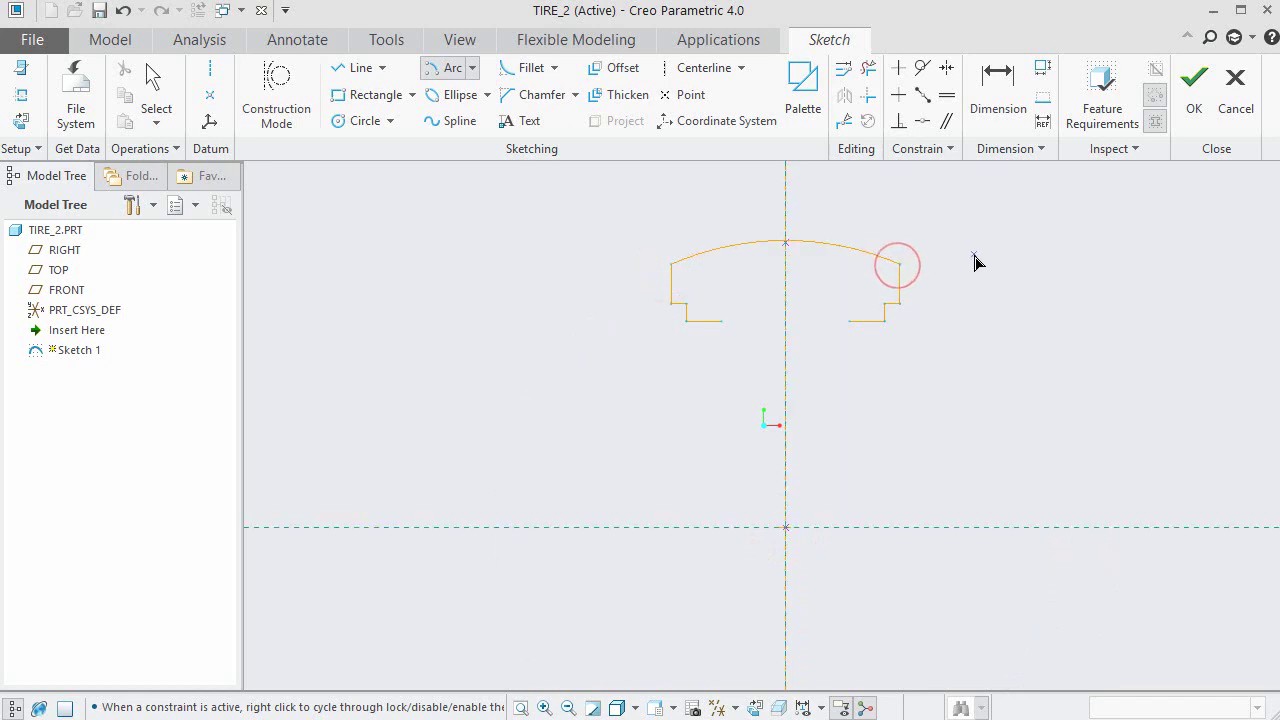
pyautogui.middleClick(945, 263)
# Constrain the sketch point on the vertical centerline to be coincident with the profile's outer arc.
pyautogui.scroll(1, 855, 240)
pyautogui.scroll(-4, 855, 240)
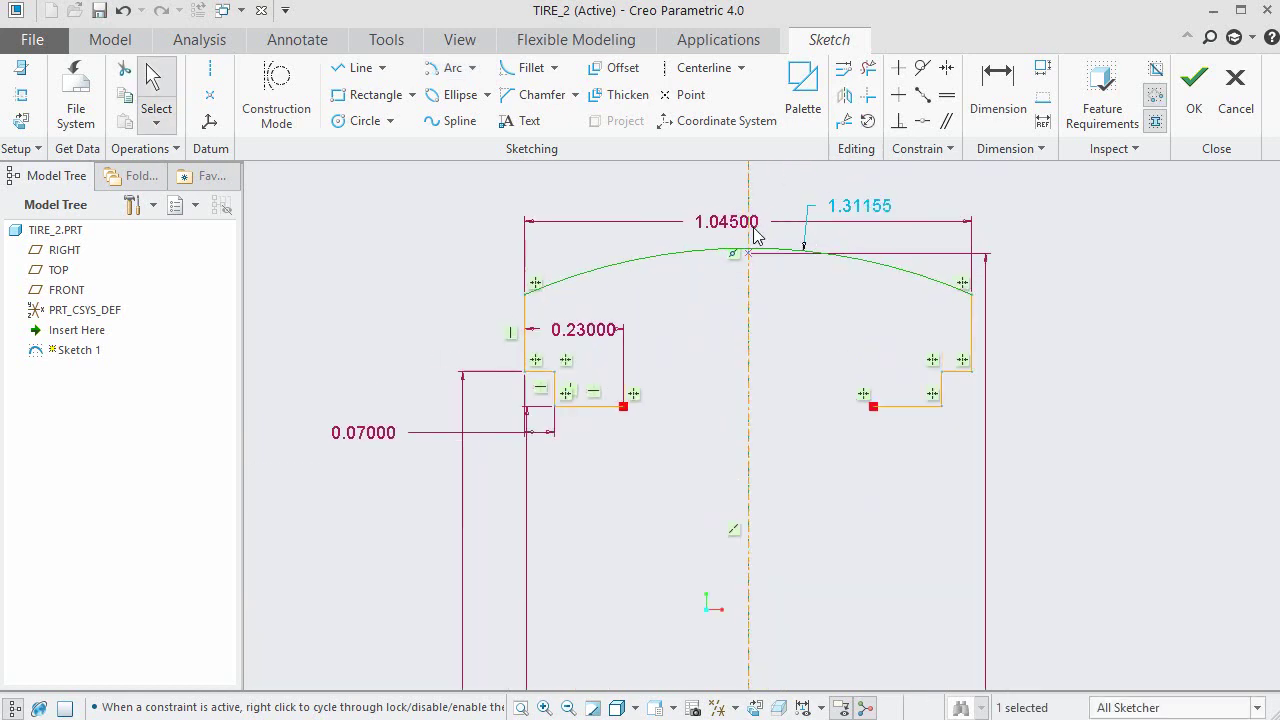
pyautogui.click(826, 197)
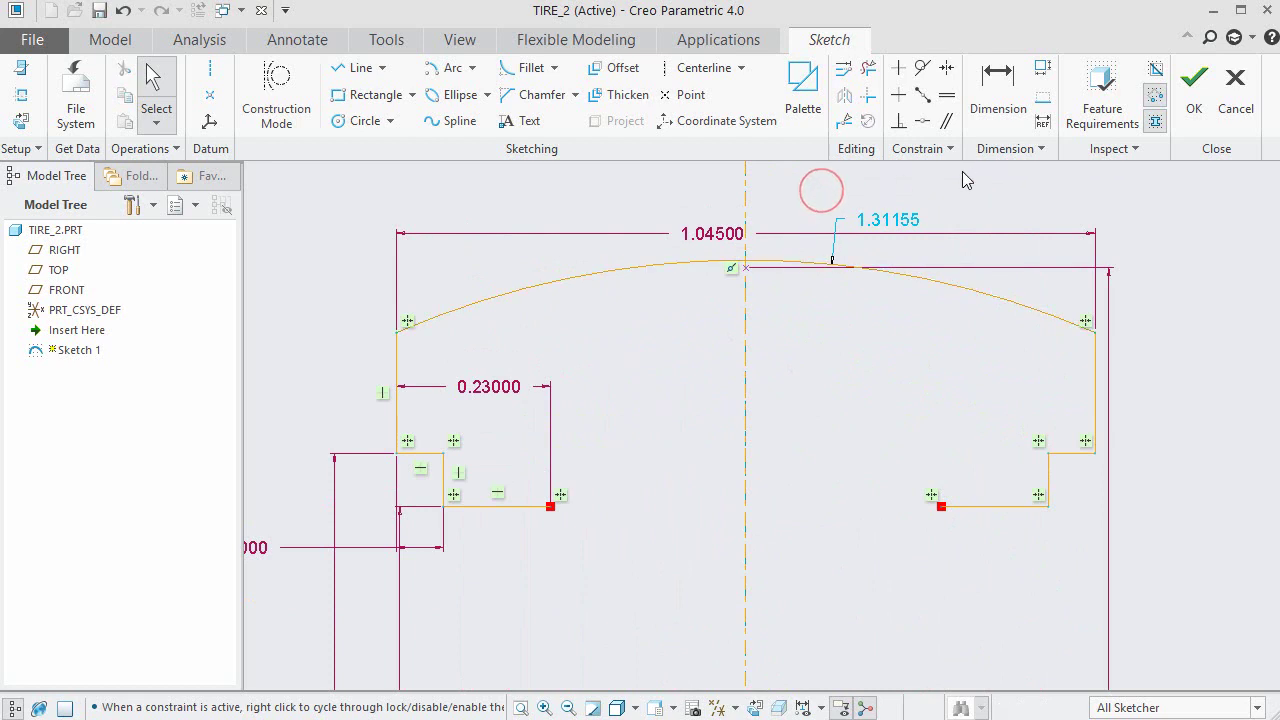
pyautogui.click(926, 126)
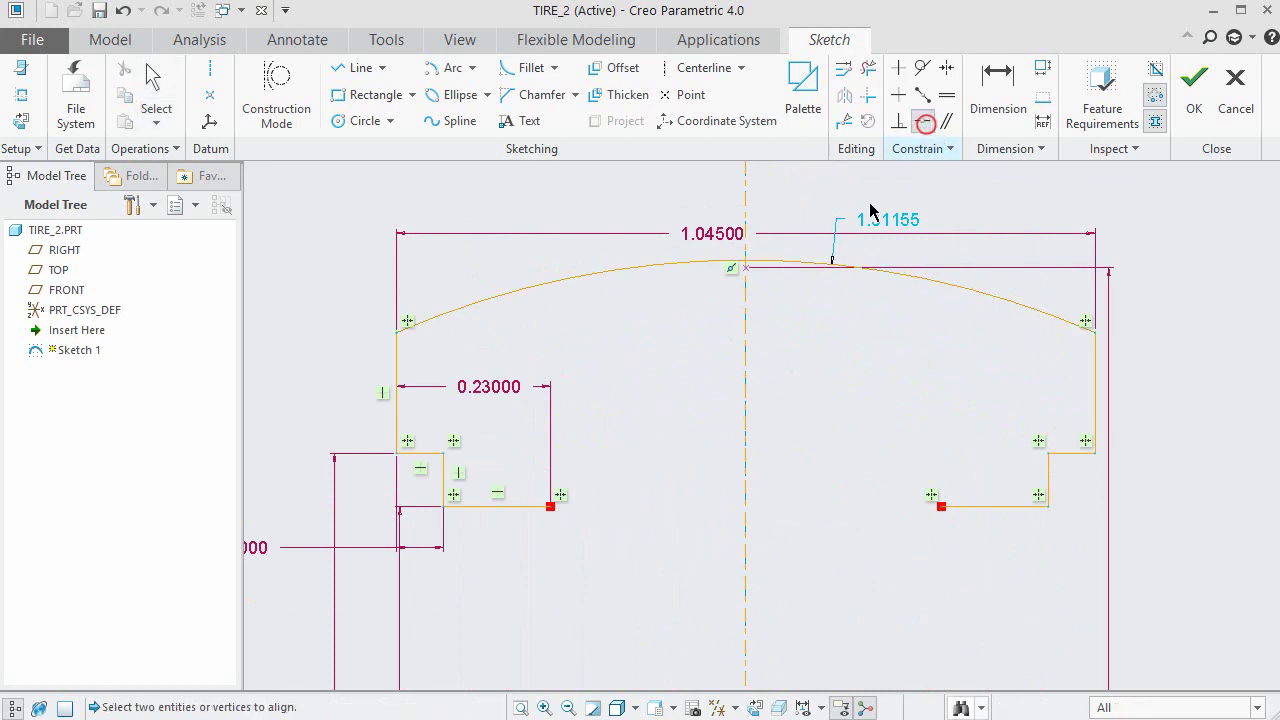
pyautogui.click(747, 268)
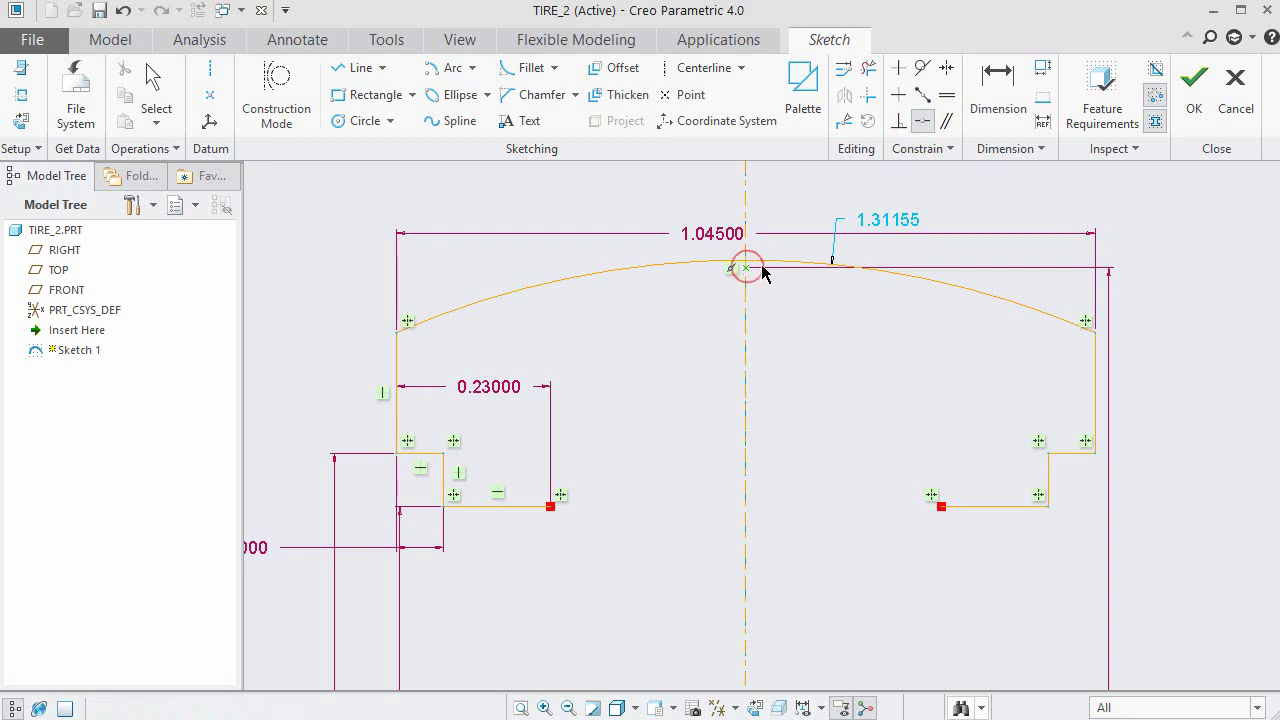
pyautogui.click(746, 278)
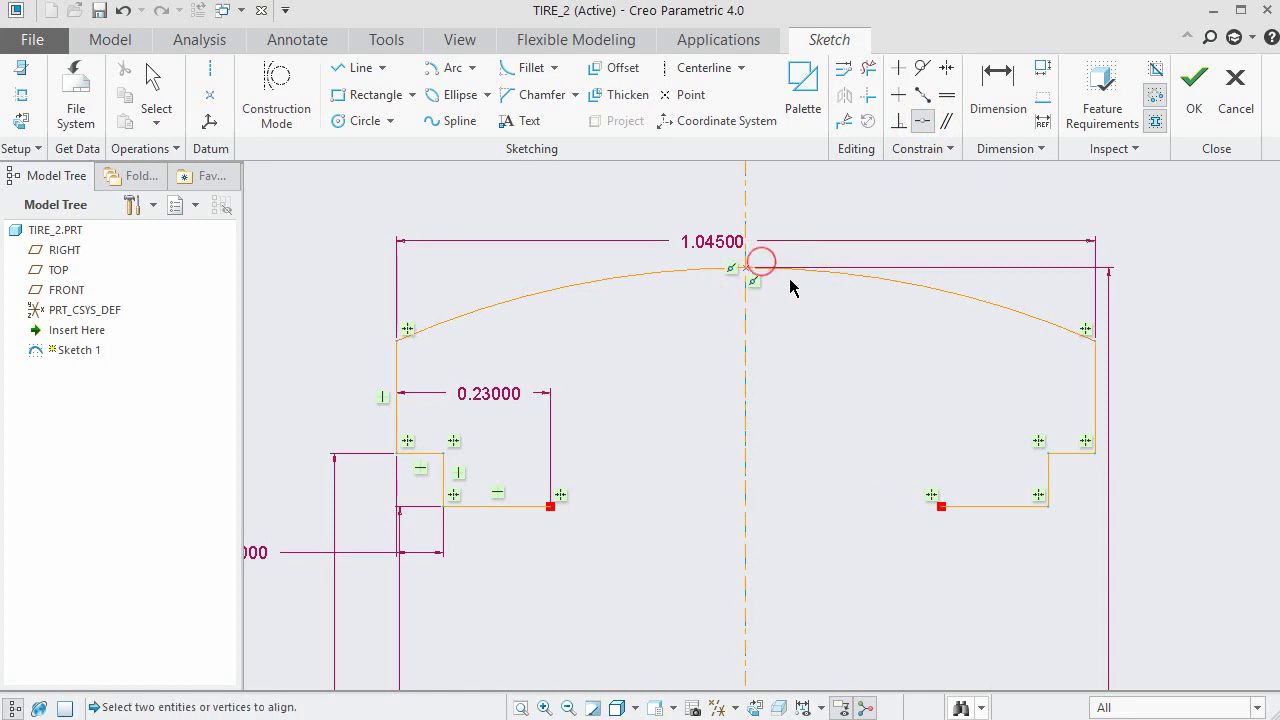
pyautogui.middleClick(791, 211)
# Offset the entire profile loop inward, using the Loop type and an offset value of -.05.
pyautogui.scroll(3, 696, 236)
pyautogui.scroll(-5, 697, 234)
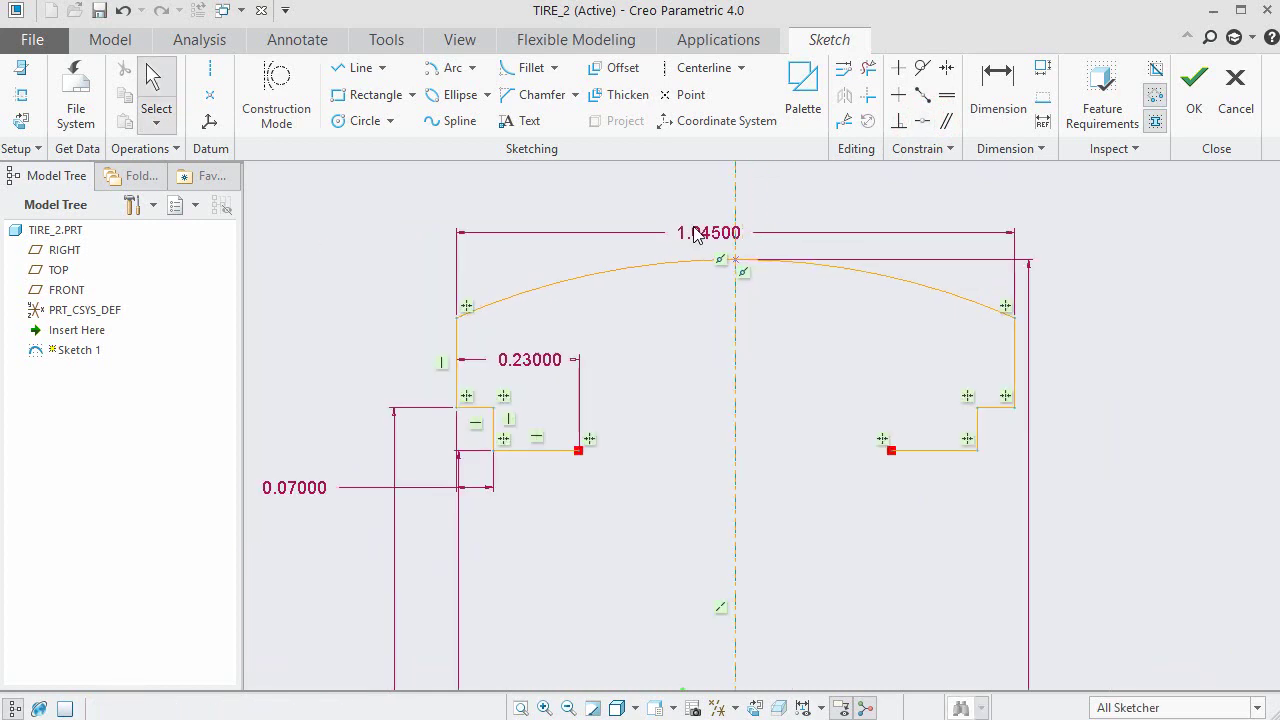
pyautogui.scroll(-2, 648, 465)
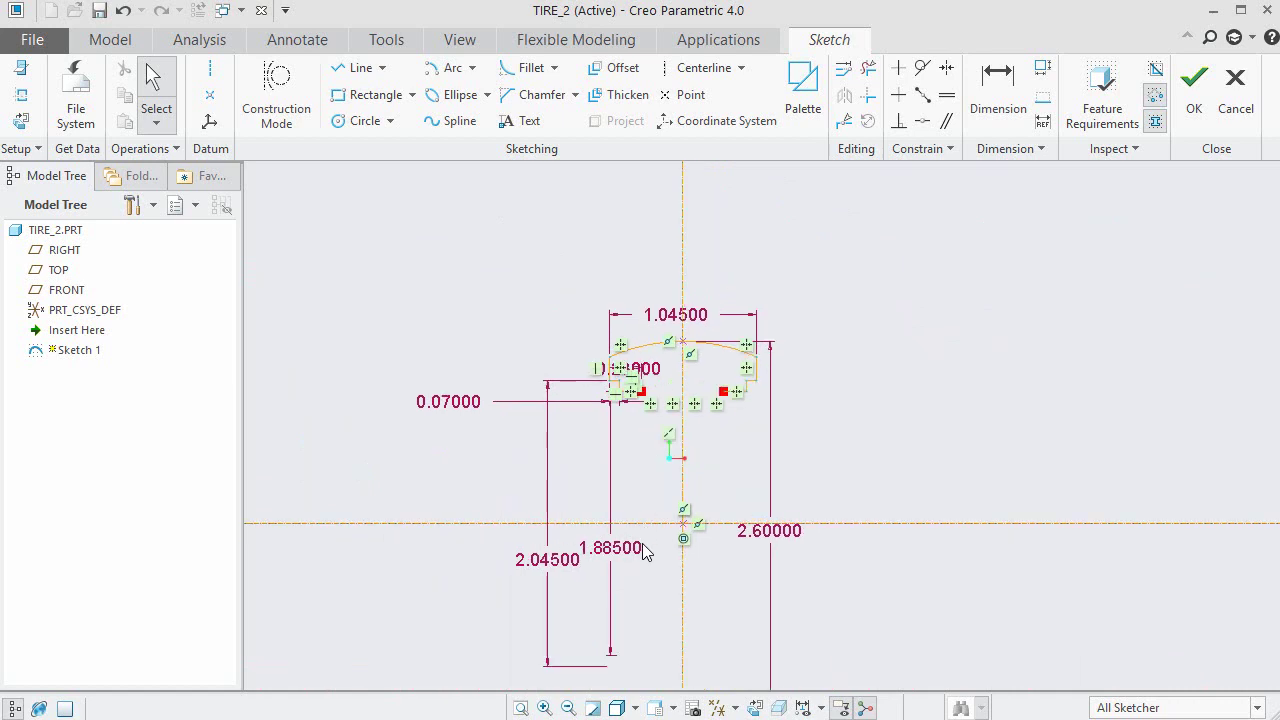
pyautogui.scroll(1, 646, 543)
pyautogui.scroll(2, 720, 468)
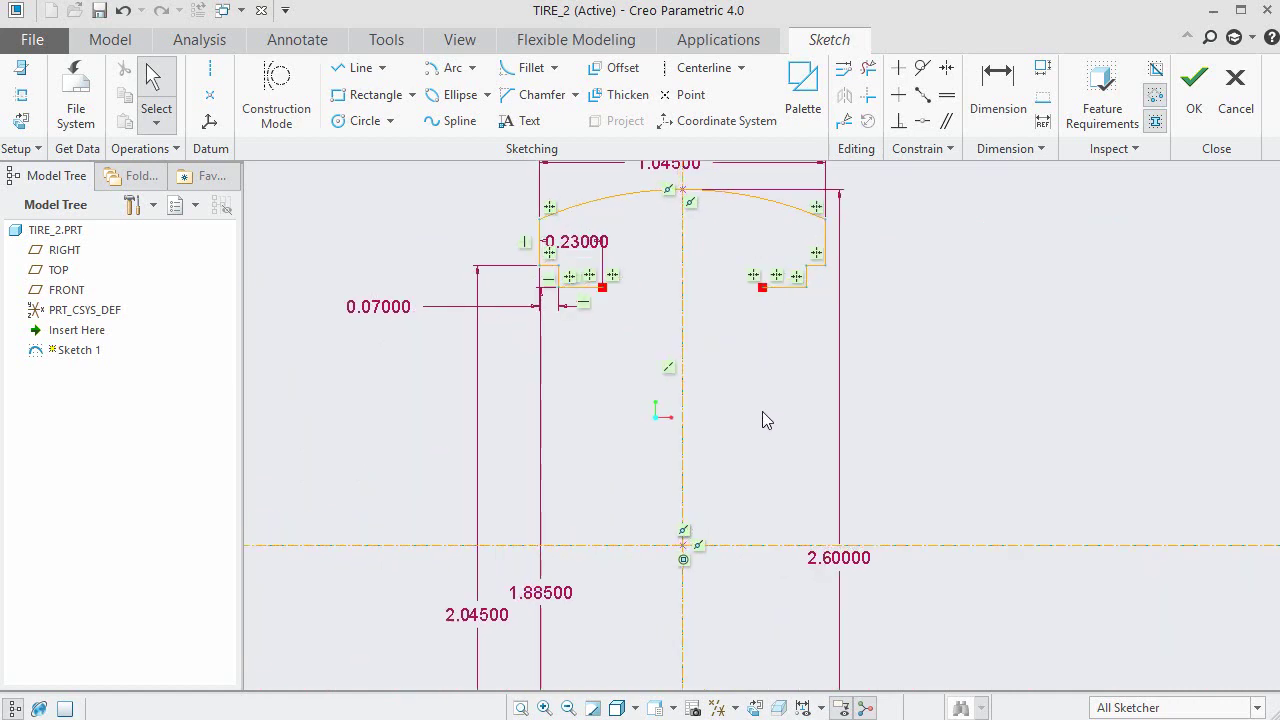
pyautogui.scroll(-1, 762, 411)
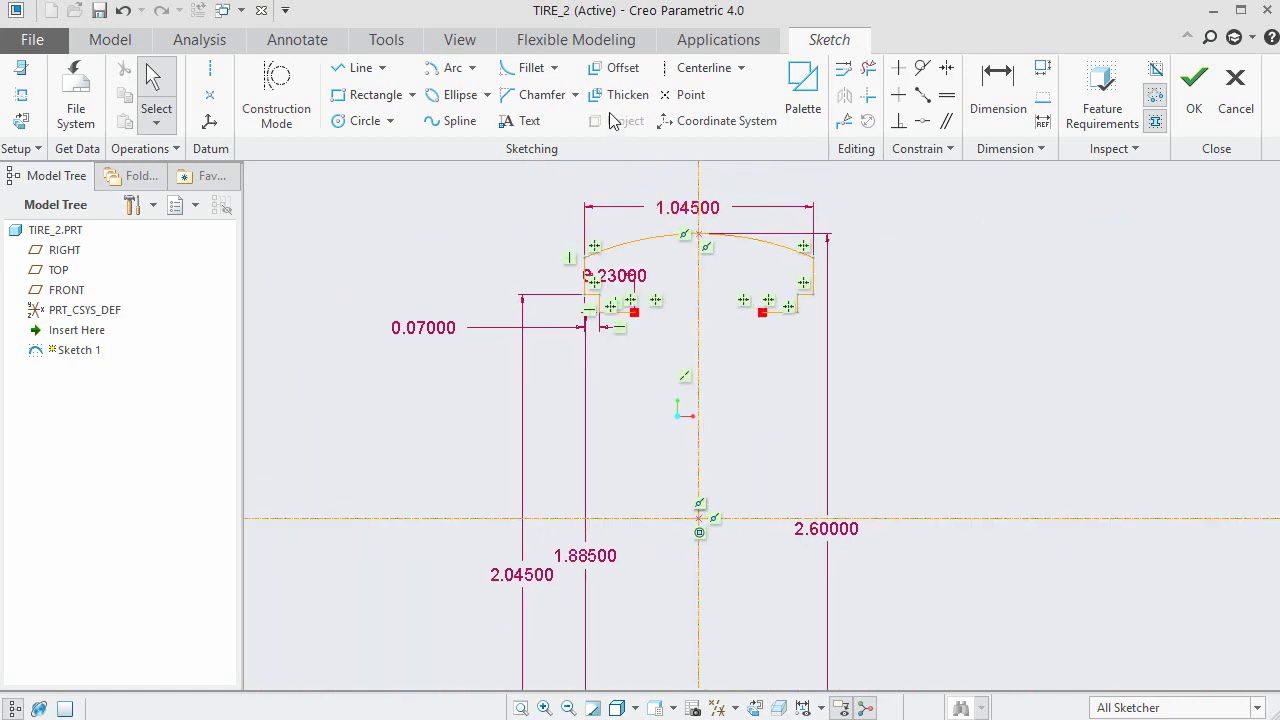
pyautogui.click(596, 72)
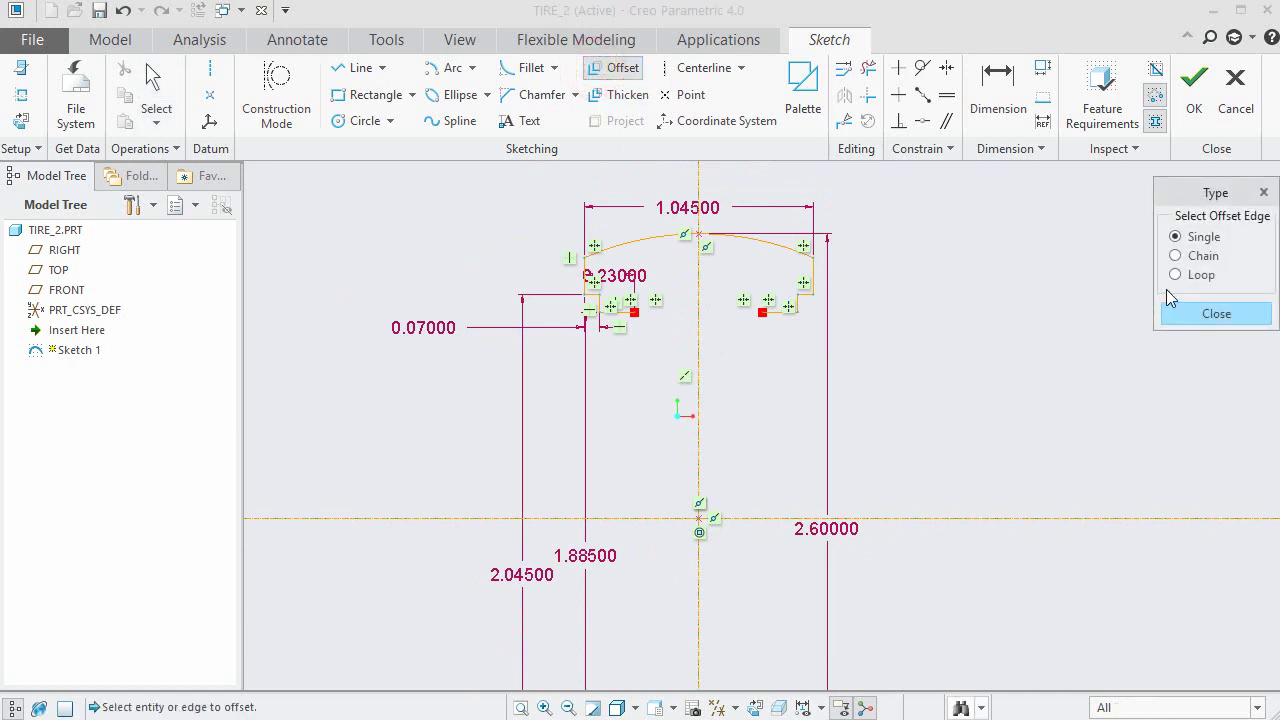
pyautogui.click(1176, 275)
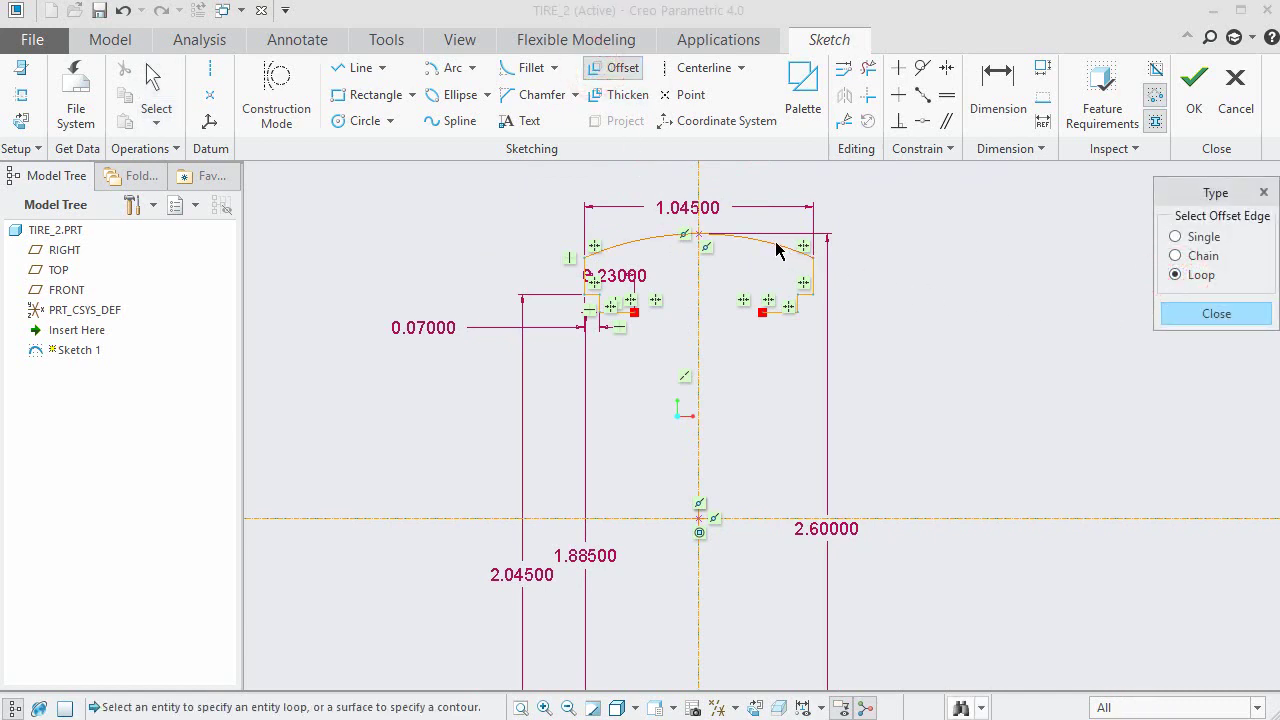
pyautogui.click(779, 314)
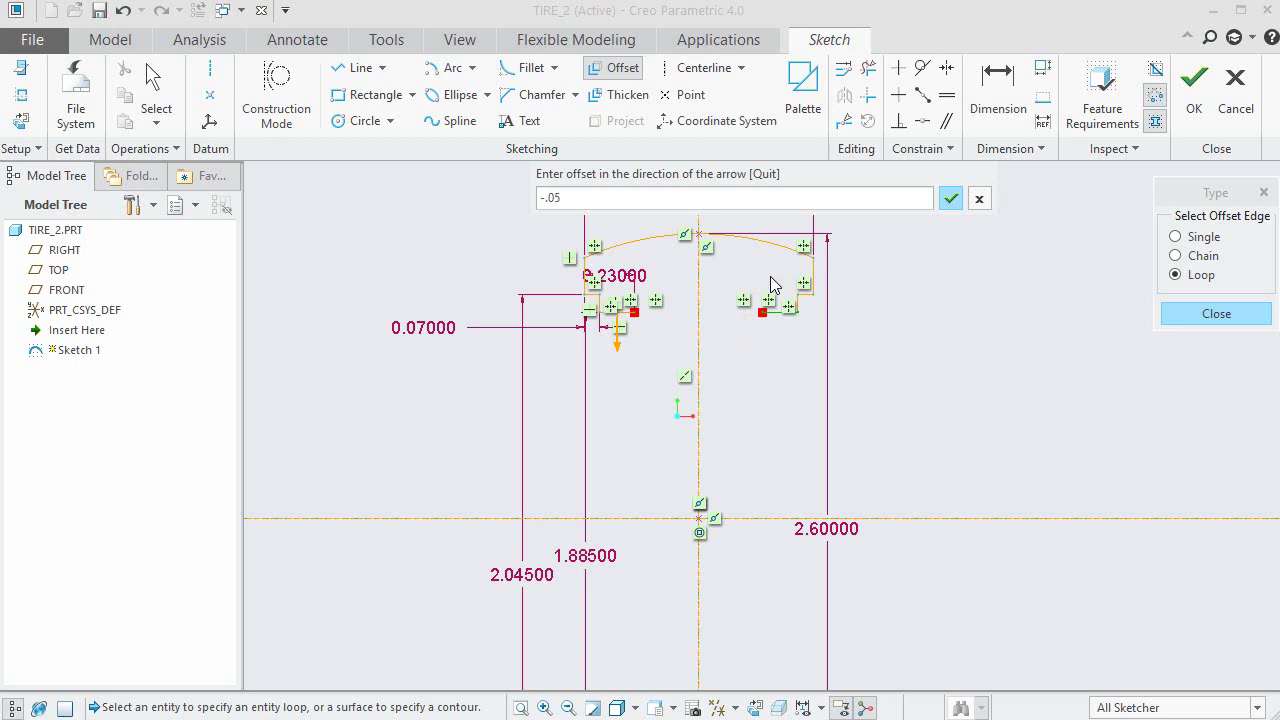
pyautogui.press('Return')
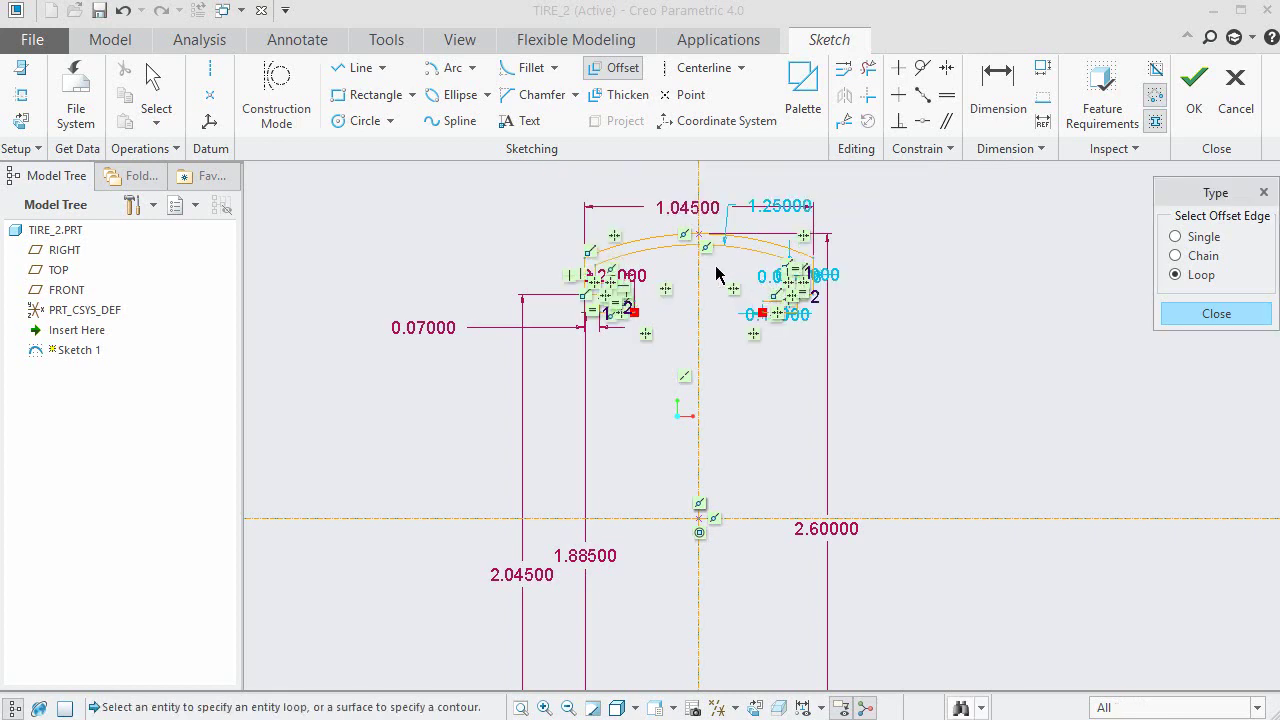
pyautogui.scroll(5, 629, 300)
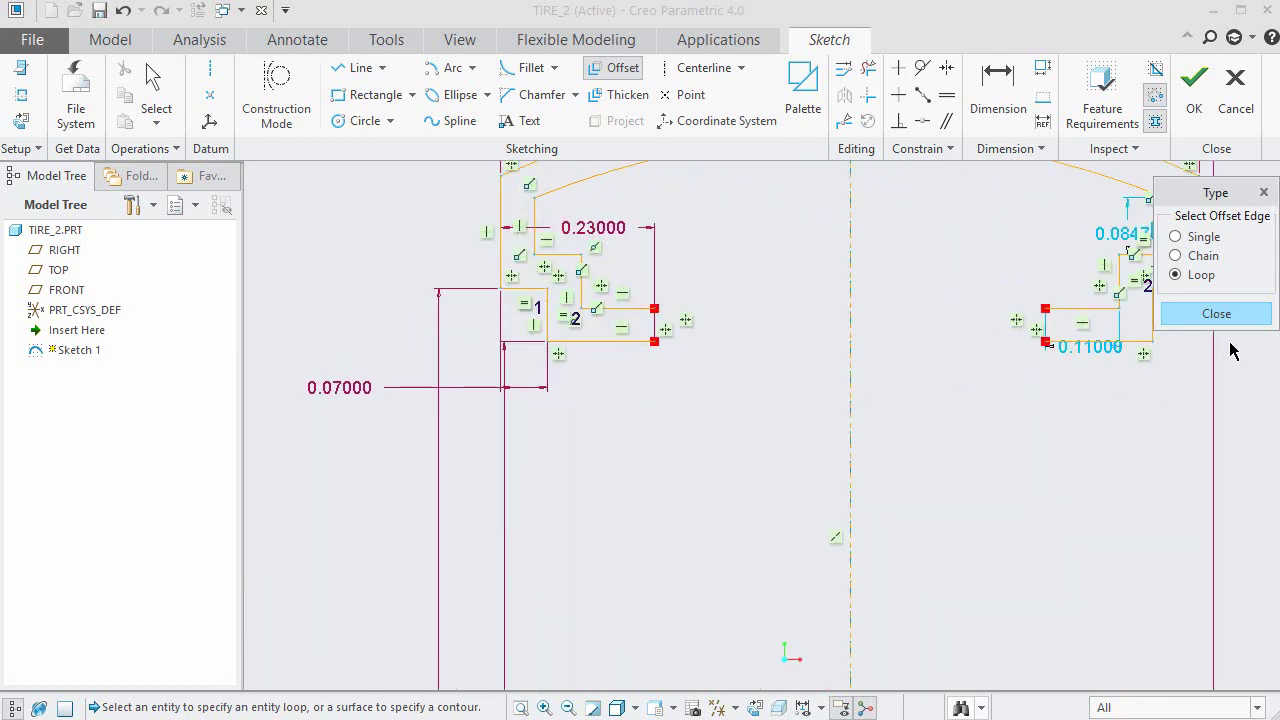
pyautogui.click(1228, 314)
pyautogui.click(901, 398)
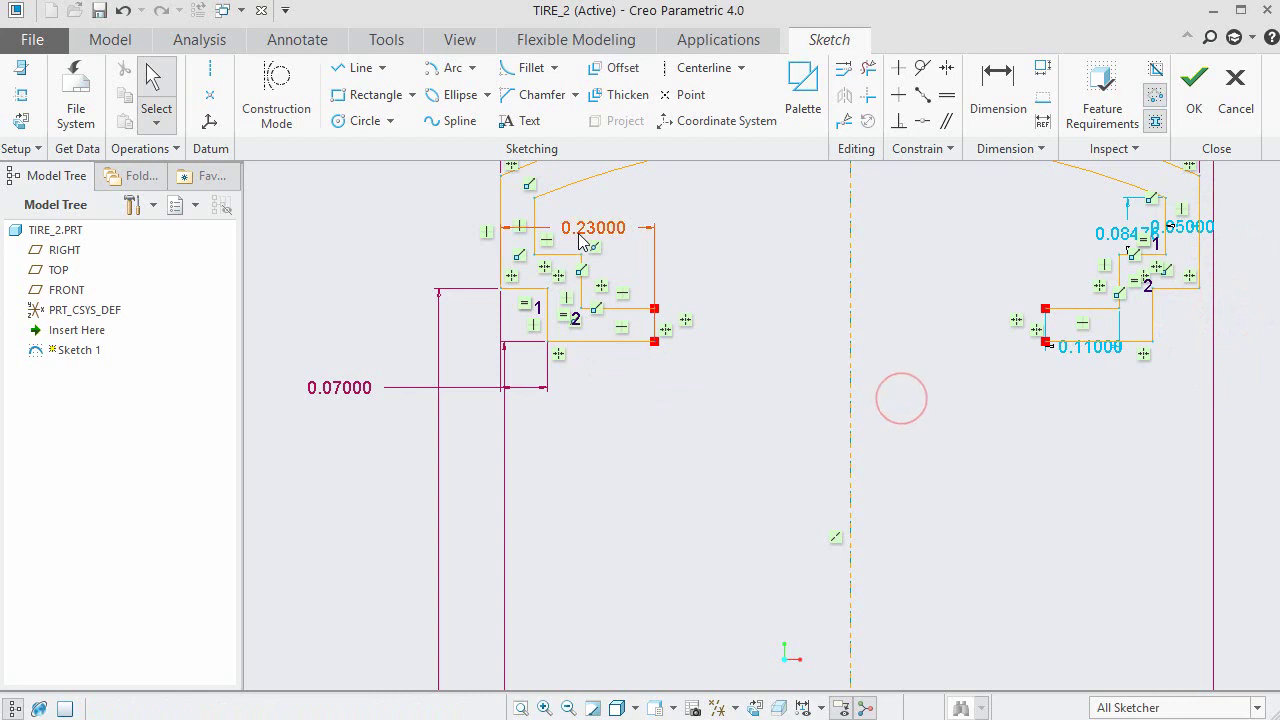
# Move the 0.23 dimension below the stepped edge and the 0.05 offset dimension above the opposite step to declutter the sketch.
pyautogui.moveTo(580, 240); pyautogui.dragTo(576, 435)
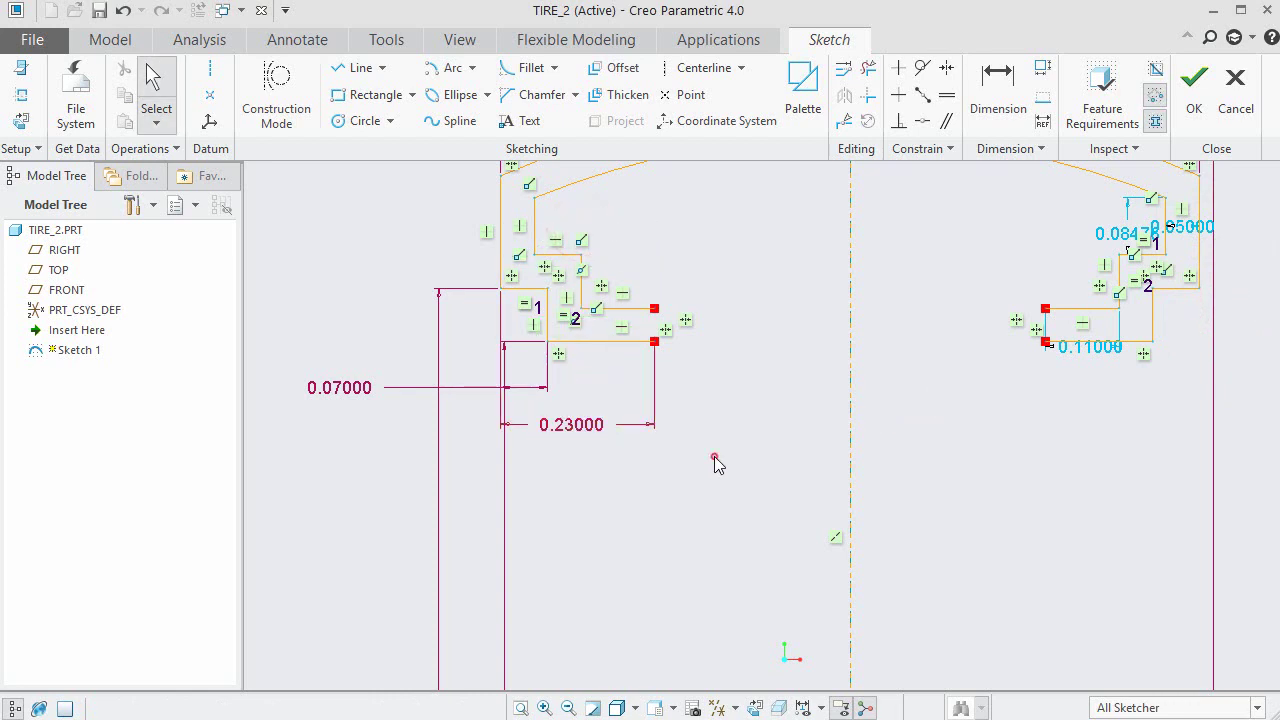
pyautogui.scroll(-3, 683, 507)
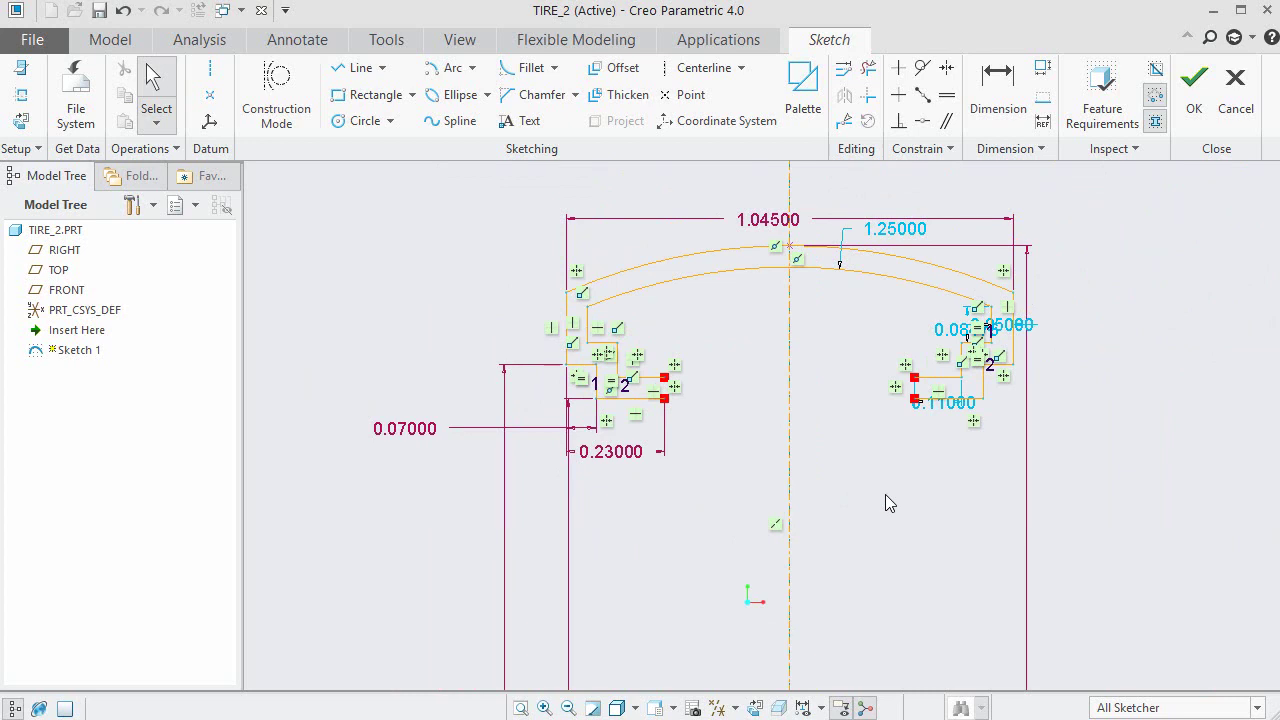
pyautogui.scroll(1, 885, 494)
pyautogui.scroll(1, 885, 494)
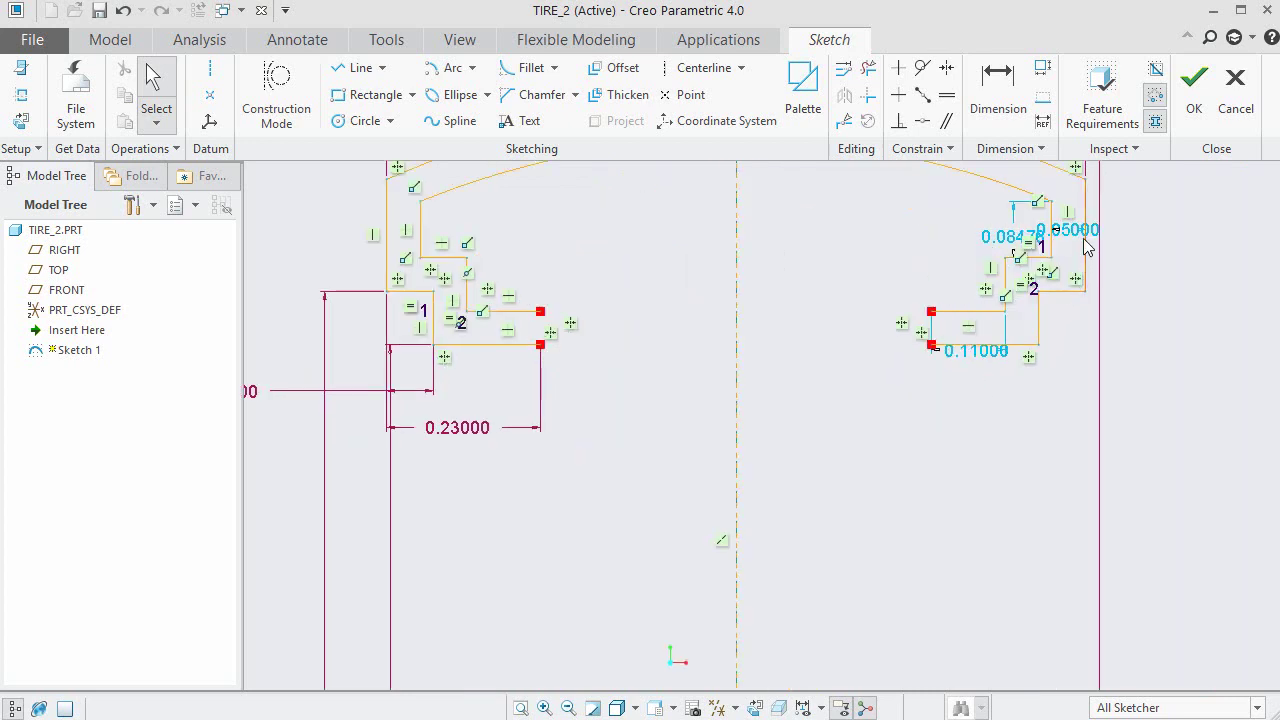
pyautogui.moveTo(1087, 238); pyautogui.dragTo(1066, 192)
pyautogui.click(1154, 246)
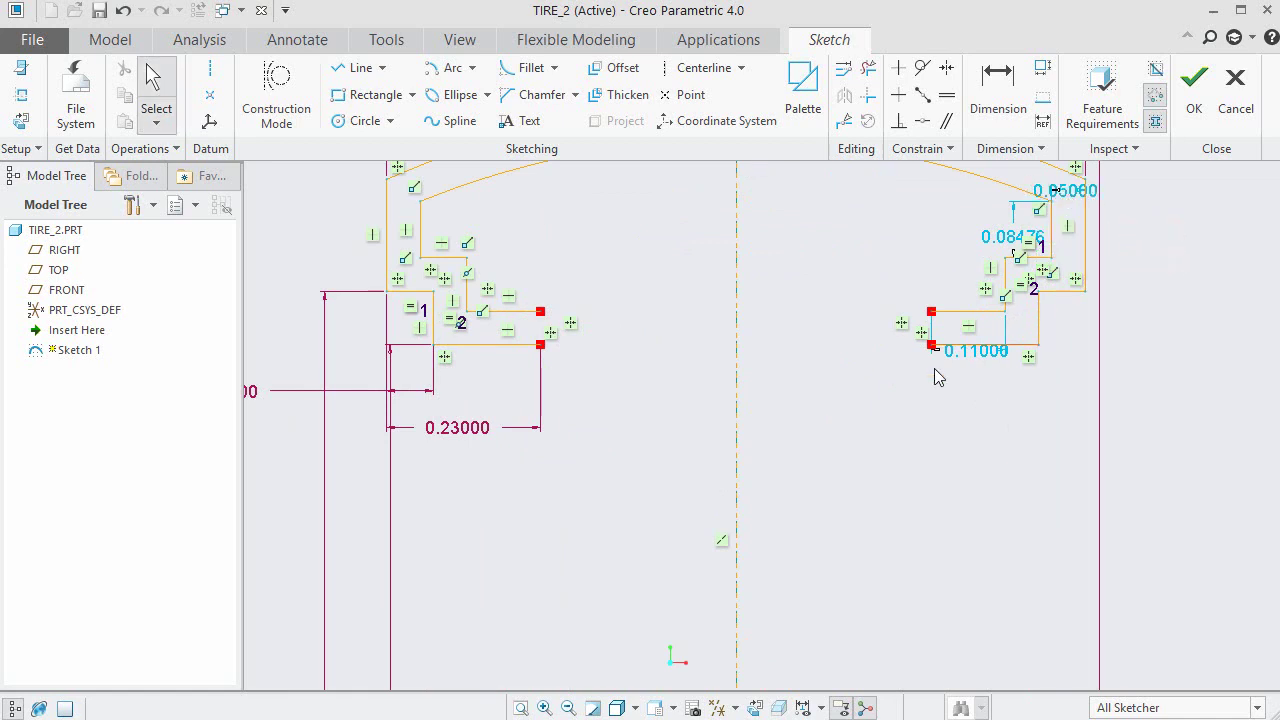
# Close both open lower ends of the profile with short vertical lines joining the inner and outer horizontal edges.
pyautogui.click(622, 384)
pyautogui.click(352, 67)
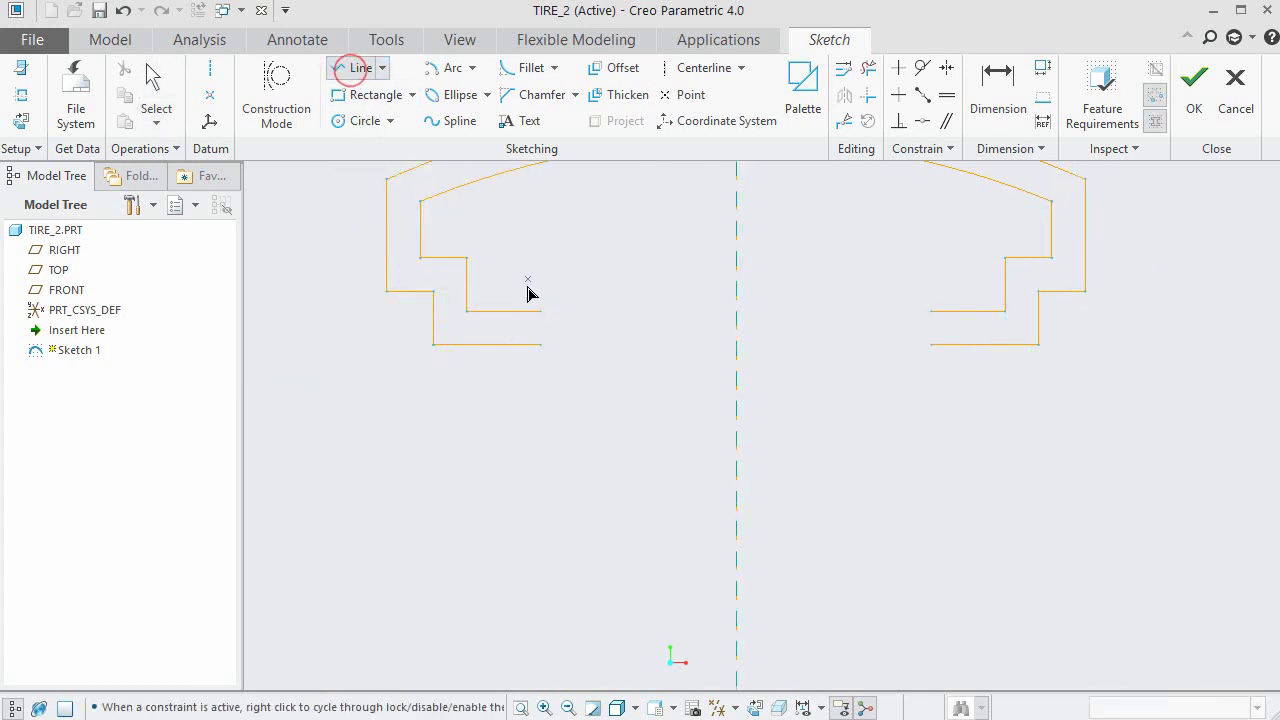
pyautogui.click(540, 311)
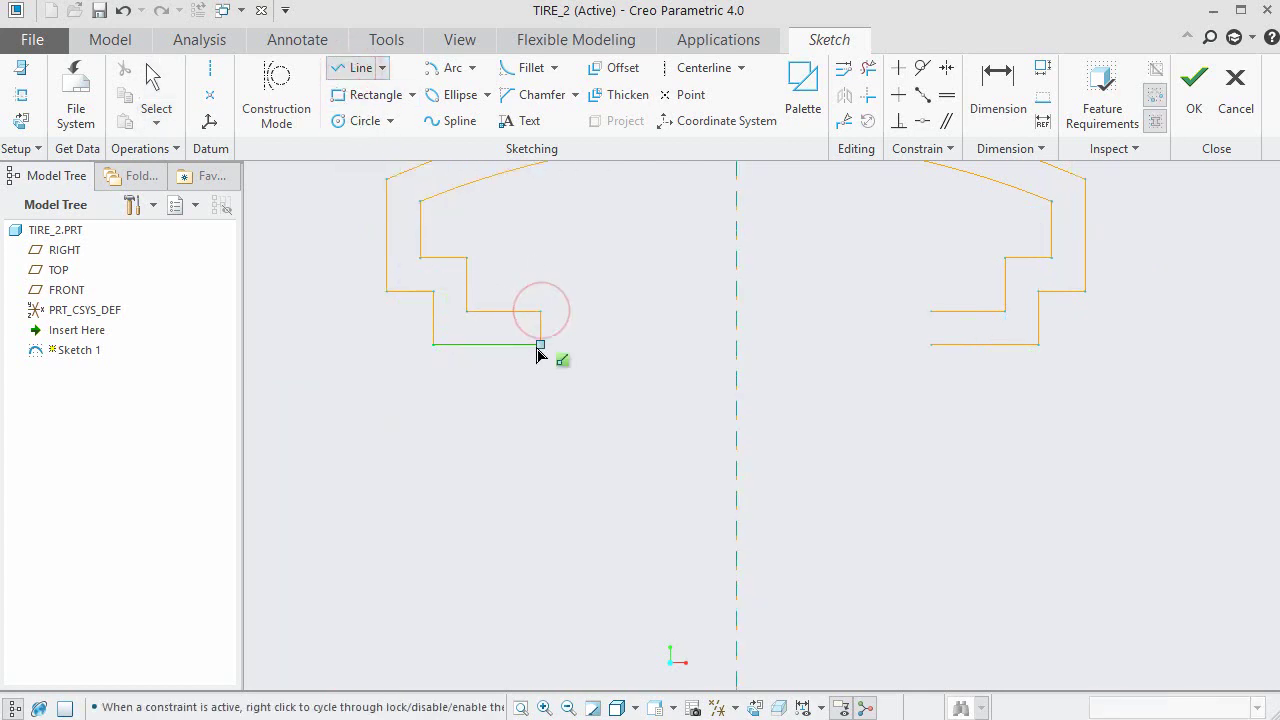
pyautogui.click(540, 345)
pyautogui.middleClick(607, 437)
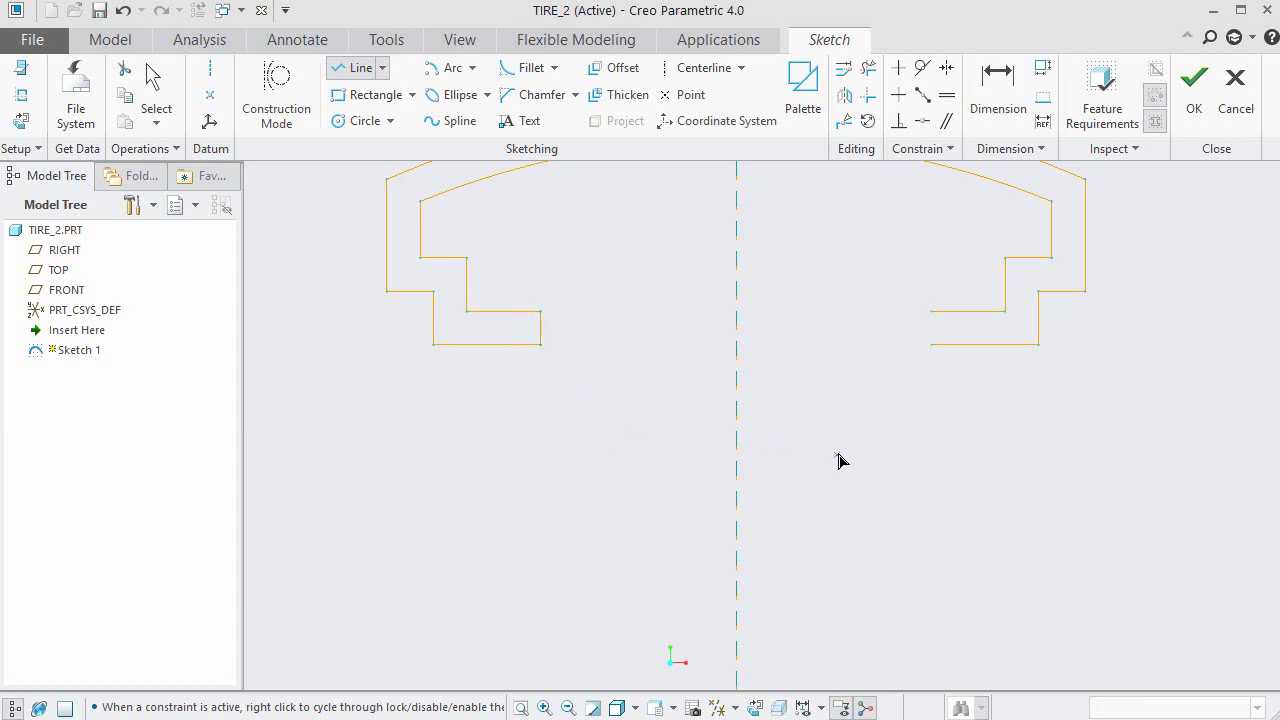
pyautogui.click(931, 313)
pyautogui.click(932, 350)
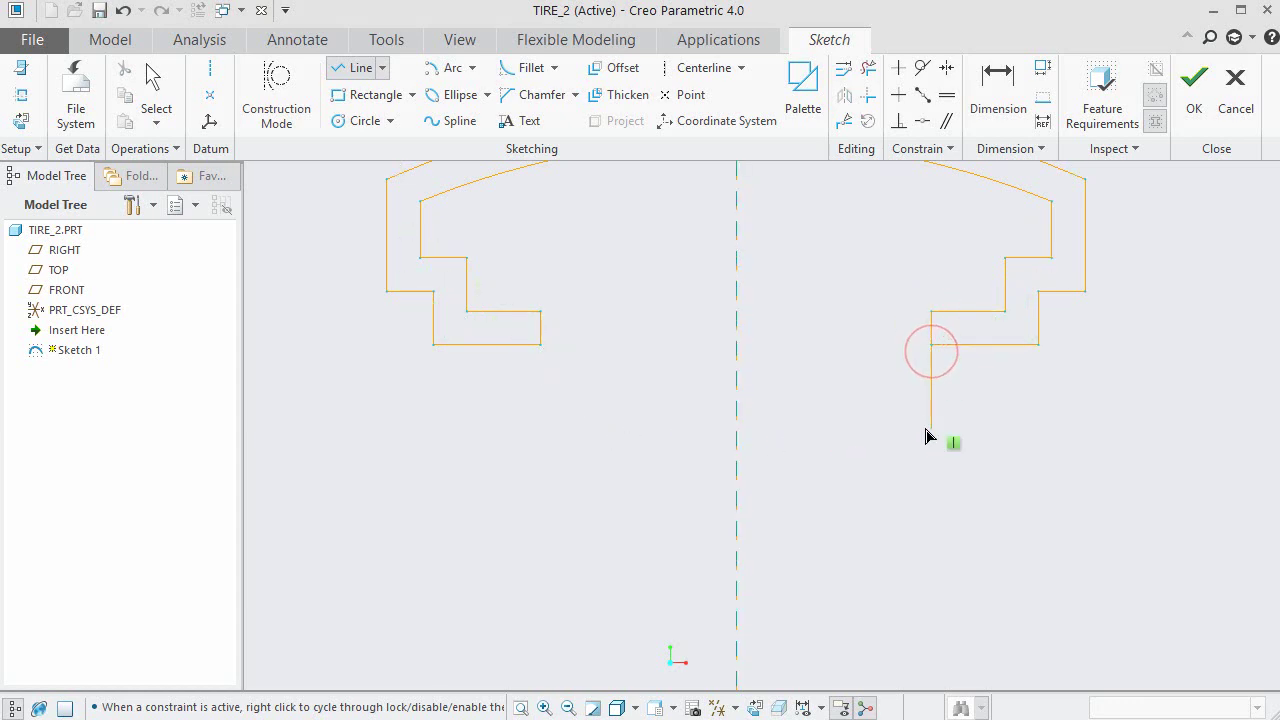
pyautogui.middleClick(926, 433)
pyautogui.middleClick(925, 440)
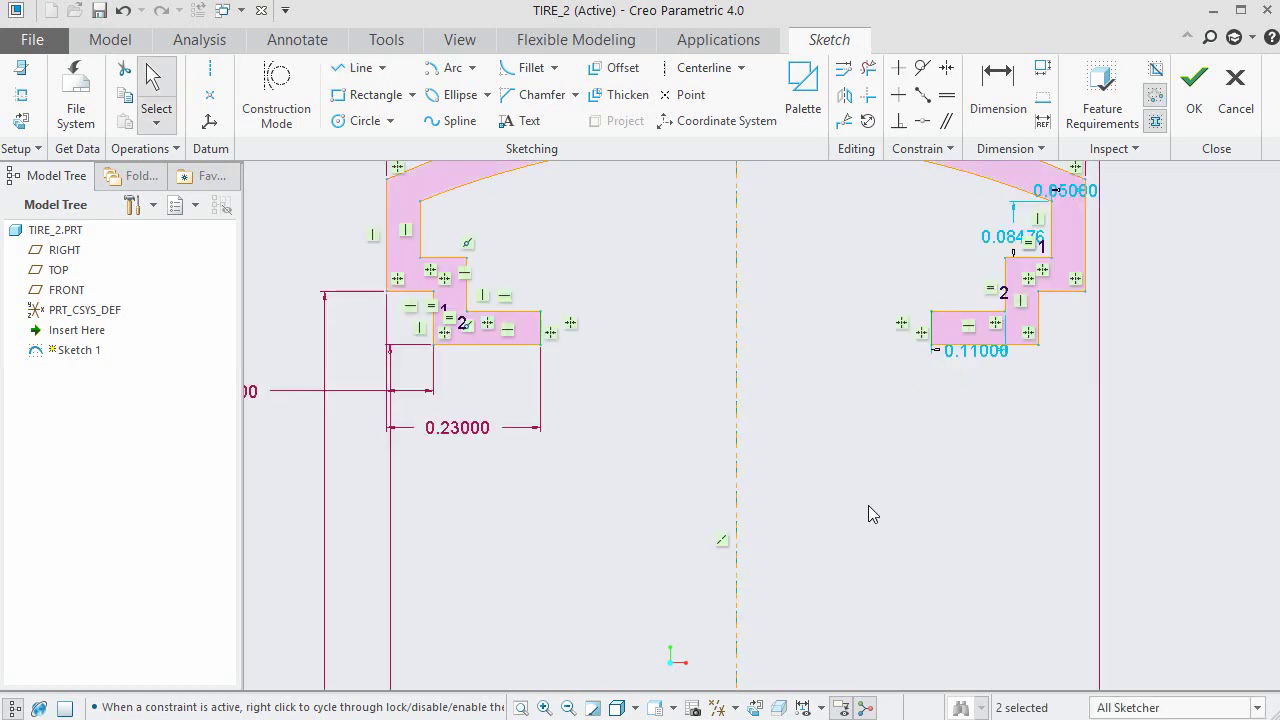
# Accept the closed tire profile sketch and return to the part model.
pyautogui.scroll(2, 870, 513)
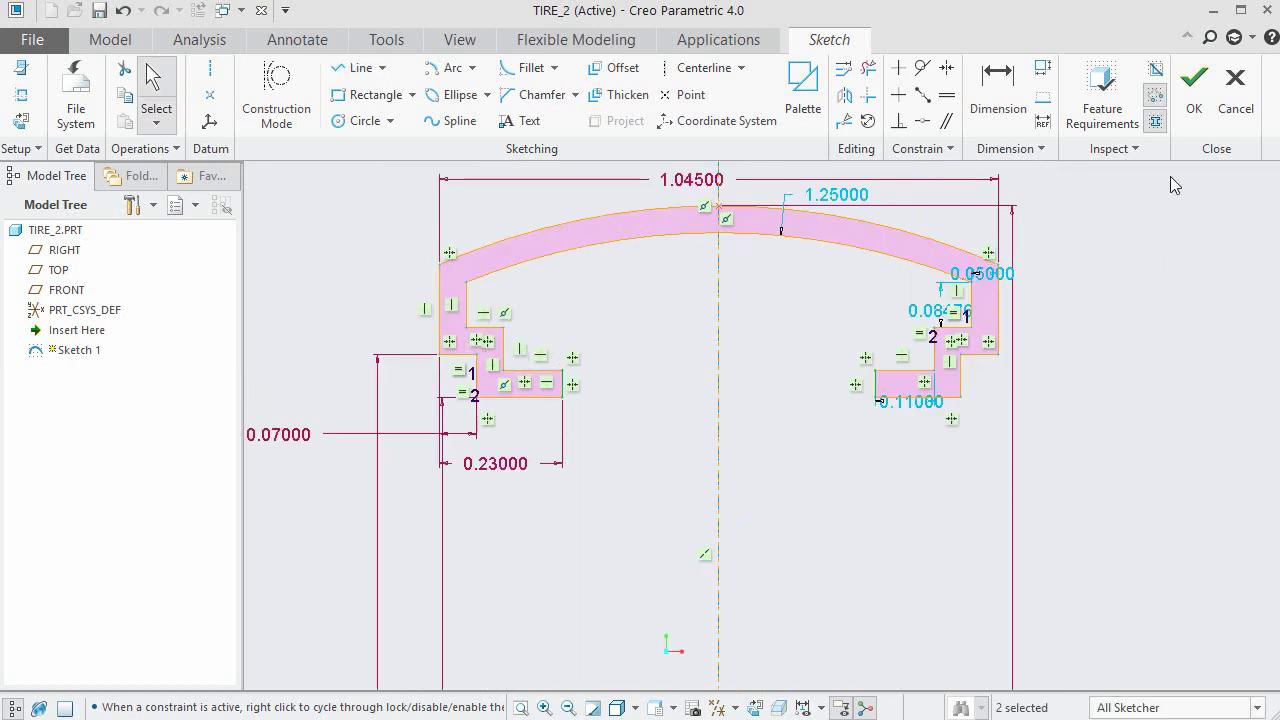
pyautogui.click(1193, 80)
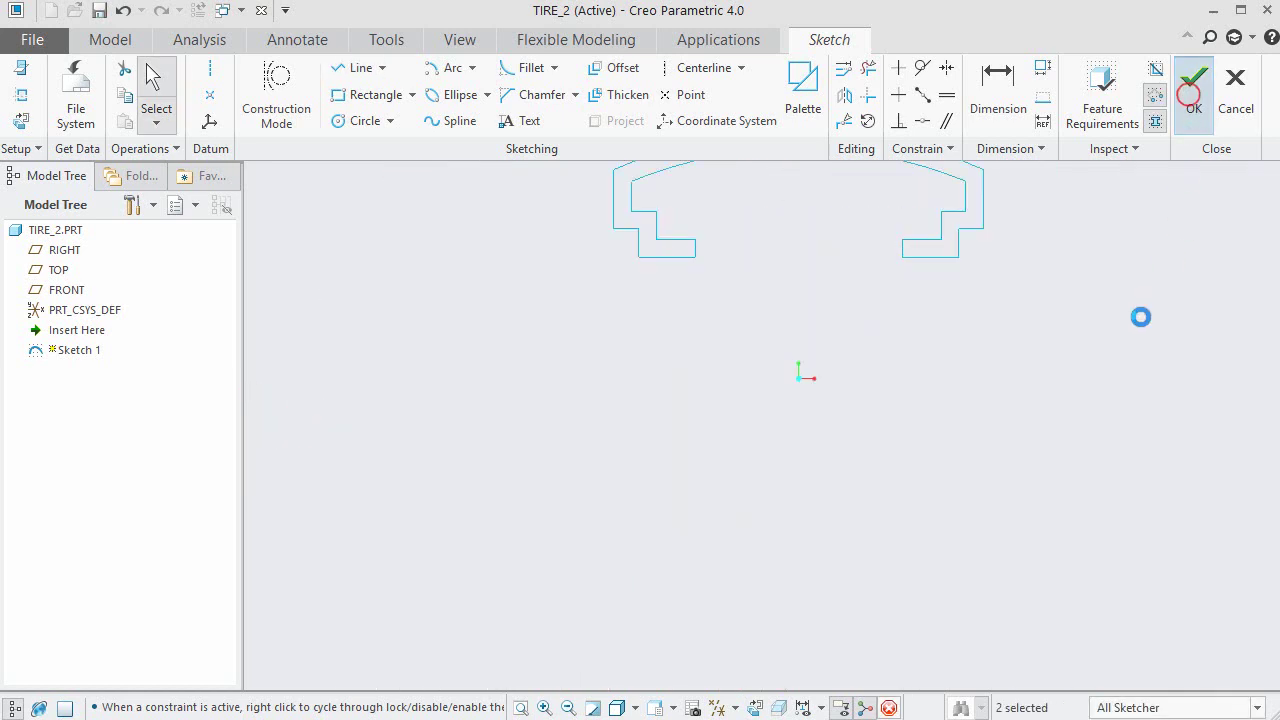
pyautogui.click(1080, 388)
pyautogui.scroll(2, 980, 497)
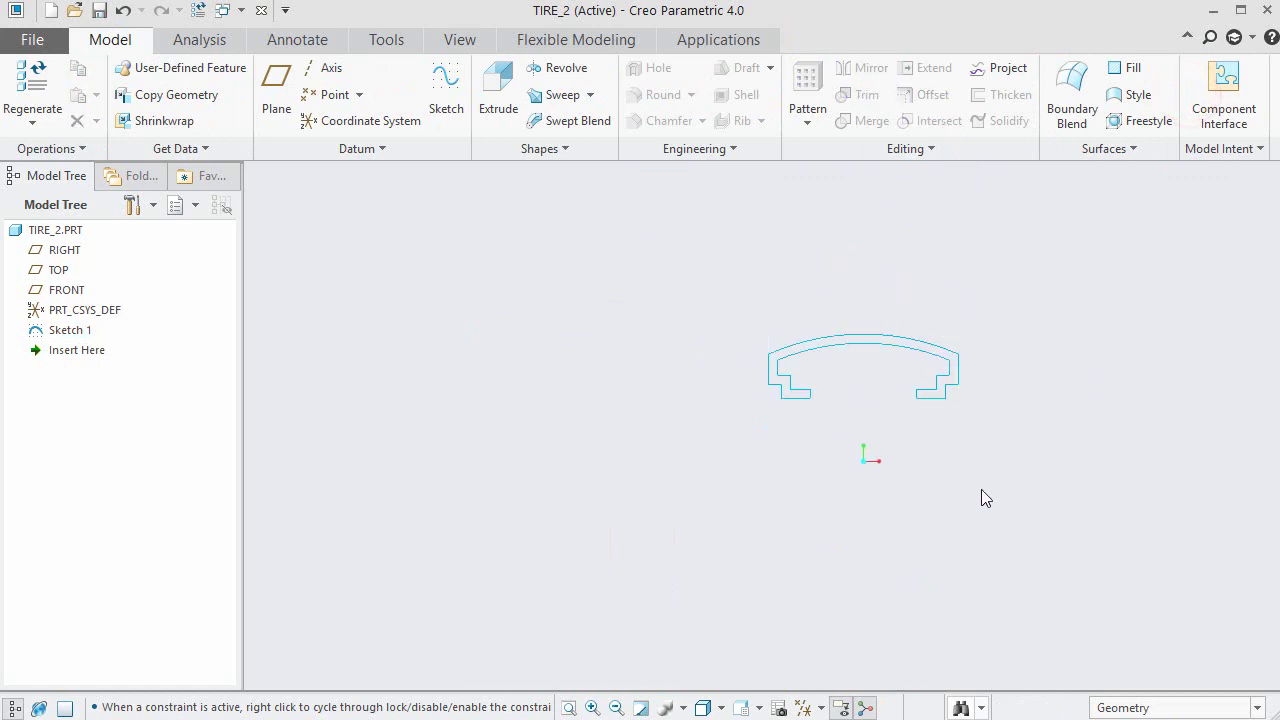
pyautogui.scroll(-2, 1003, 416)
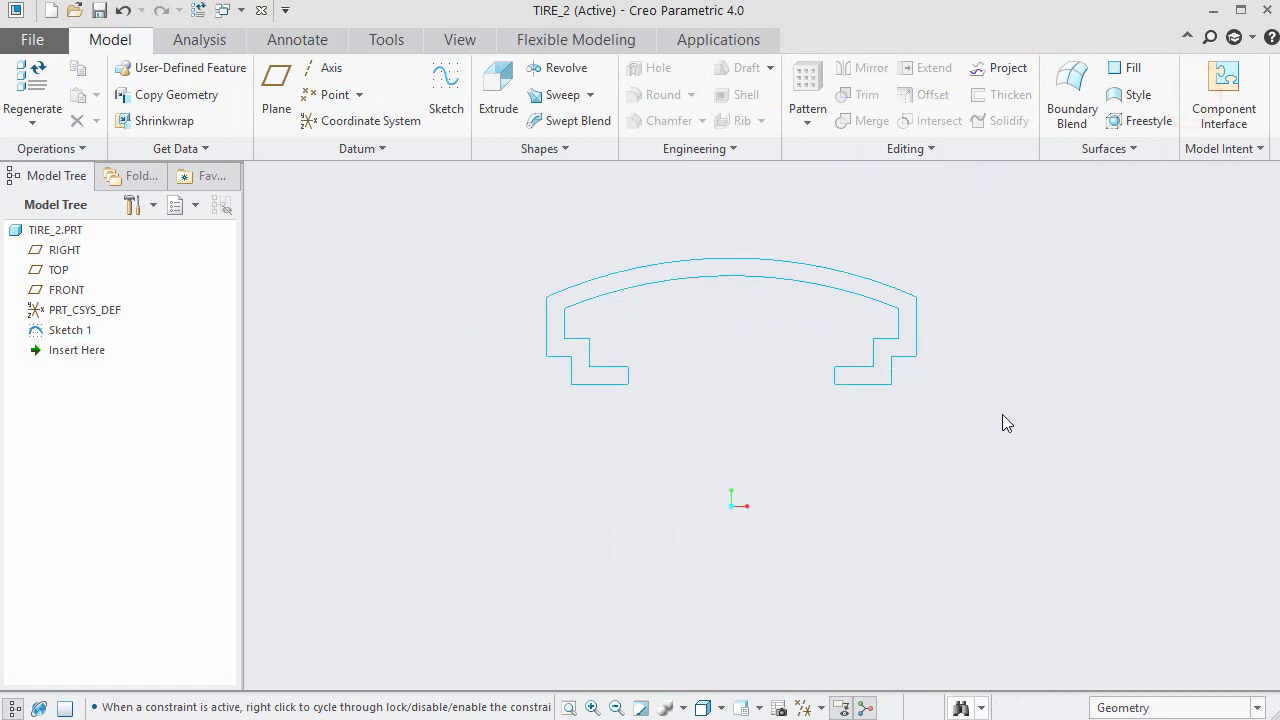
# Reopen Sketch 1 for editing, convert its vertical centerline to construction, and accept the sketch.
pyautogui.rightClick(70, 334)
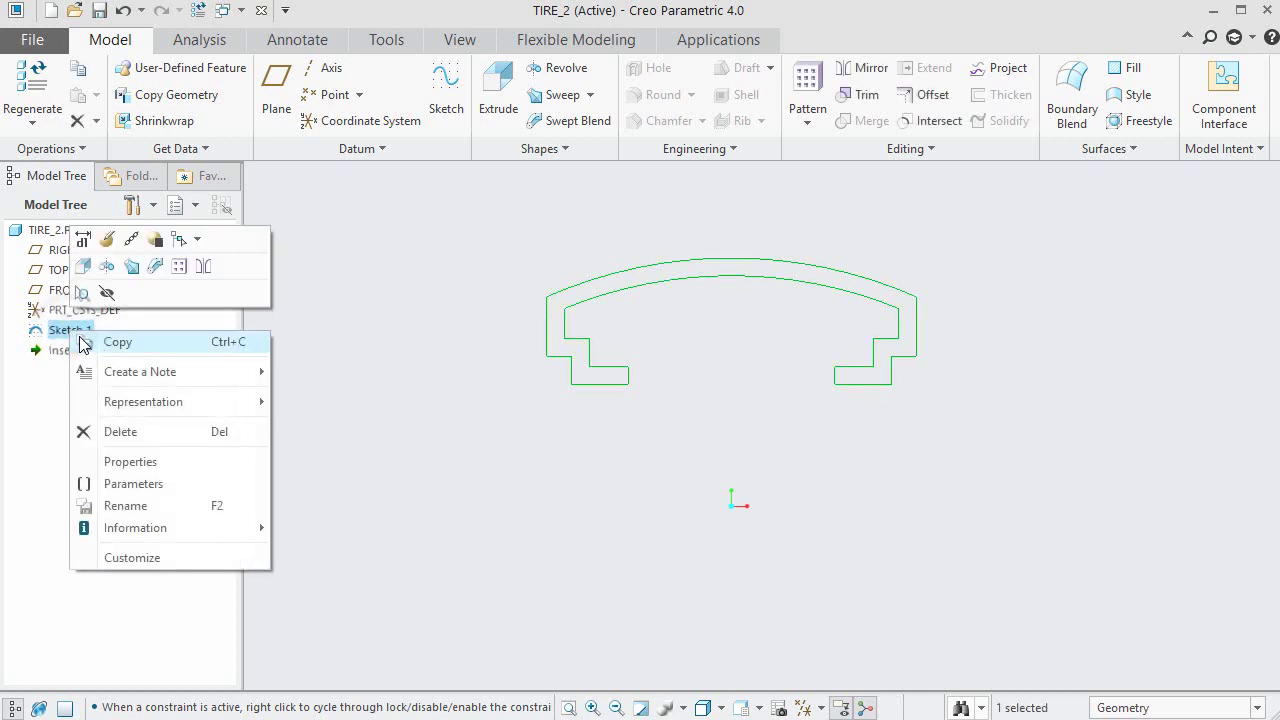
pyautogui.click(104, 242)
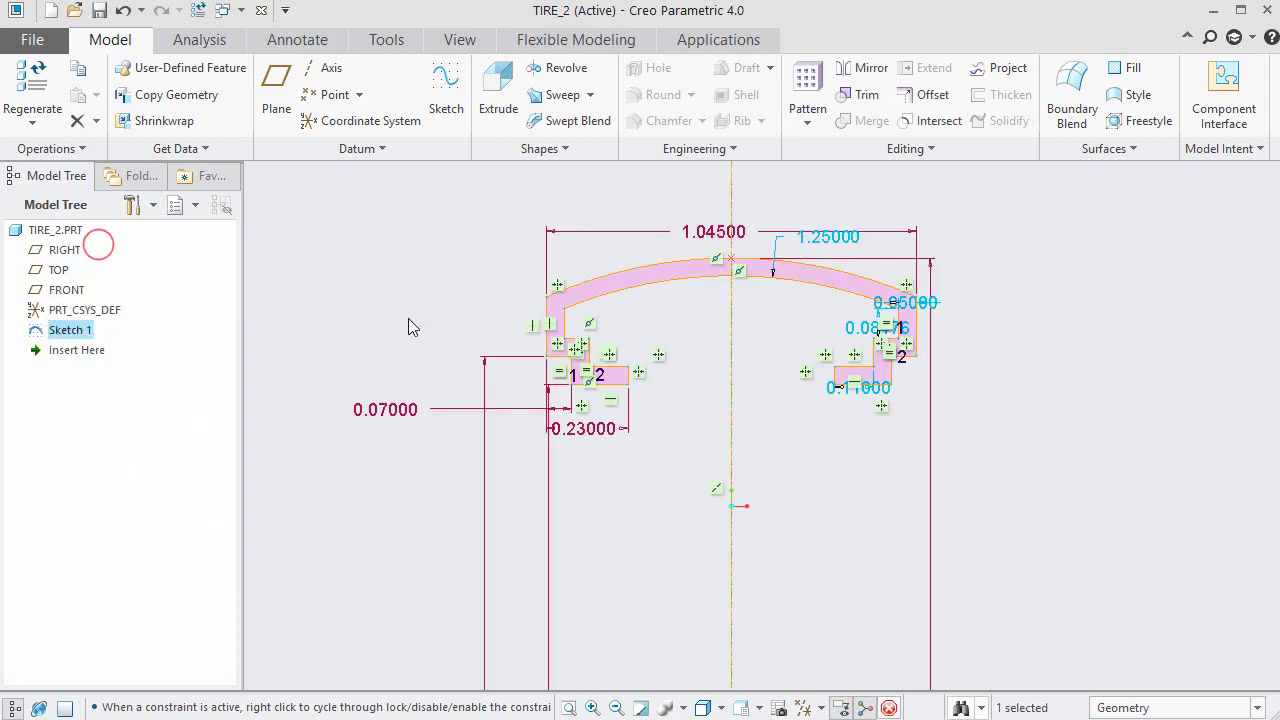
pyautogui.click(731, 197)
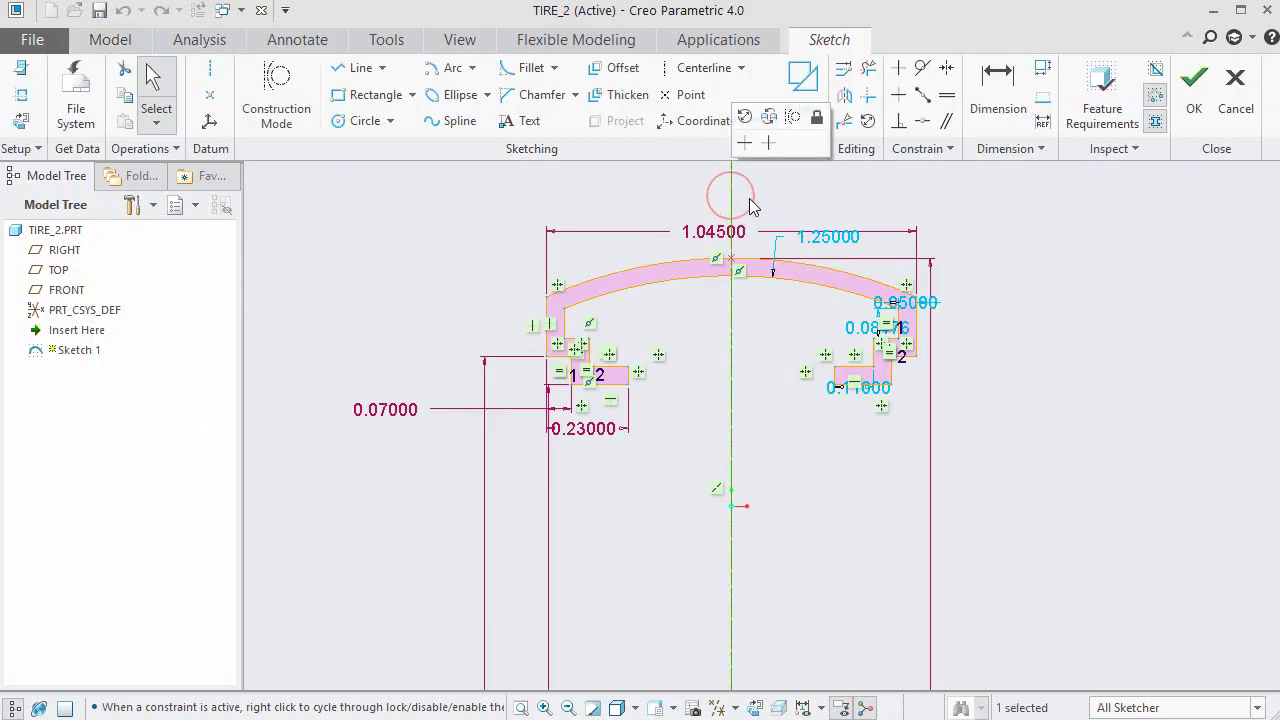
pyautogui.click(791, 118)
pyautogui.click(1065, 252)
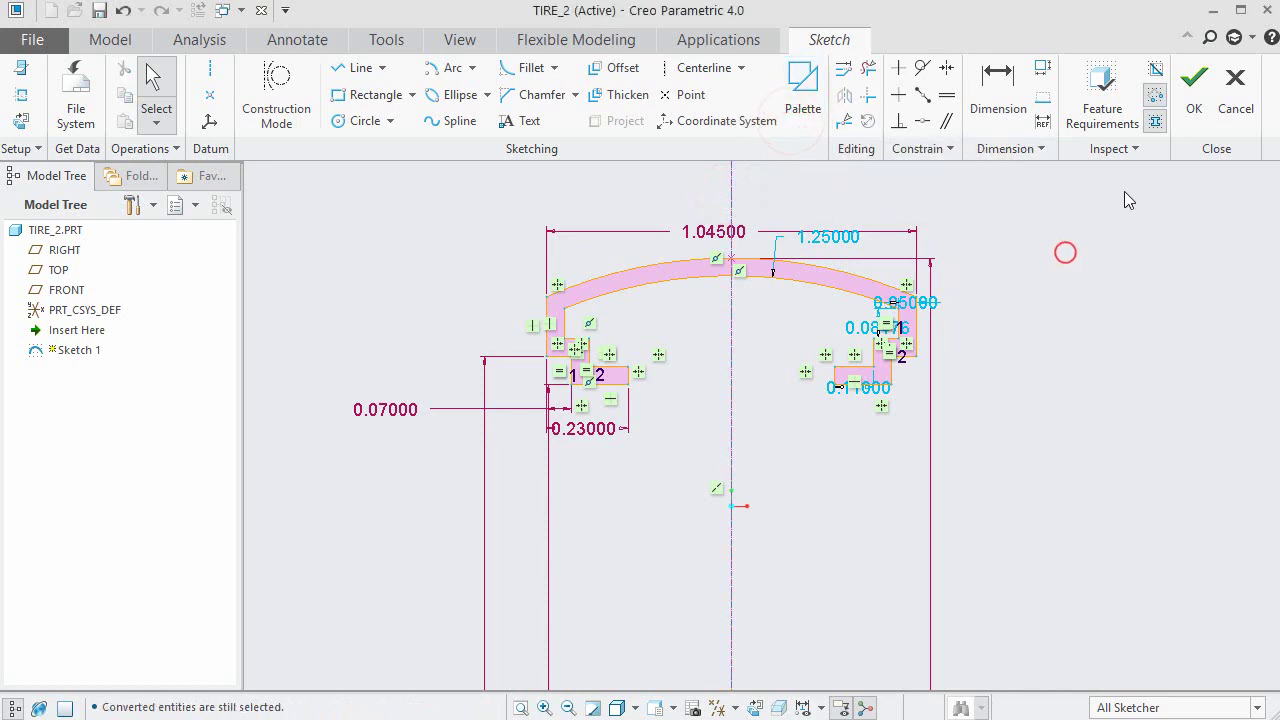
pyautogui.click(1194, 85)
pyautogui.click(1084, 369)
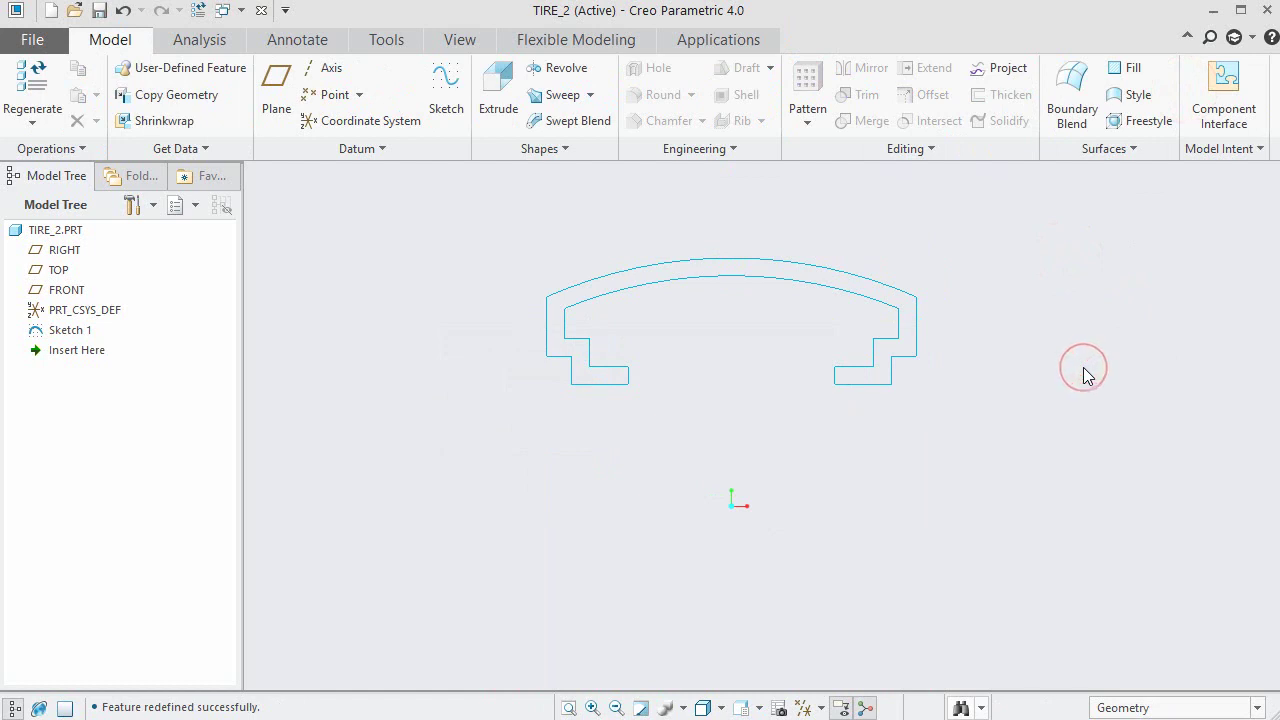
# Revolve the tire profile sketch 360 degrees about its internal centerline as a solid and accept the feature.
pyautogui.hotkey('ctrl', 'd')
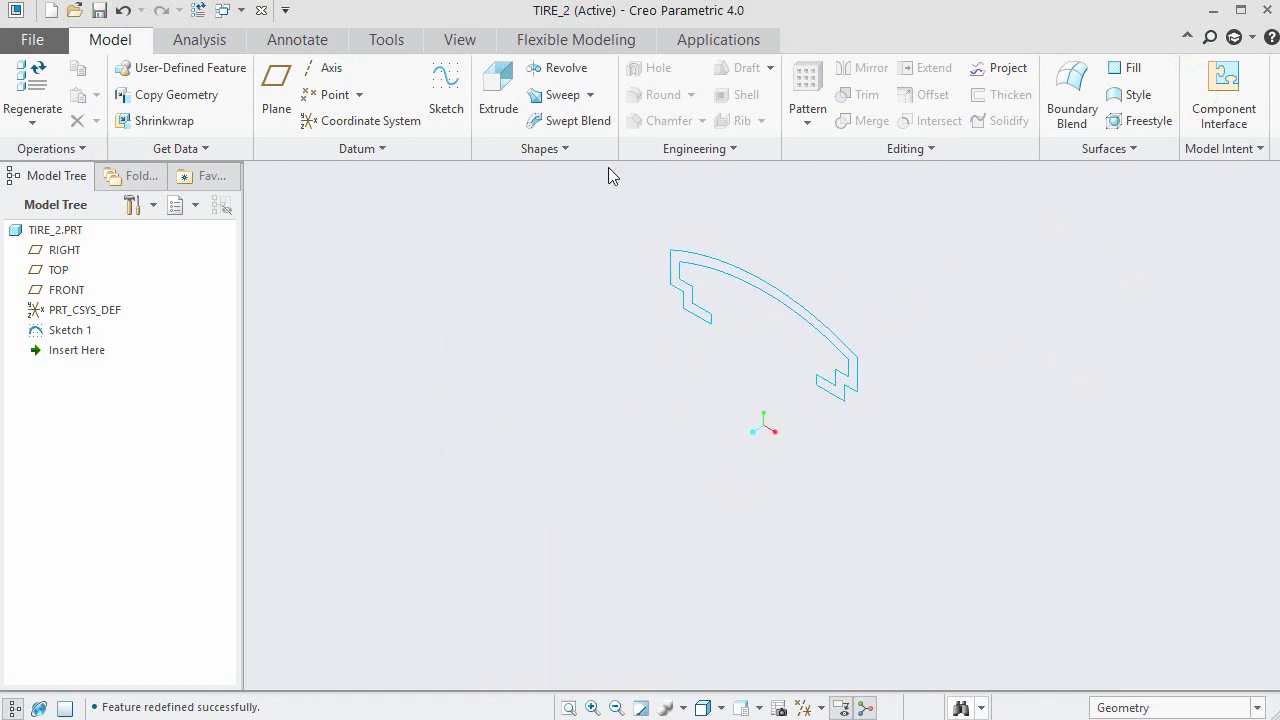
pyautogui.click(566, 68)
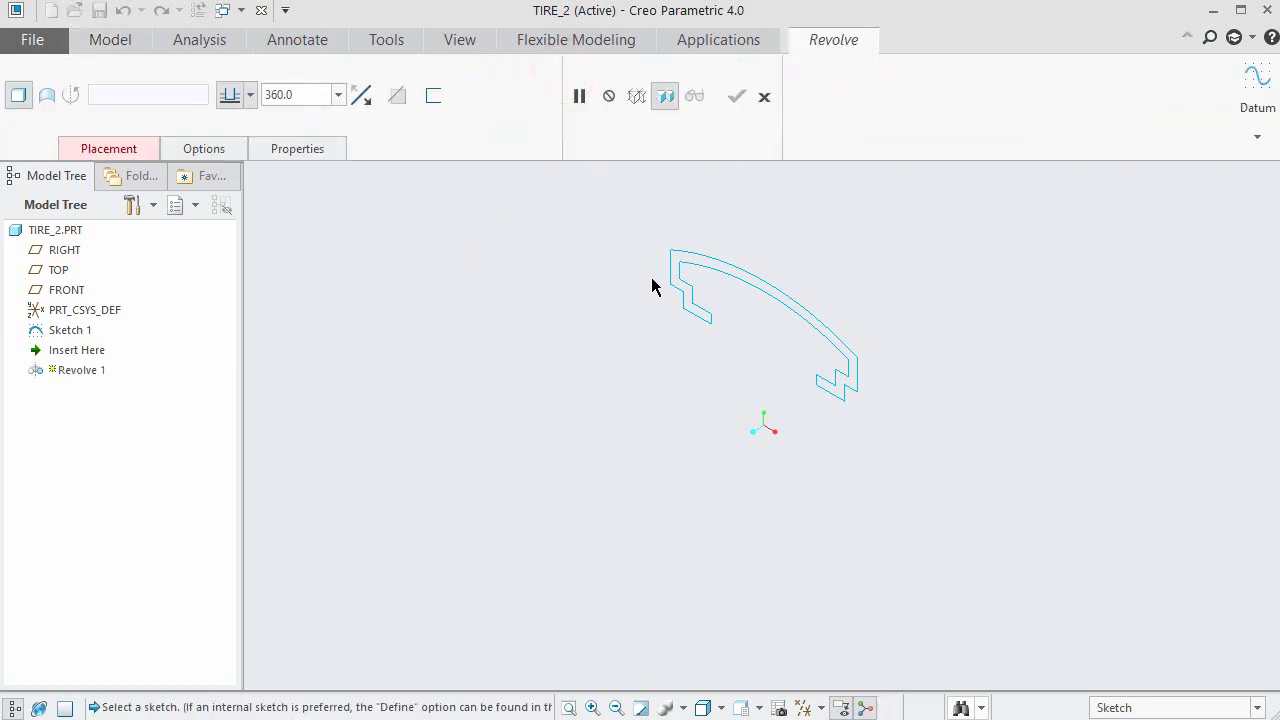
pyautogui.click(702, 268)
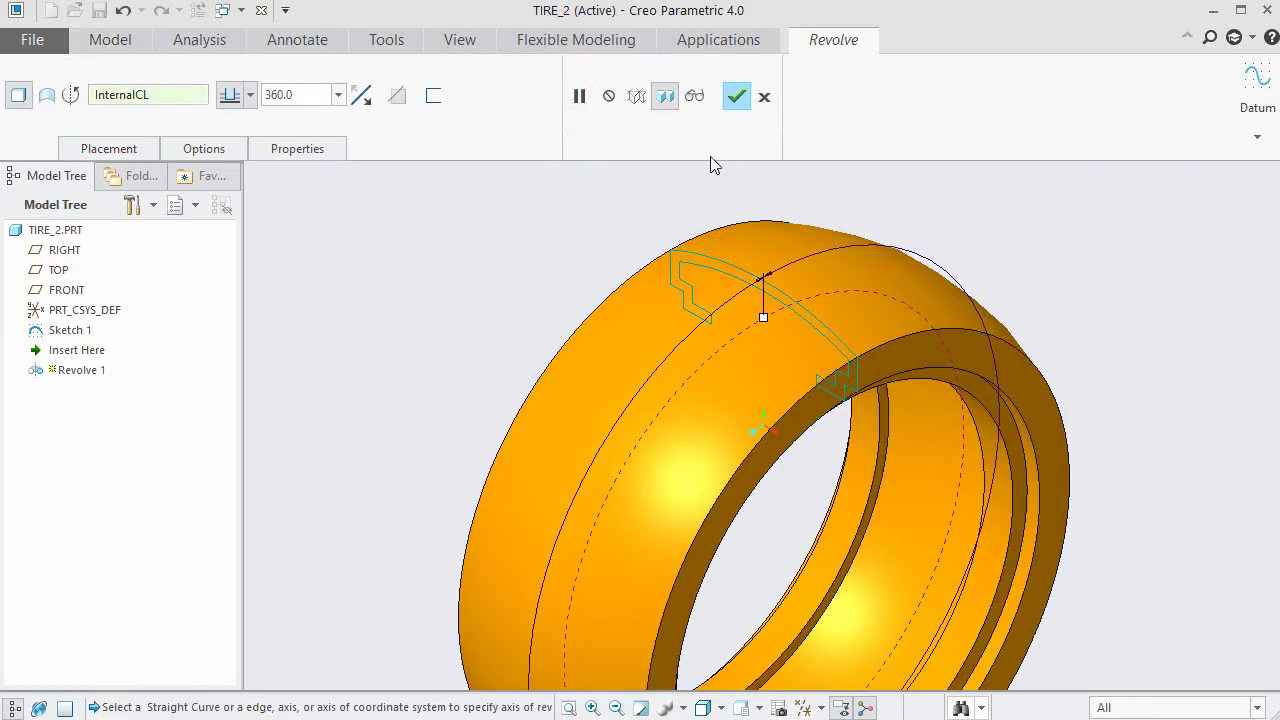
pyautogui.click(736, 97)
pyautogui.click(574, 329)
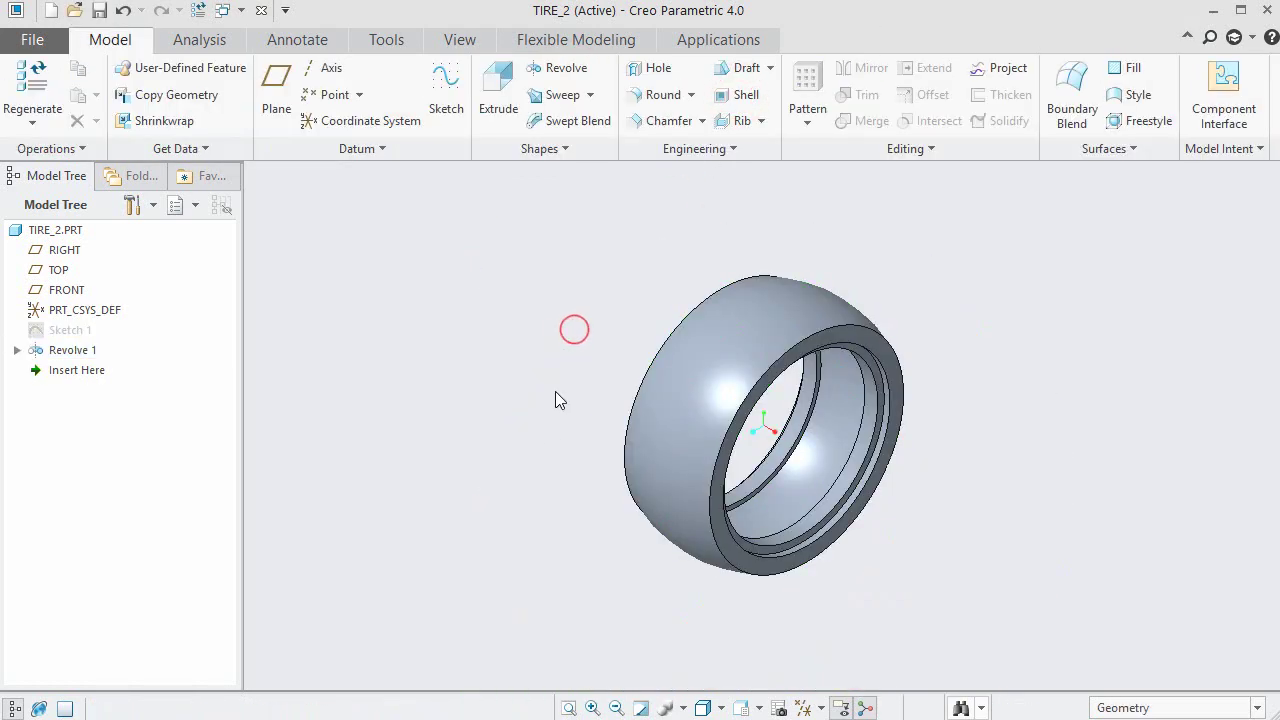
pyautogui.scroll(-1, 825, 470)
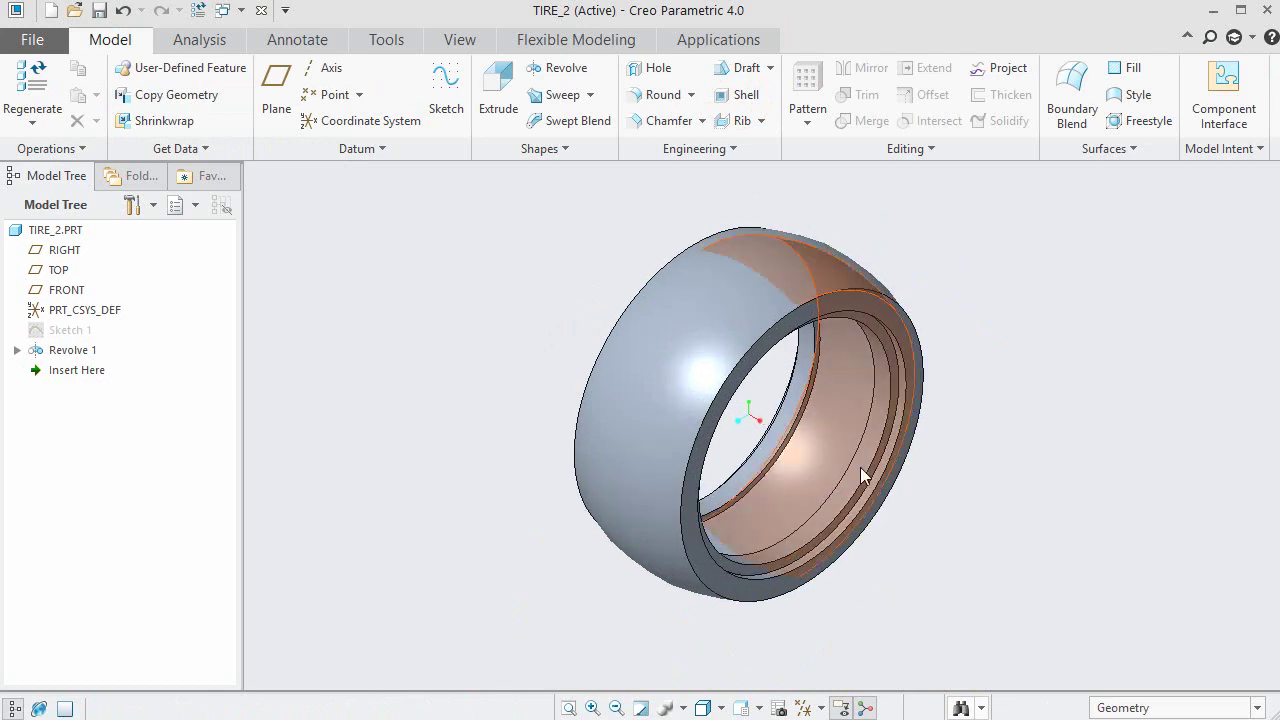
pyautogui.click(998, 437)
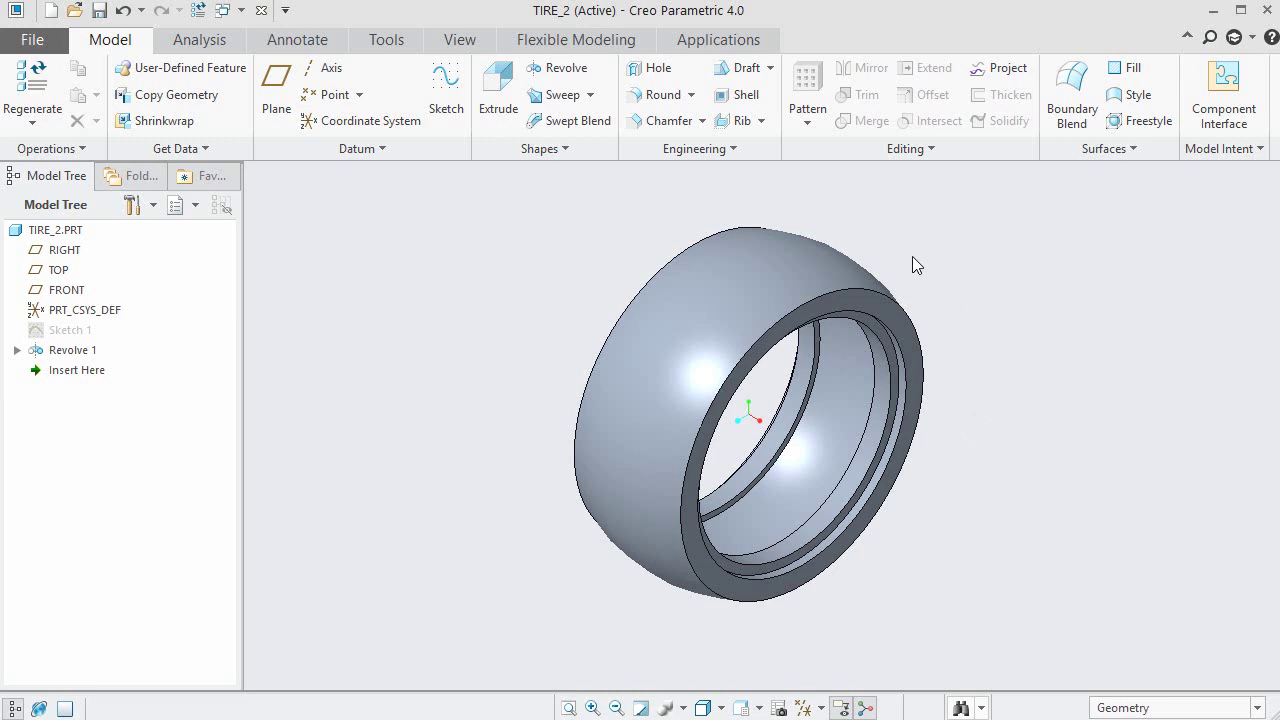
# Create a round with a 0.125 radius on the tire's outer tread edge facing the viewer.
pyautogui.click(655, 94)
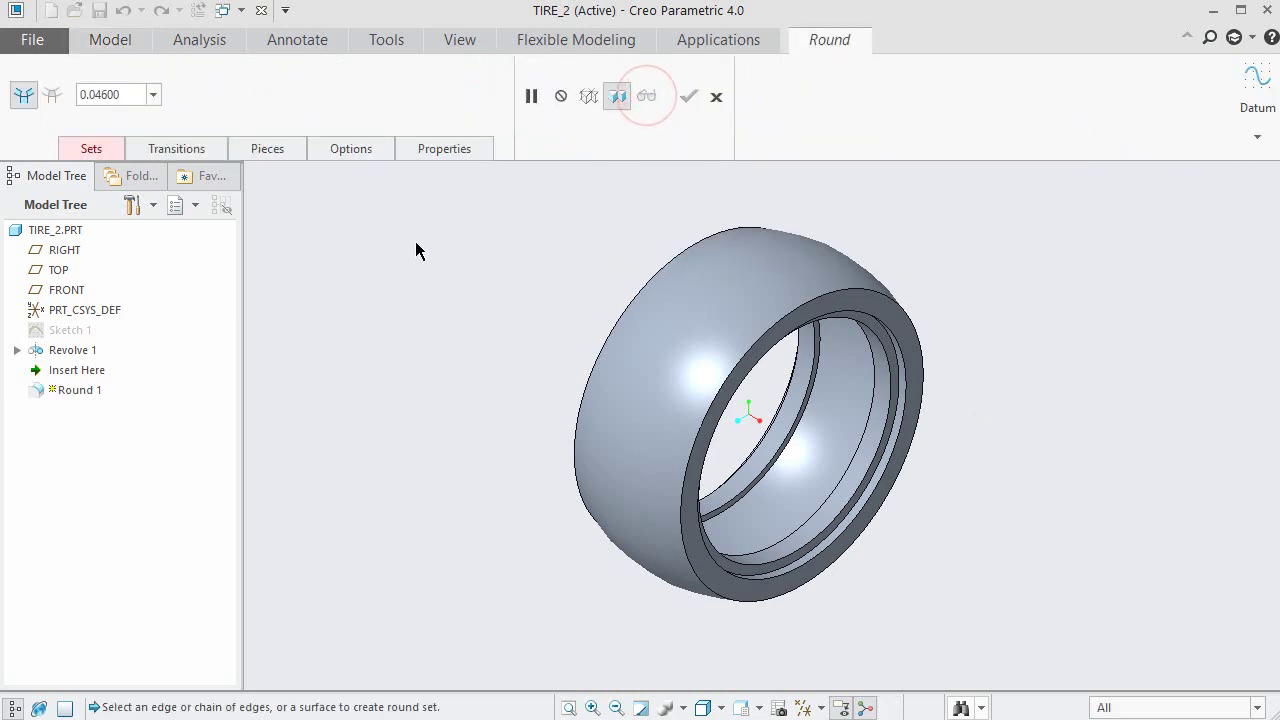
pyautogui.doubleClick(130, 90)
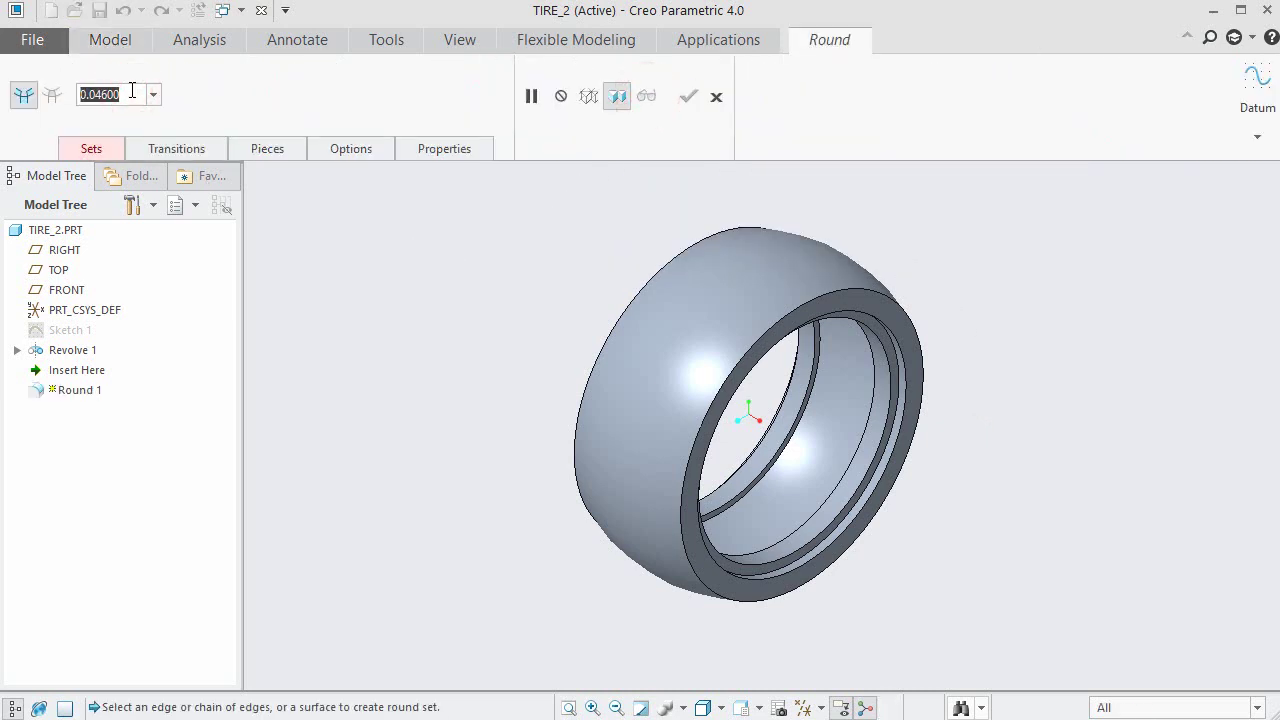
pyautogui.write('0.125')
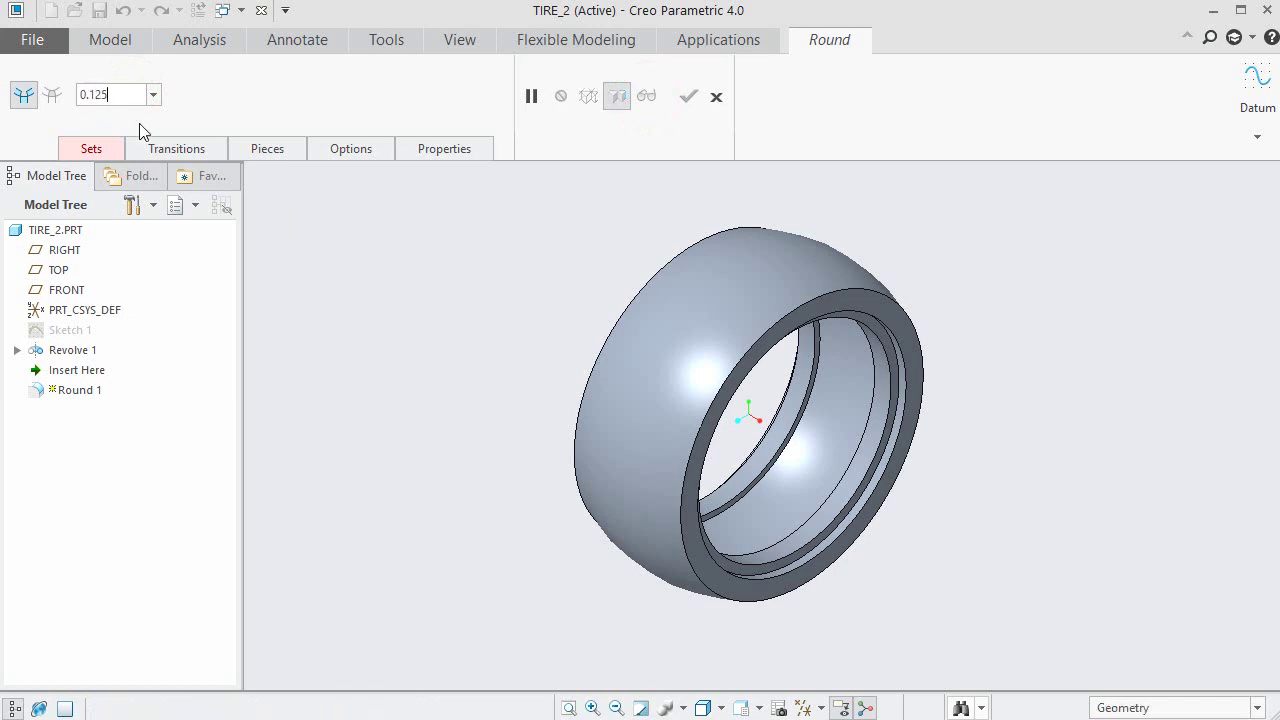
pyautogui.click(898, 303)
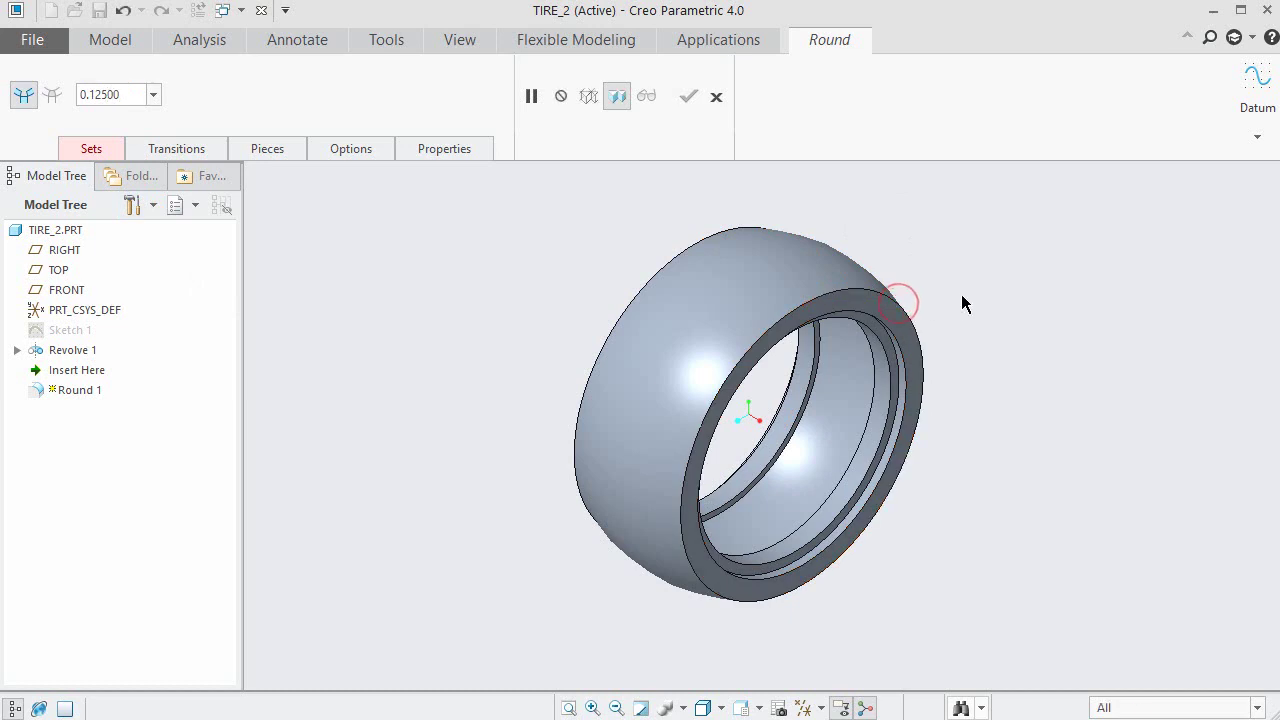
pyautogui.click(908, 306)
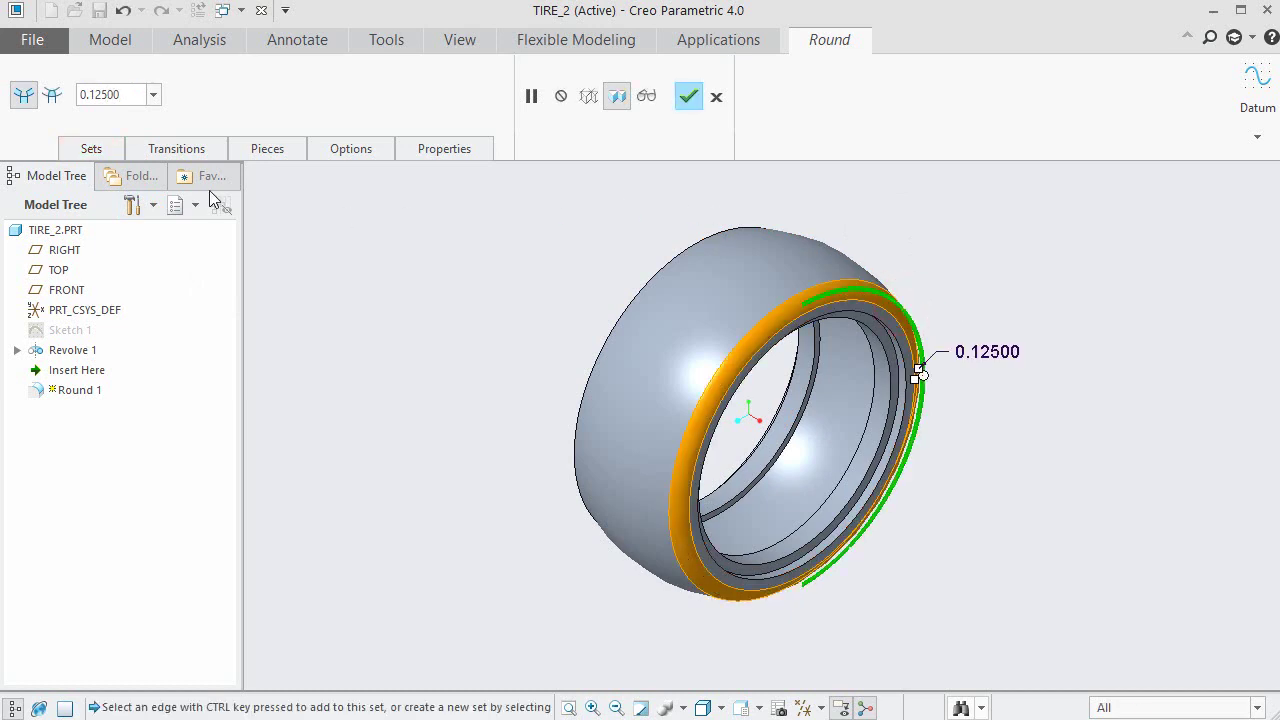
# Add a second 0.125 round set on the opposite outer tread edge and accept the round feature.
pyautogui.click(95, 150)
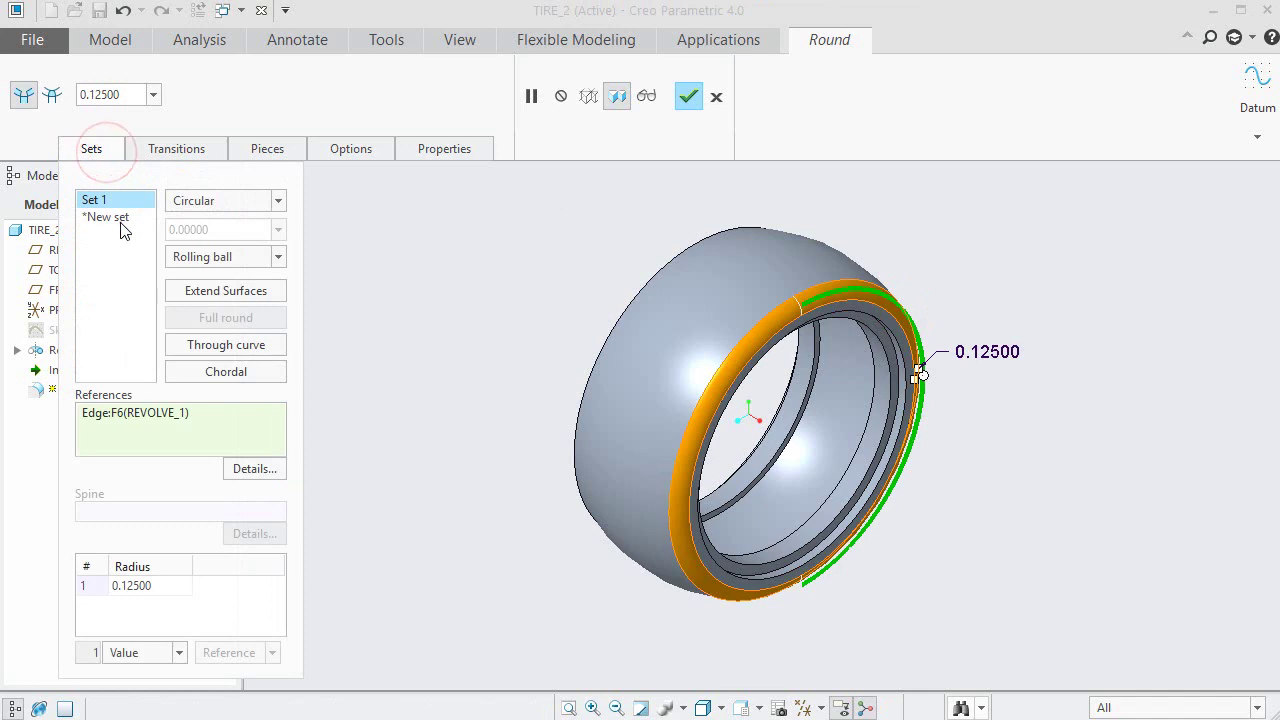
pyautogui.click(112, 218)
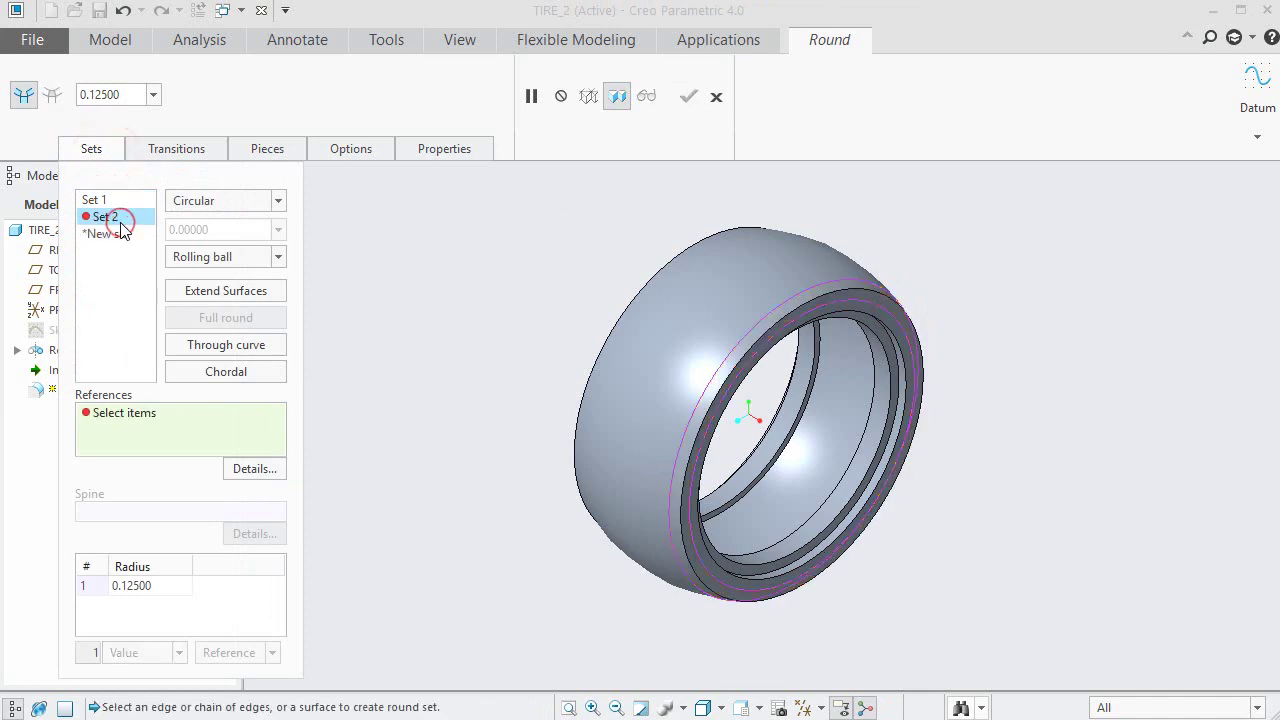
pyautogui.click(629, 300)
pyautogui.click(688, 96)
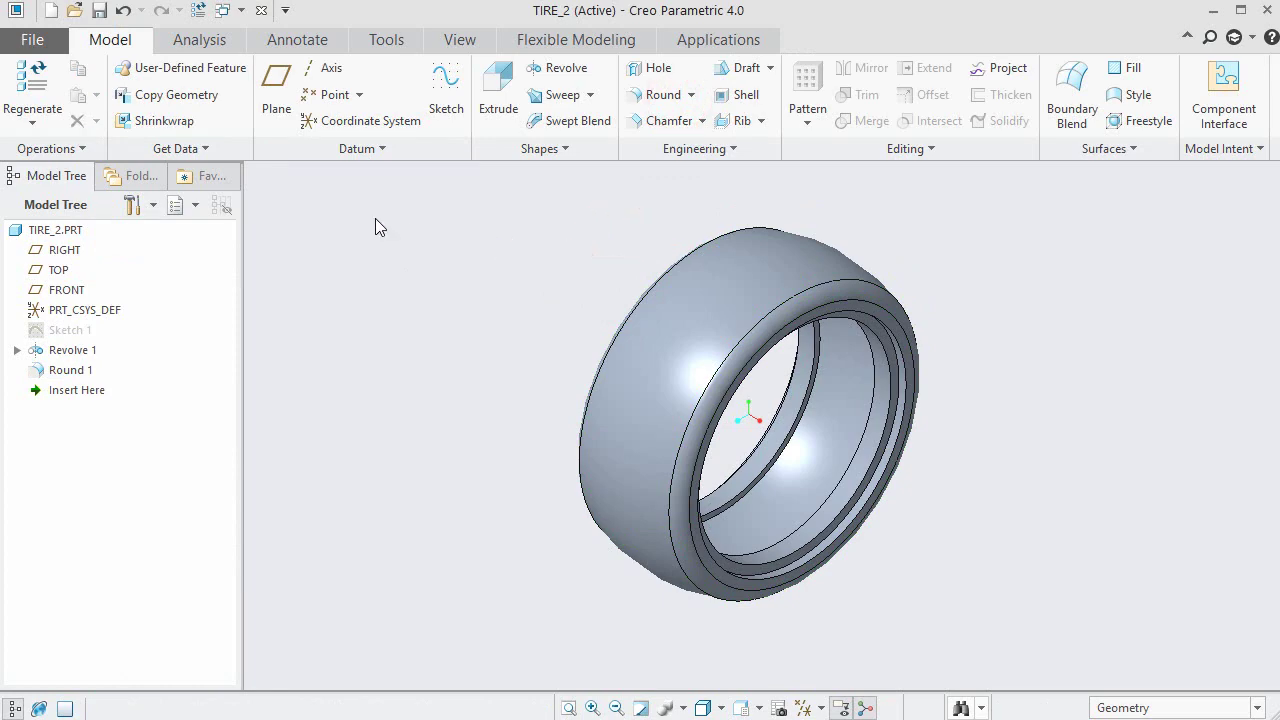
# Save the TIRE_2 part in the Tire-2 folder.
pyautogui.click(100, 12)
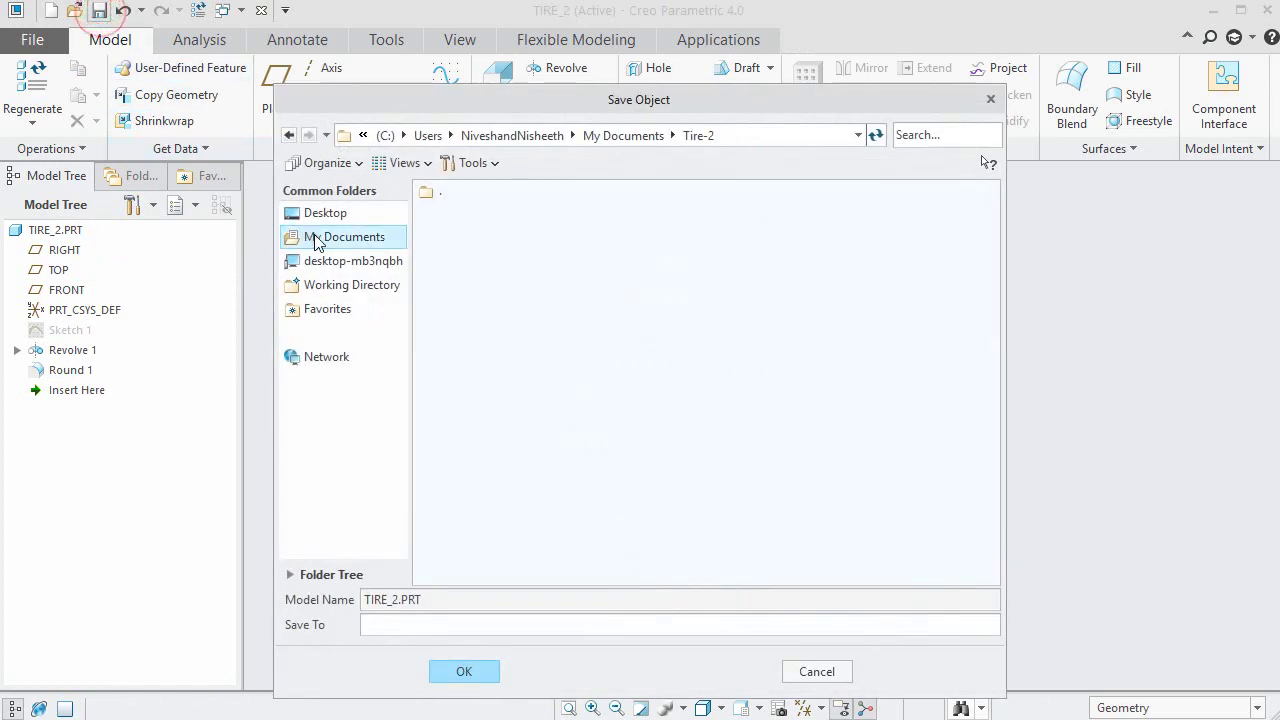
pyautogui.click(485, 677)
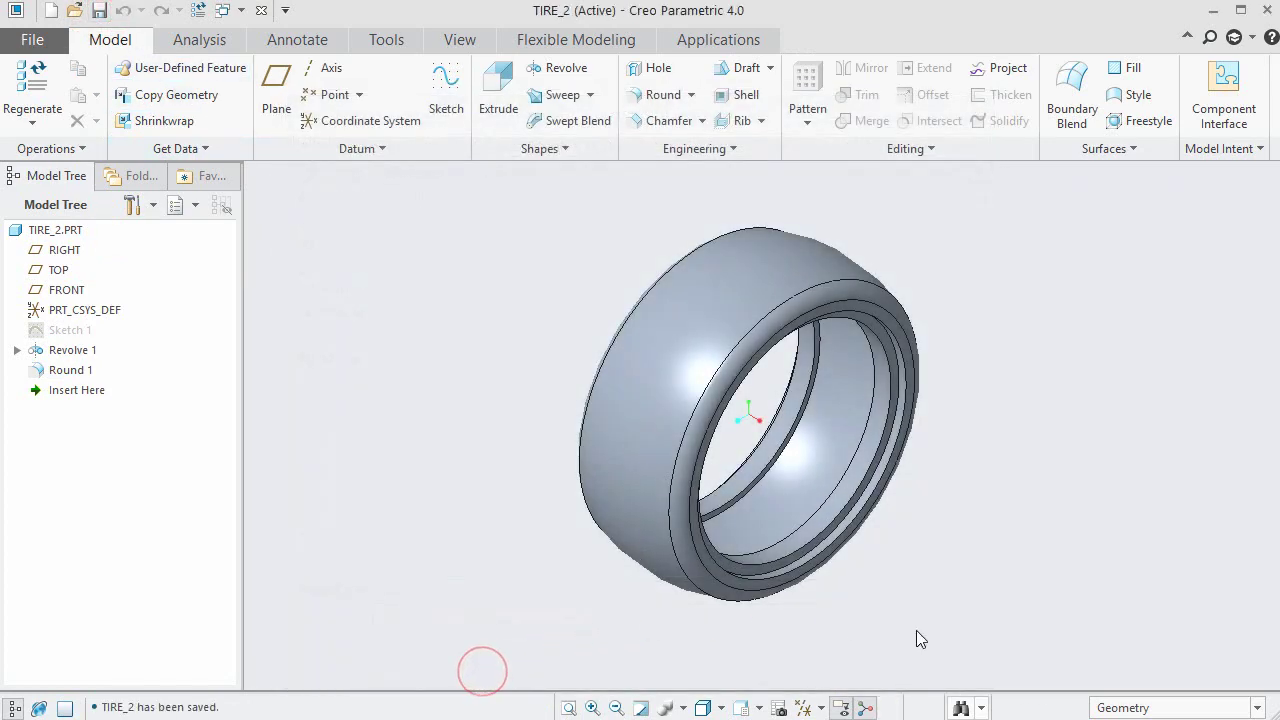
pyautogui.click(1217, 652)
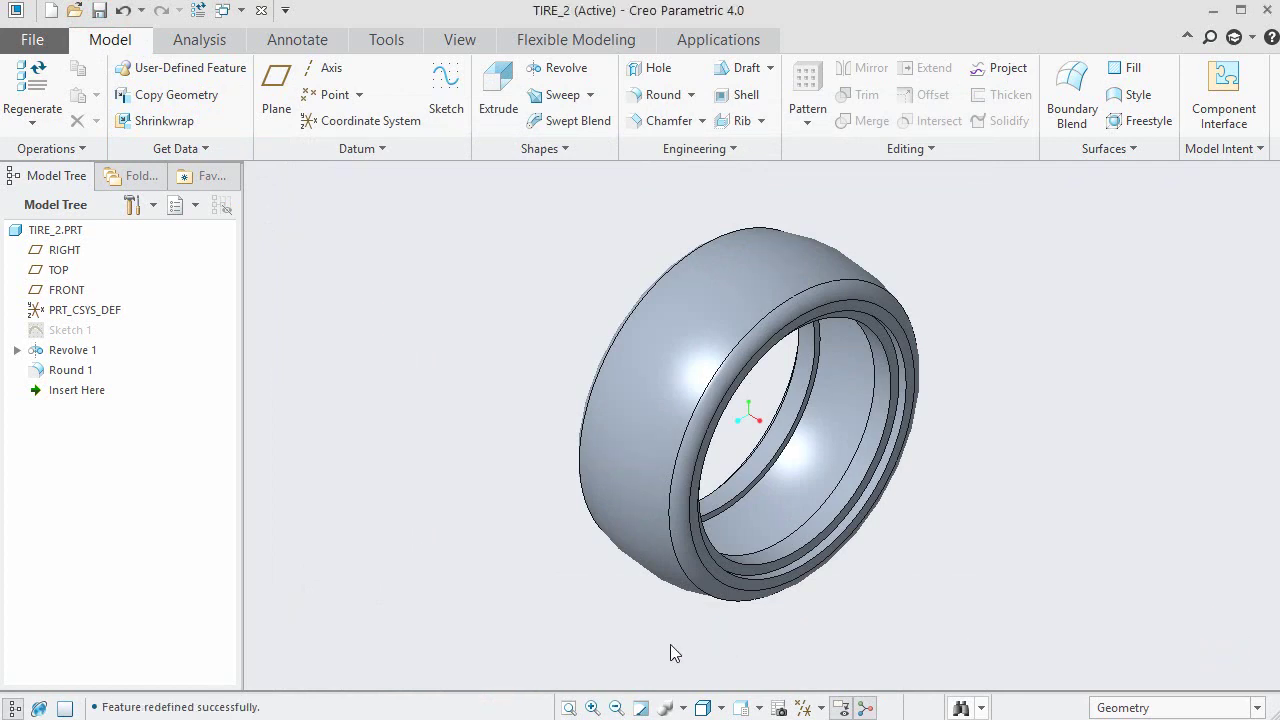
# Show the datum planes and start a new sketch on the FRONT plane with RIGHT as the right-facing reference.
pyautogui.click(804, 706)
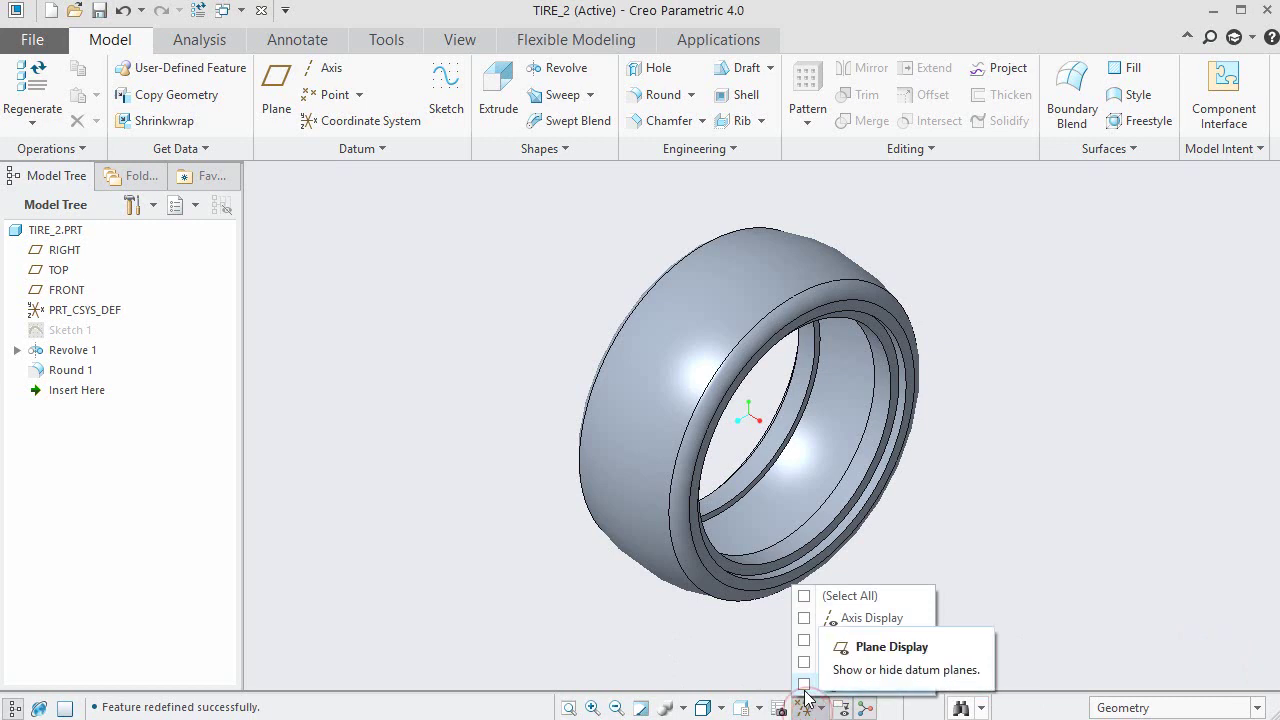
pyautogui.click(804, 684)
pyautogui.click(418, 318)
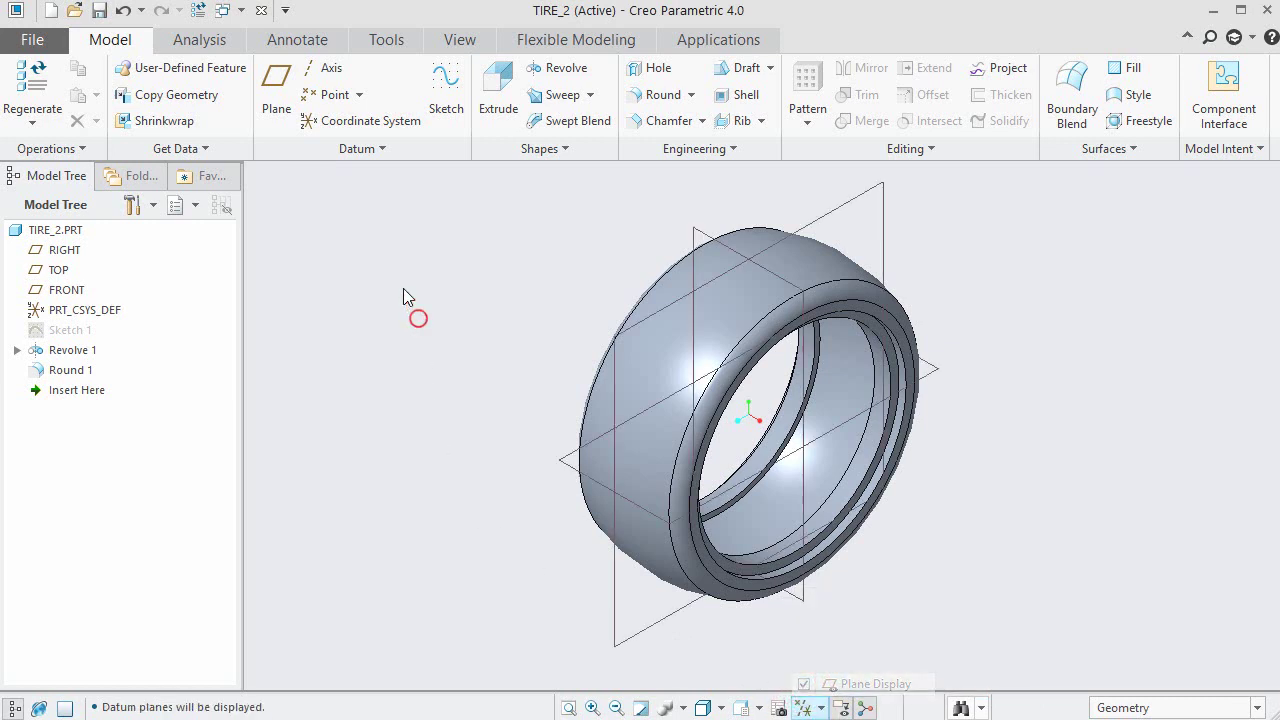
pyautogui.click(453, 88)
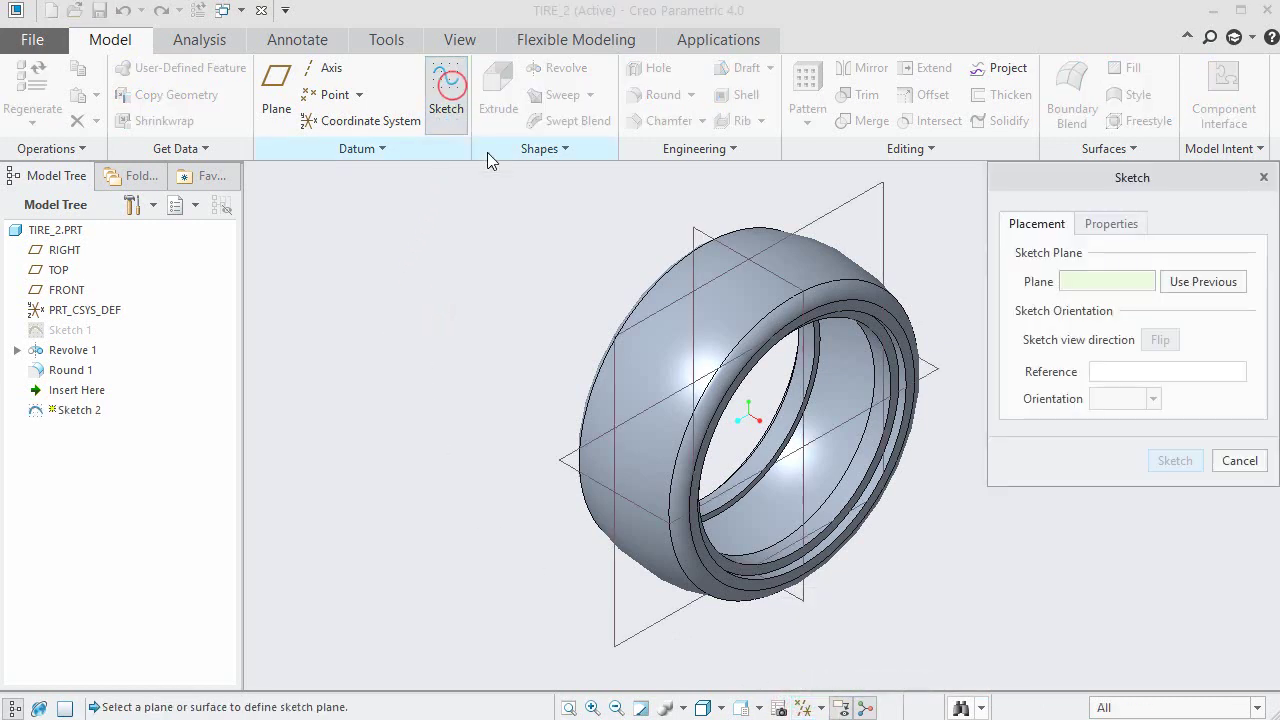
pyautogui.click(698, 232)
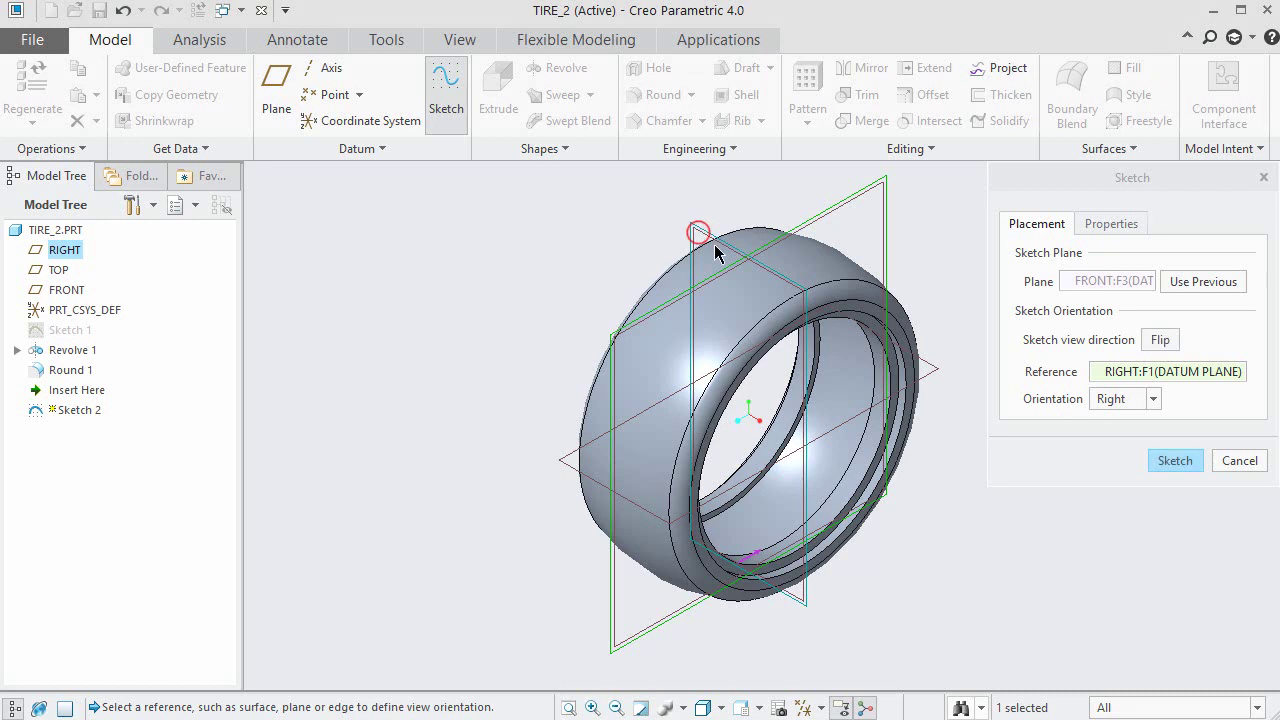
pyautogui.click(1172, 462)
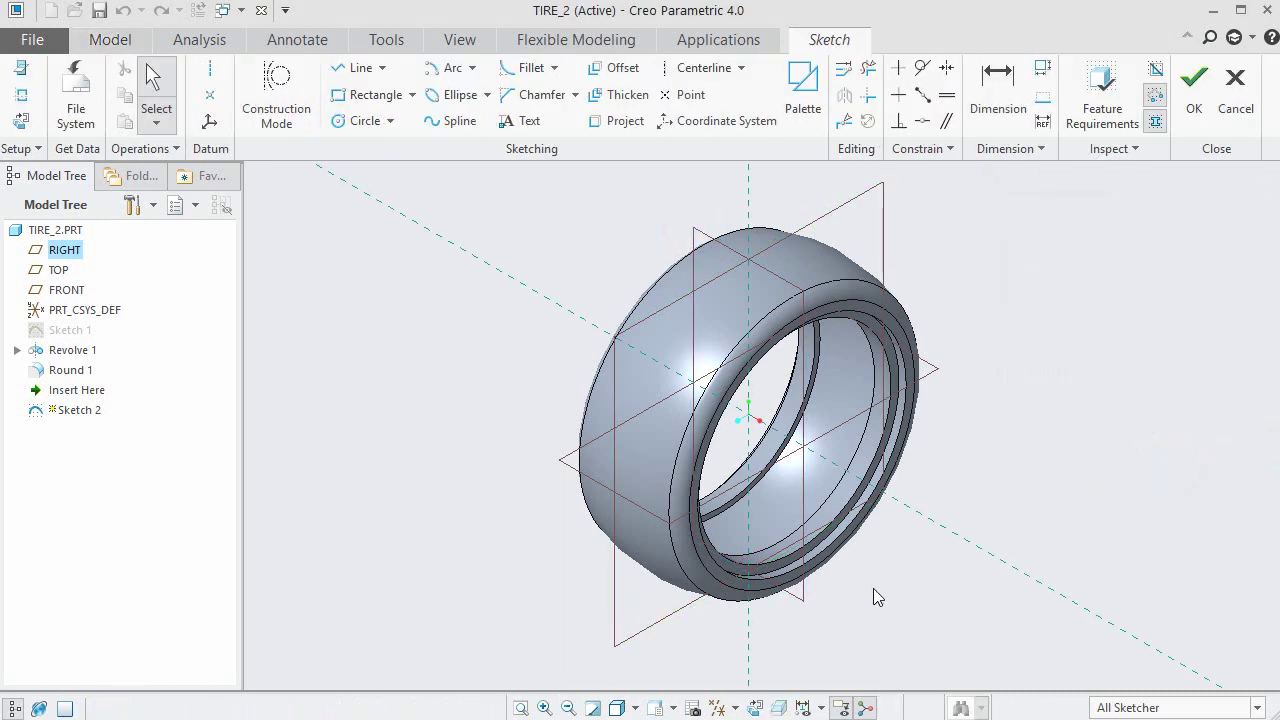
# Hide the datum planes and orient the view straight onto the sketch plane.
pyautogui.click(720, 707)
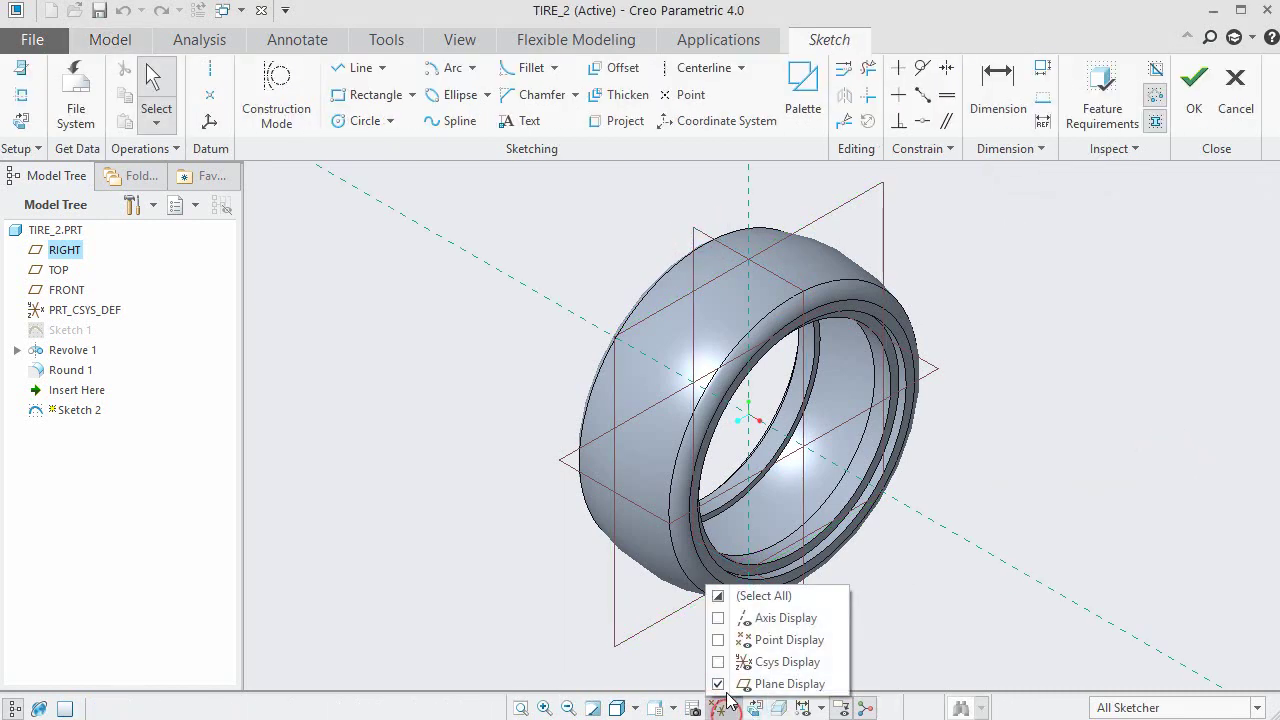
pyautogui.click(717, 684)
pyautogui.click(755, 707)
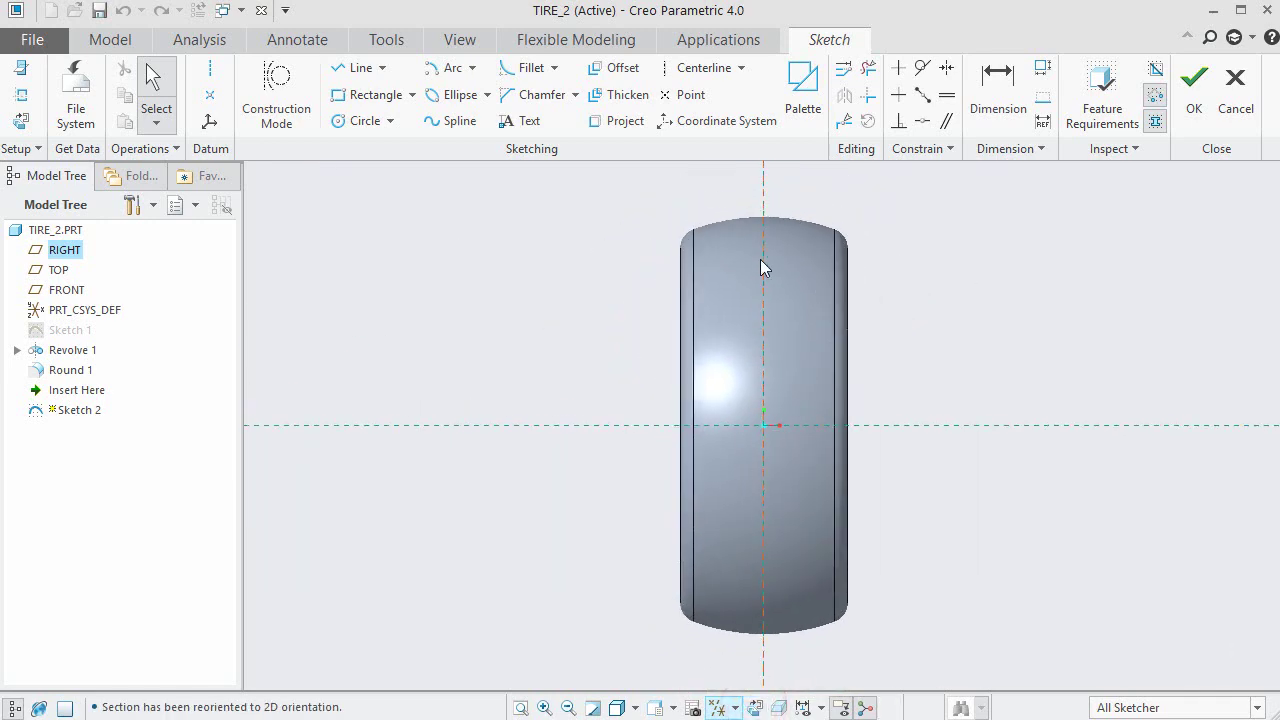
# Show the hidden Sketch 1 so its tire profile can be referenced in the new sketch.
pyautogui.rightClick(57, 340)
pyautogui.click(78, 342)
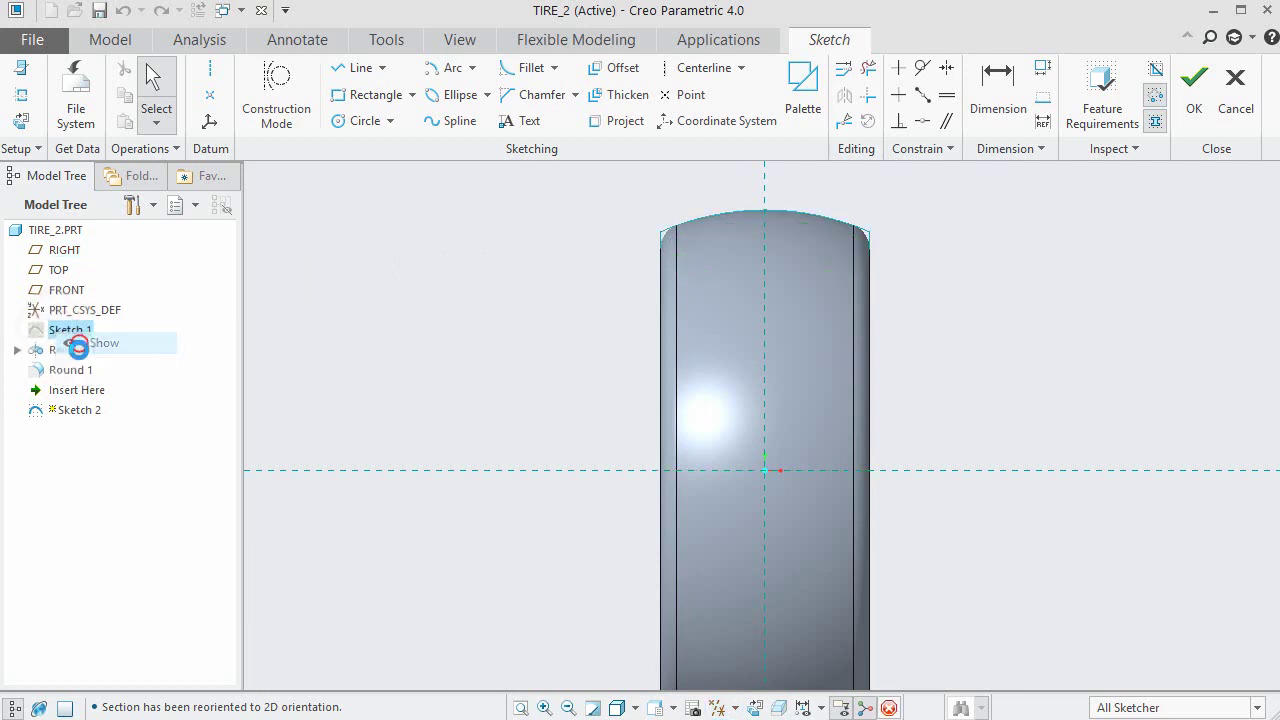
pyautogui.scroll(-2, 705, 220)
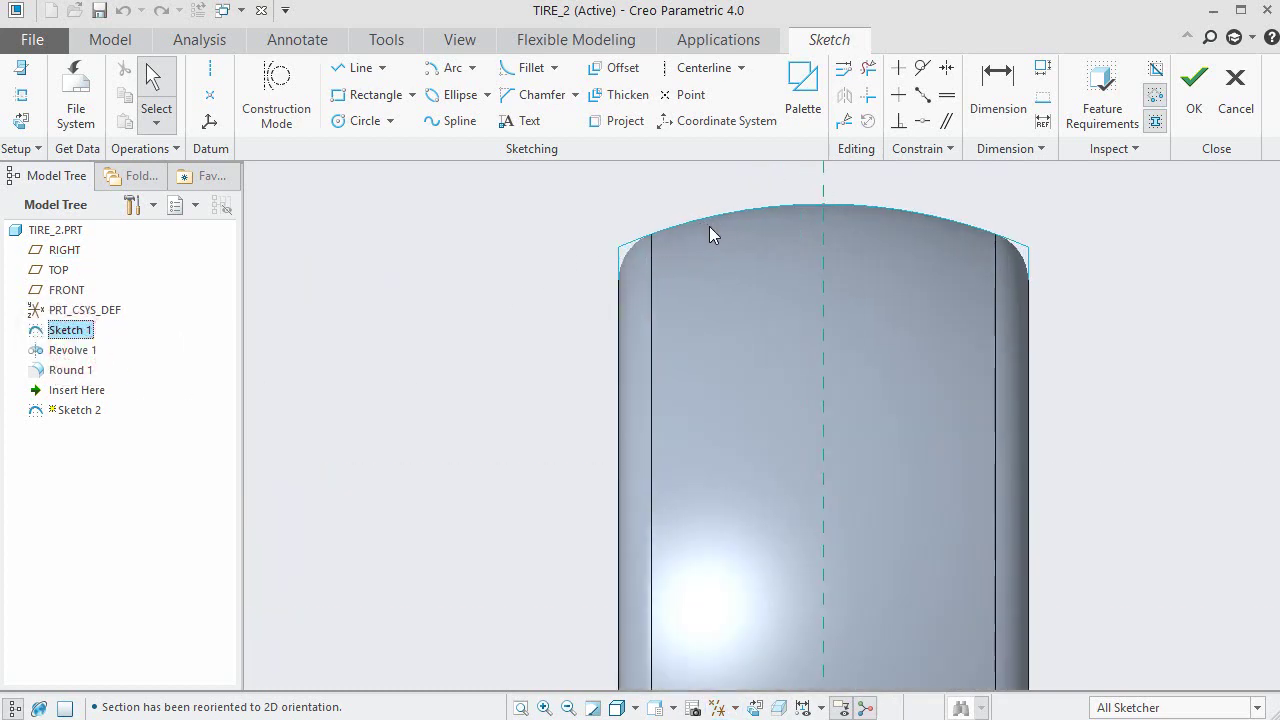
pyautogui.scroll(-1, 710, 226)
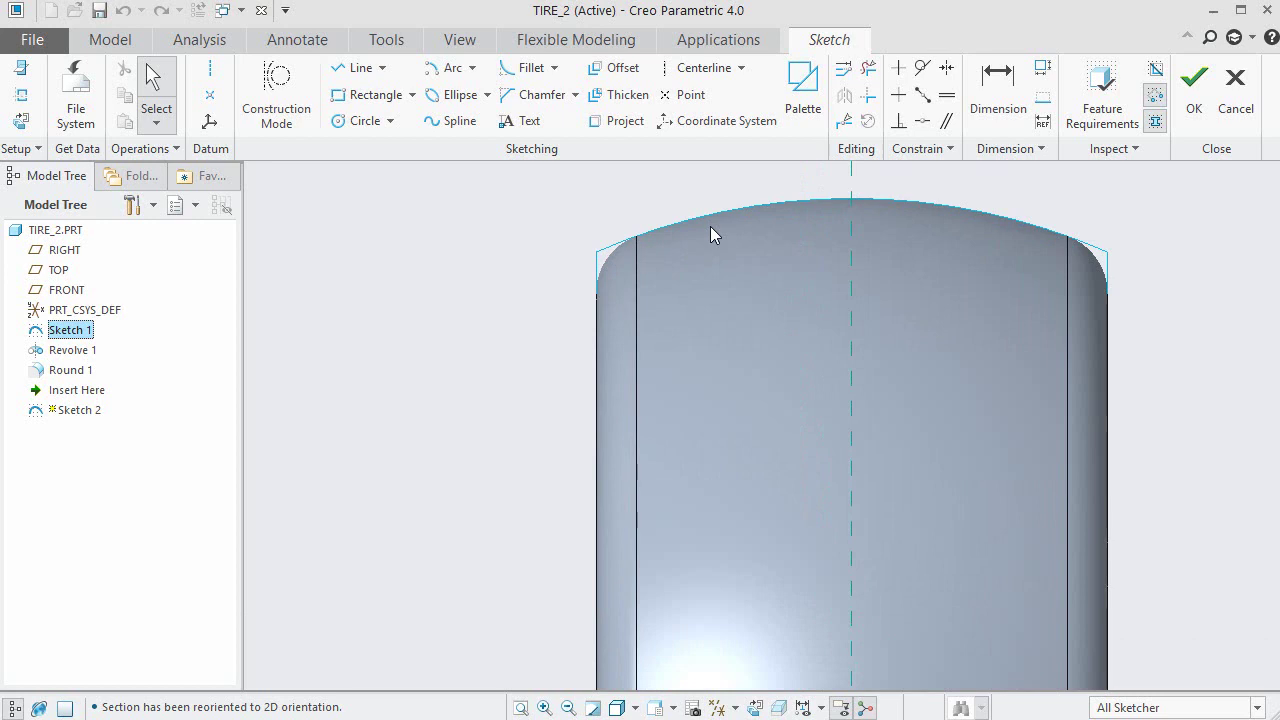
pyautogui.click(521, 268)
# Offset the profile's outer tread arc inward by 0.0297 as a single entity and finish the Offset command.
pyautogui.click(612, 66)
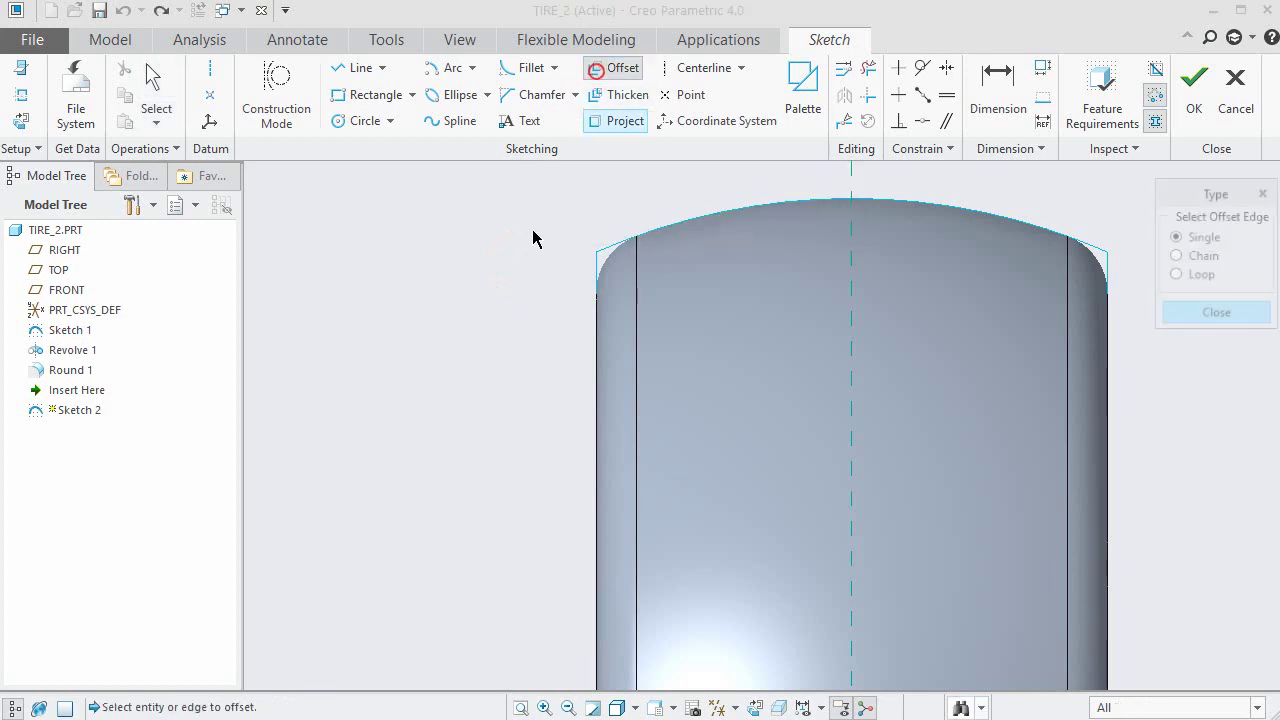
pyautogui.scroll(2, 447, 355)
pyautogui.scroll(1, 444, 370)
pyautogui.scroll(-1, 440, 380)
pyautogui.scroll(1, 442, 380)
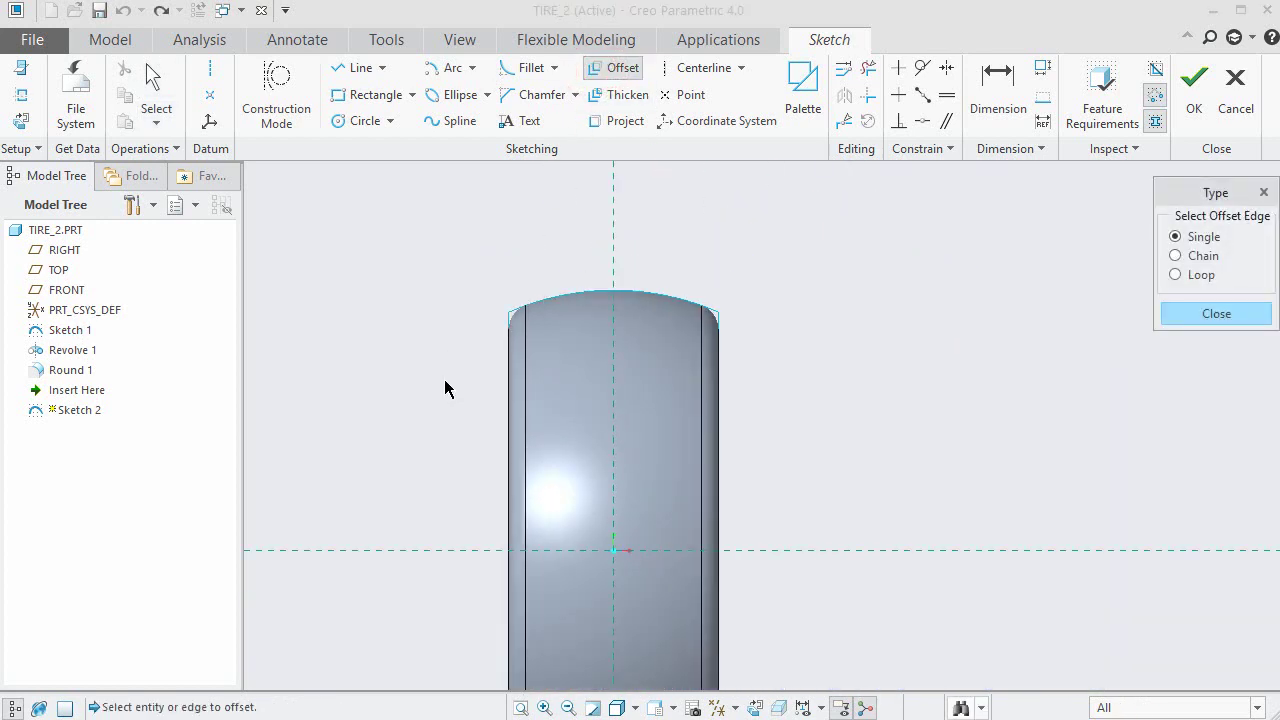
pyautogui.scroll(-1, 481, 368)
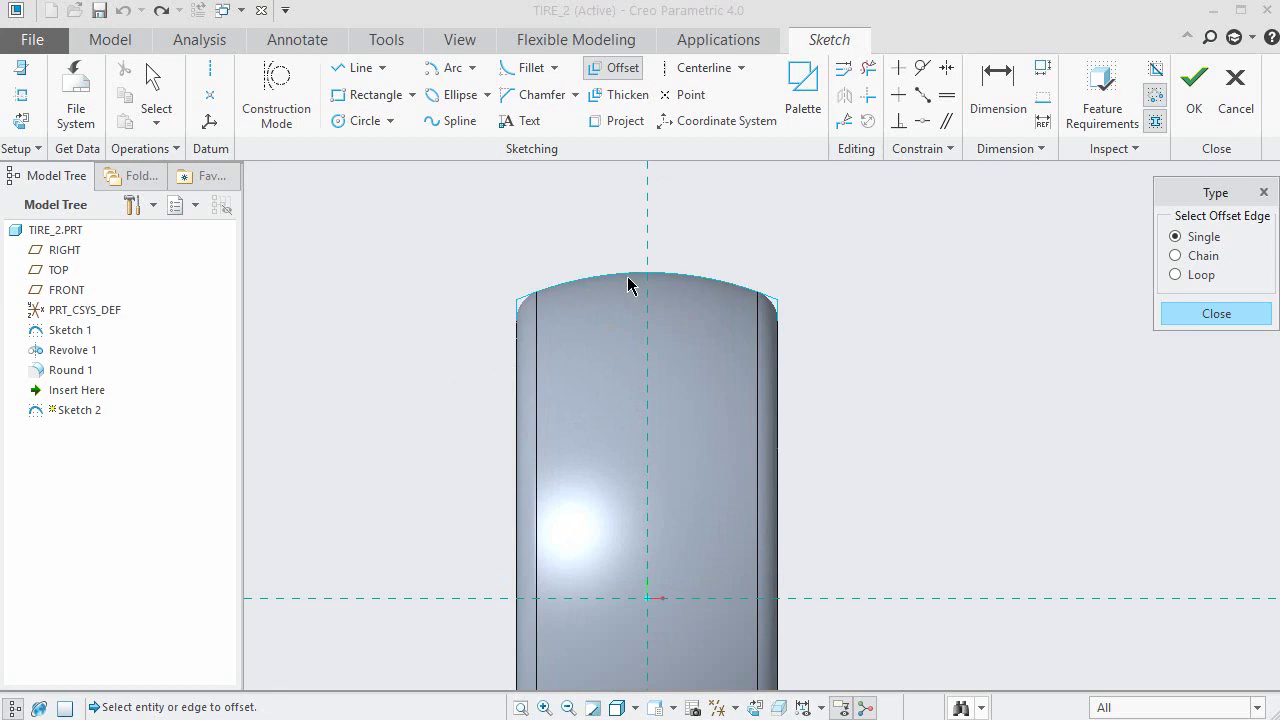
pyautogui.click(521, 300)
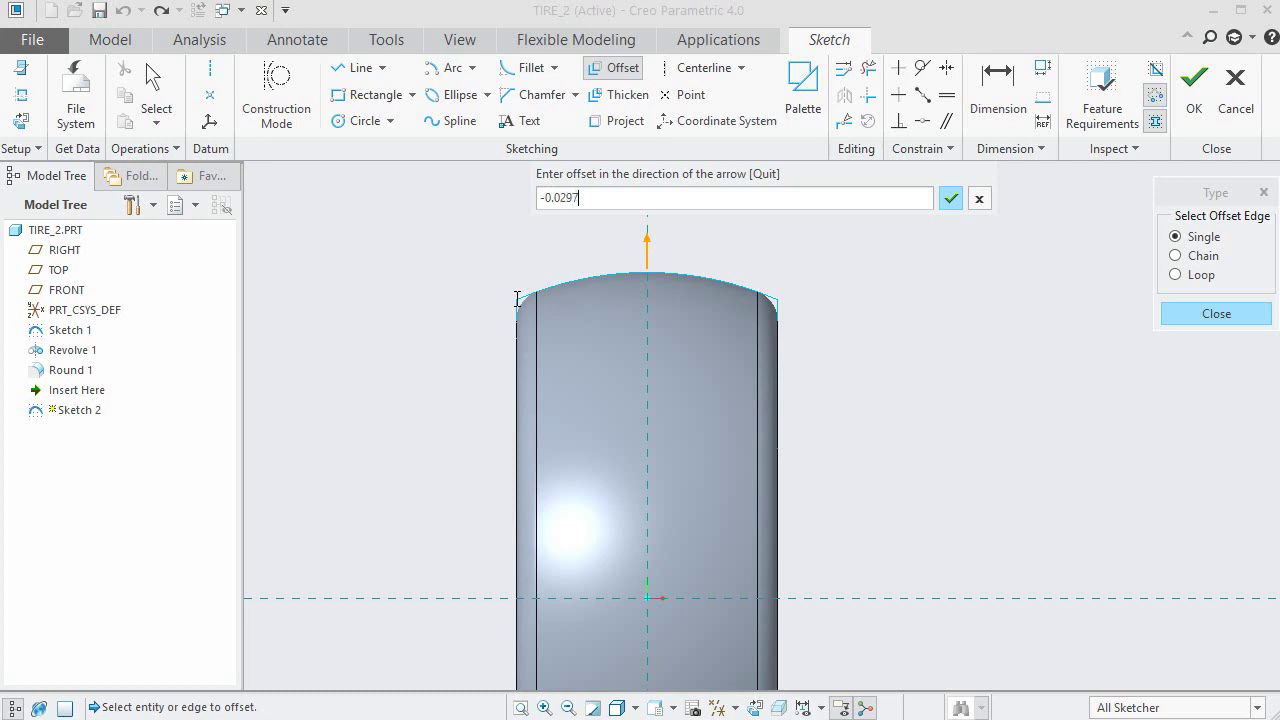
pyautogui.press('Return')
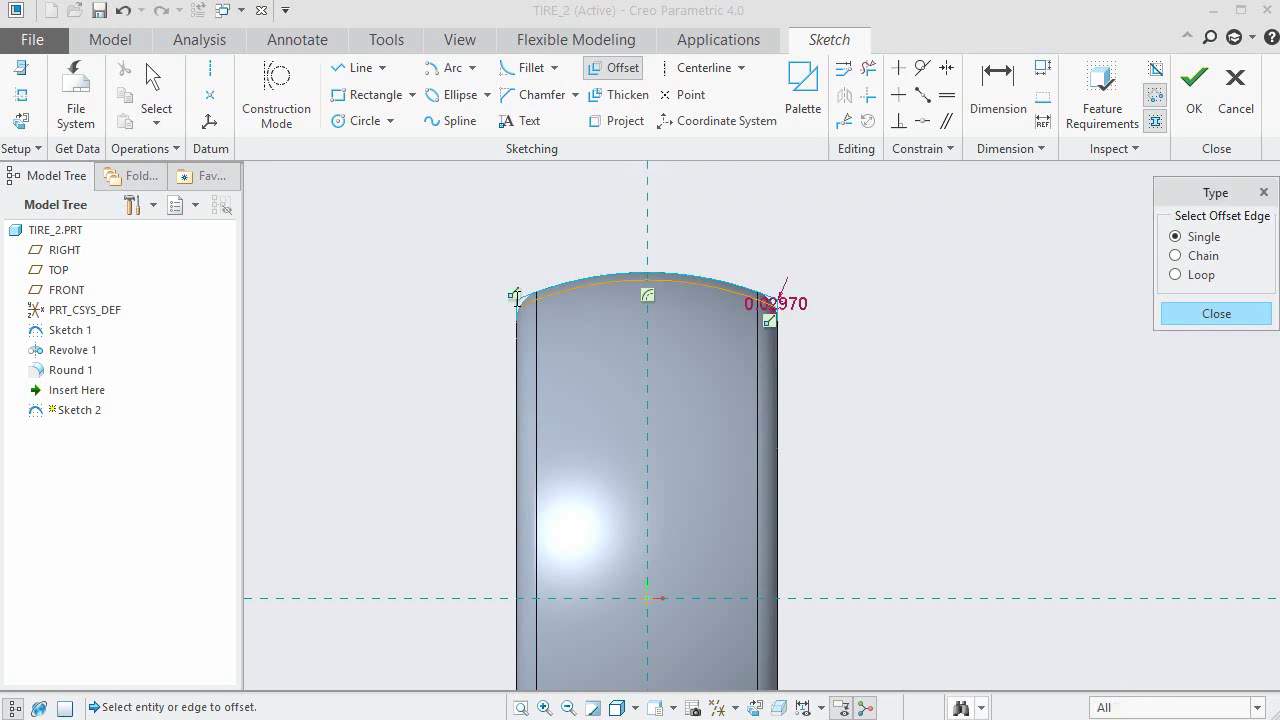
pyautogui.click(1217, 313)
pyautogui.scroll(5, 493, 343)
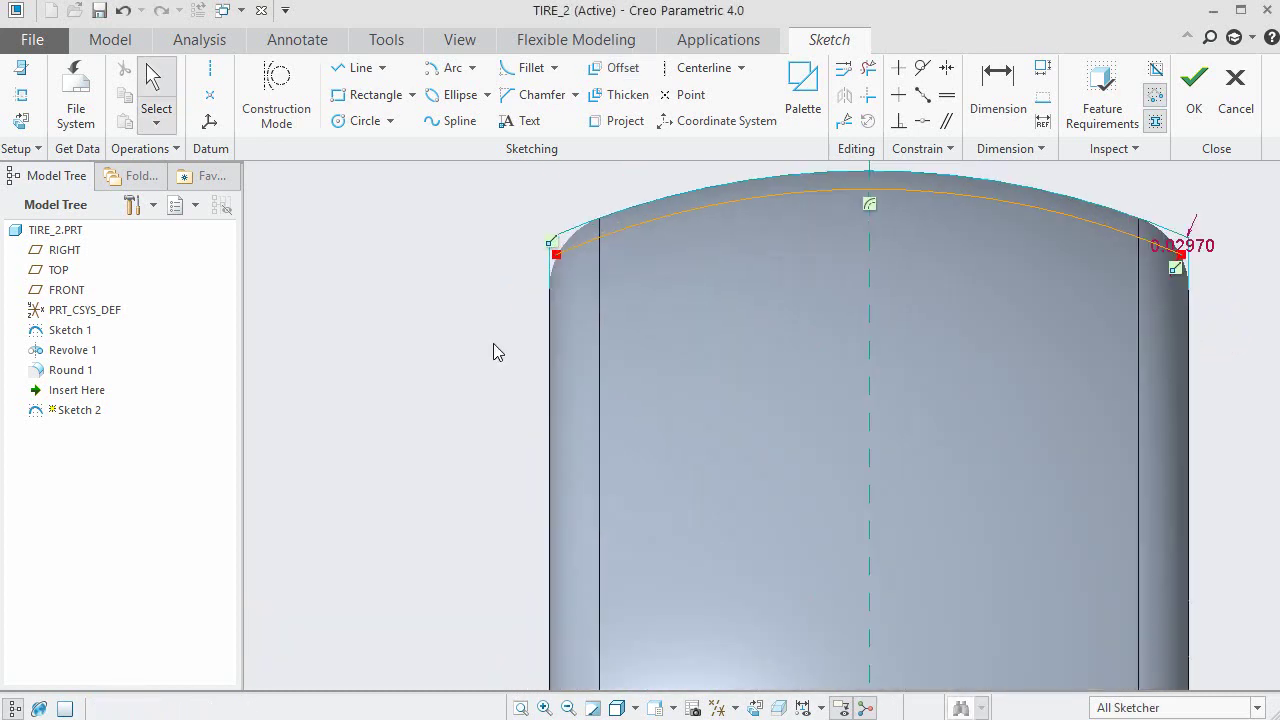
pyautogui.click(484, 324)
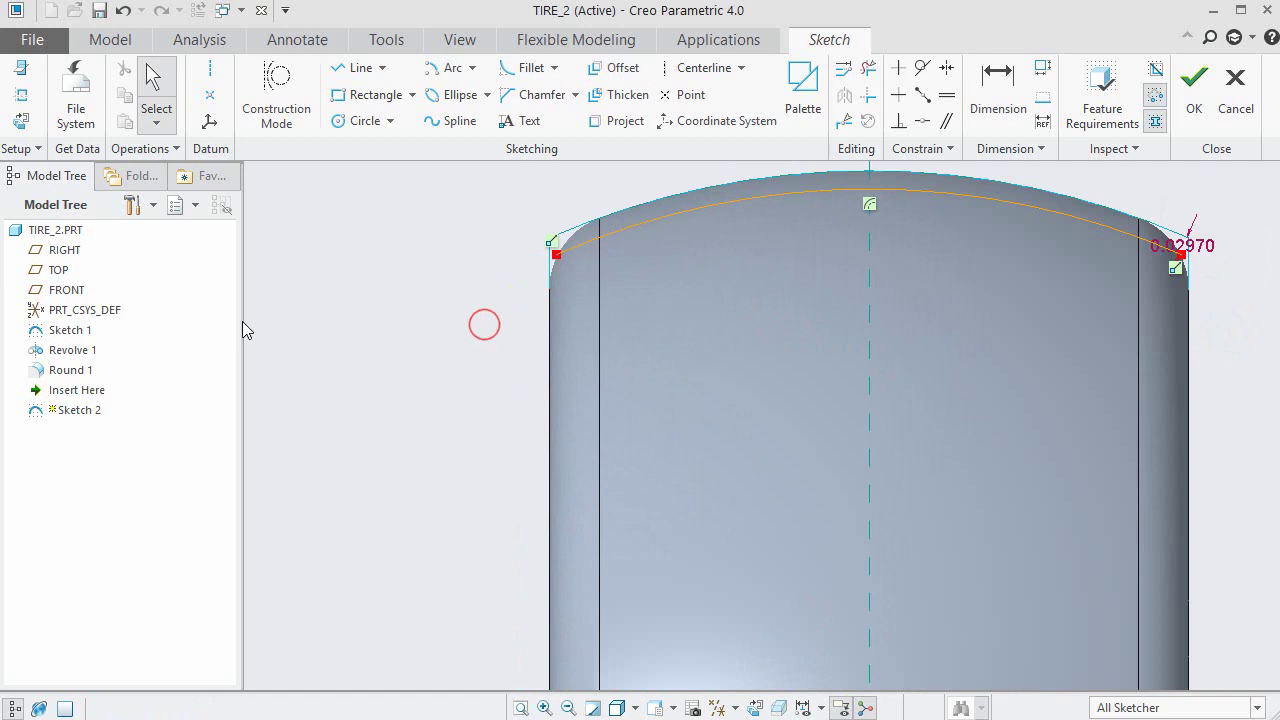
# Hide Sketch 1 and move the 0.02970 offset dimension above the arc, clear of its end.
pyautogui.rightClick(70, 330)
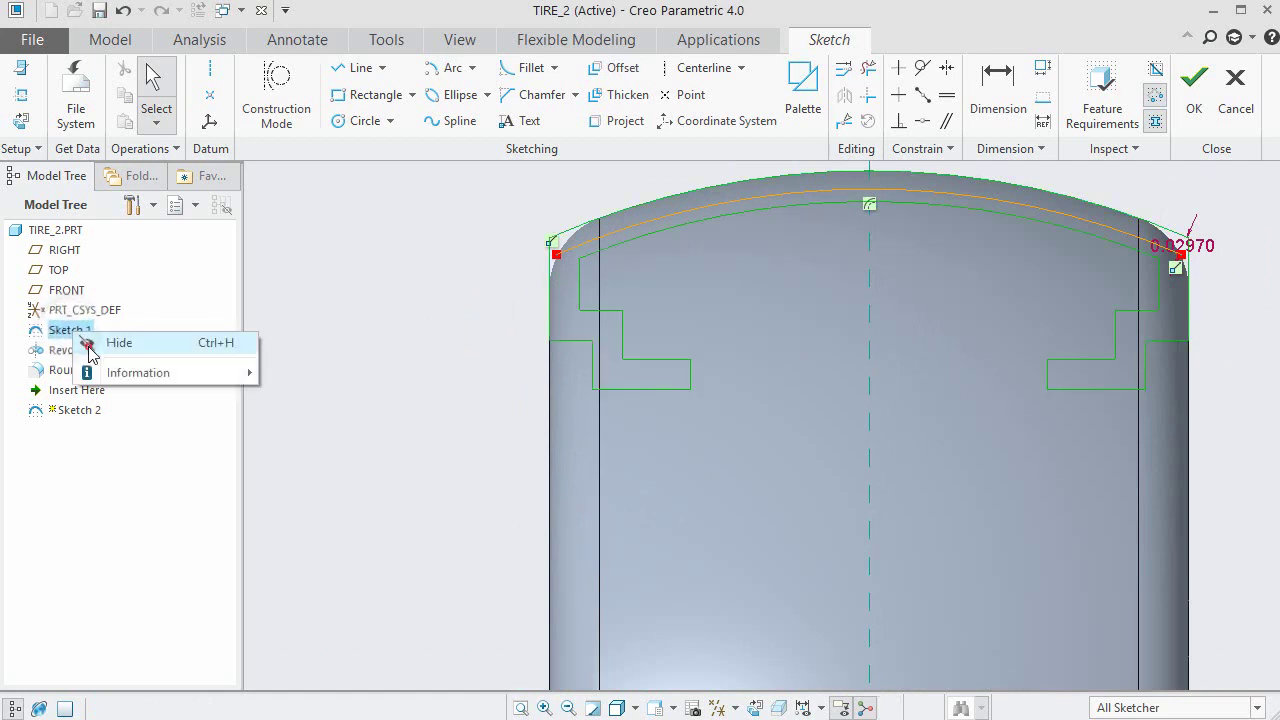
pyautogui.click(95, 341)
pyautogui.click(315, 322)
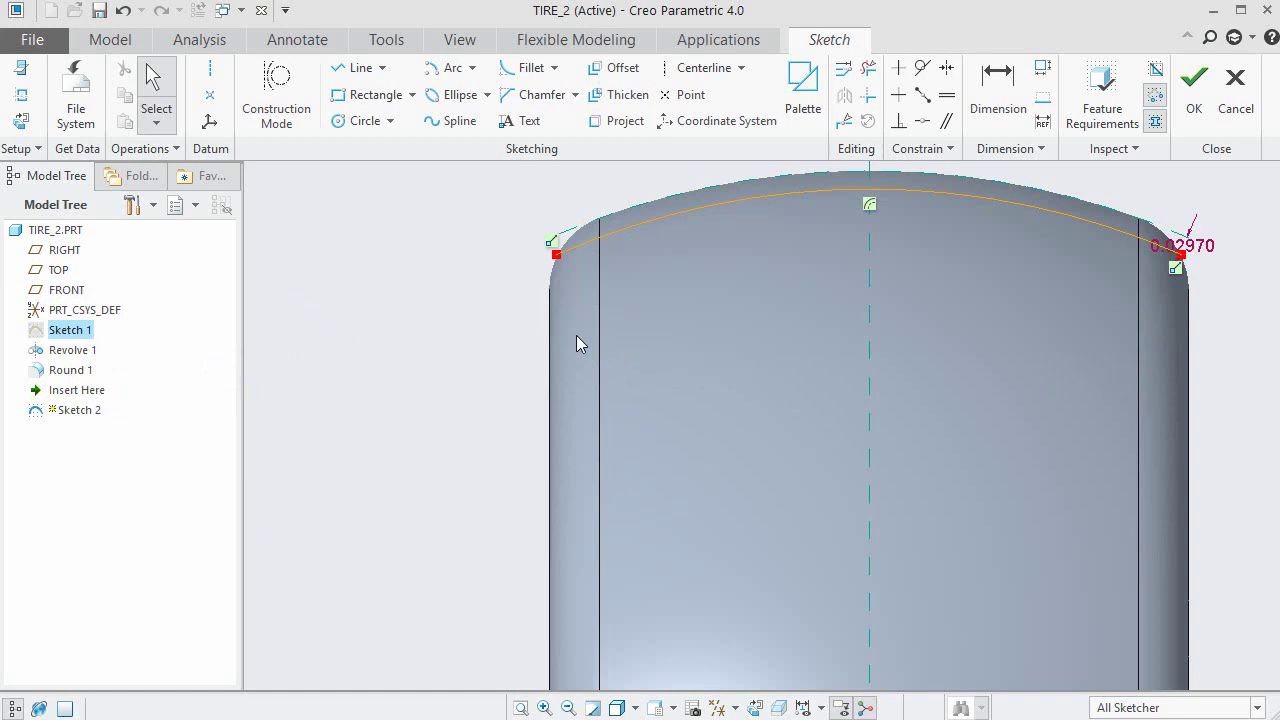
pyautogui.click(1183, 245)
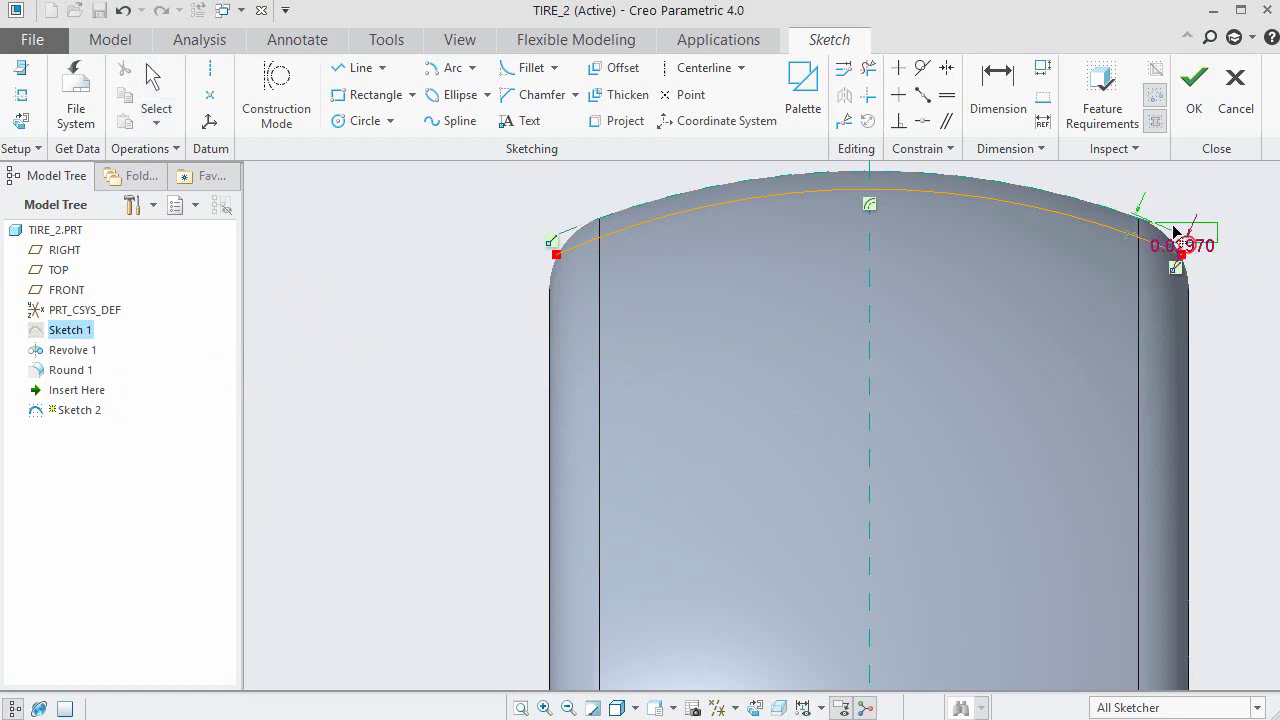
pyautogui.middleClick(1131, 189)
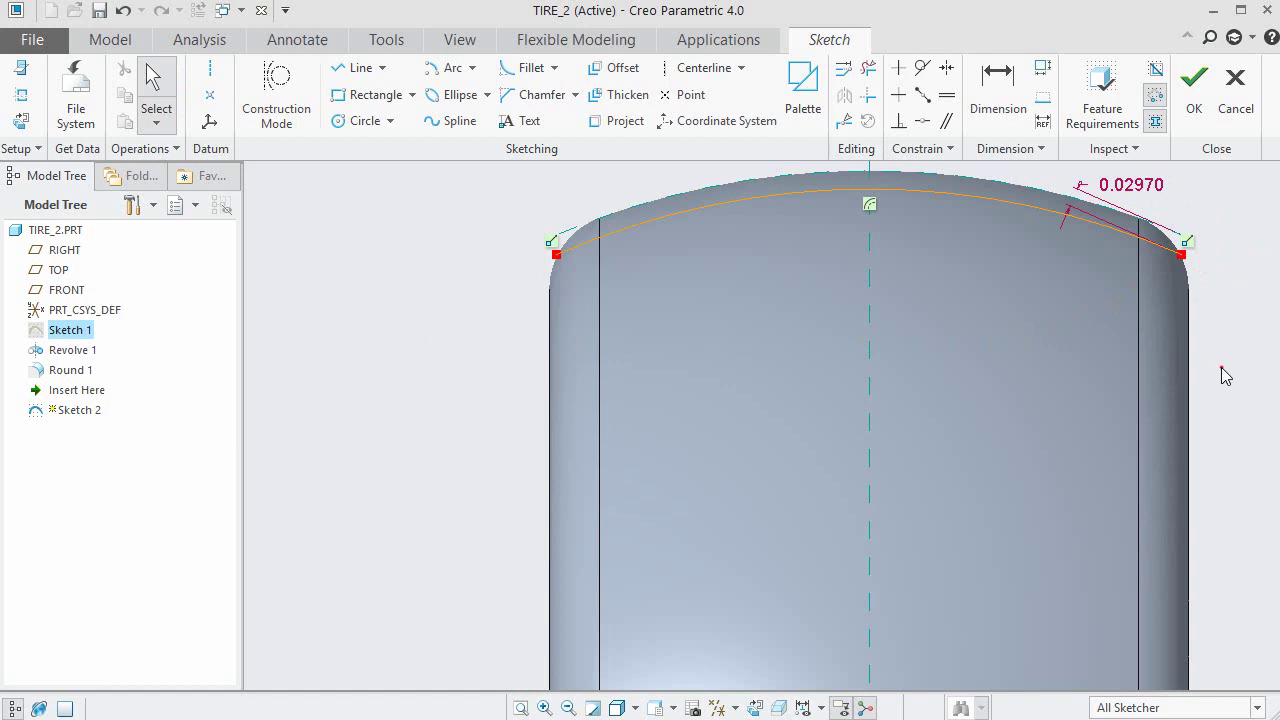
pyautogui.click(1222, 368)
# Add a horizontal datum centerline through the origin along the horizontal reference and finish the sketch.
pyautogui.scroll(4, 443, 350)
pyautogui.scroll(-10, 443, 350)
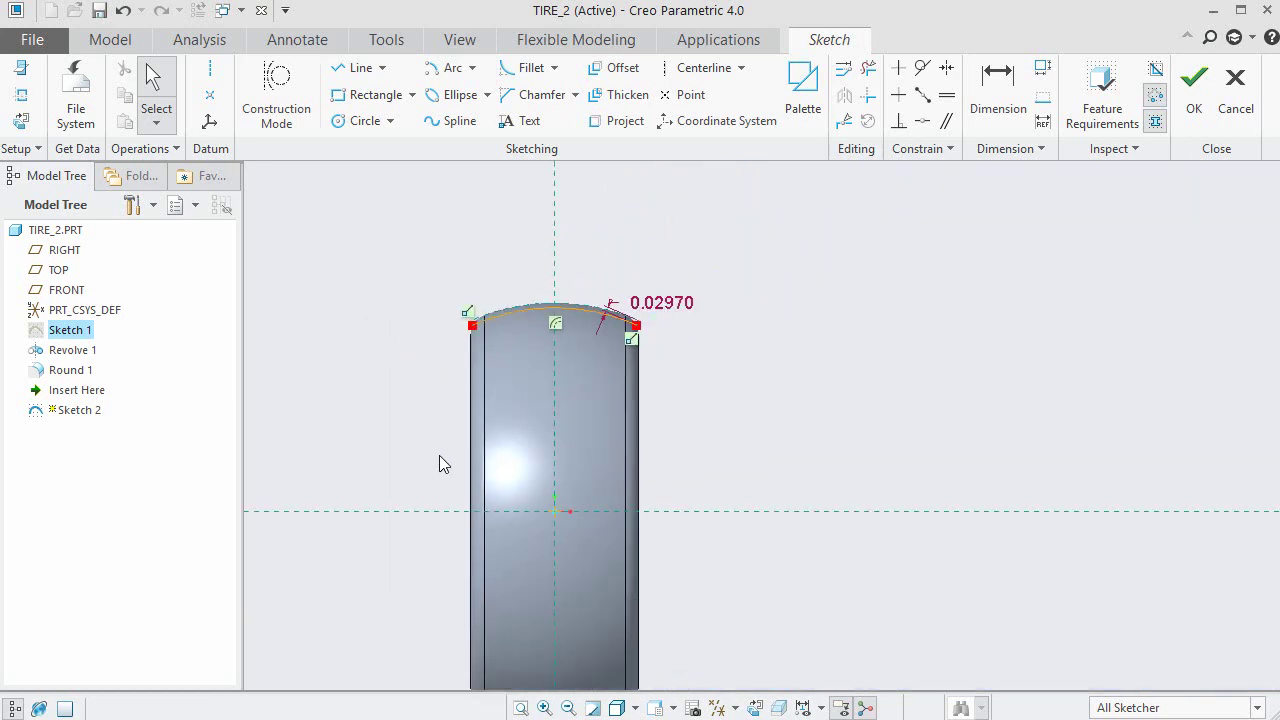
pyautogui.click(210, 67)
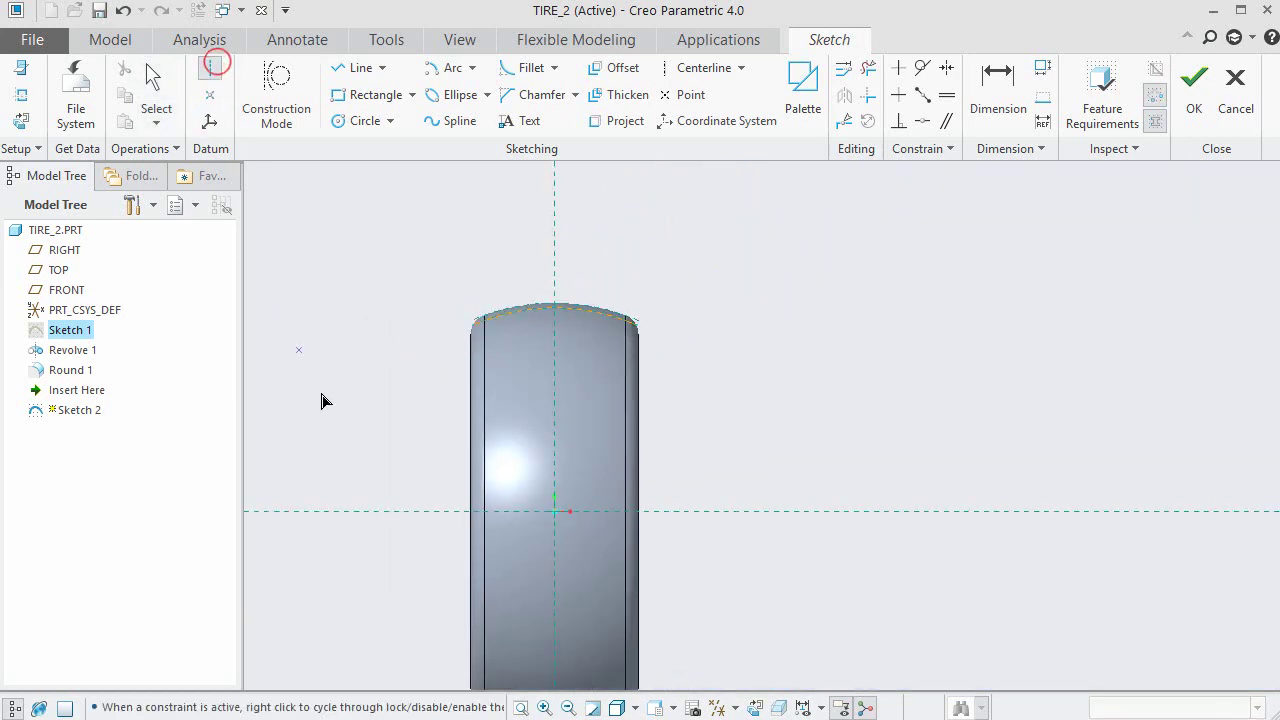
pyautogui.click(360, 512)
pyautogui.click(860, 510)
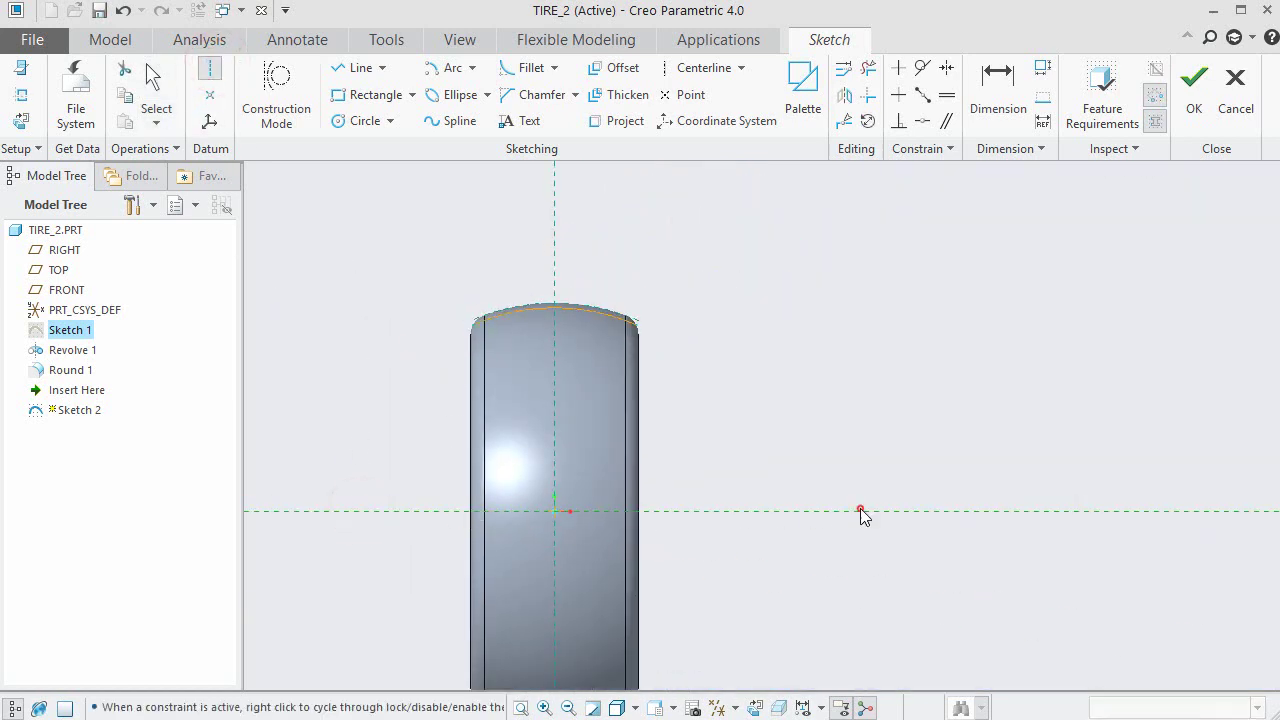
pyautogui.middleClick(915, 393)
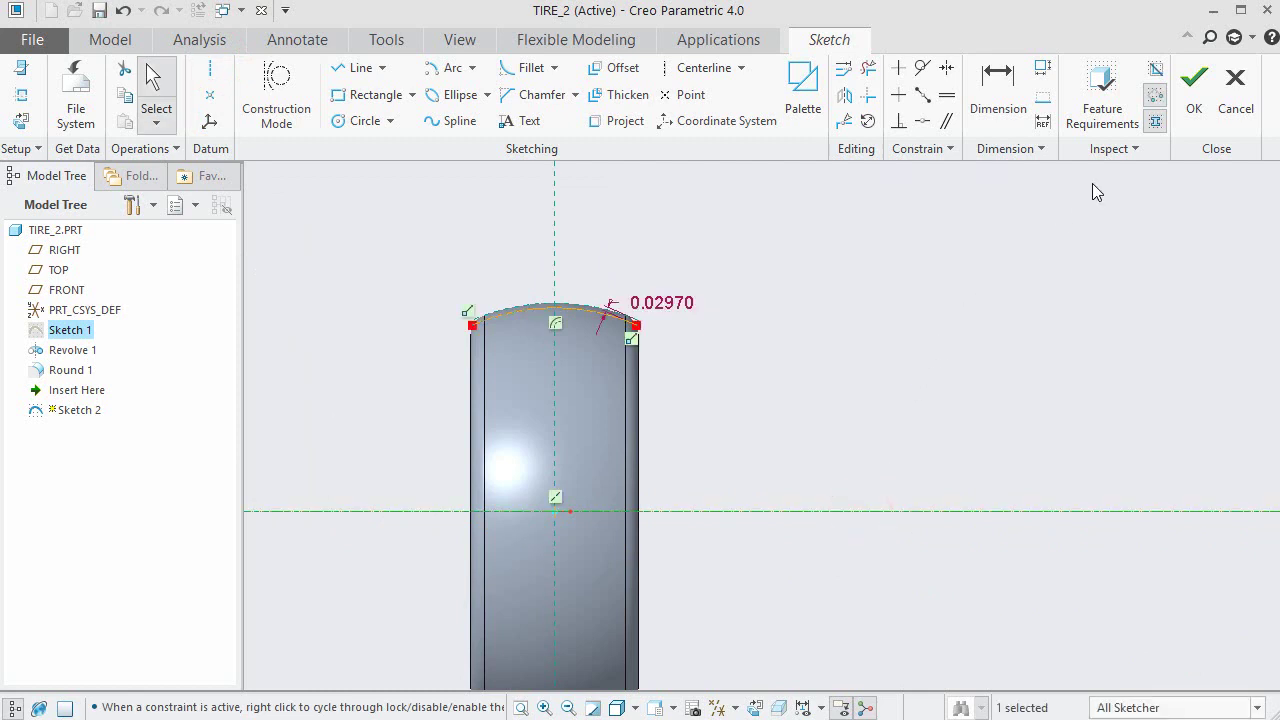
pyautogui.click(1180, 90)
pyautogui.click(908, 346)
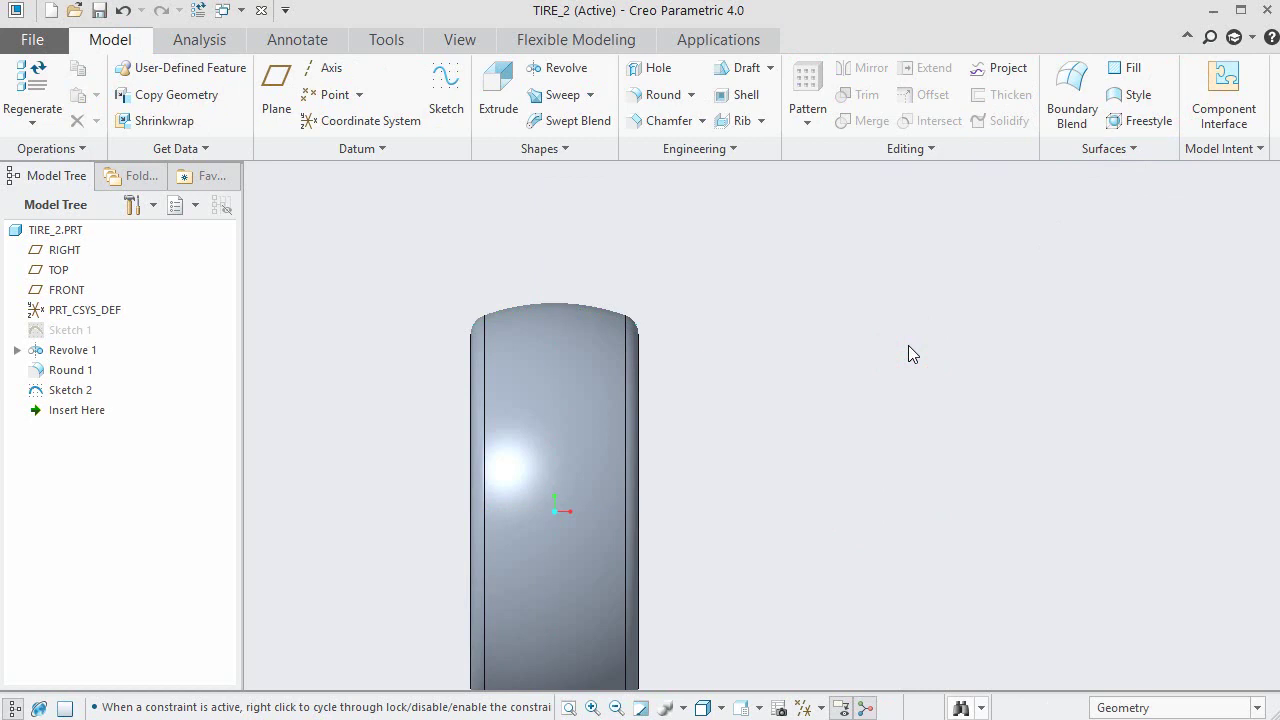
# Start a surface Revolve using the offset arc of Sketch 2, viewed in the default orientation.
pyautogui.hotkey('ctrl', 'd')
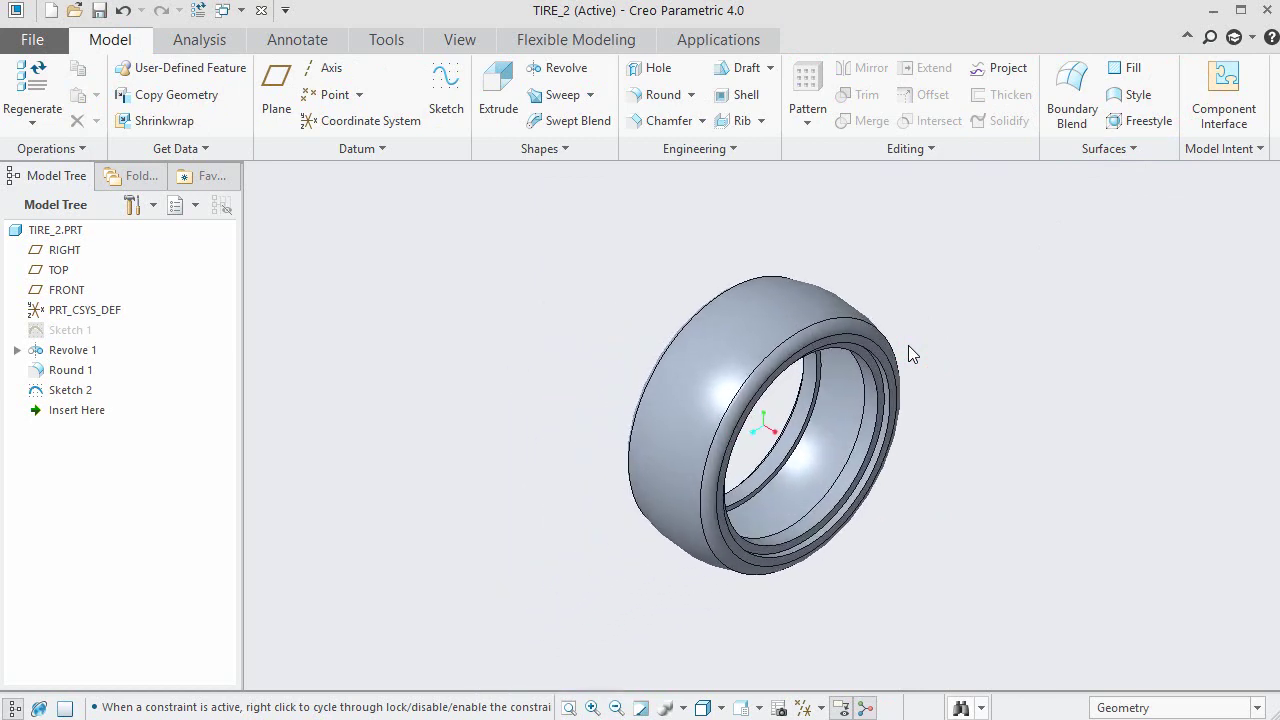
pyautogui.scroll(2, 829, 352)
pyautogui.click(1018, 300)
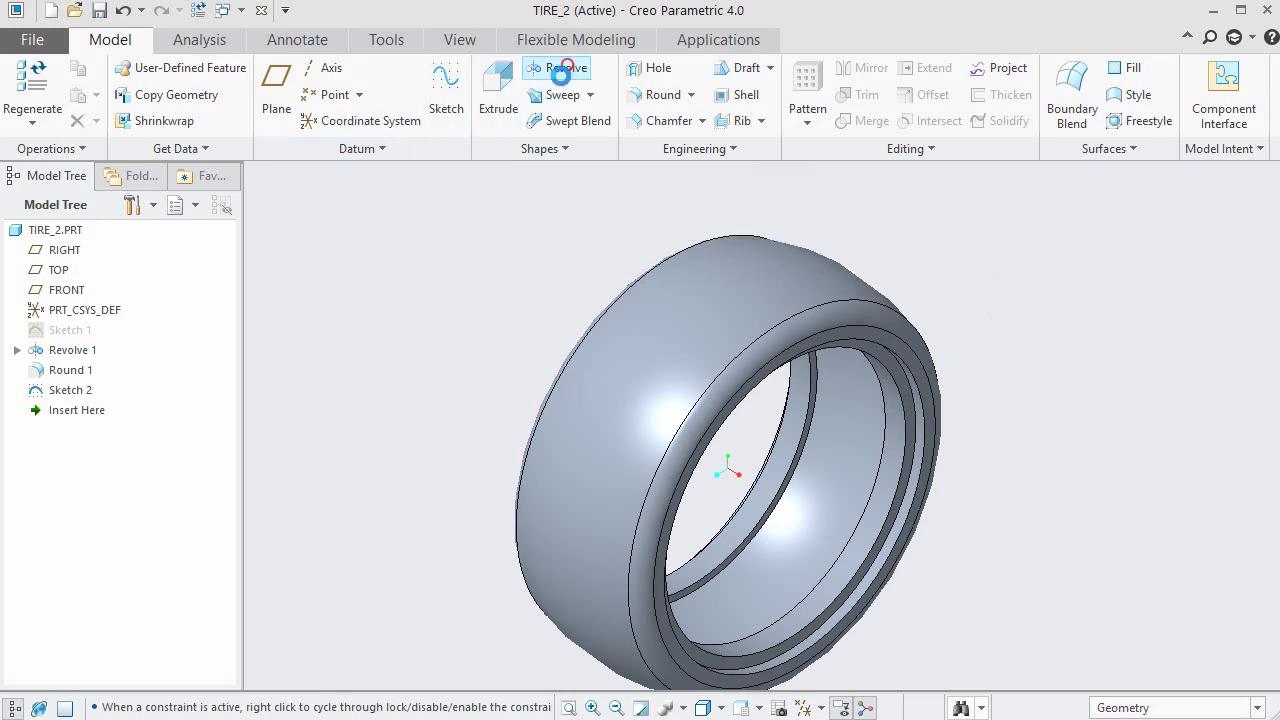
pyautogui.click(566, 66)
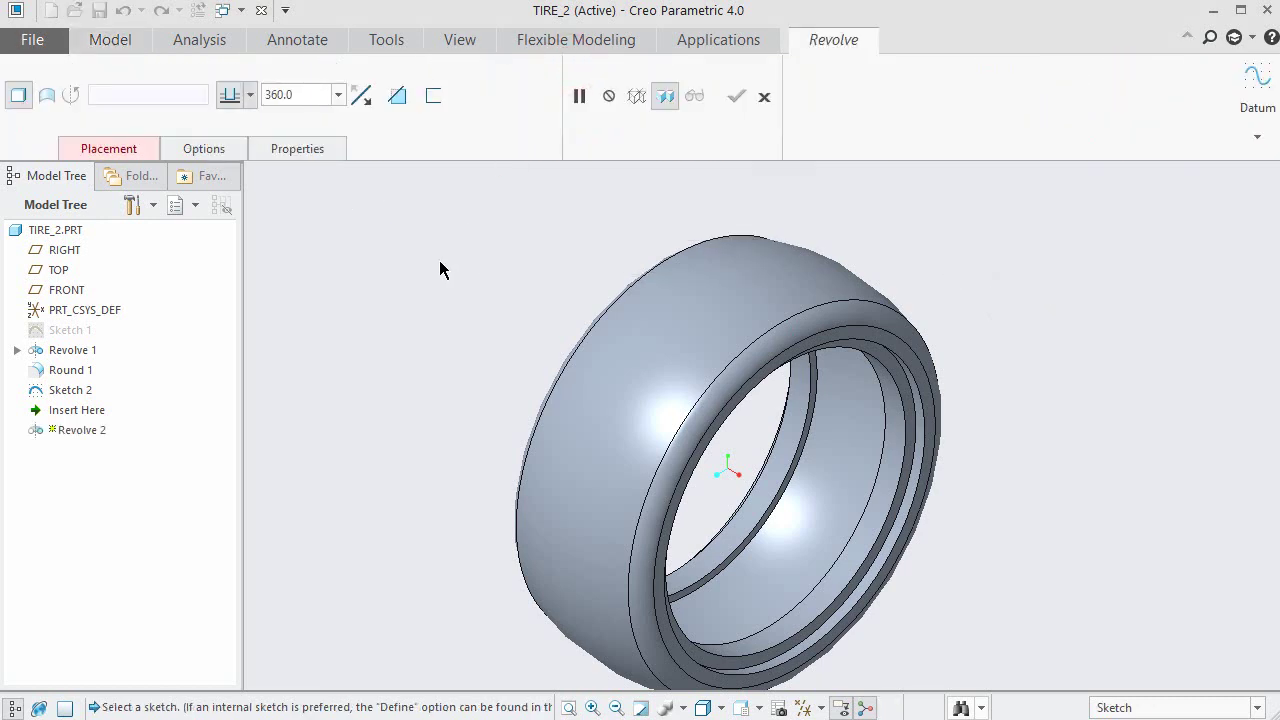
pyautogui.click(47, 99)
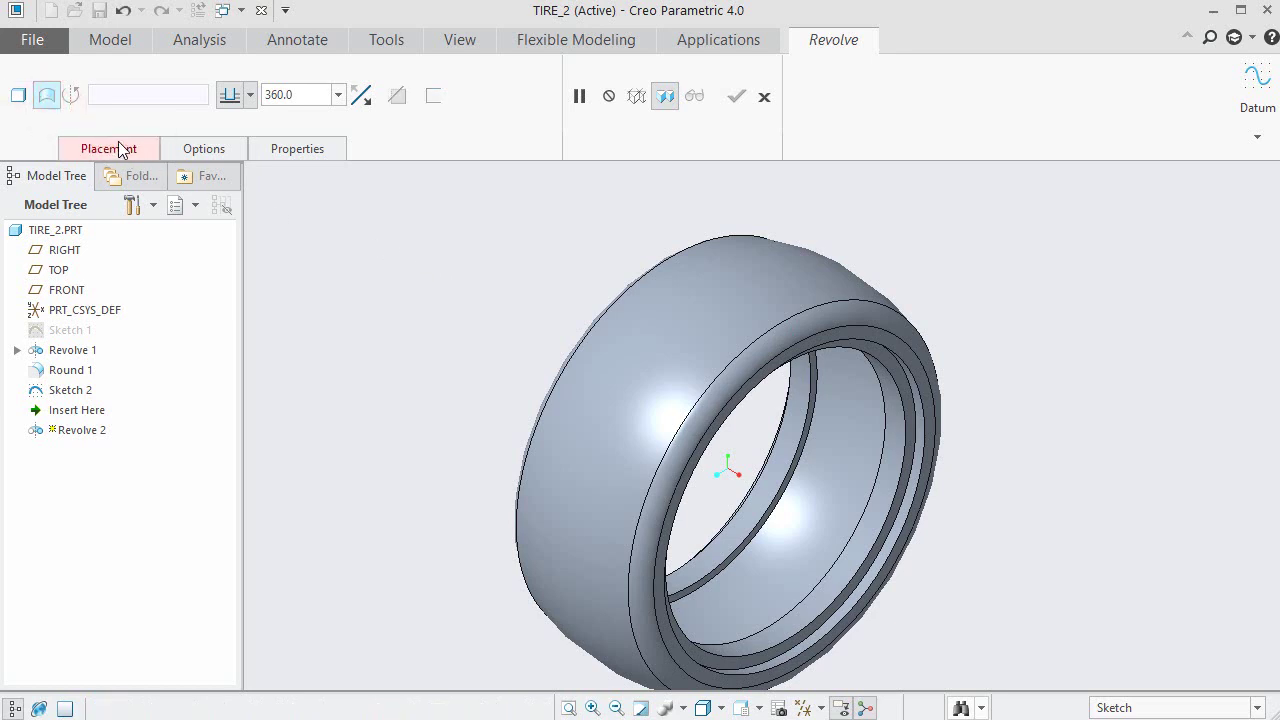
pyautogui.click(792, 342)
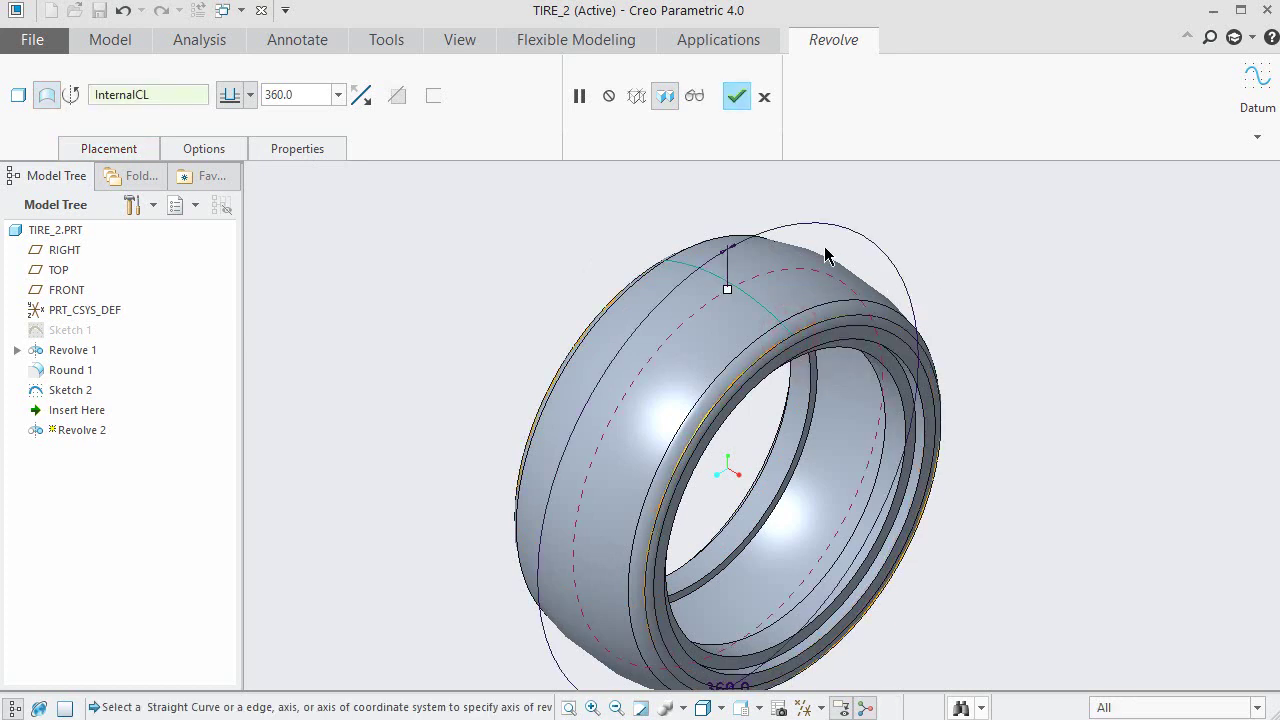
# Make the surface revolve symmetric about the sketch plane with a 90° angle and complete the feature.
pyautogui.click(250, 95)
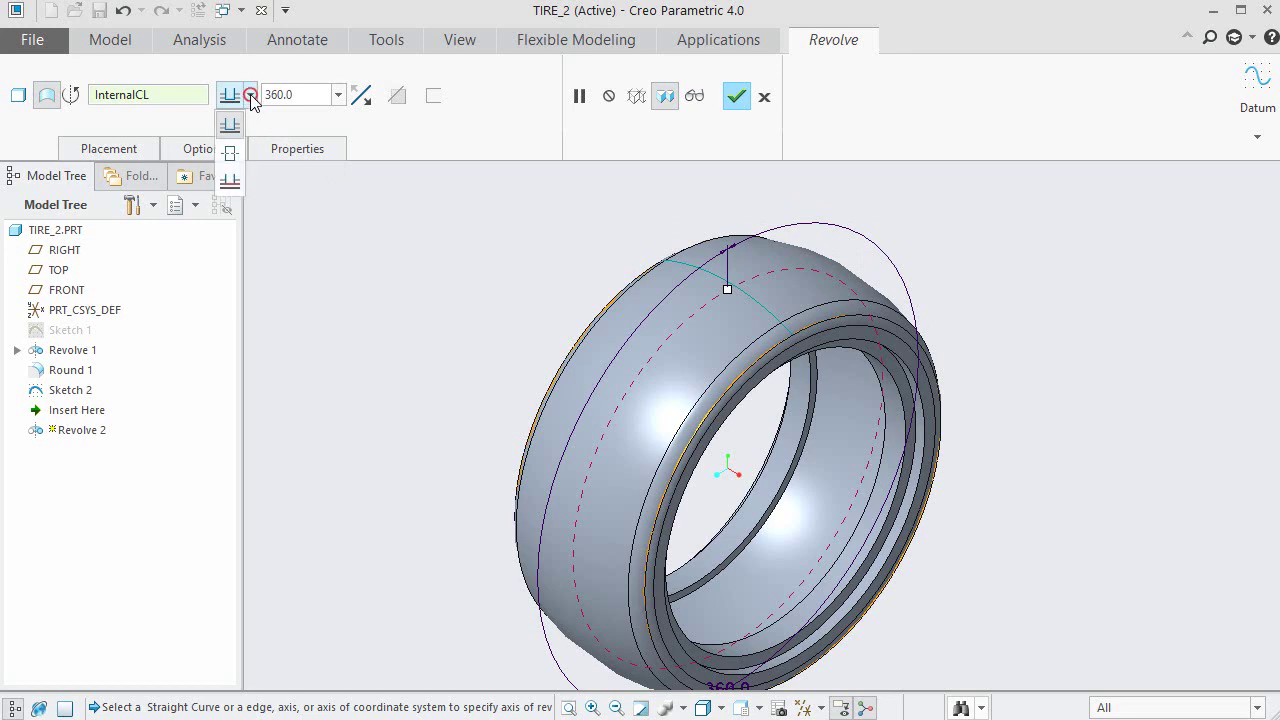
pyautogui.click(233, 156)
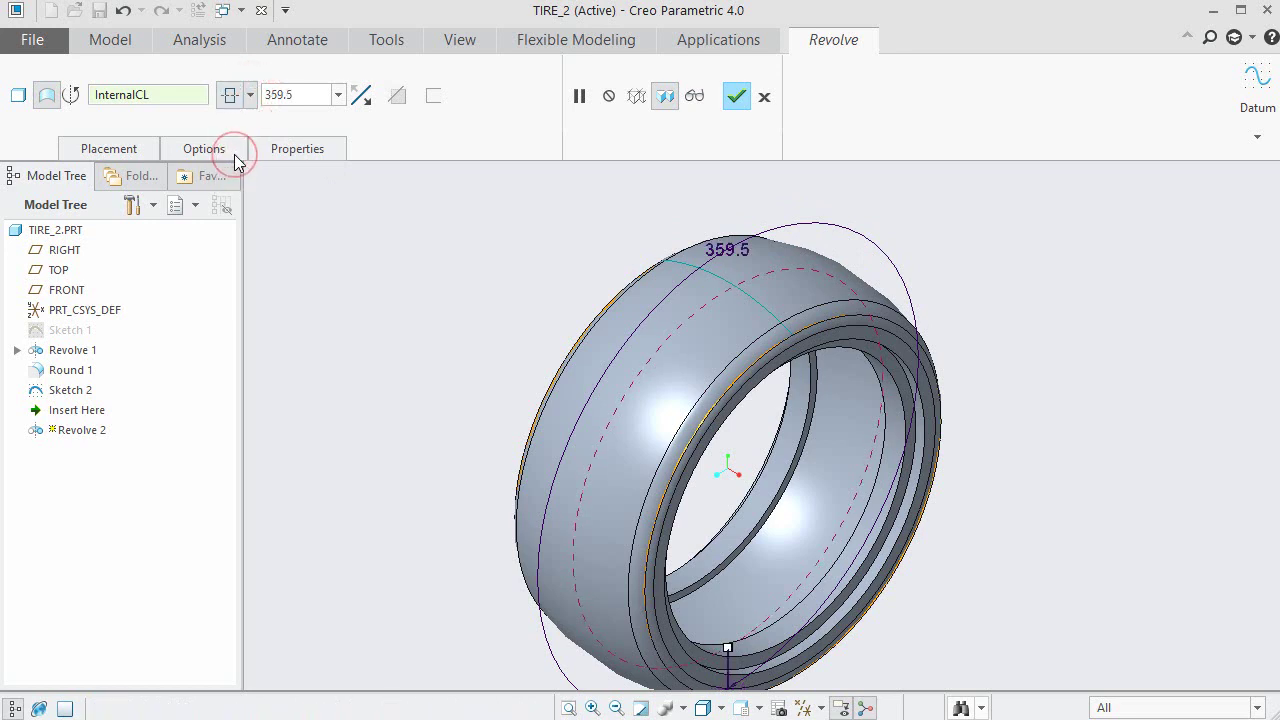
pyautogui.doubleClick(284, 95)
pyautogui.write('9')
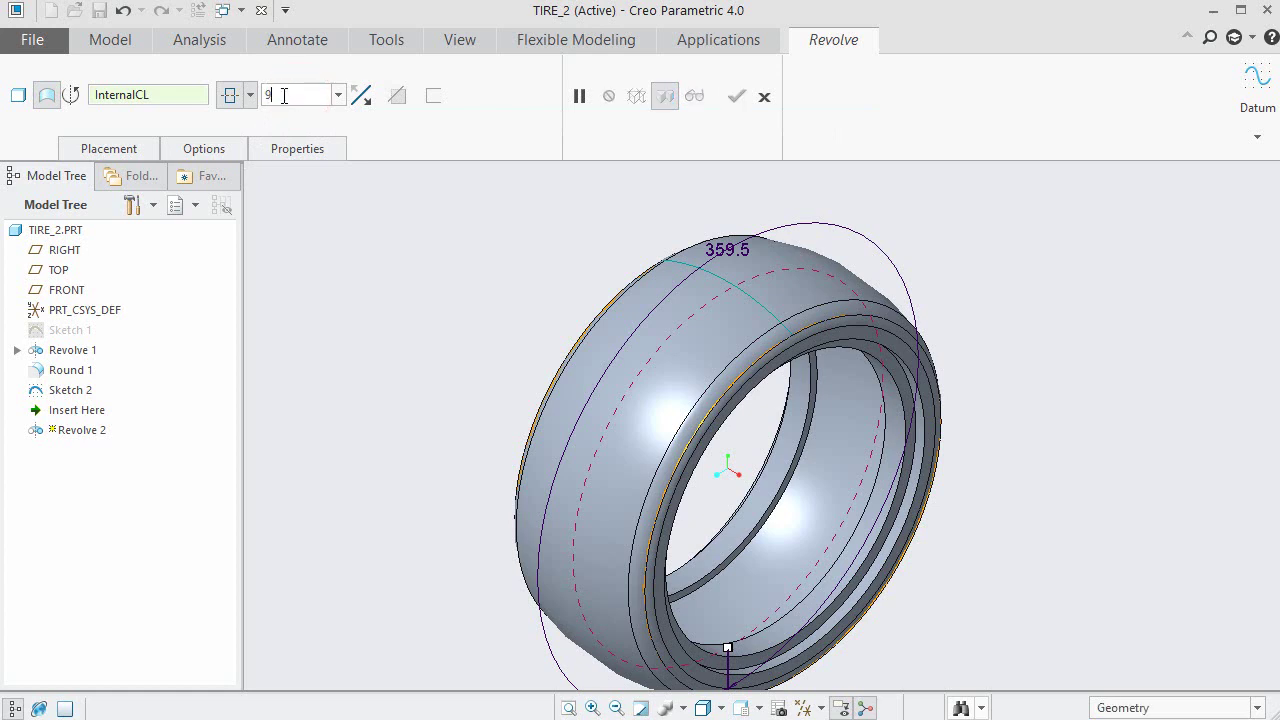
pyautogui.write('0')
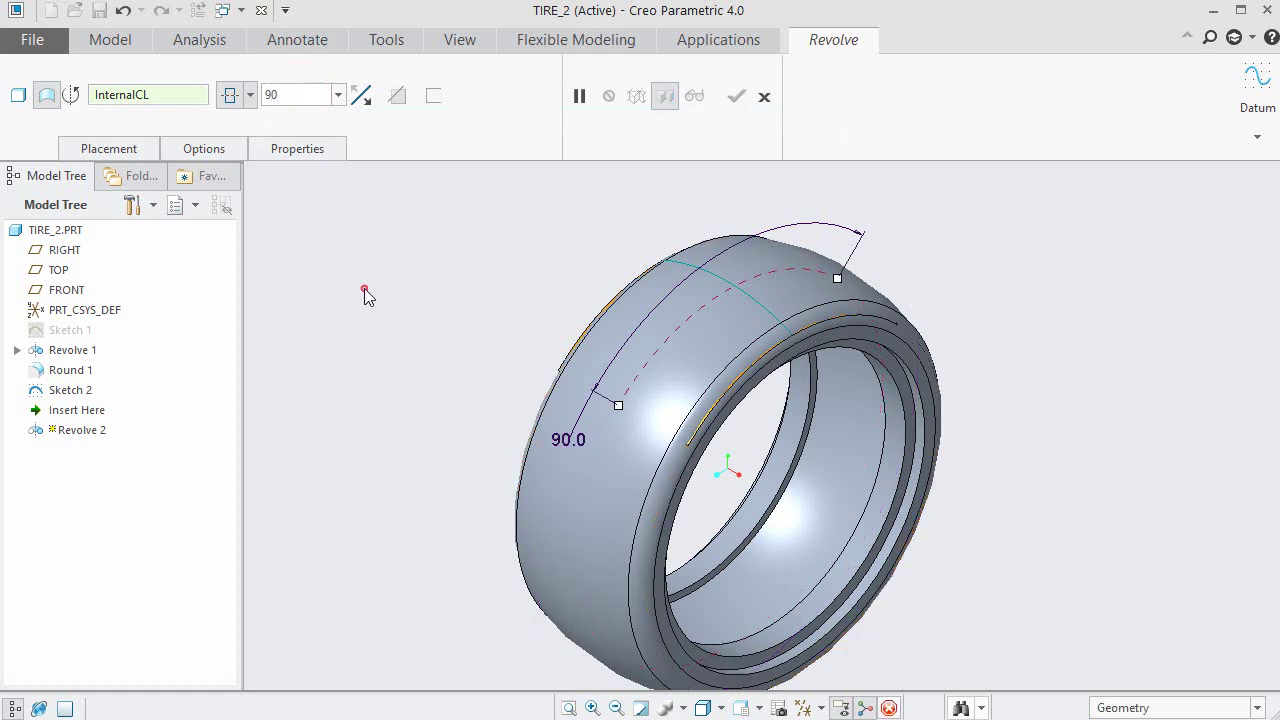
pyautogui.click(364, 288)
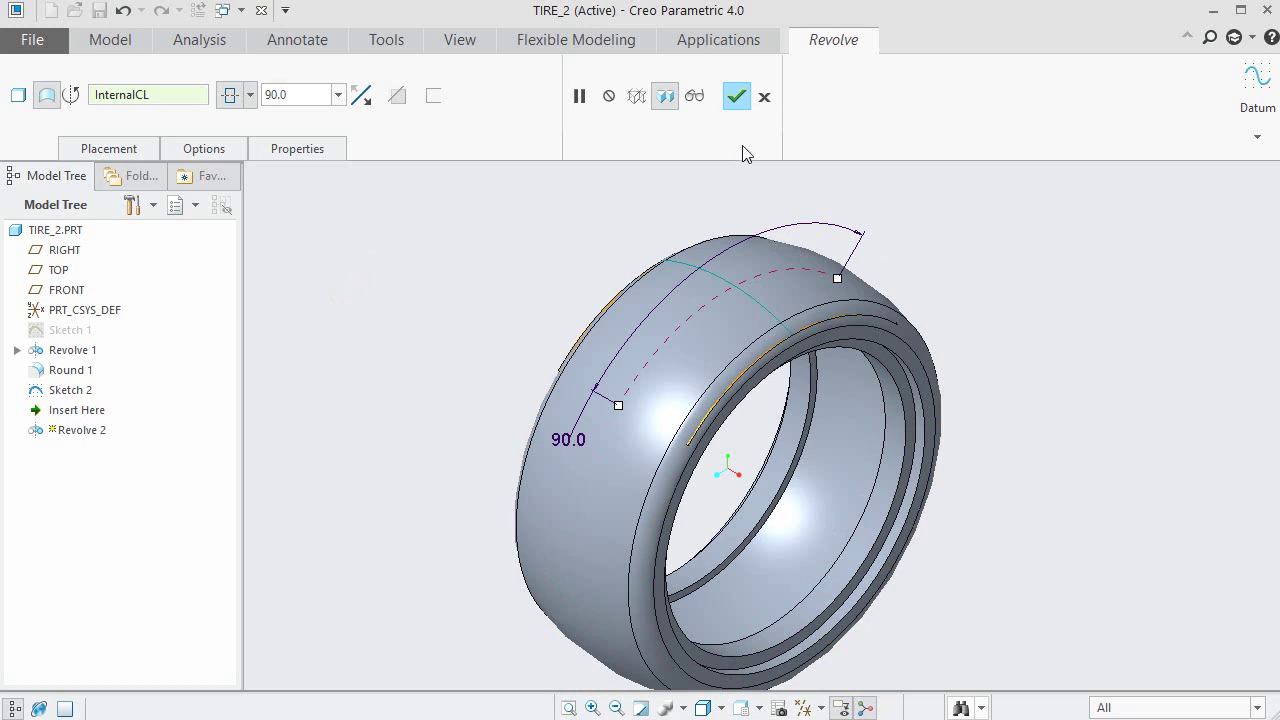
pyautogui.click(737, 98)
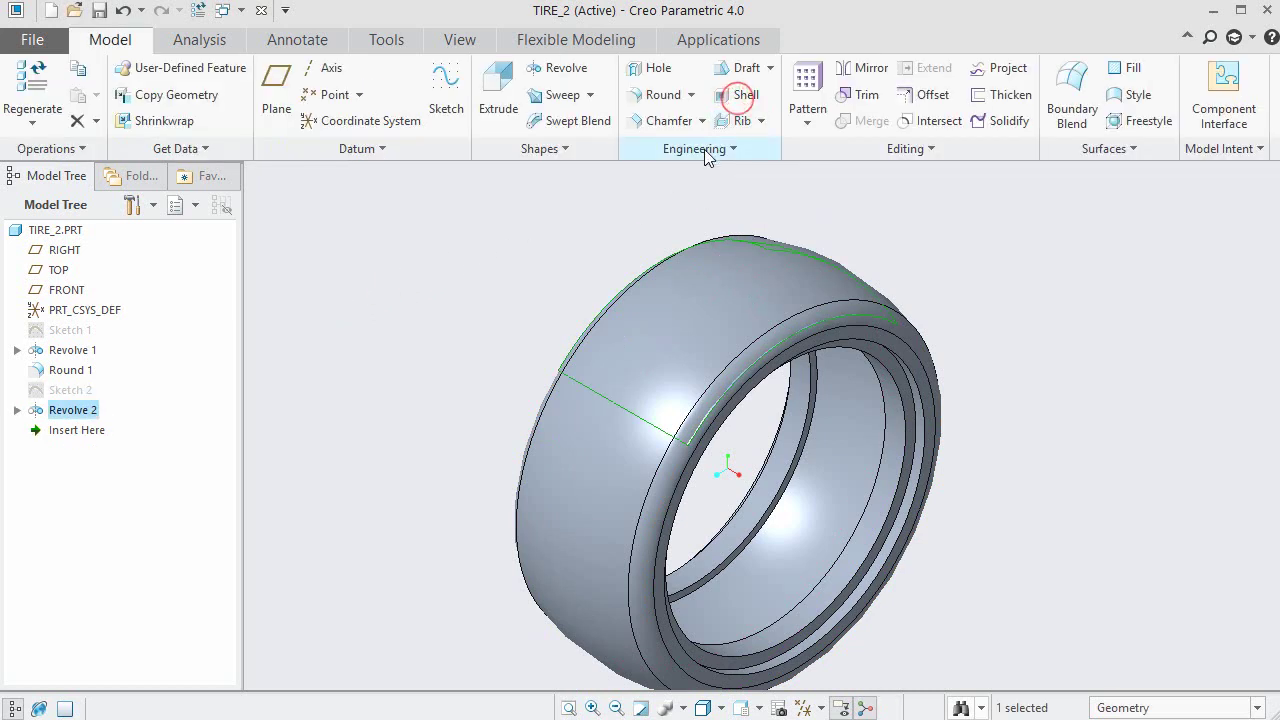
pyautogui.click(359, 398)
# Restore the default orientation and save the TIRE_2 part.
pyautogui.hotkey('ctrl', 'd')
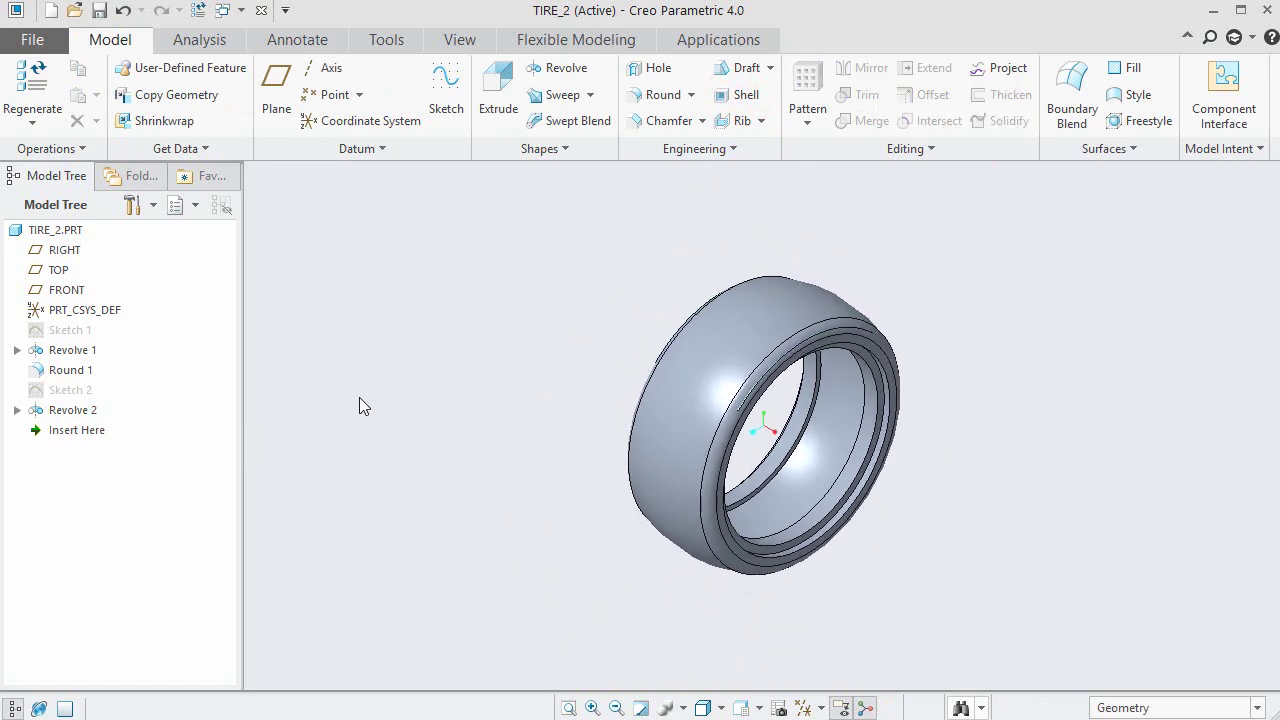
pyautogui.click(99, 10)
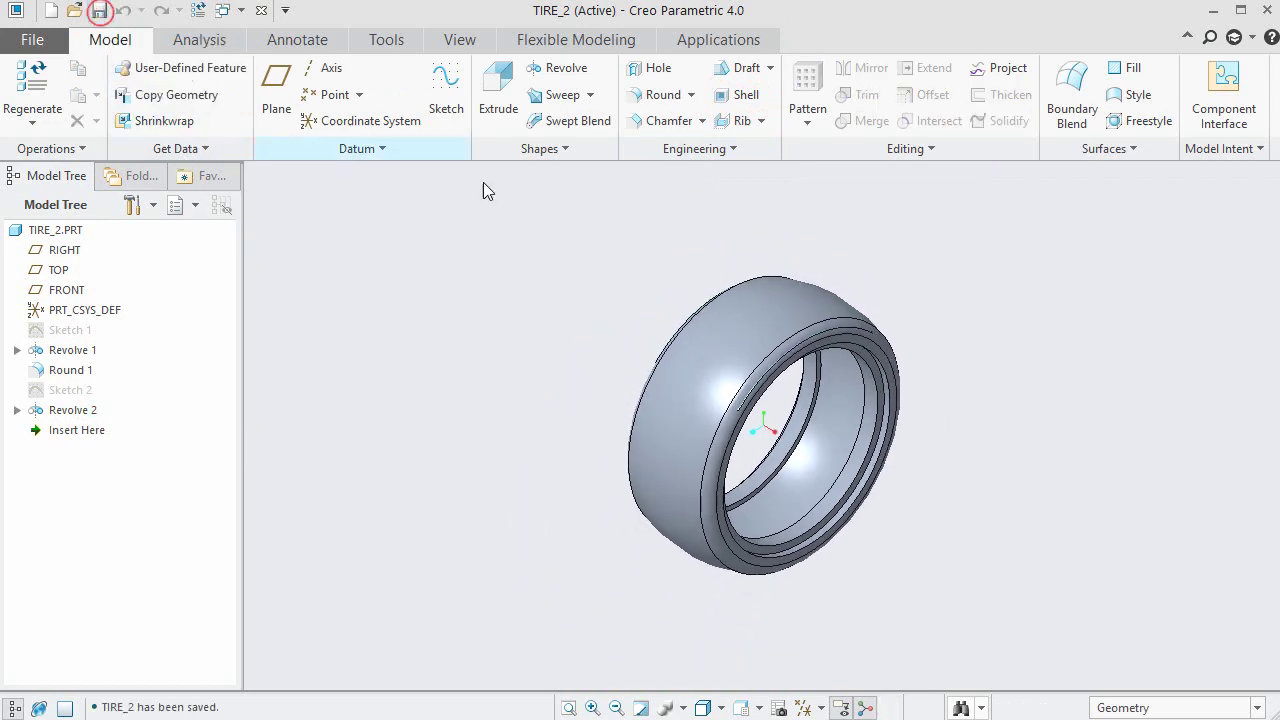
pyautogui.click(868, 330)
pyautogui.click(1008, 331)
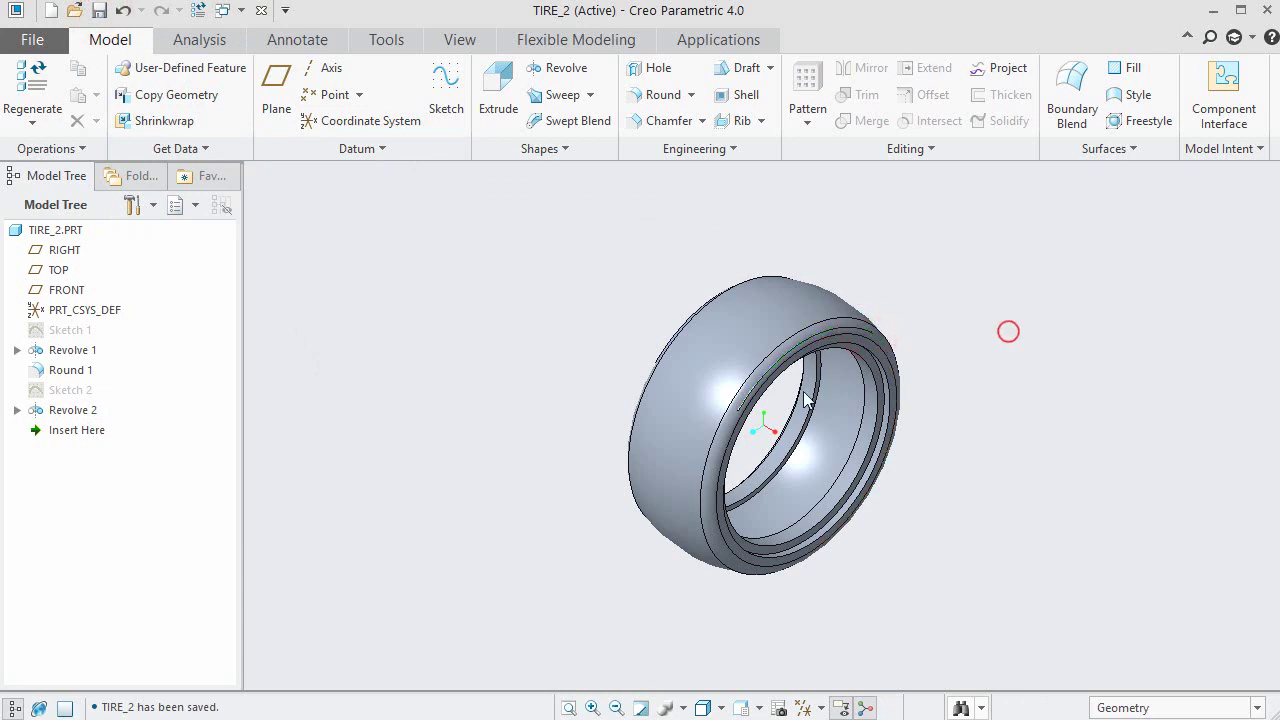
pyautogui.click(82, 411)
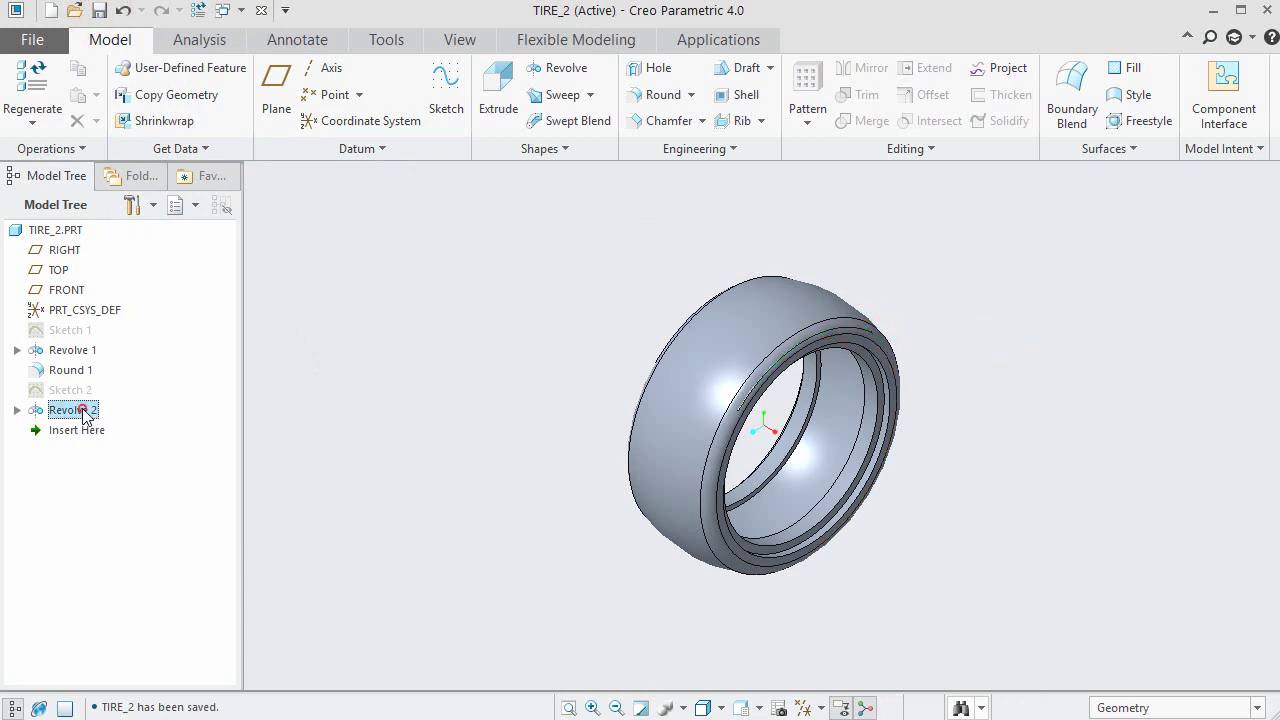
pyautogui.click(361, 395)
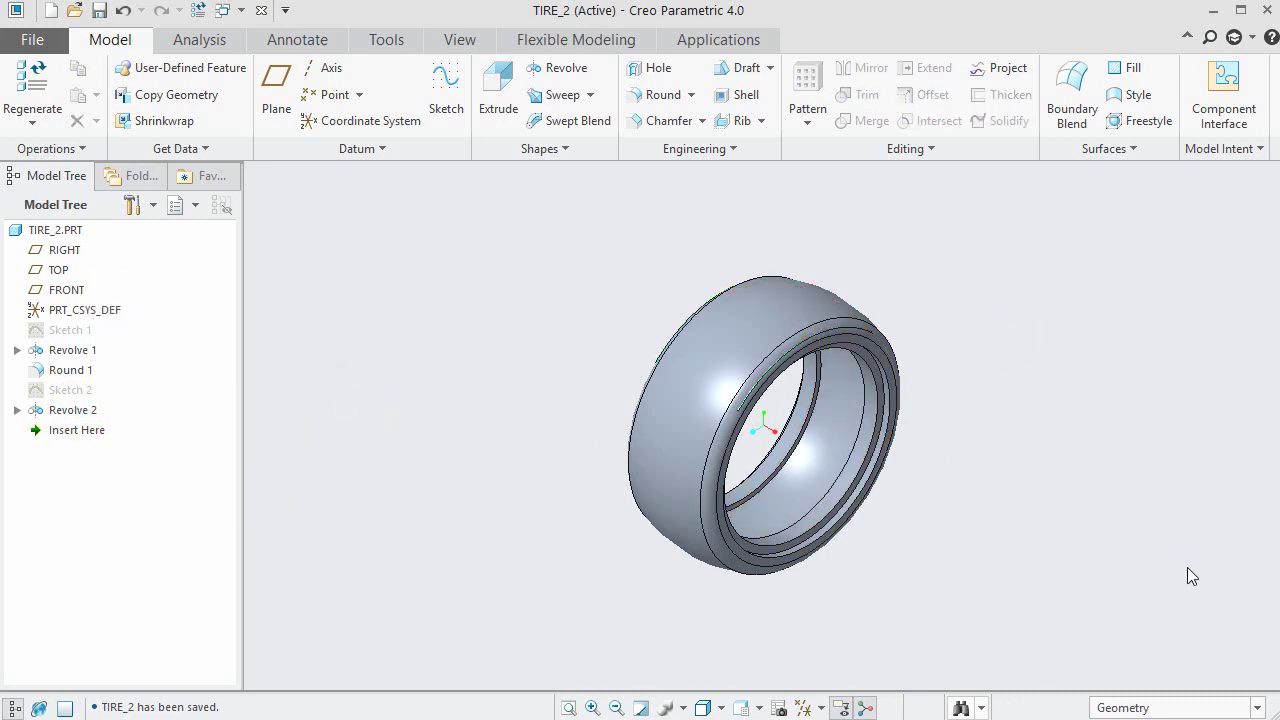
# Turn on the display of the datum planes.
pyautogui.click(1202, 615)
pyautogui.click(815, 700)
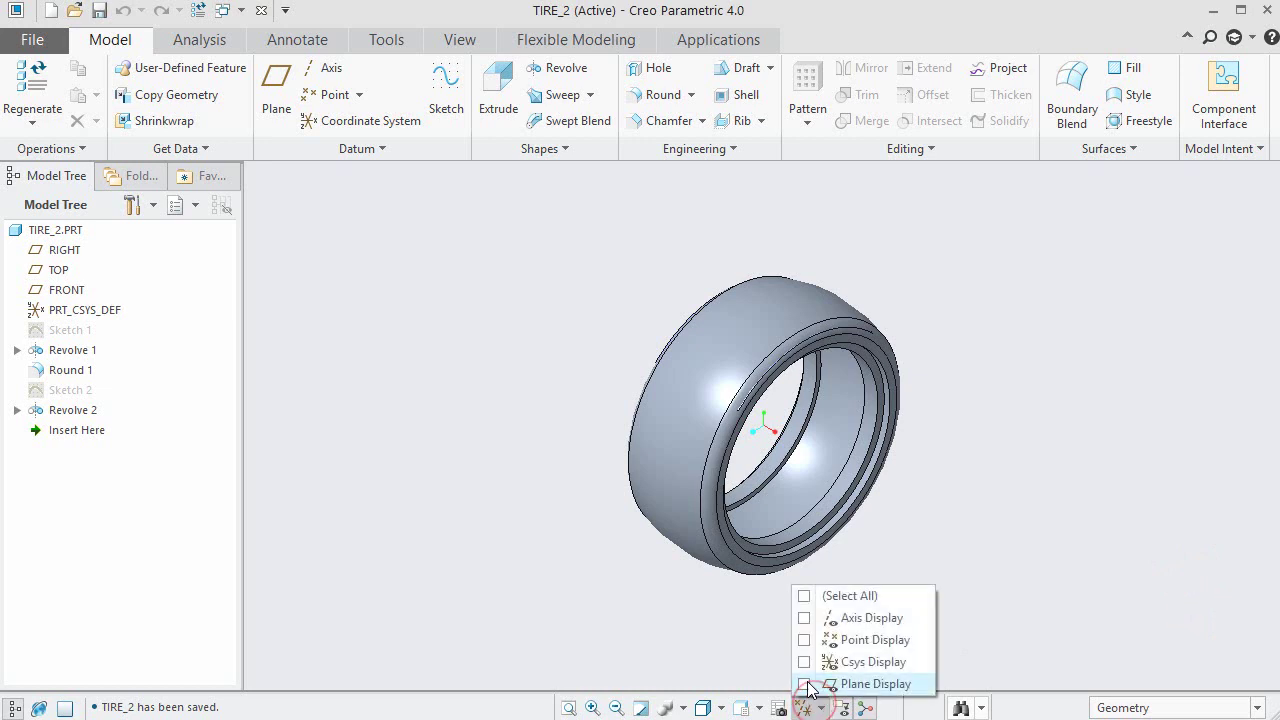
pyautogui.click(804, 684)
pyautogui.click(1095, 437)
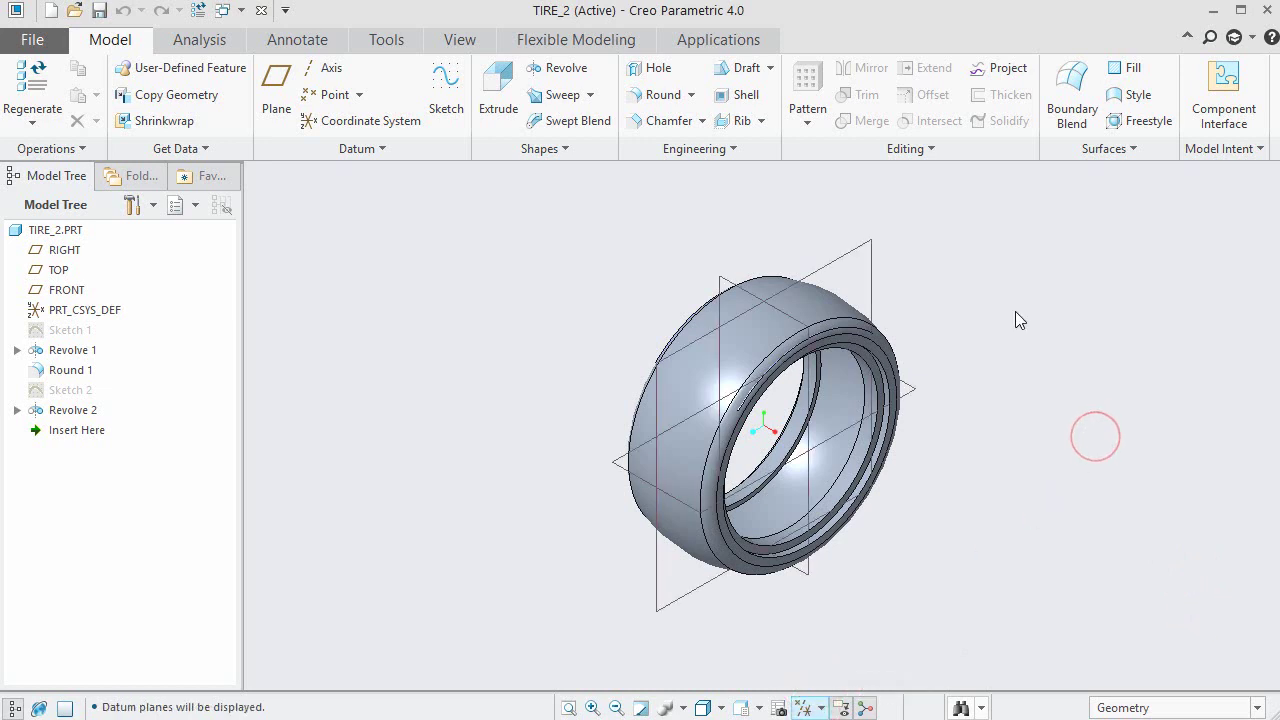
# Create a datum plane offset 1.375 upward from the TOP plane.
pyautogui.click(276, 90)
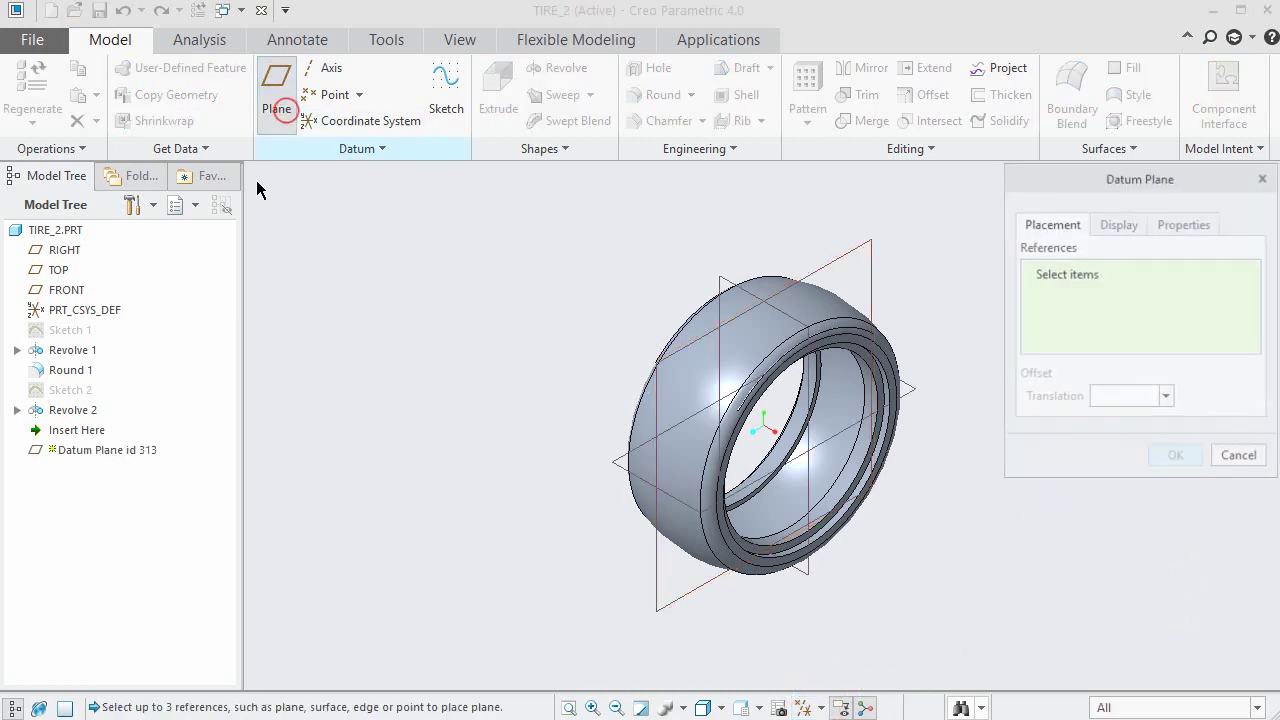
pyautogui.click(620, 464)
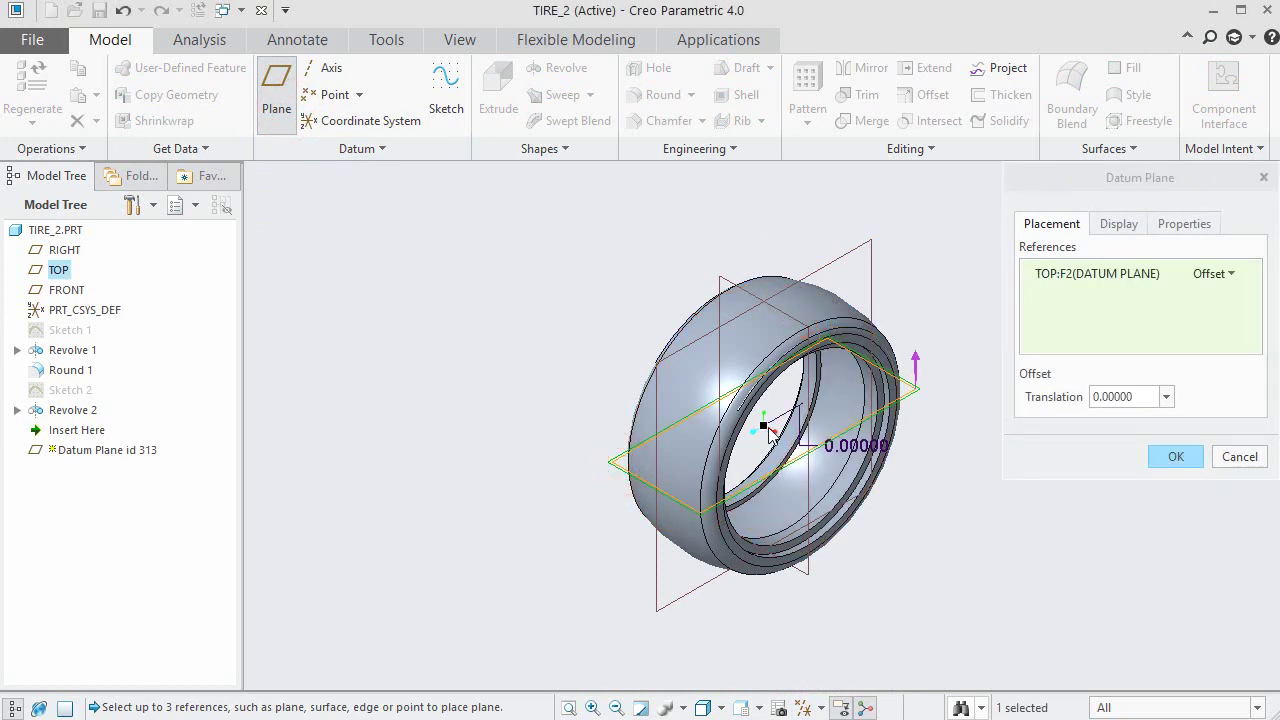
pyautogui.moveTo(763, 427); pyautogui.dragTo(763, 302)
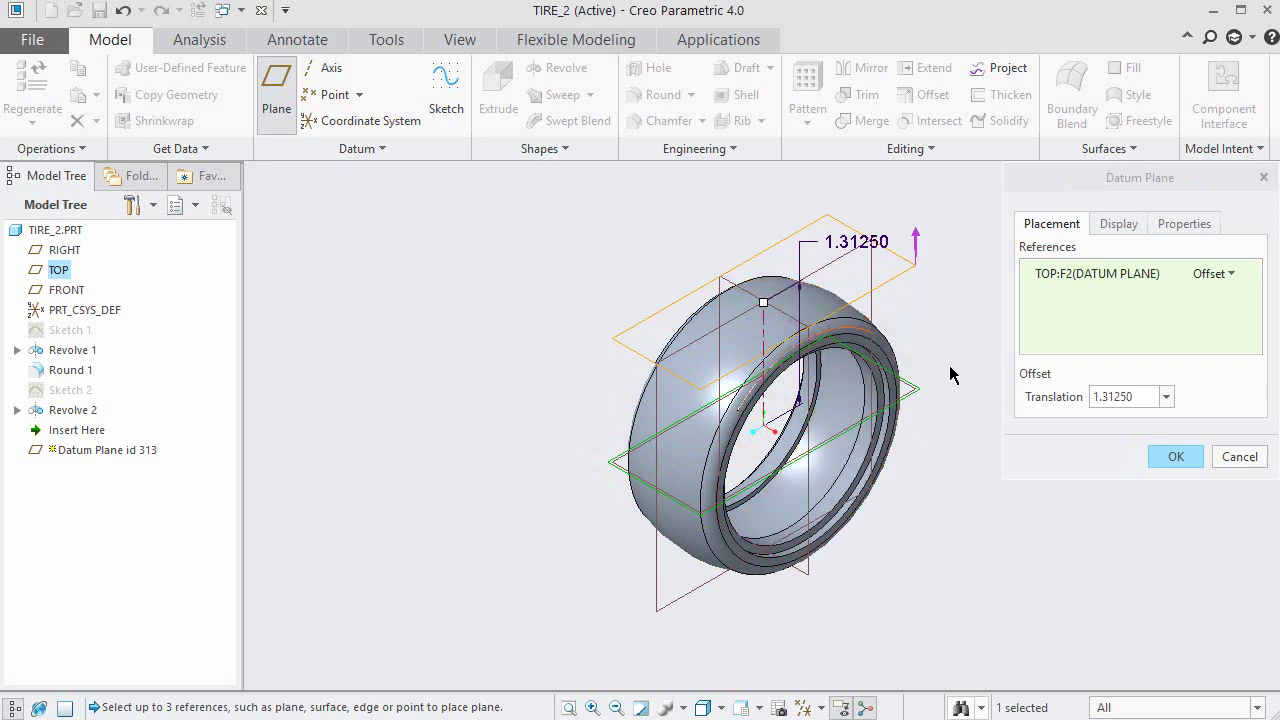
pyautogui.doubleClick(1146, 400)
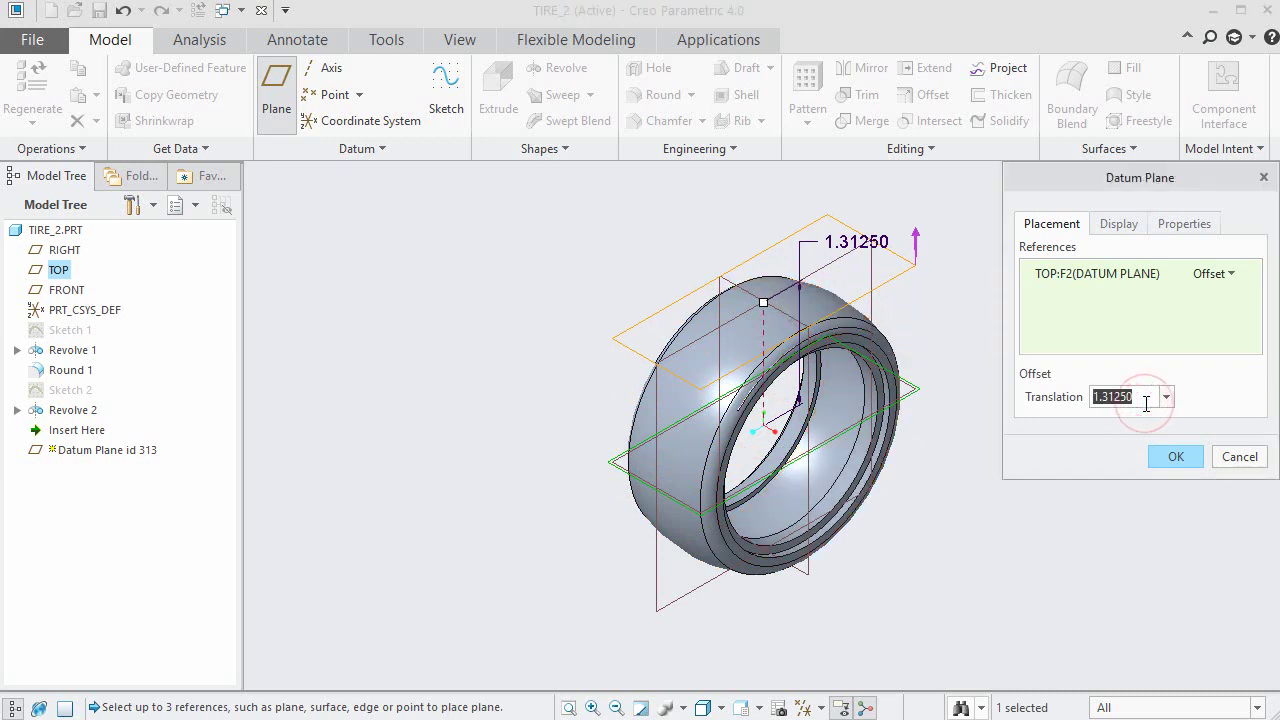
pyautogui.write('1.37')
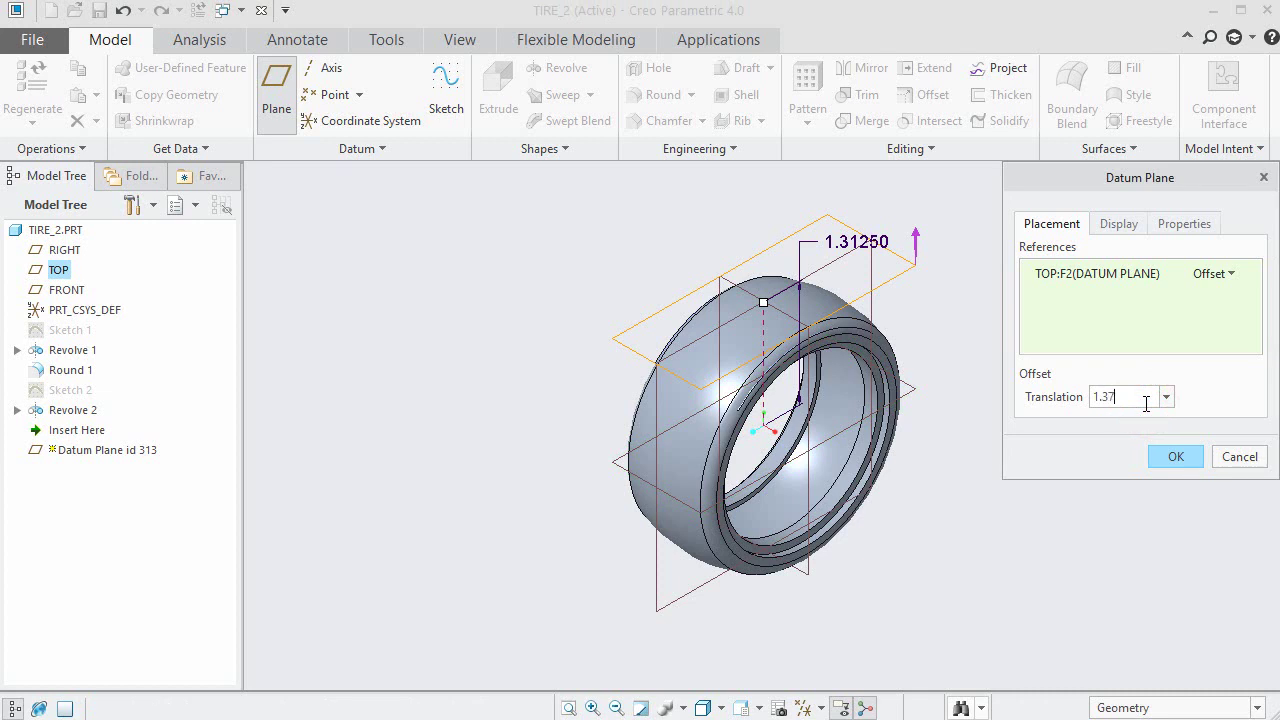
pyautogui.press('Return')
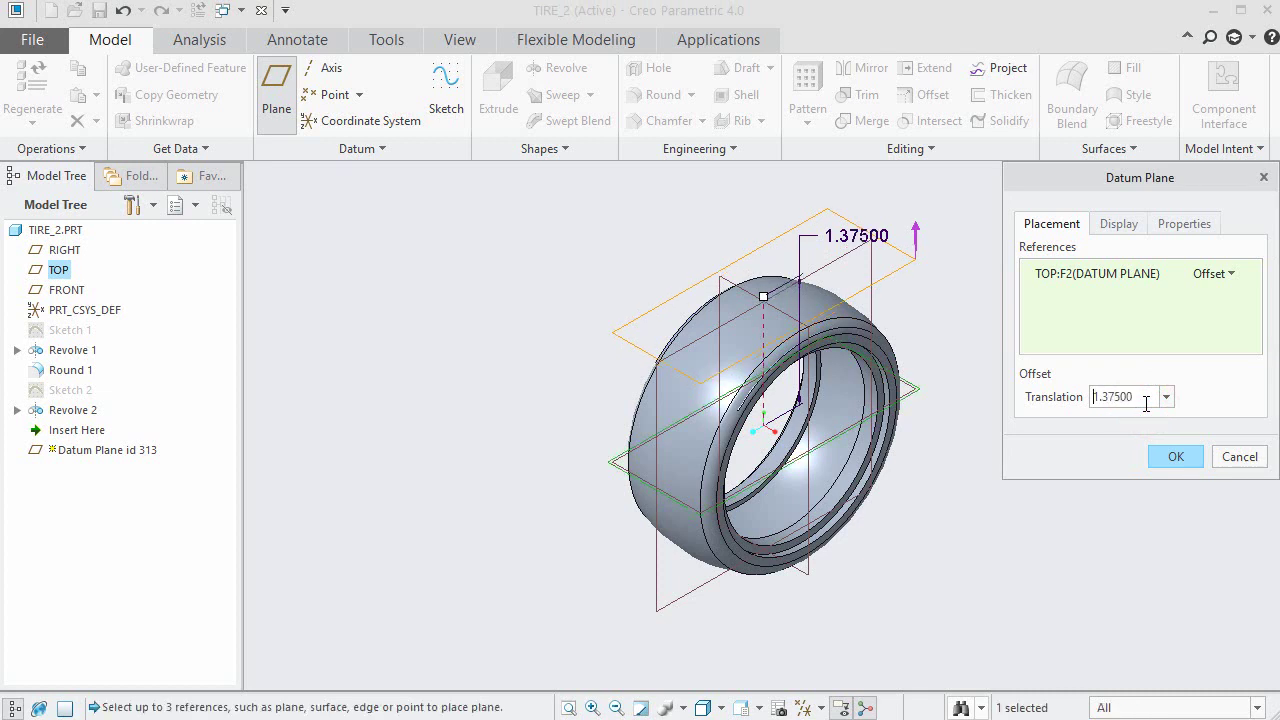
pyautogui.click(1170, 456)
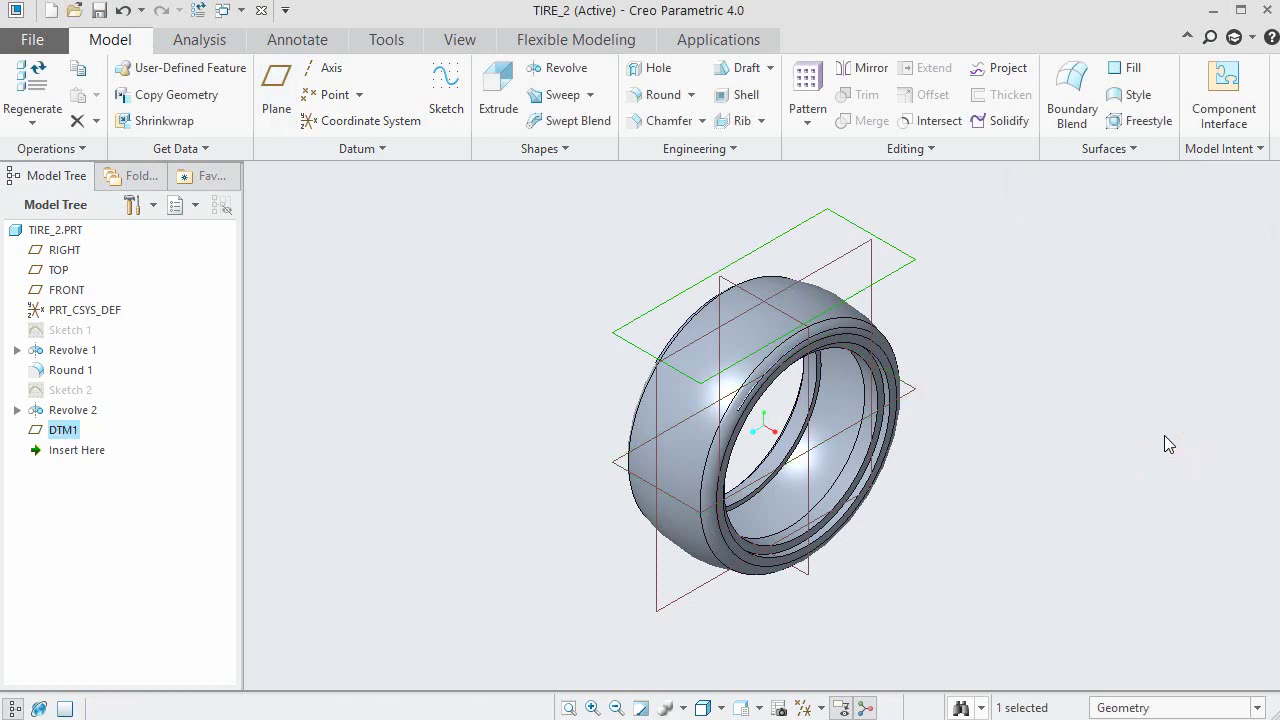
pyautogui.click(1164, 435)
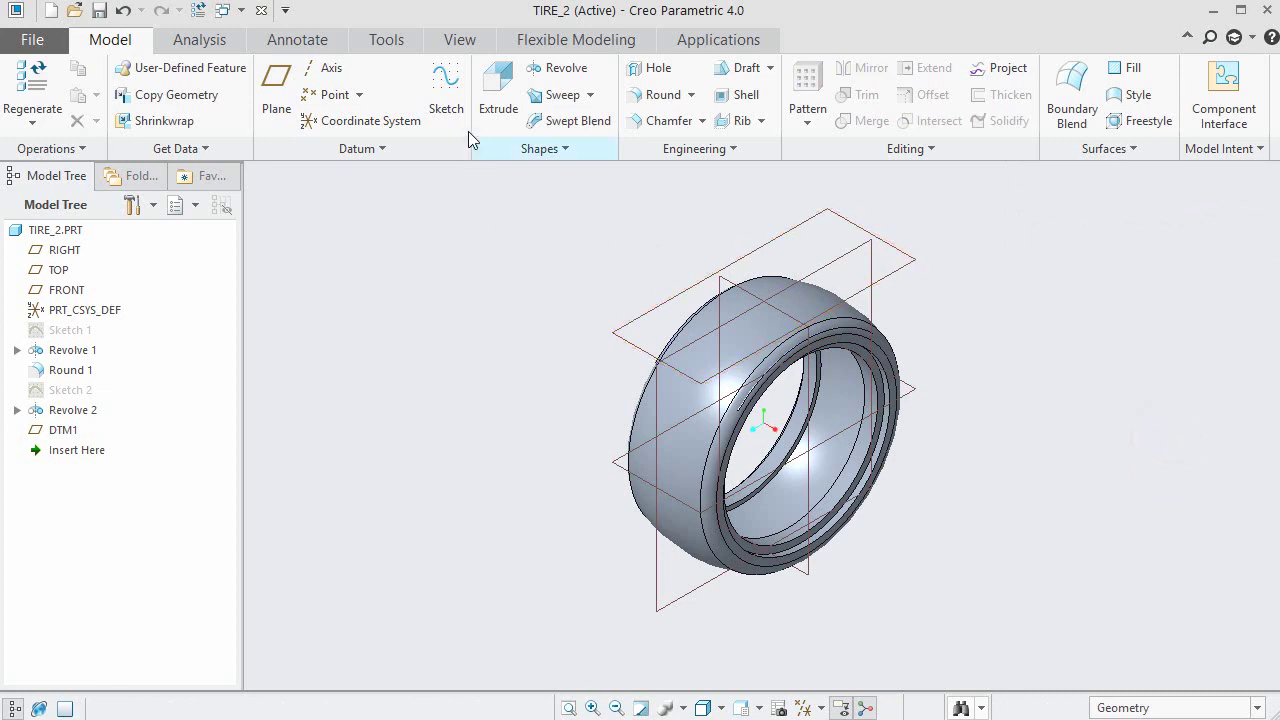
# Start a sketch on datum plane DTM1, using the RIGHT plane as the right-facing orientation reference.
pyautogui.click(446, 100)
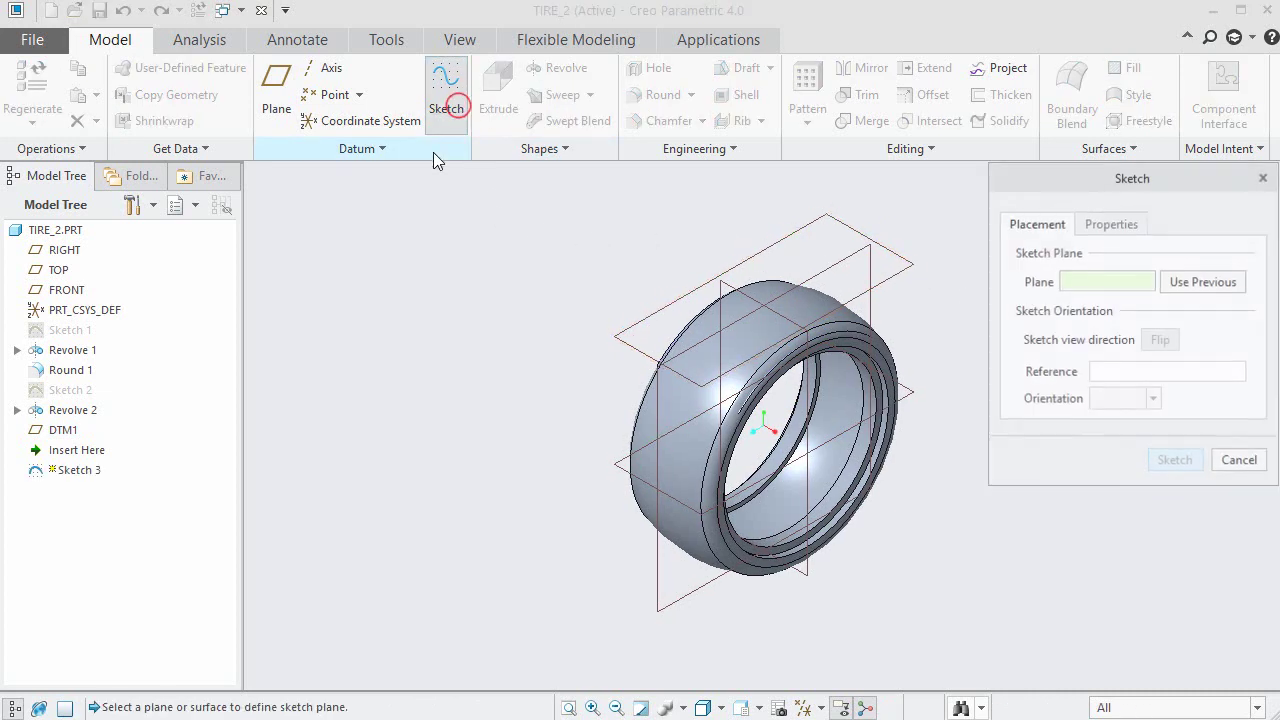
pyautogui.click(815, 224)
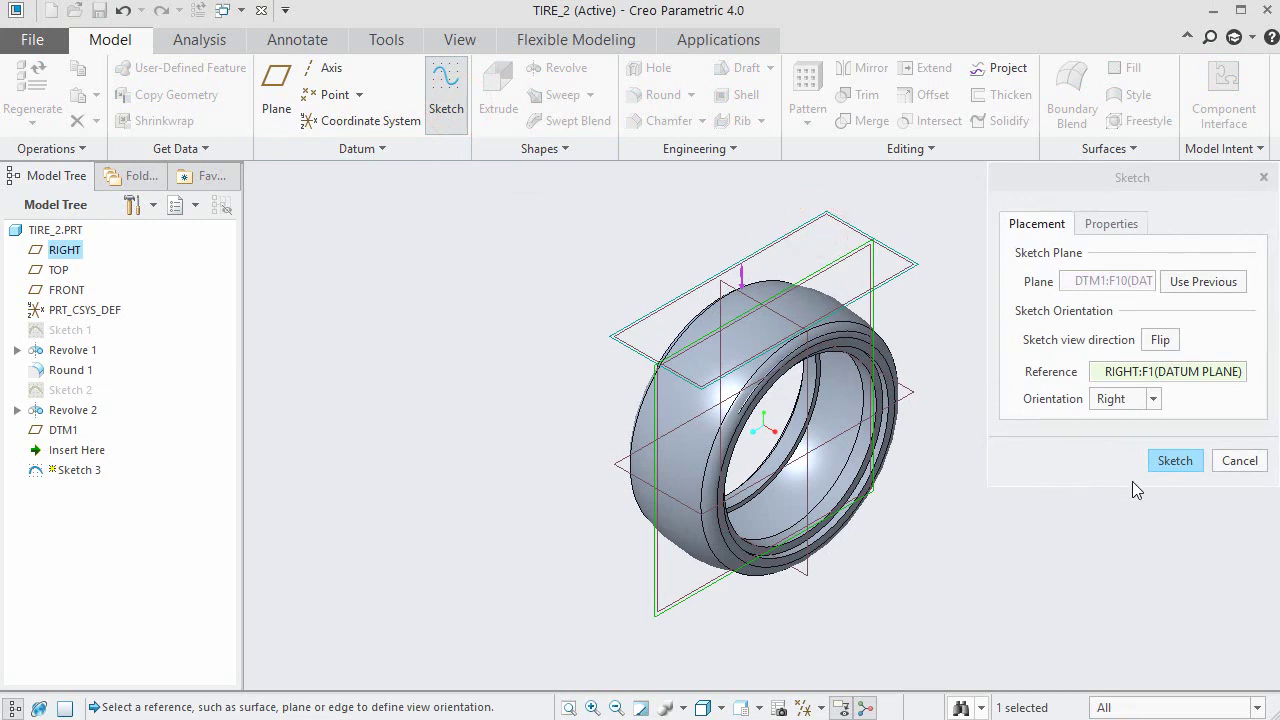
pyautogui.click(1162, 463)
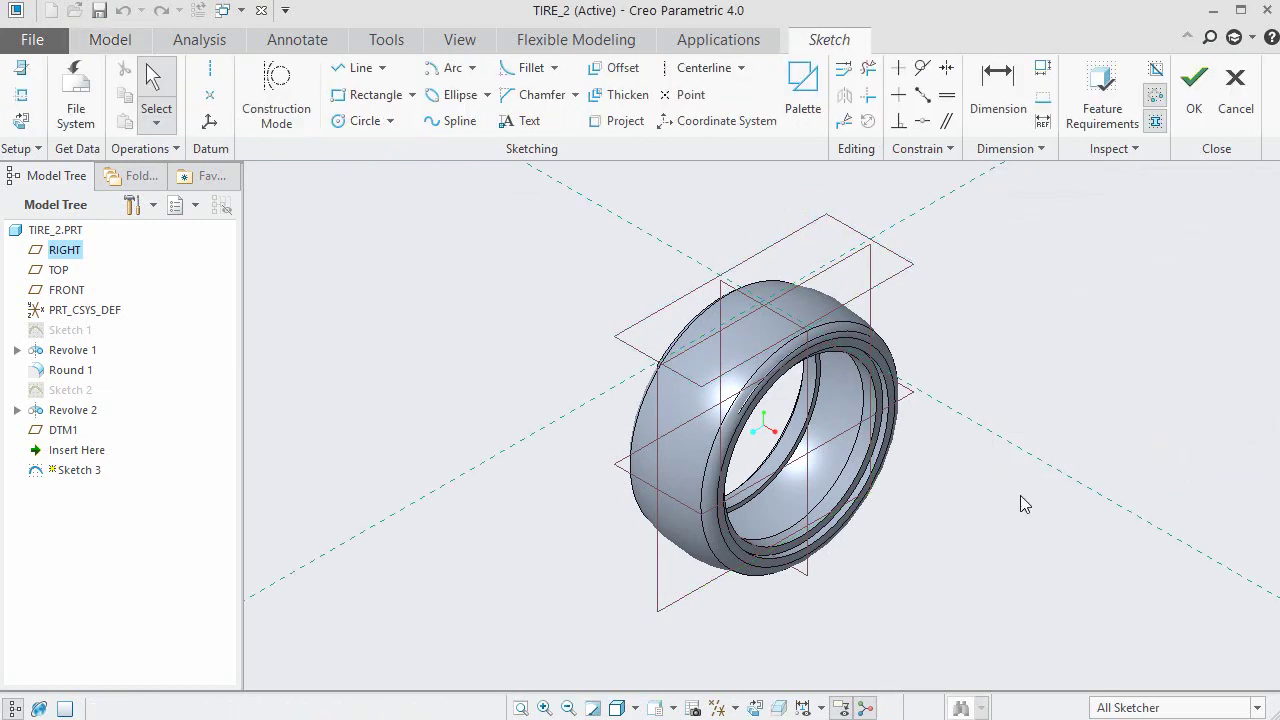
# Hide the Revolve 2 surface feature.
pyautogui.rightClick(63, 413)
pyautogui.click(107, 420)
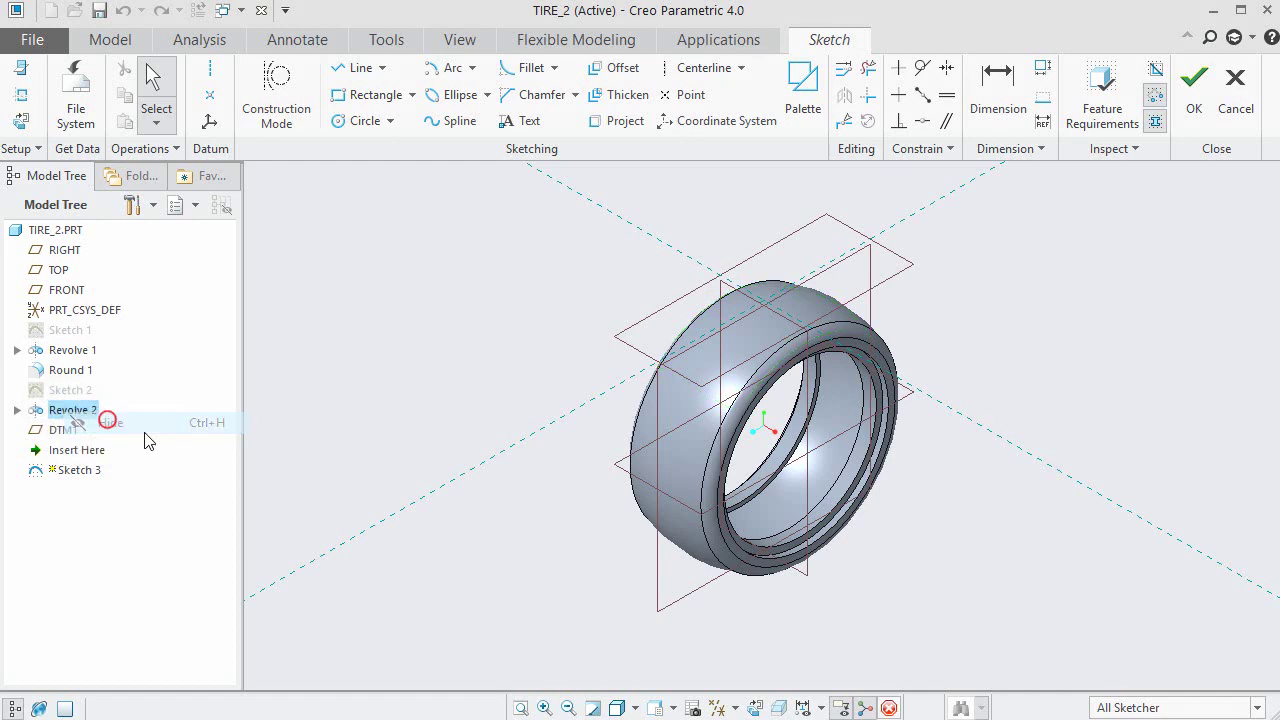
pyautogui.click(322, 480)
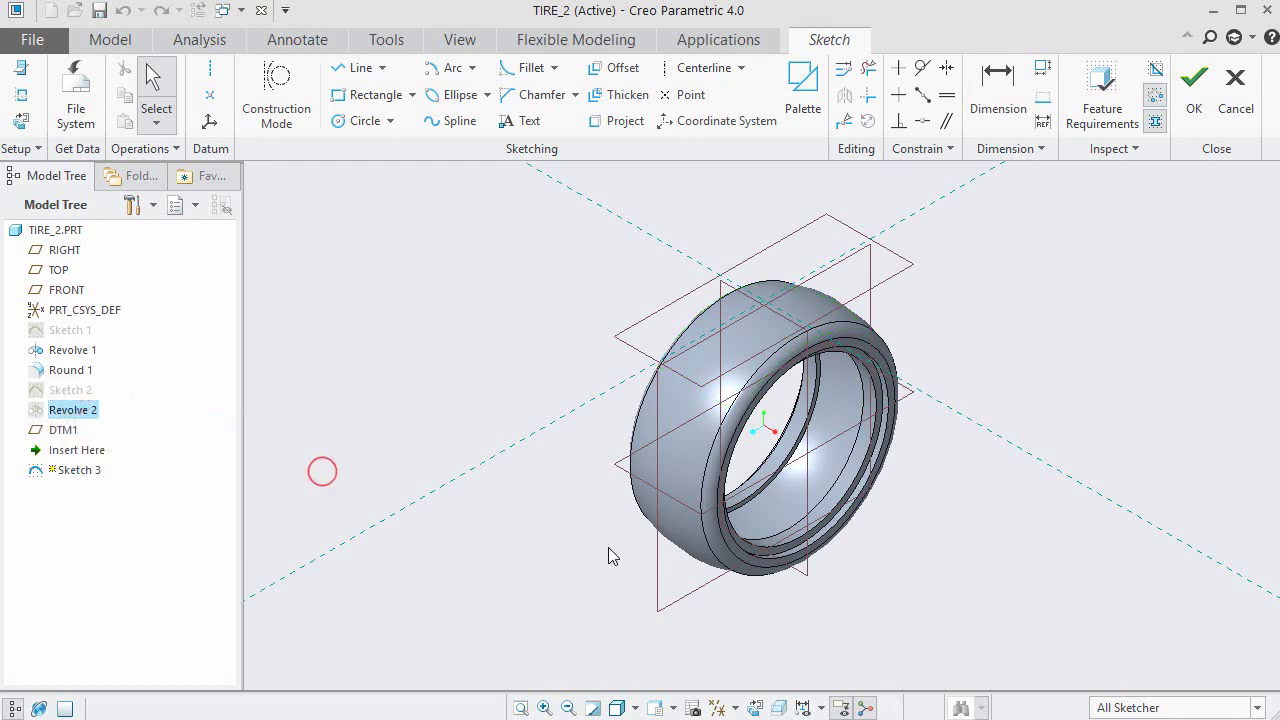
# Turn off the display of datum planes and orient the view parallel to the sketch plane.
pyautogui.click(718, 708)
pyautogui.click(718, 684)
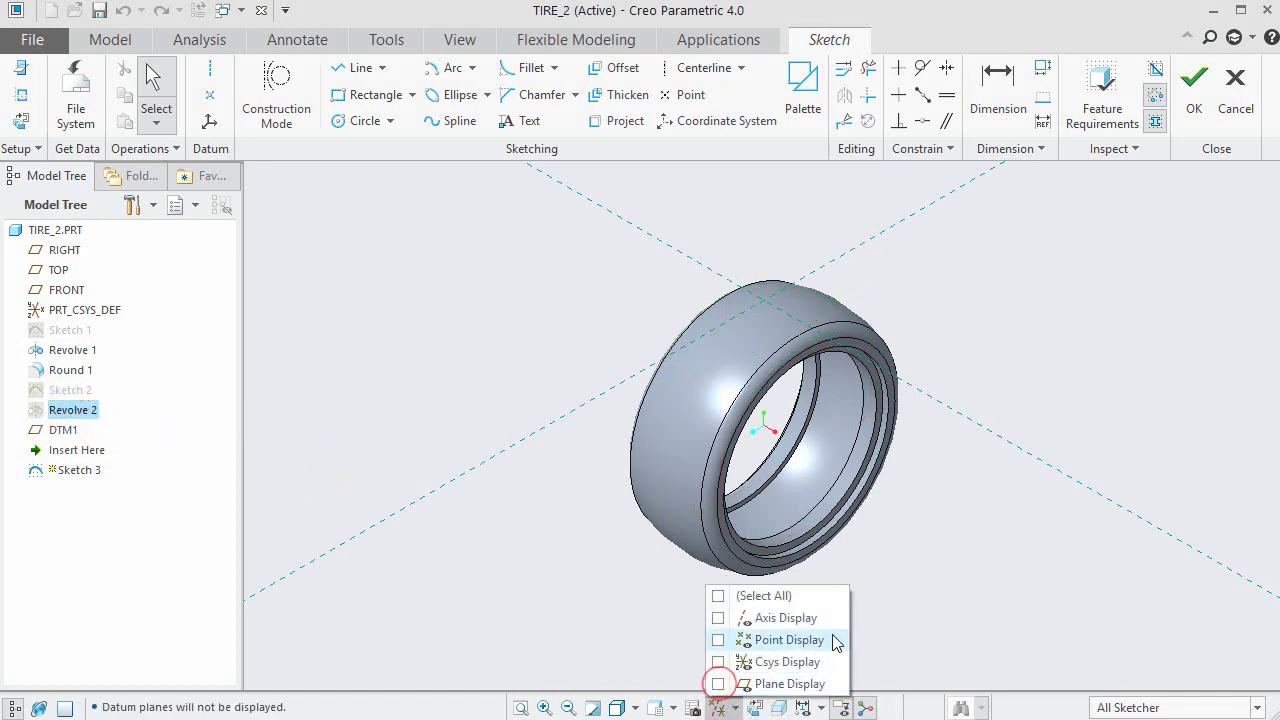
pyautogui.click(985, 535)
pyautogui.click(755, 708)
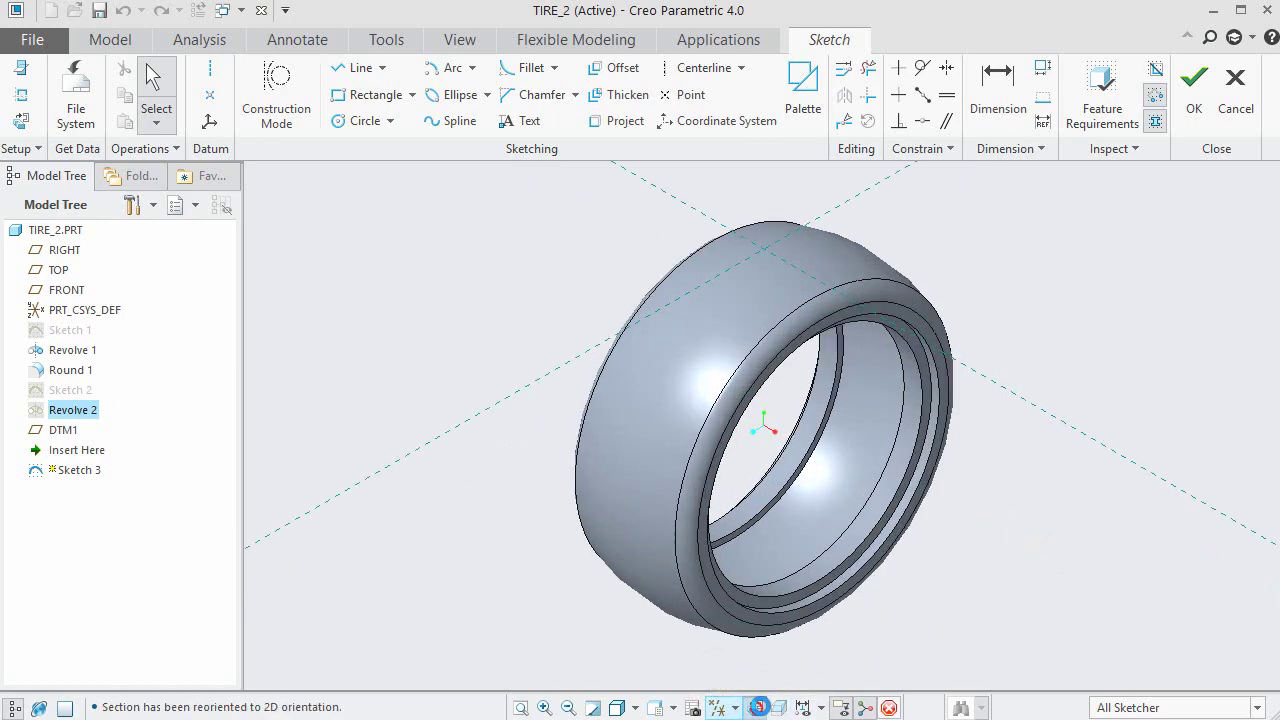
pyautogui.click(944, 306)
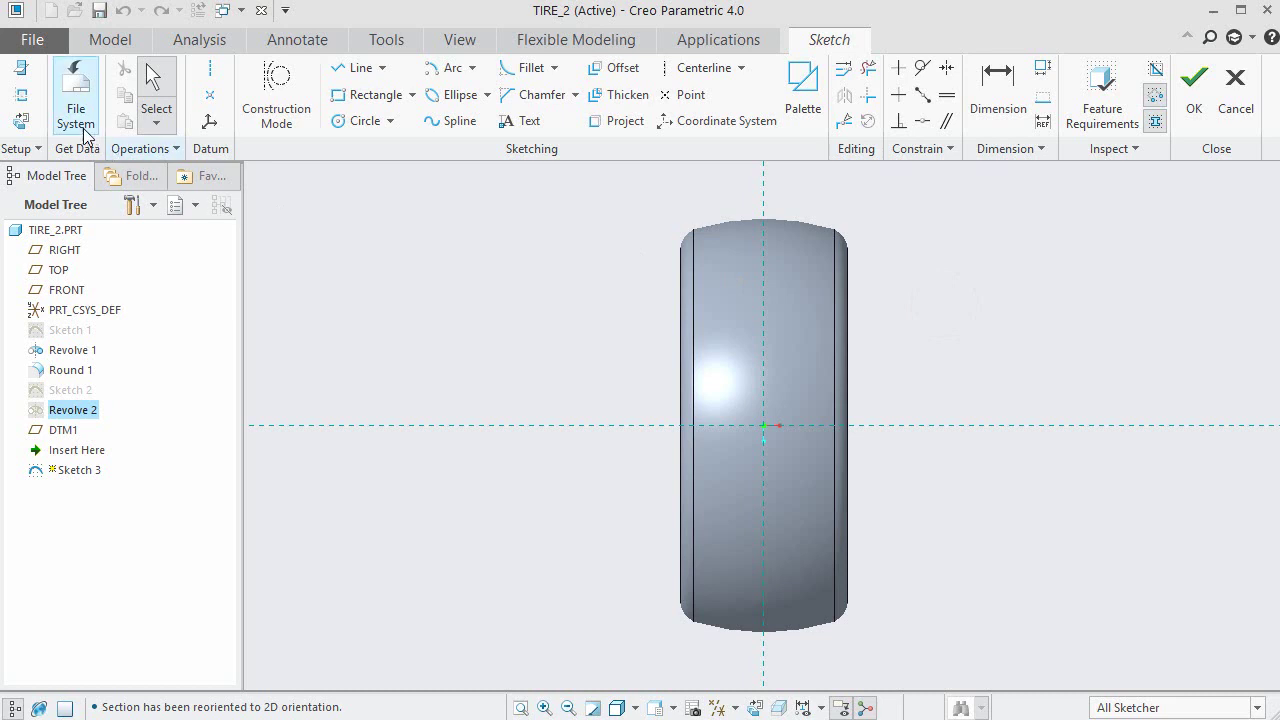
# Add the two outer side faces of the tire as sketch references.
pyautogui.click(24, 95)
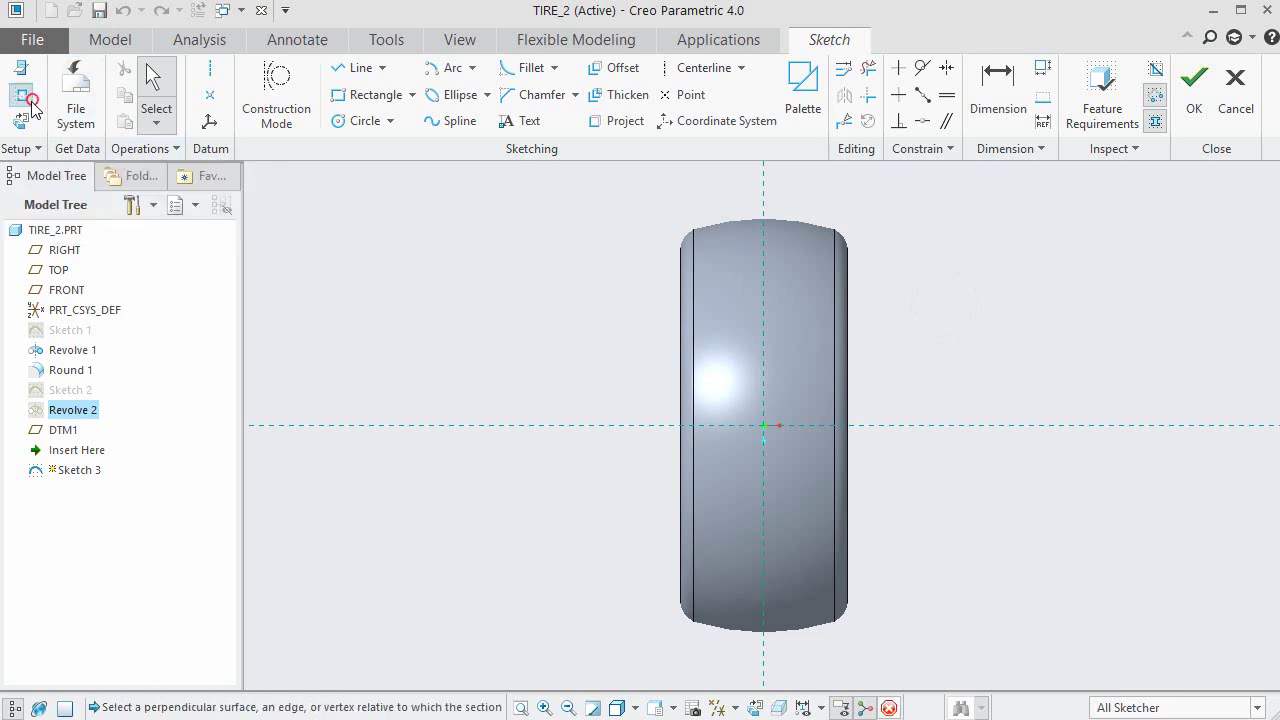
pyautogui.click(678, 328)
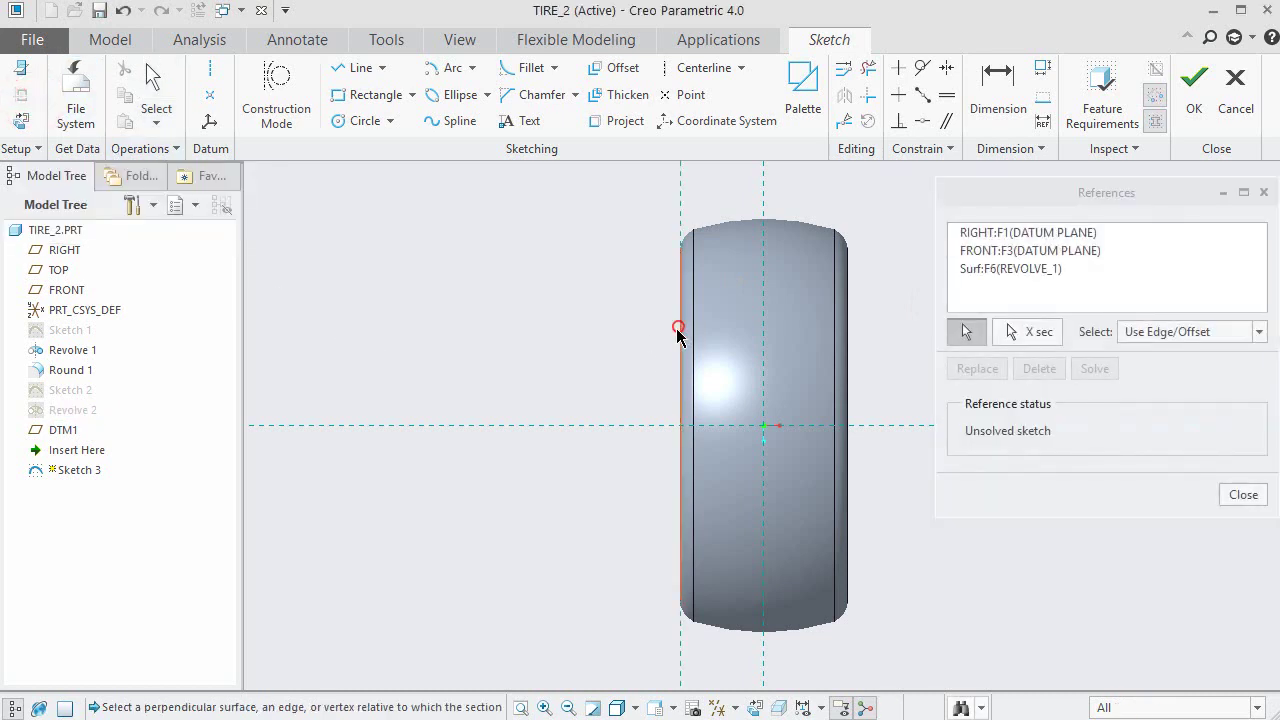
pyautogui.click(848, 313)
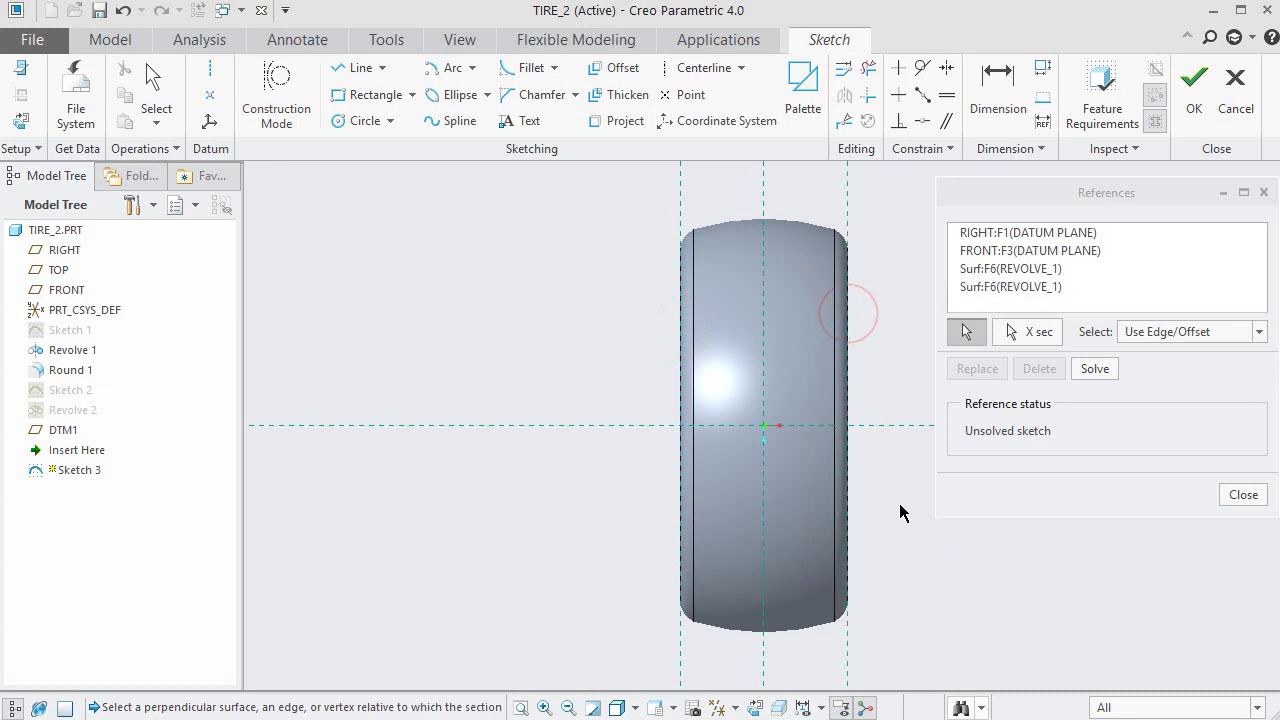
pyautogui.click(1238, 494)
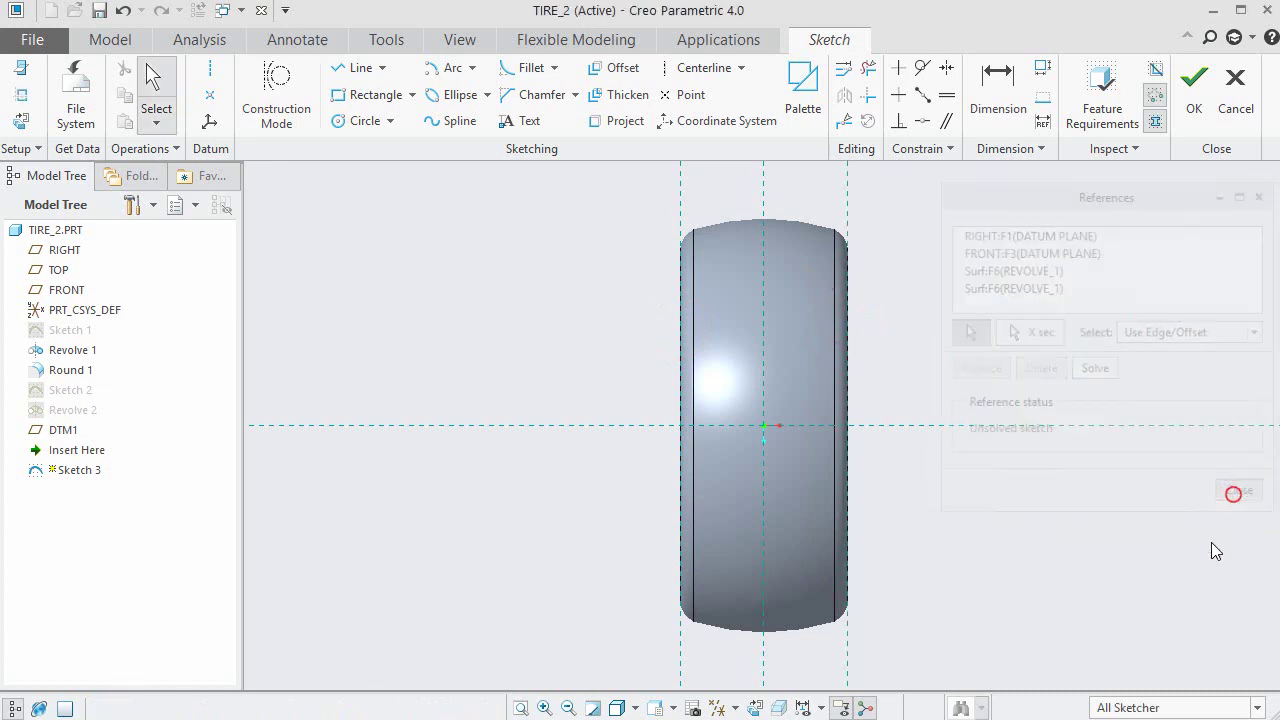
pyautogui.click(1216, 634)
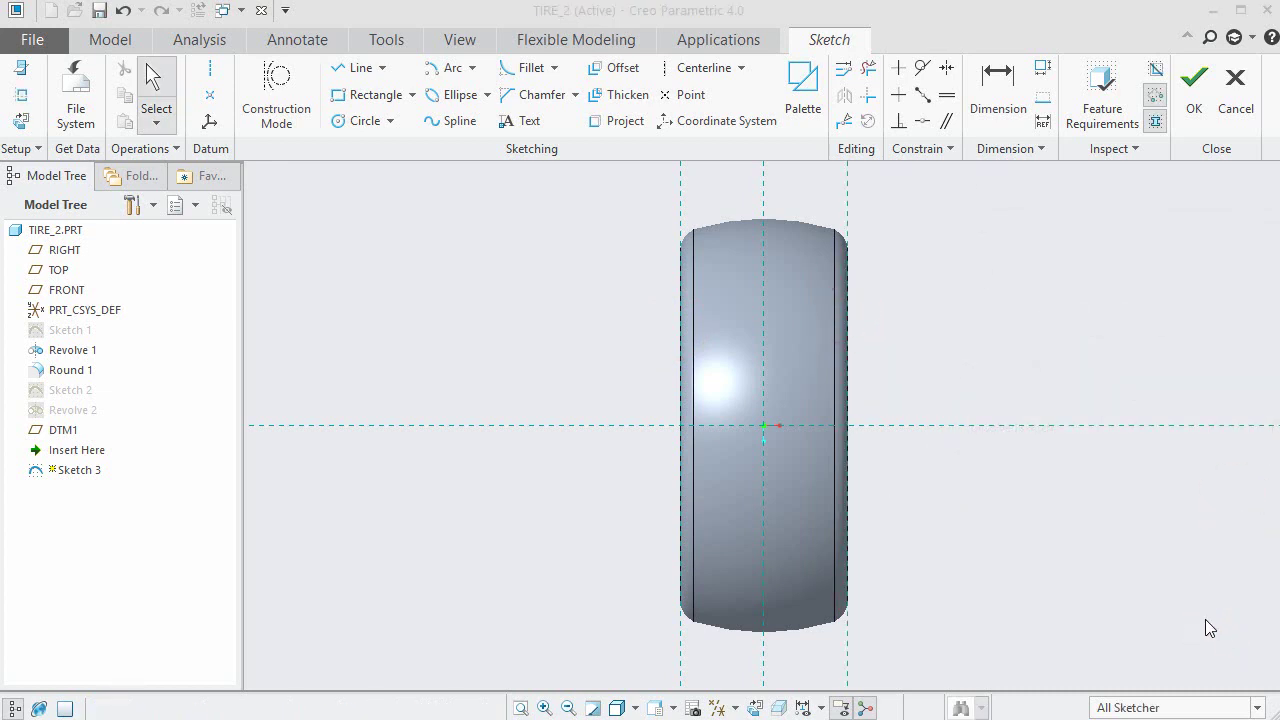
pyautogui.click(1205, 619)
# Sketch a 3-point arc of about 0.918 radius from the tire's right side reference to a point below and left of the origin.
pyautogui.scroll(-2, 885, 471)
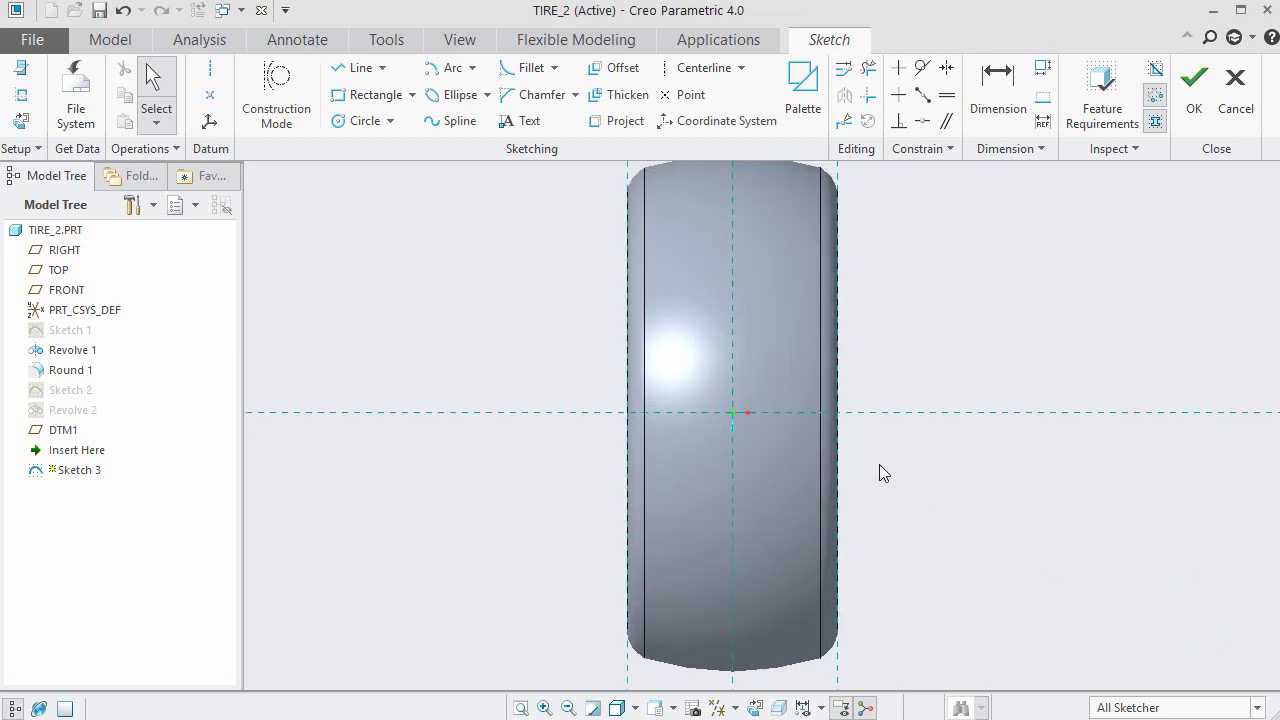
pyautogui.click(944, 329)
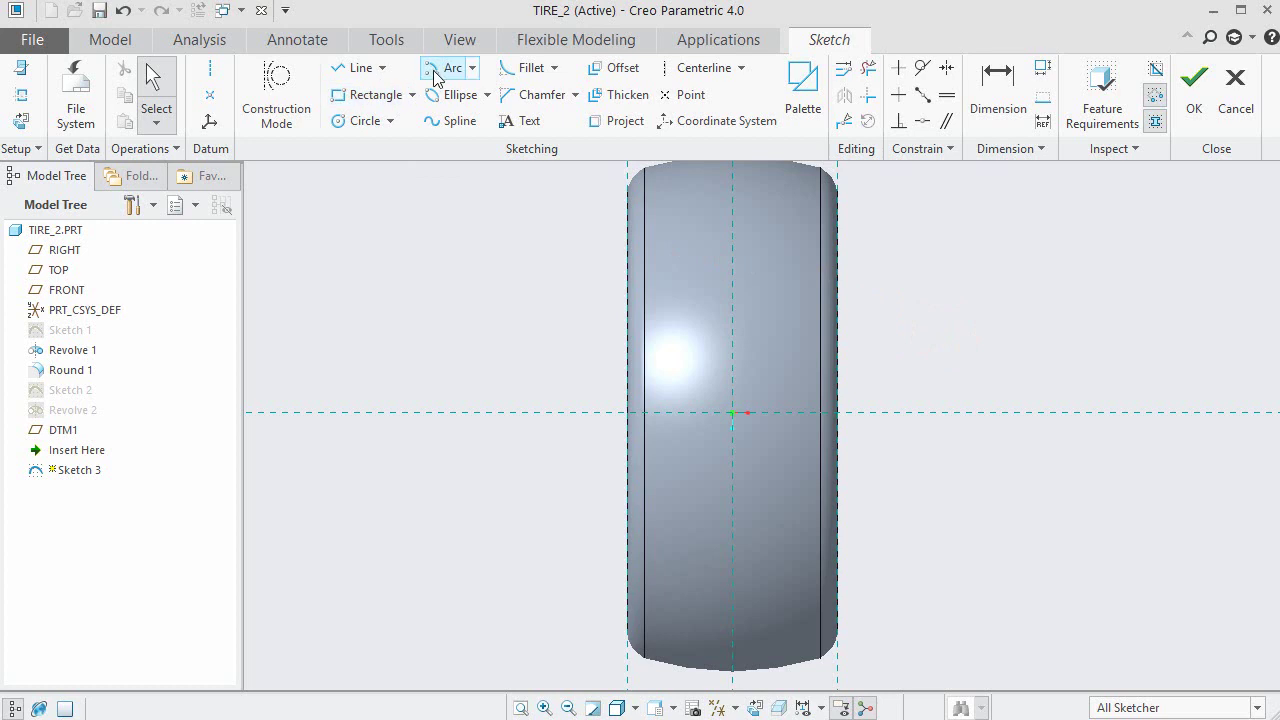
pyautogui.click(471, 67)
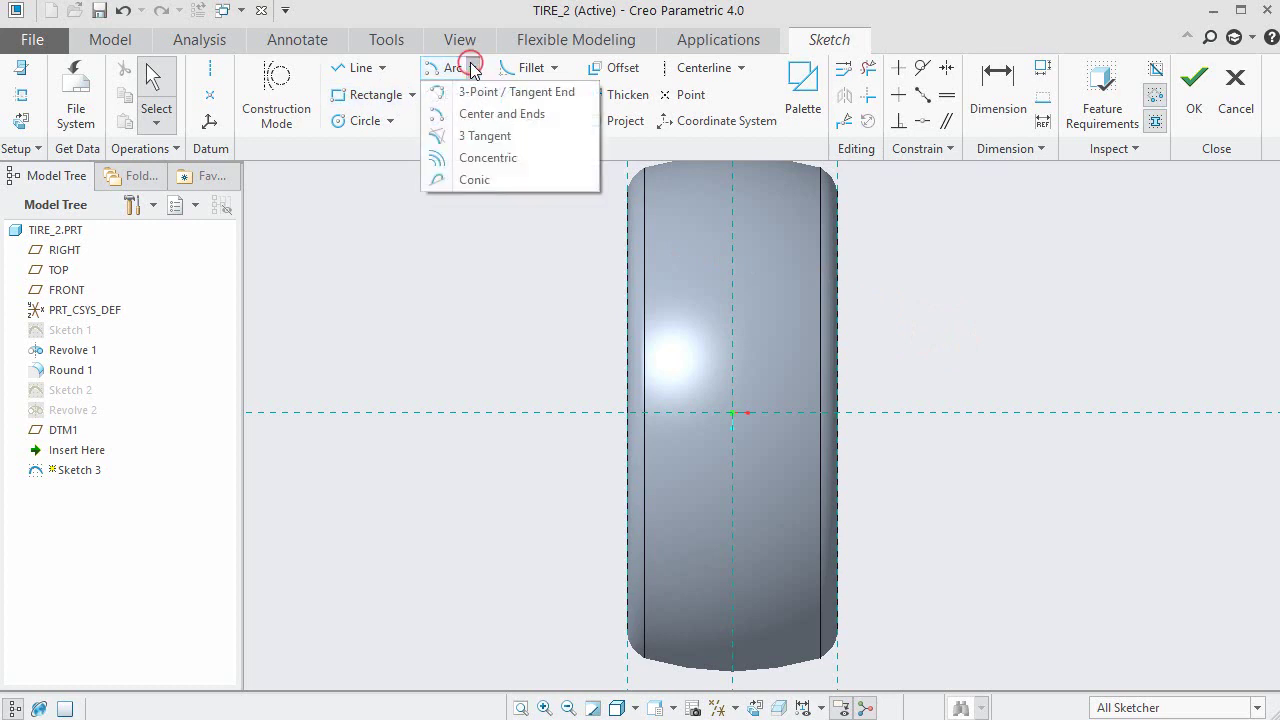
pyautogui.click(460, 92)
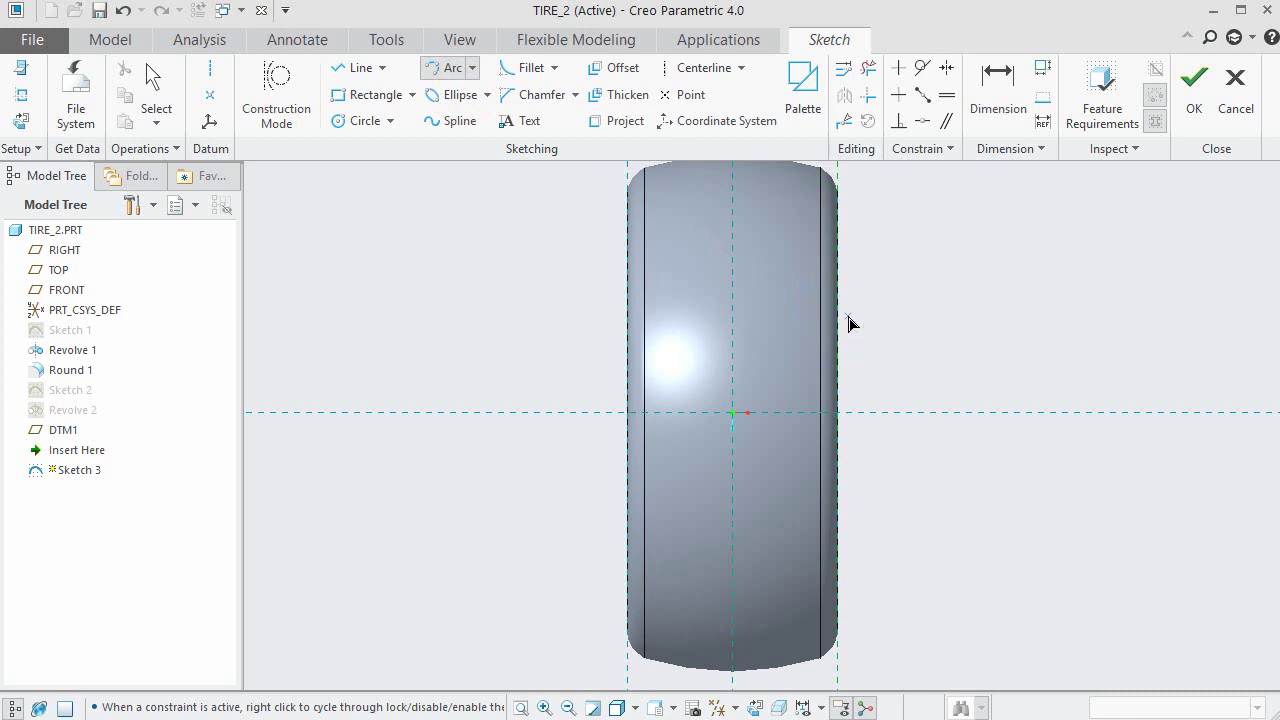
pyautogui.click(838, 324)
pyautogui.click(705, 470)
pyautogui.click(780, 372)
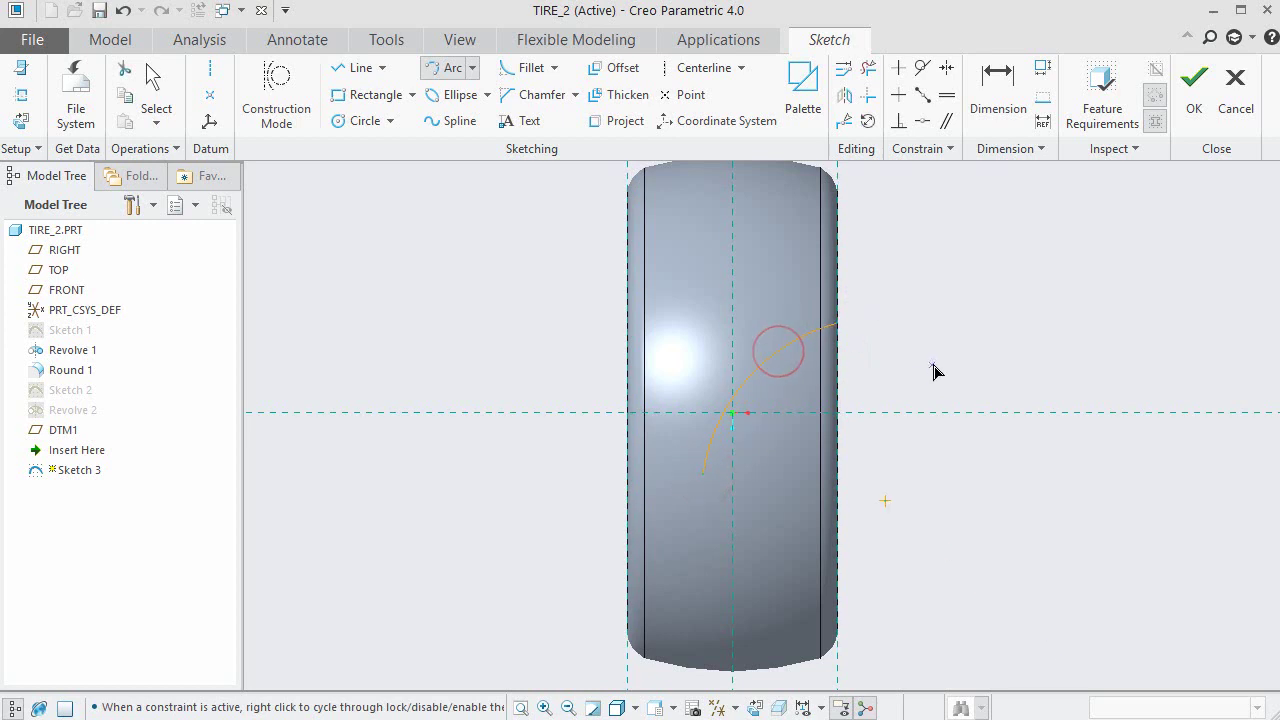
pyautogui.middleClick(828, 480)
pyautogui.scroll(-1, 780, 455)
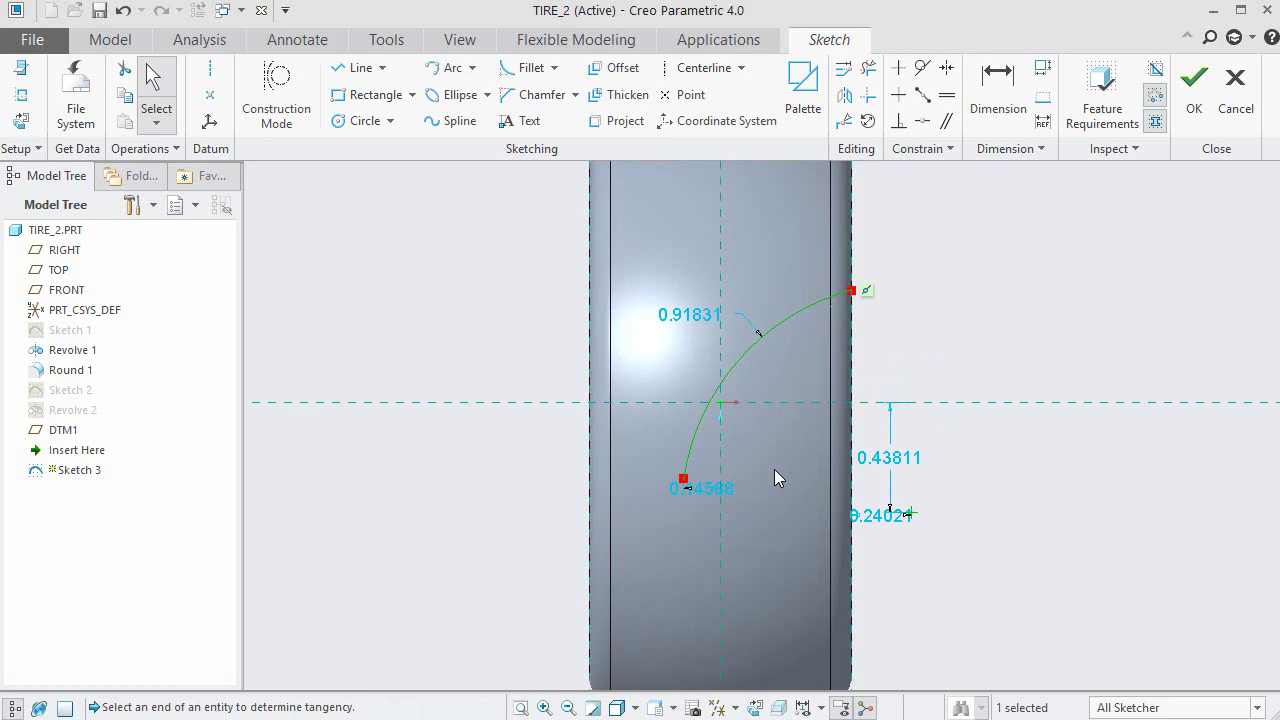
# Set the vertical distance from the horizontal reference to the arc's center to 0.32681.
pyautogui.moveTo(898, 466); pyautogui.dragTo(938, 474)
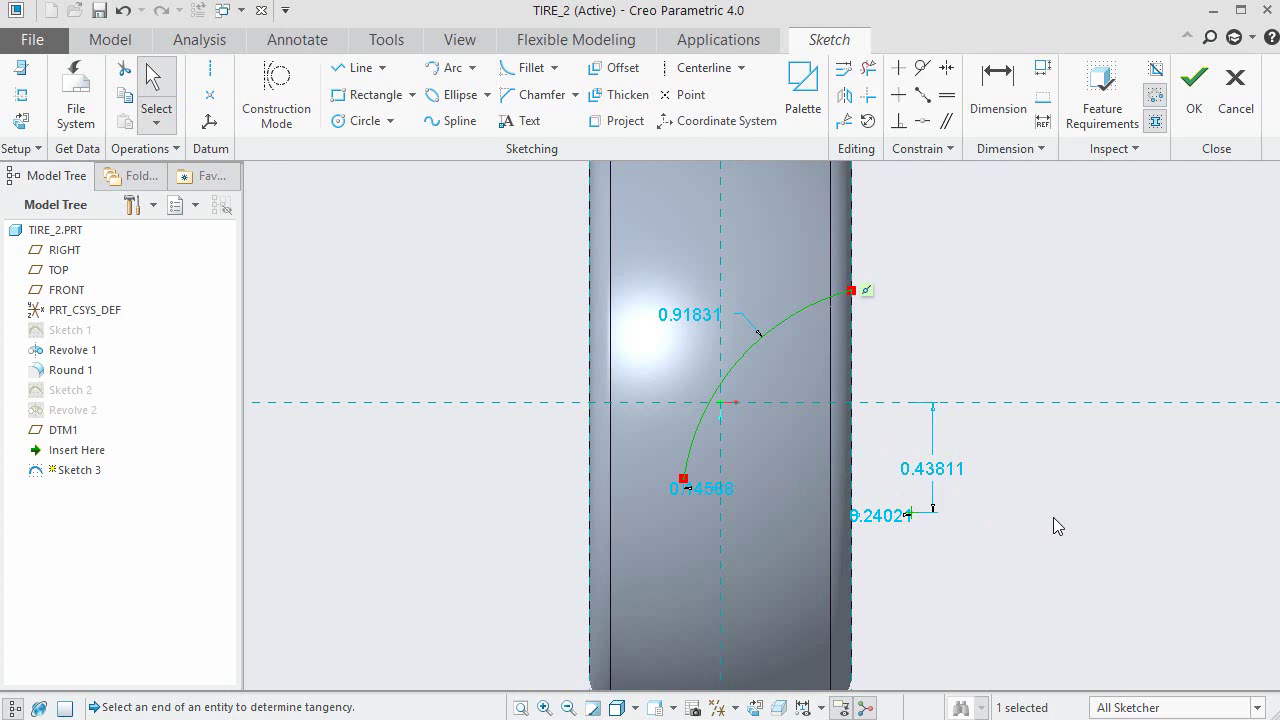
pyautogui.doubleClick(937, 468)
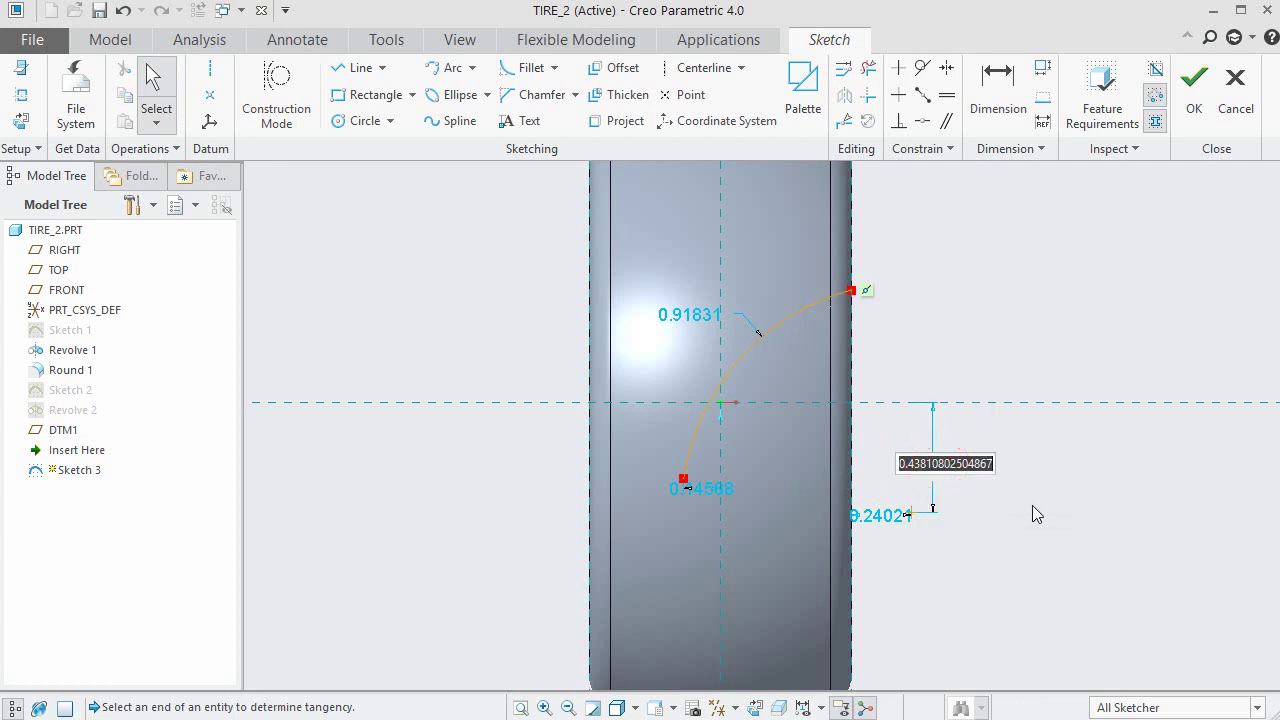
pyautogui.write('.3')
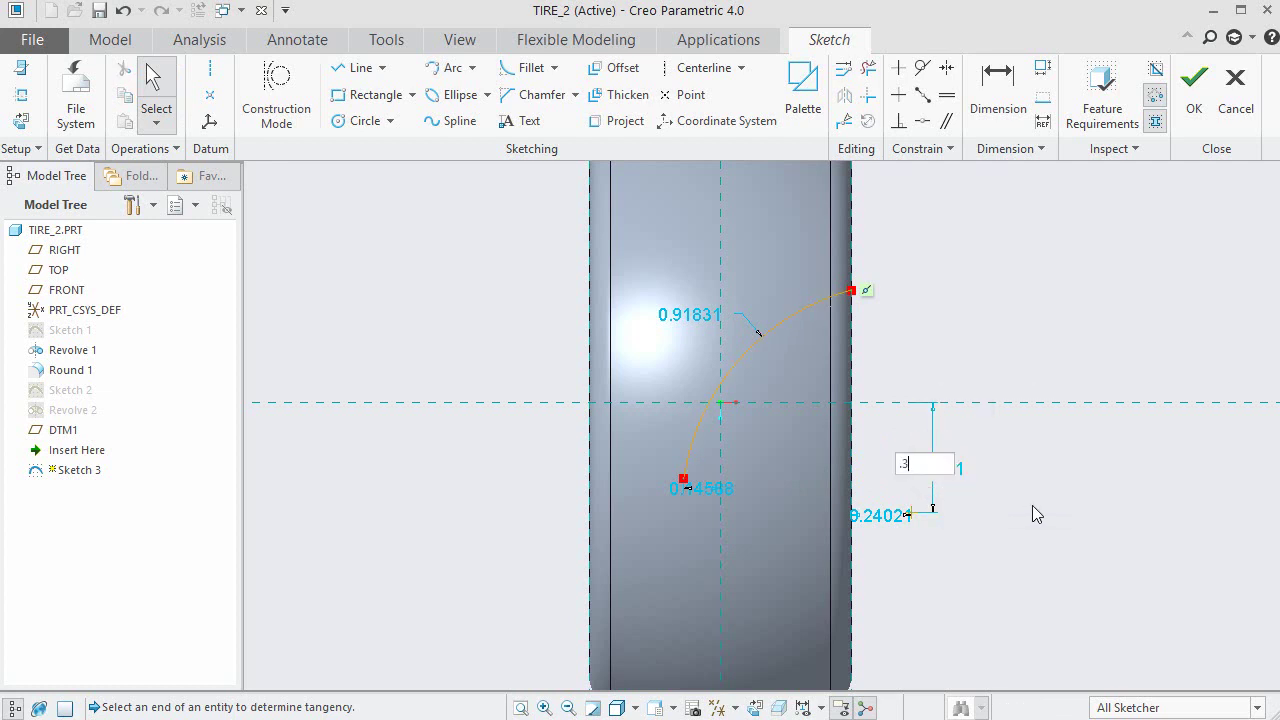
pyautogui.write('2681')
pyautogui.press('Return')
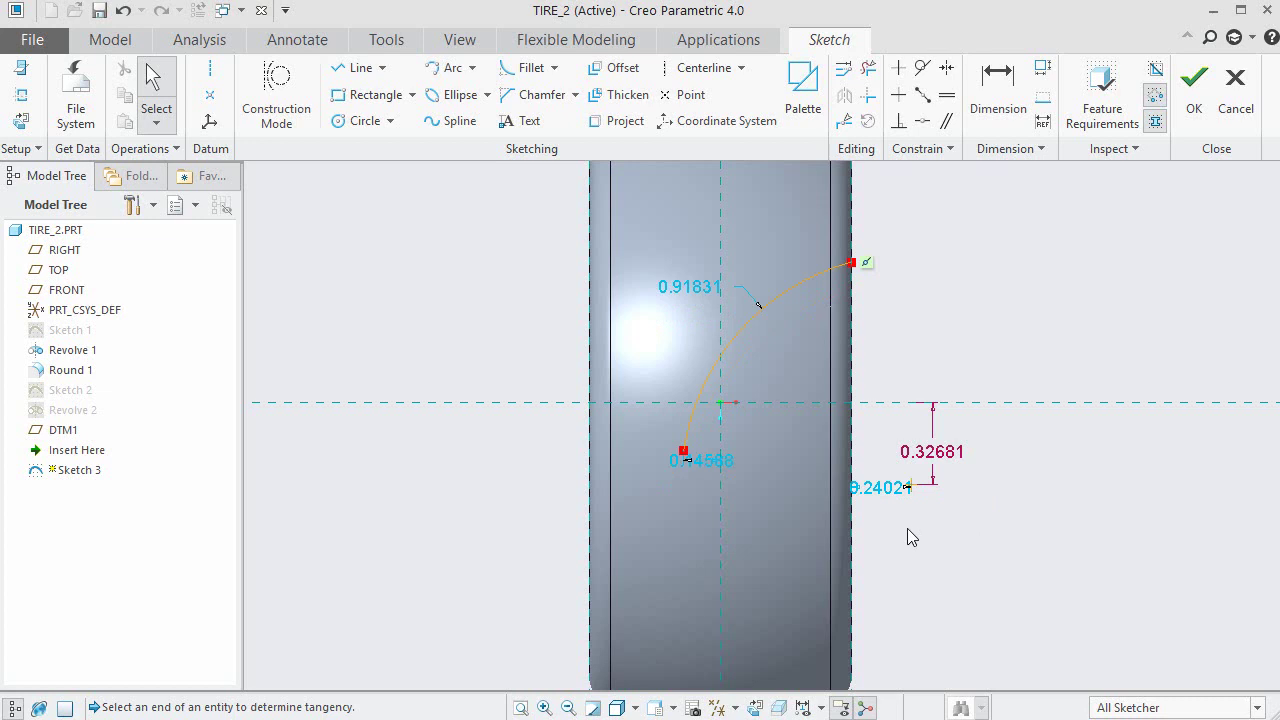
# Dimension the arc's center horizontally from the vertical centre reference at 0.76496.
pyautogui.scroll(1, 907, 528)
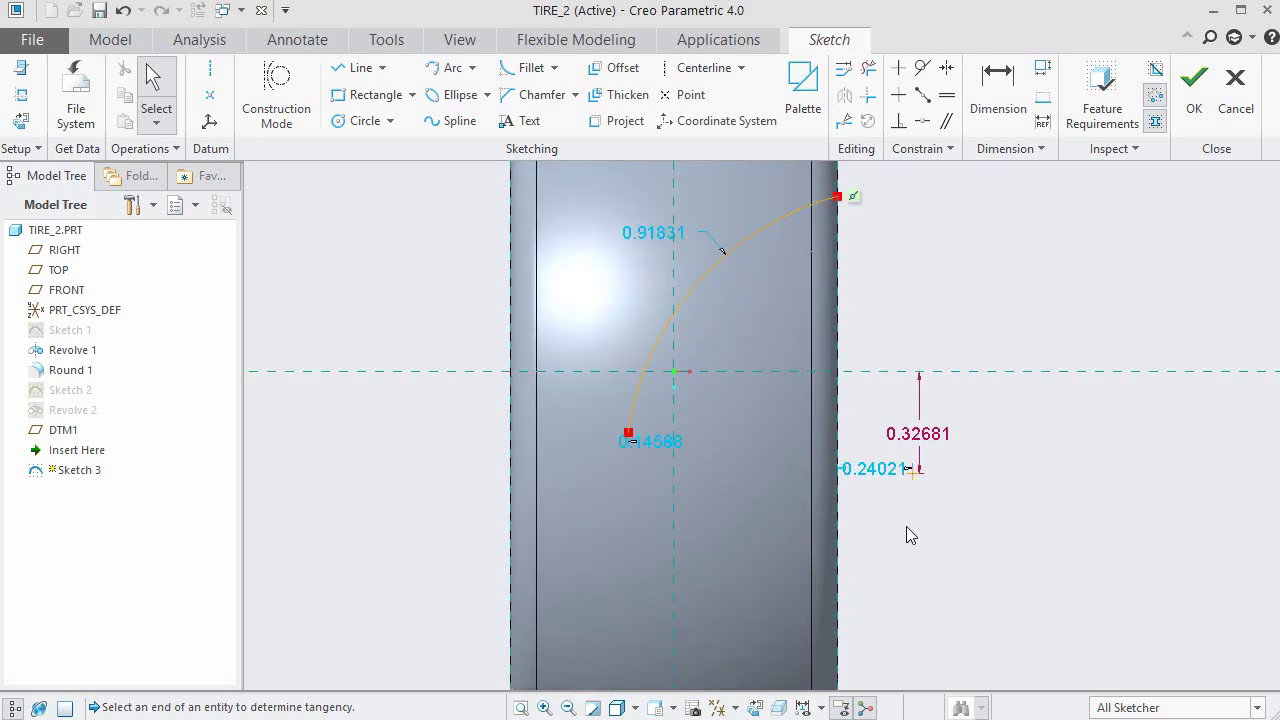
pyautogui.click(998, 85)
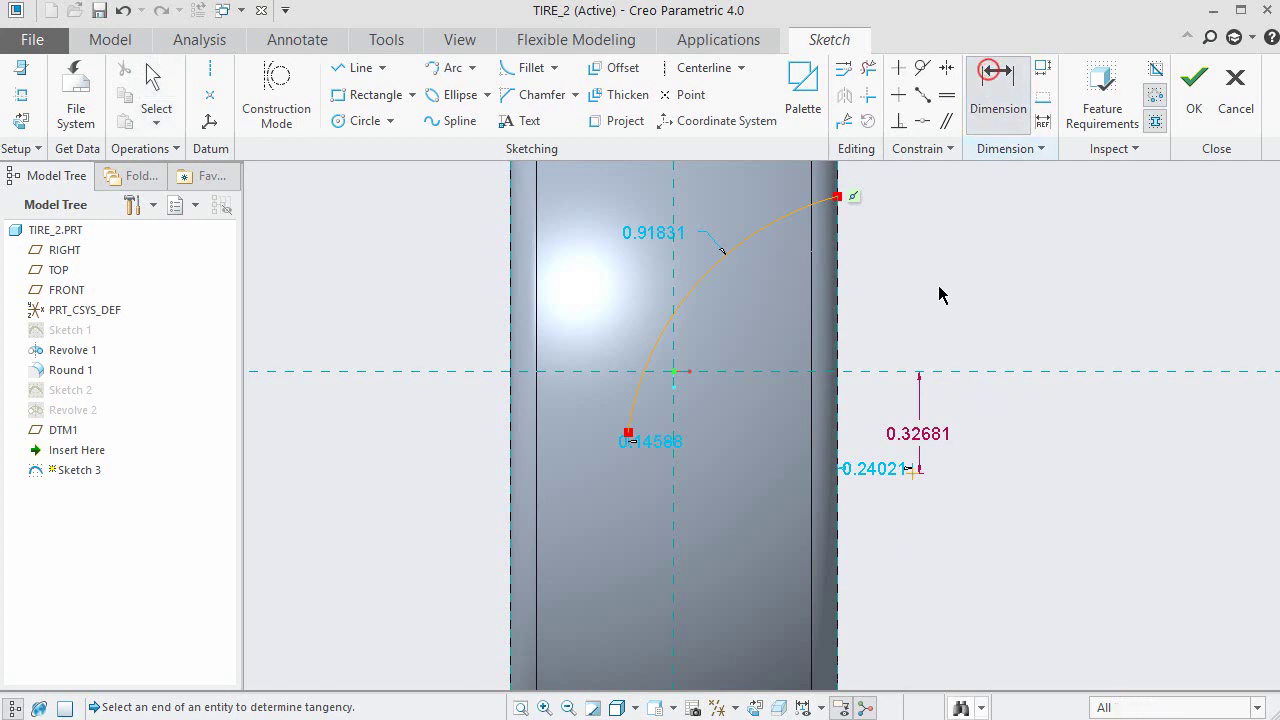
pyautogui.click(674, 343)
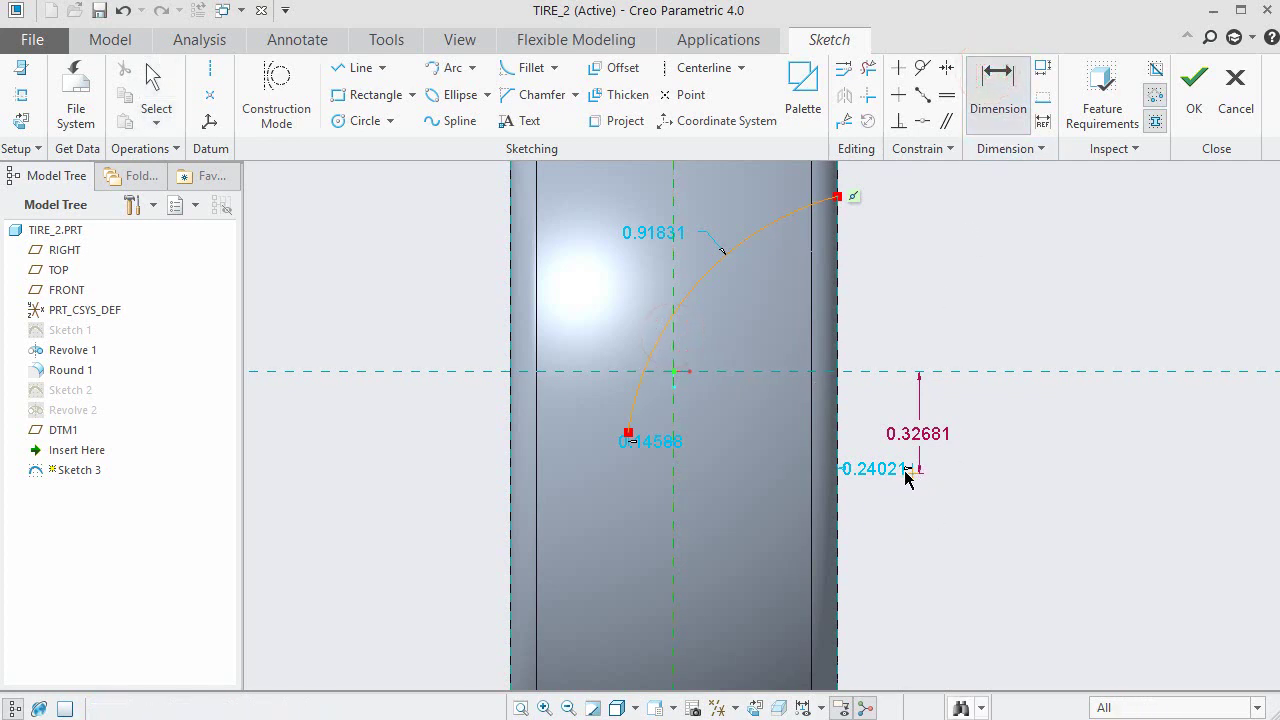
pyautogui.click(909, 472)
pyautogui.middleClick(877, 516)
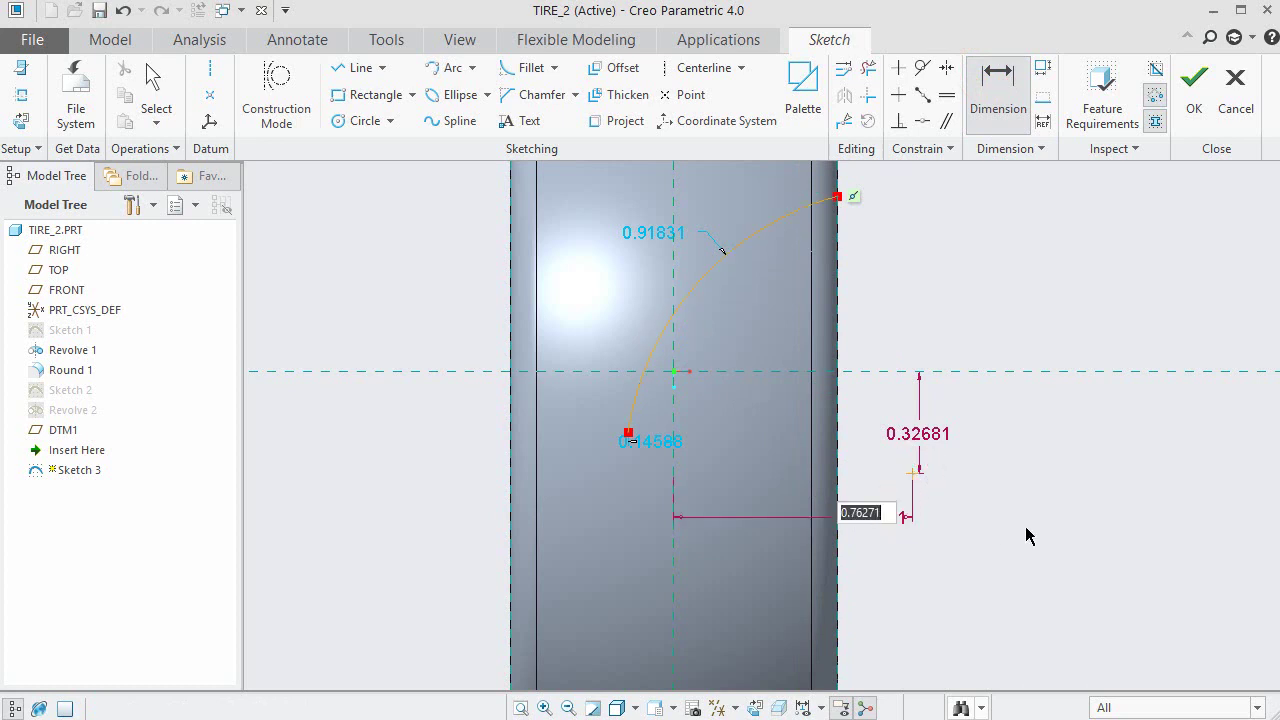
pyautogui.press('BackSpace')
pyautogui.write('.76496')
pyautogui.press('Return')
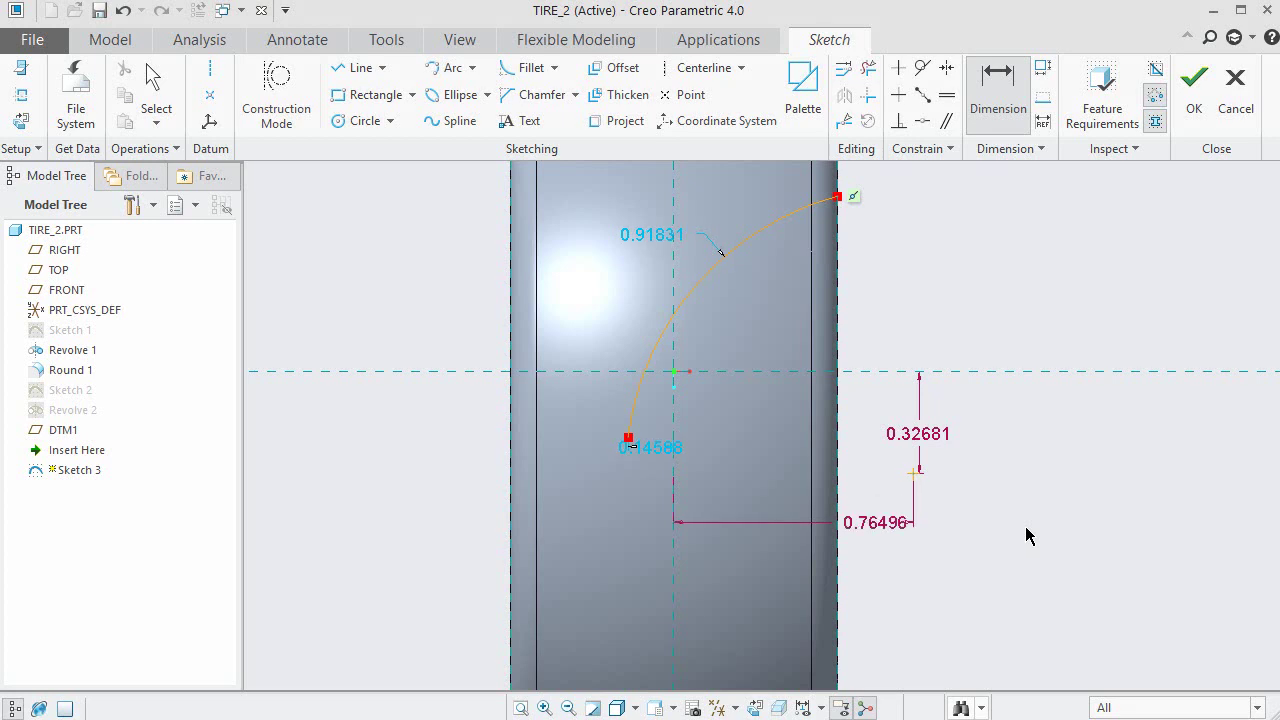
pyautogui.click(1080, 490)
# Dimension the arc's lower endpoint vertically from the horizontal reference at 0.24551.
pyautogui.click(872, 372)
pyautogui.click(628, 437)
pyautogui.middleClick(858, 415)
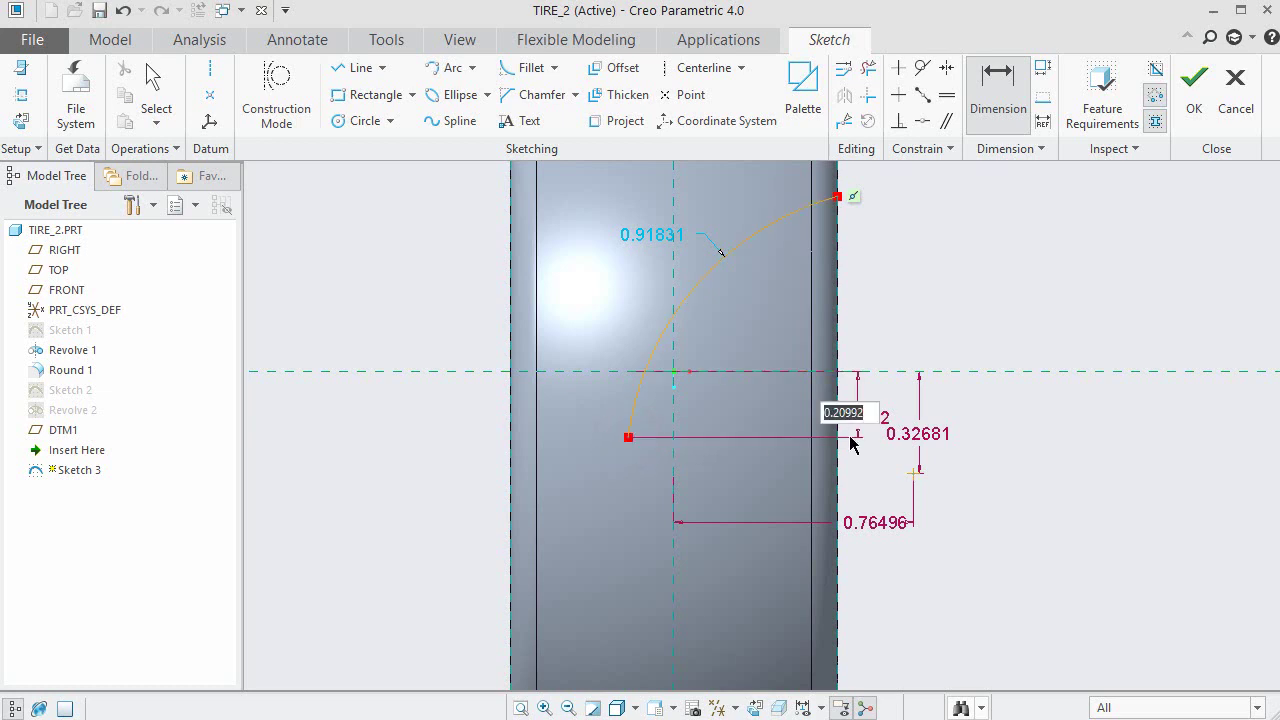
pyautogui.write('.24551')
pyautogui.press('Return')
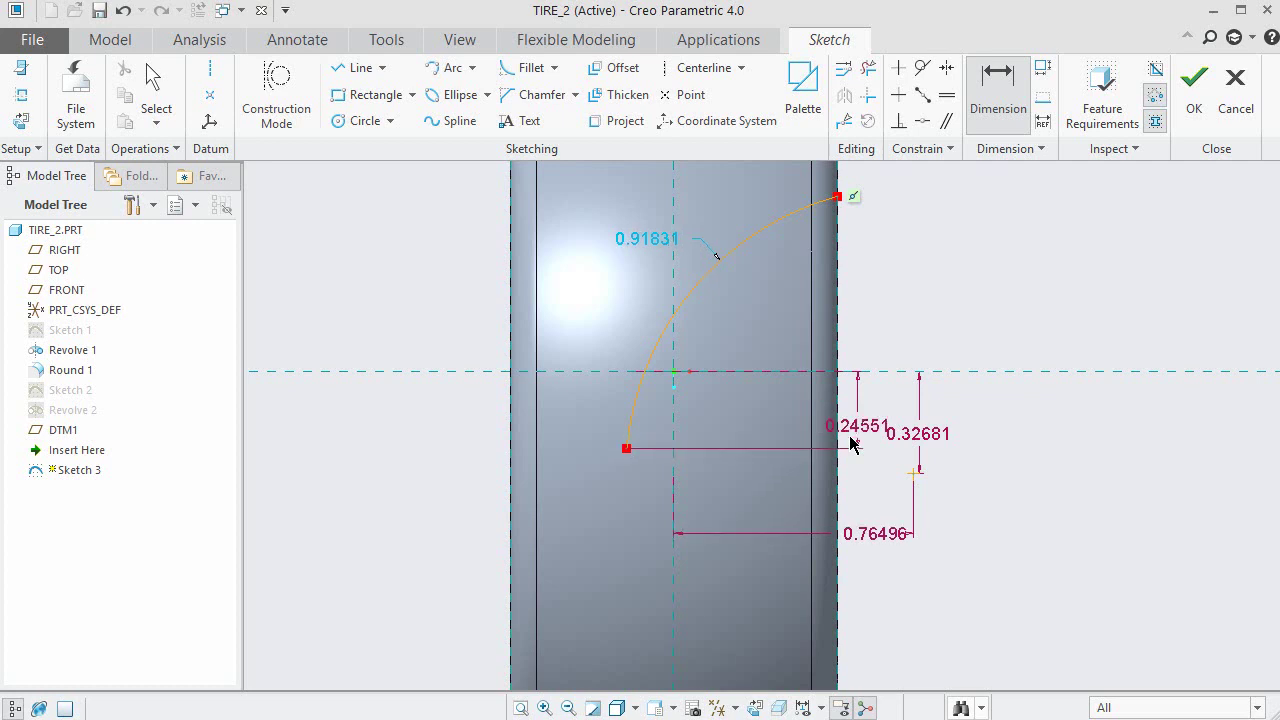
# Set the arc's radius to 0.87442 and finish dimensioning.
pyautogui.click(865, 241)
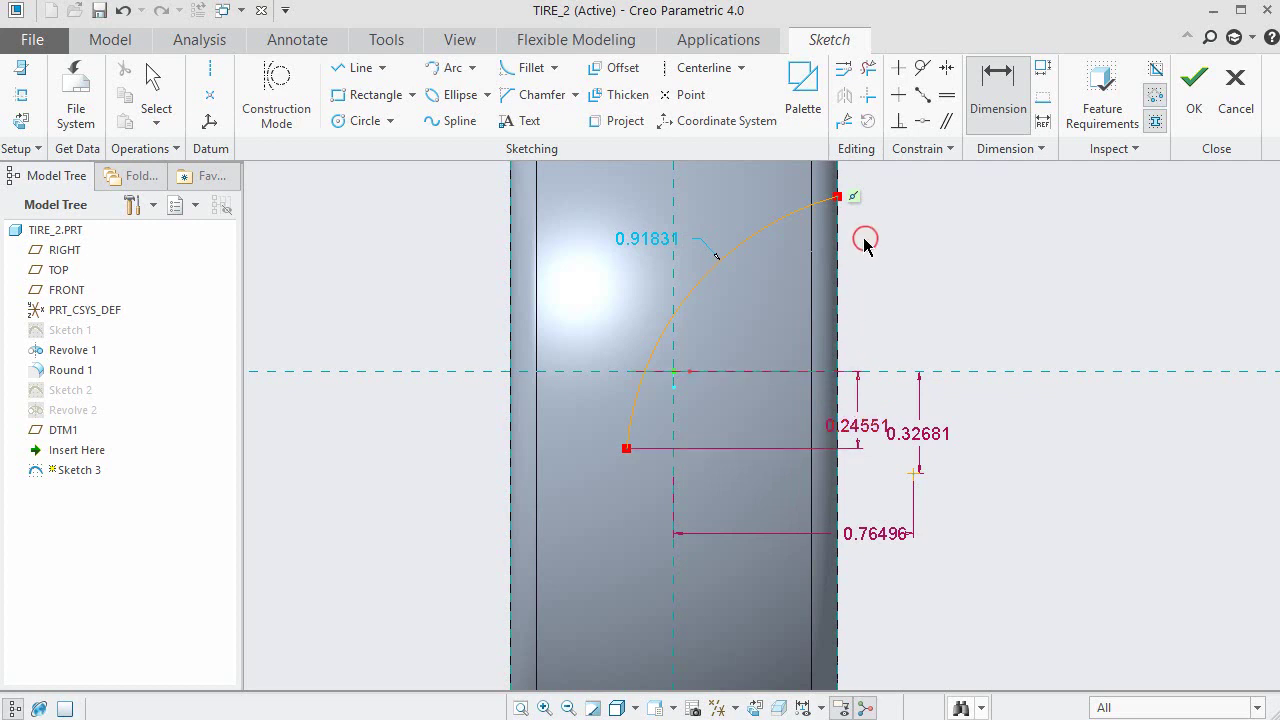
pyautogui.doubleClick(638, 236)
pyautogui.press('BackSpace')
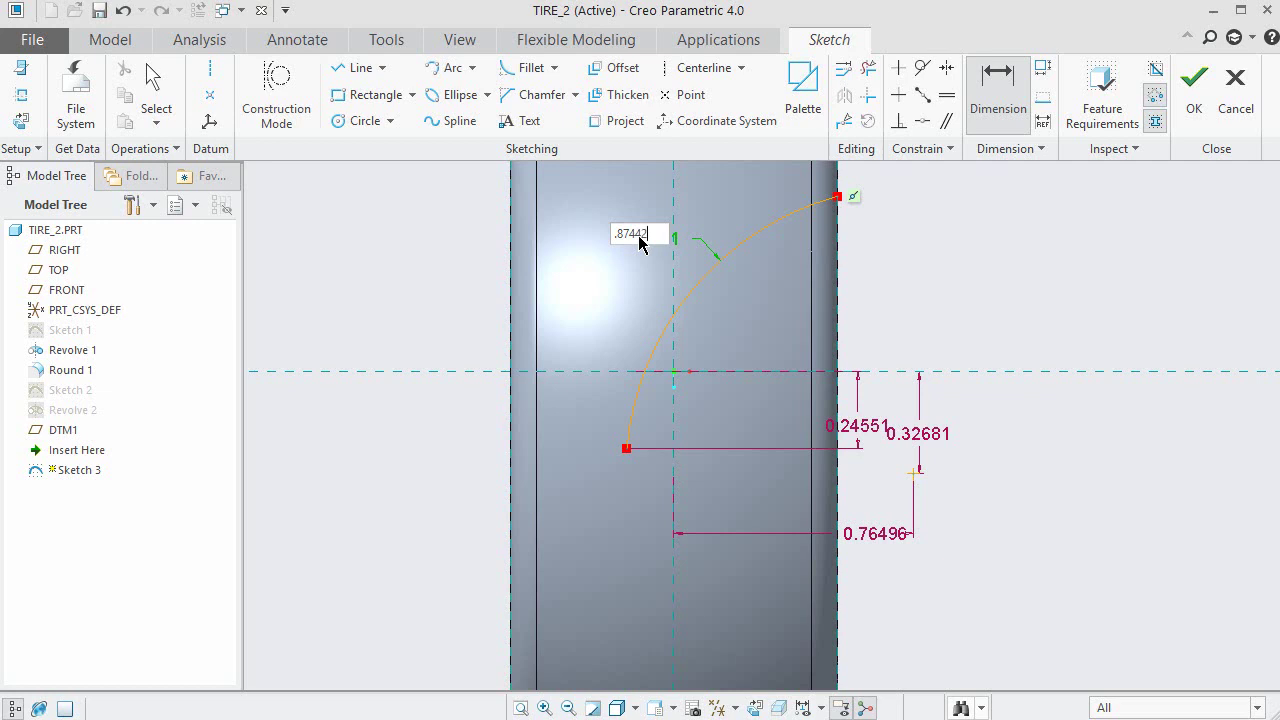
pyautogui.press('Return')
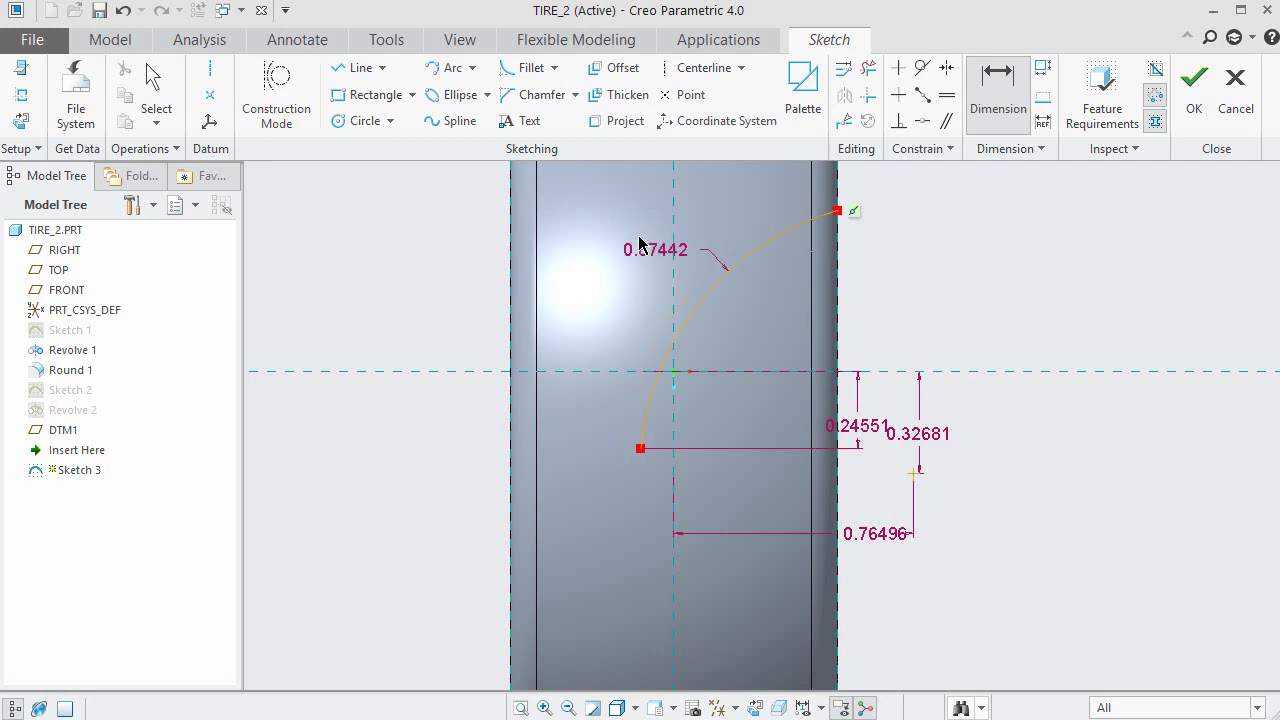
pyautogui.middleClick(950, 323)
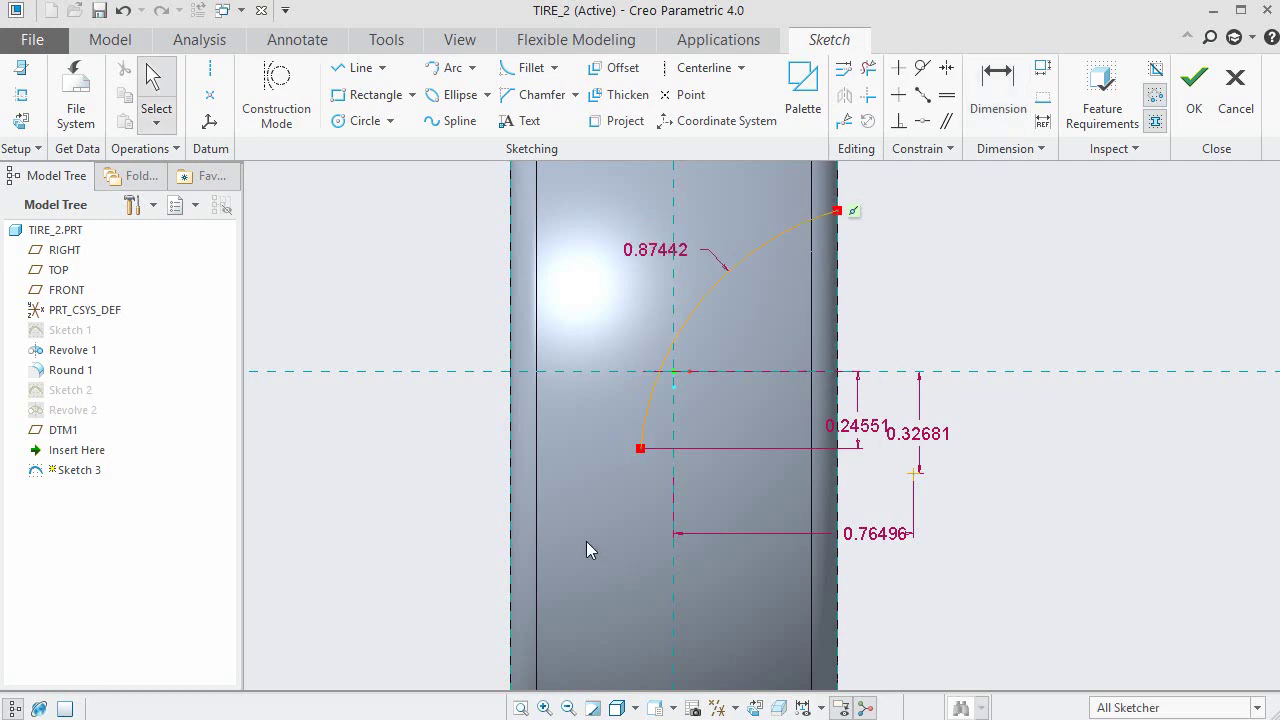
pyautogui.scroll(2, 586, 541)
pyautogui.scroll(-1, 595, 535)
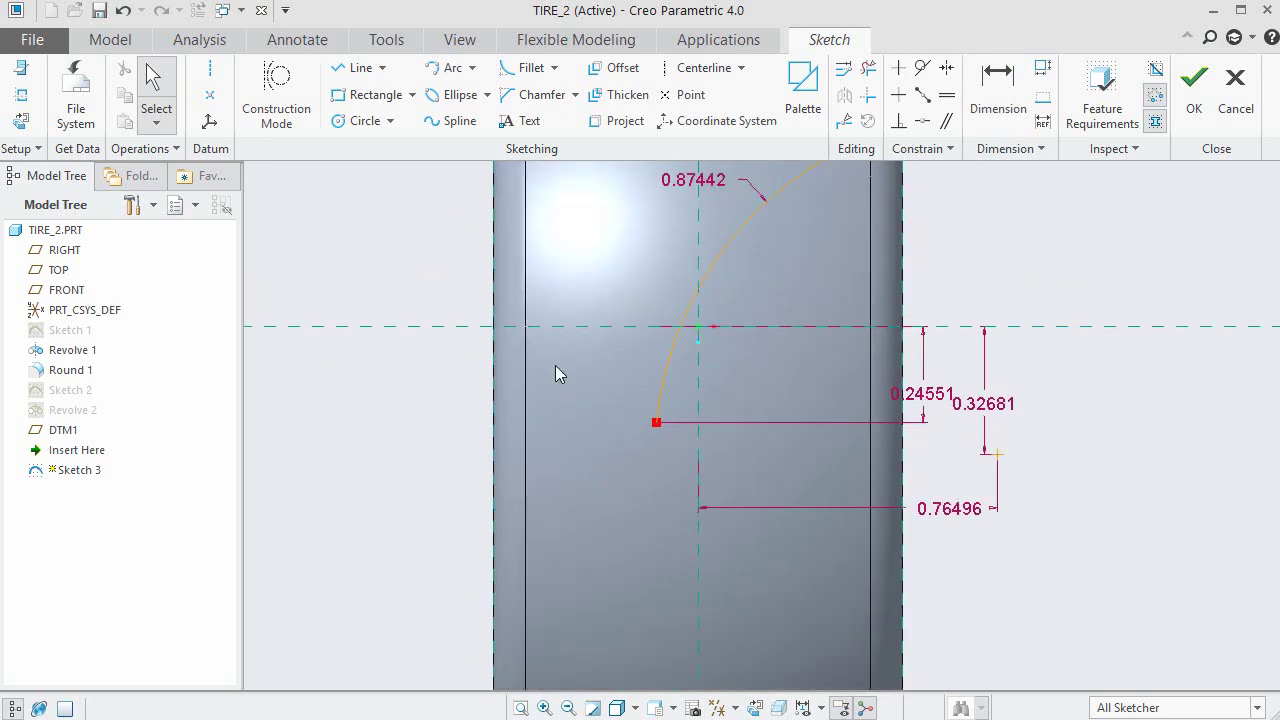
# Draw a short line downward from the large arc's lower endpoint, tangent to the arc.
pyautogui.click(357, 67)
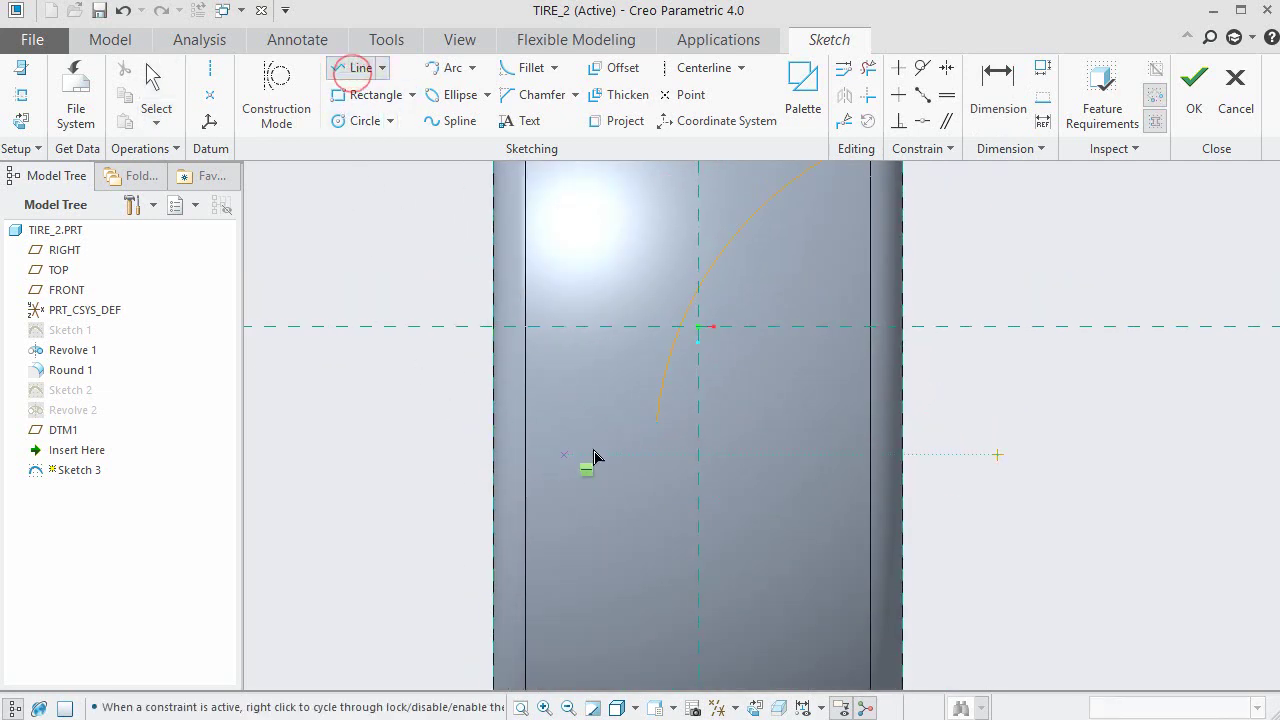
pyautogui.click(656, 422)
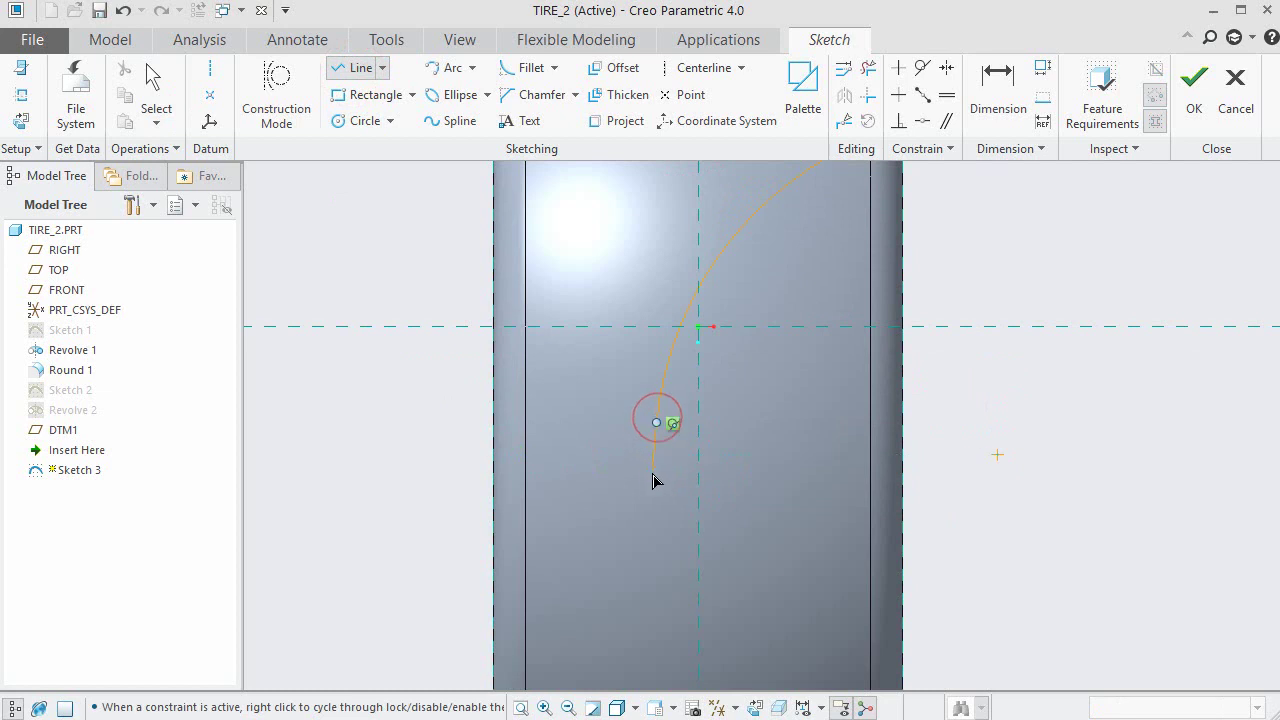
pyautogui.click(652, 472)
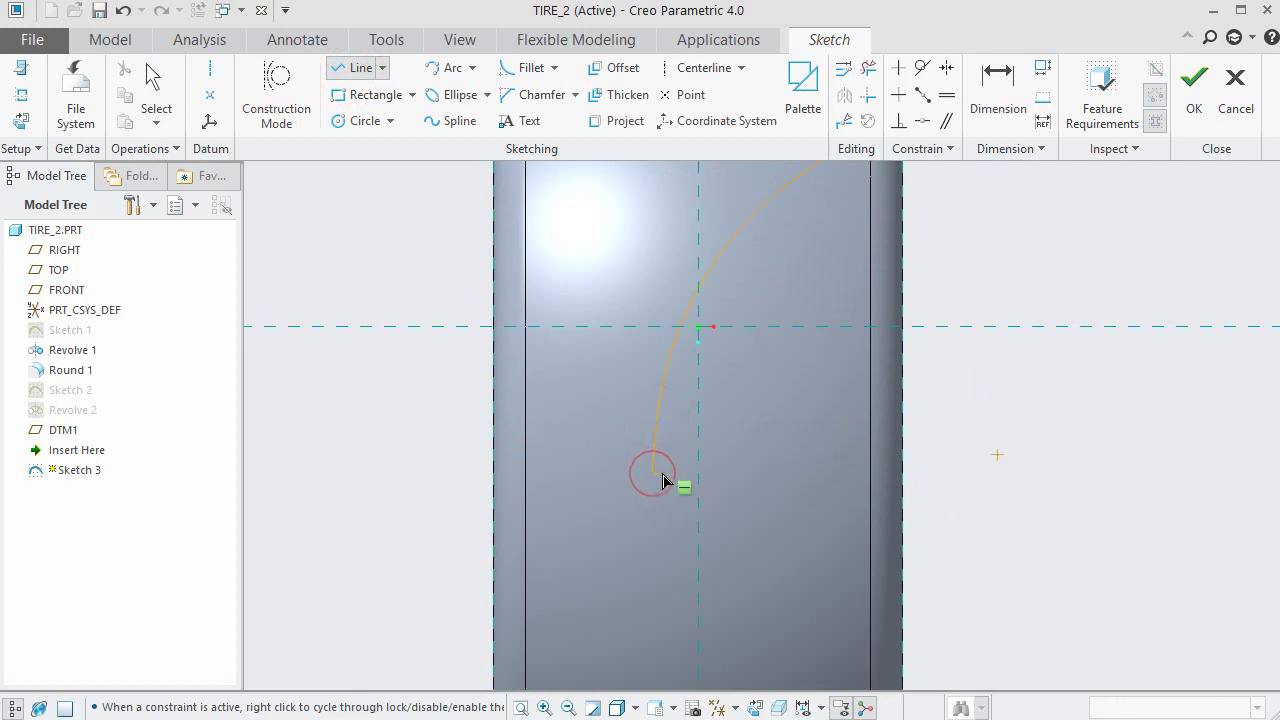
pyautogui.middleClick(668, 486)
pyautogui.middleClick(1020, 531)
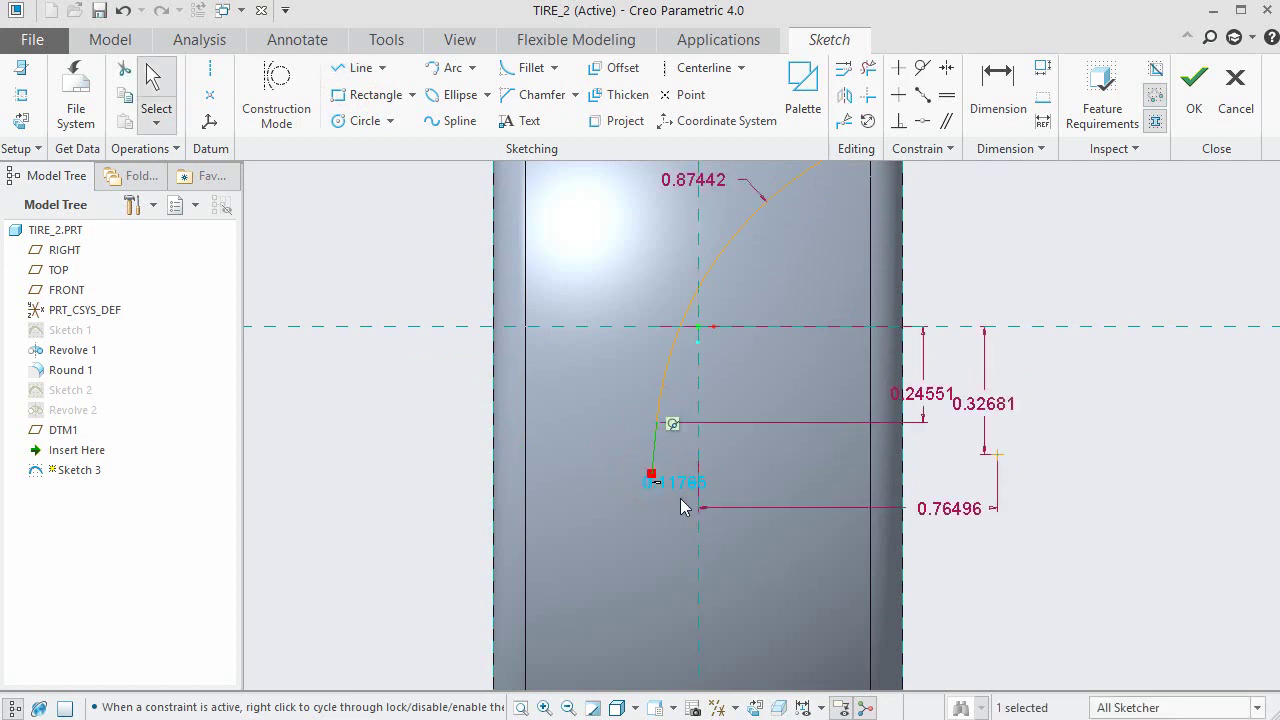
# Dimension the length of the short tangent line as 0.10436.
pyautogui.scroll(-1, 680, 506)
pyautogui.click(997, 85)
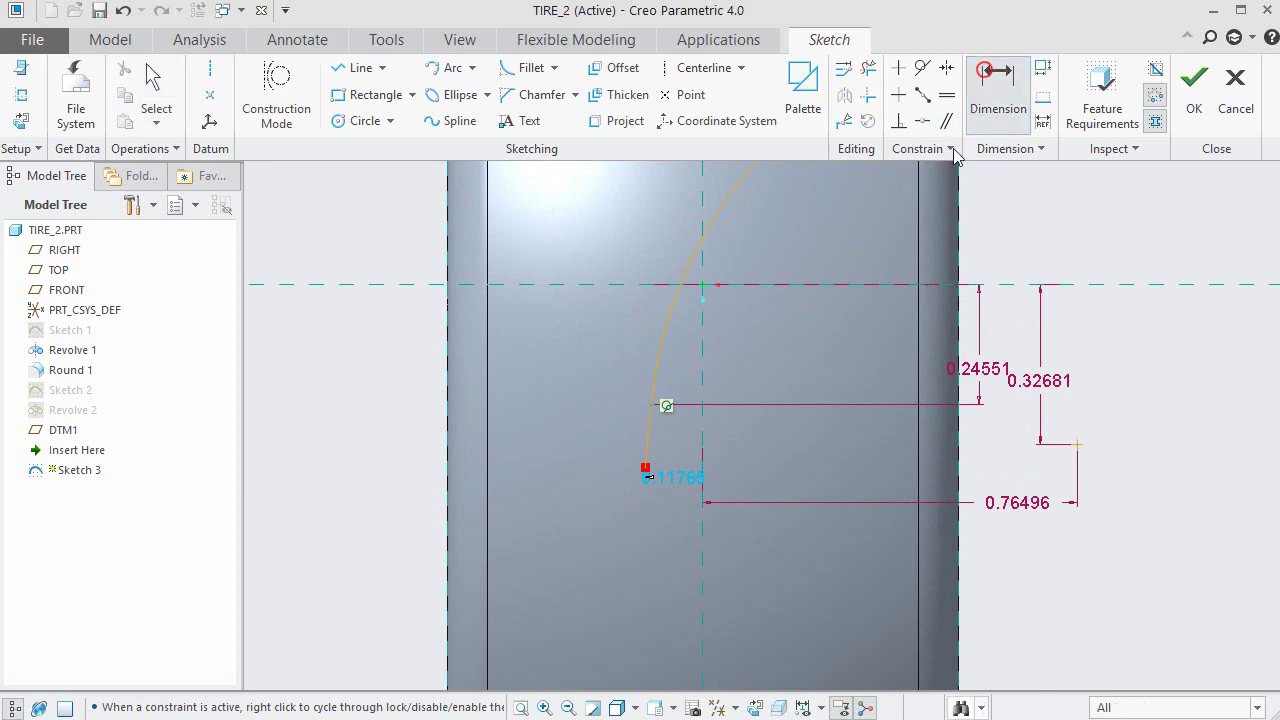
pyautogui.middleClick(643, 428)
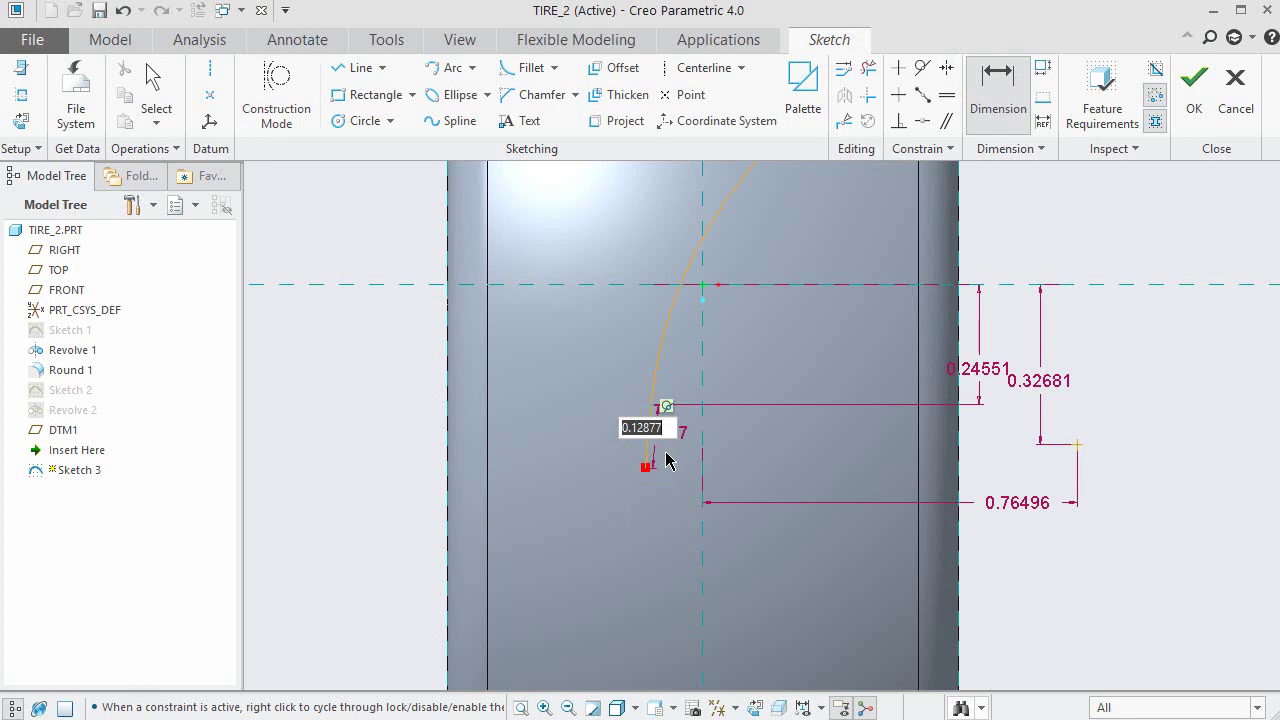
pyautogui.press('BackSpace')
pyautogui.write('.10436')
pyautogui.press('Return')
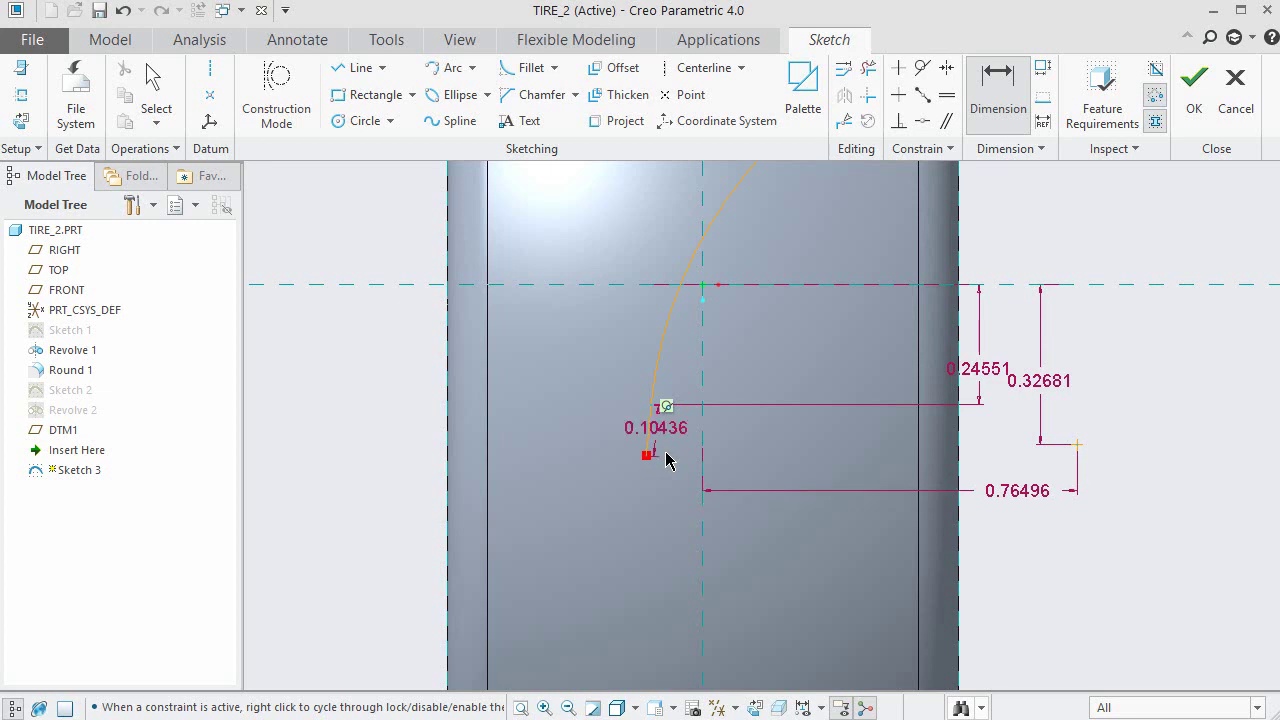
pyautogui.press('Escape')
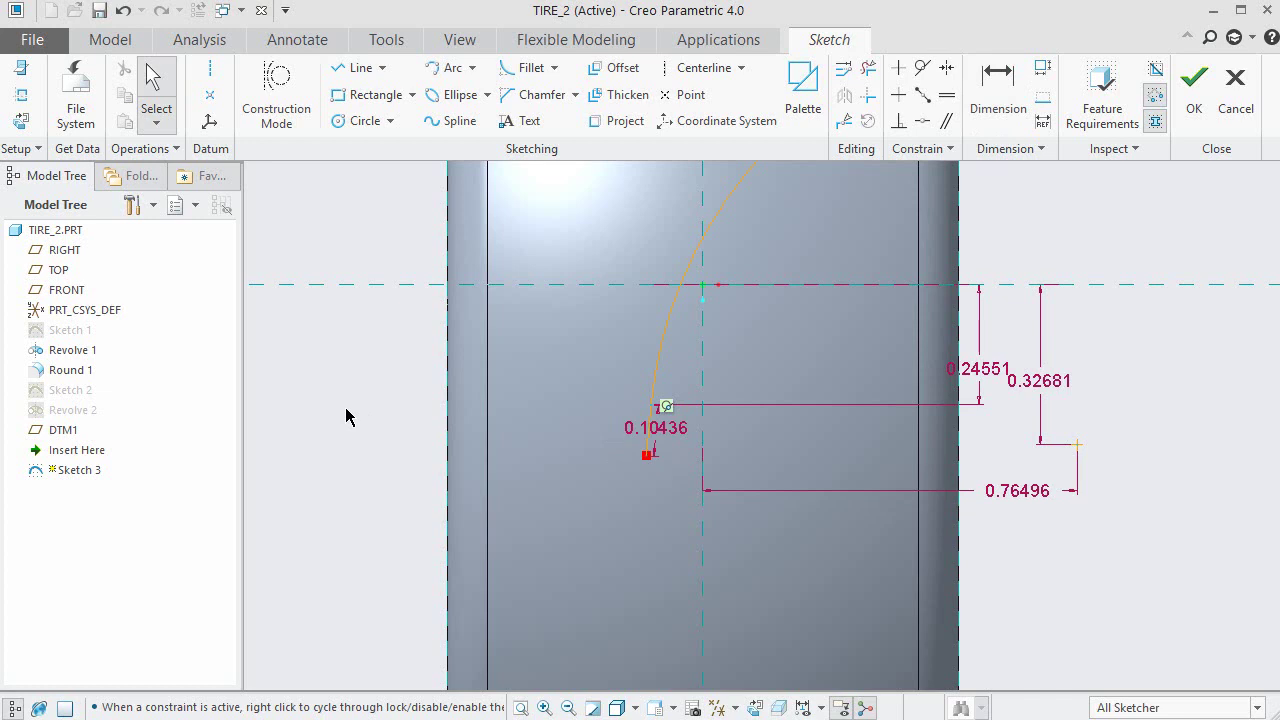
# Draw a small arc bulging downward from the short line's lower end toward the left, tangent to the line.
pyautogui.click(435, 69)
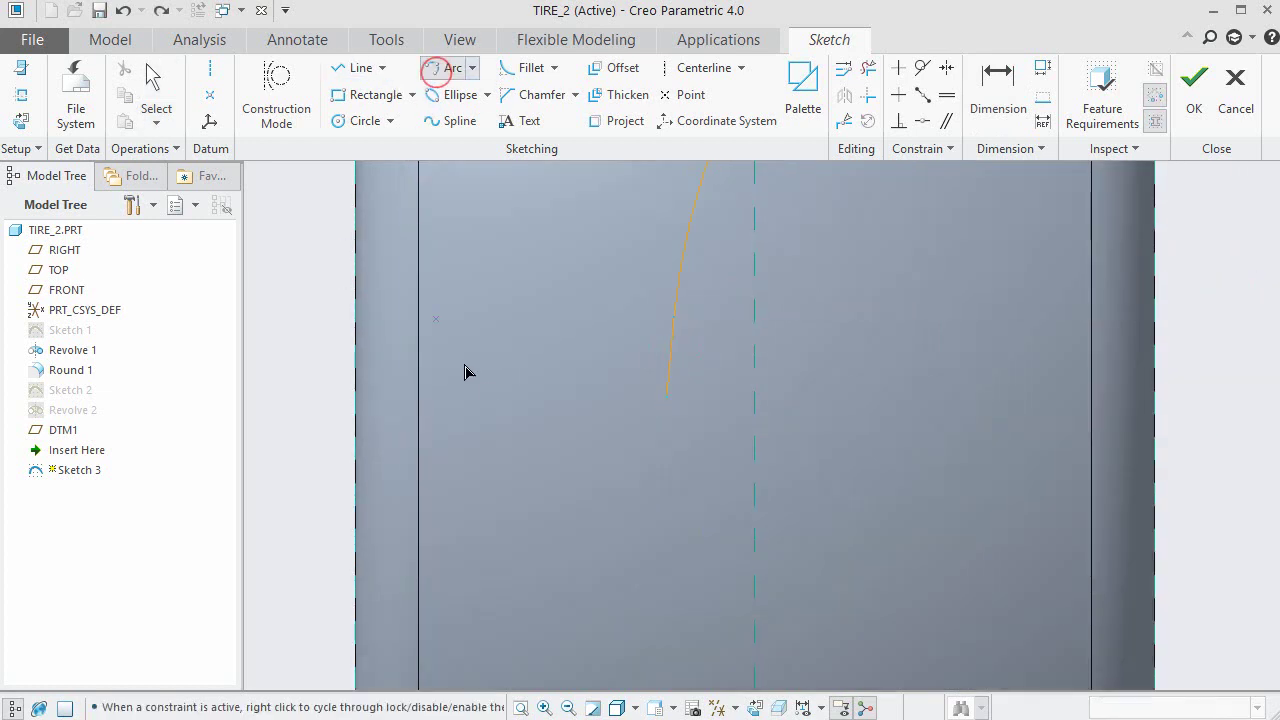
pyautogui.click(584, 414)
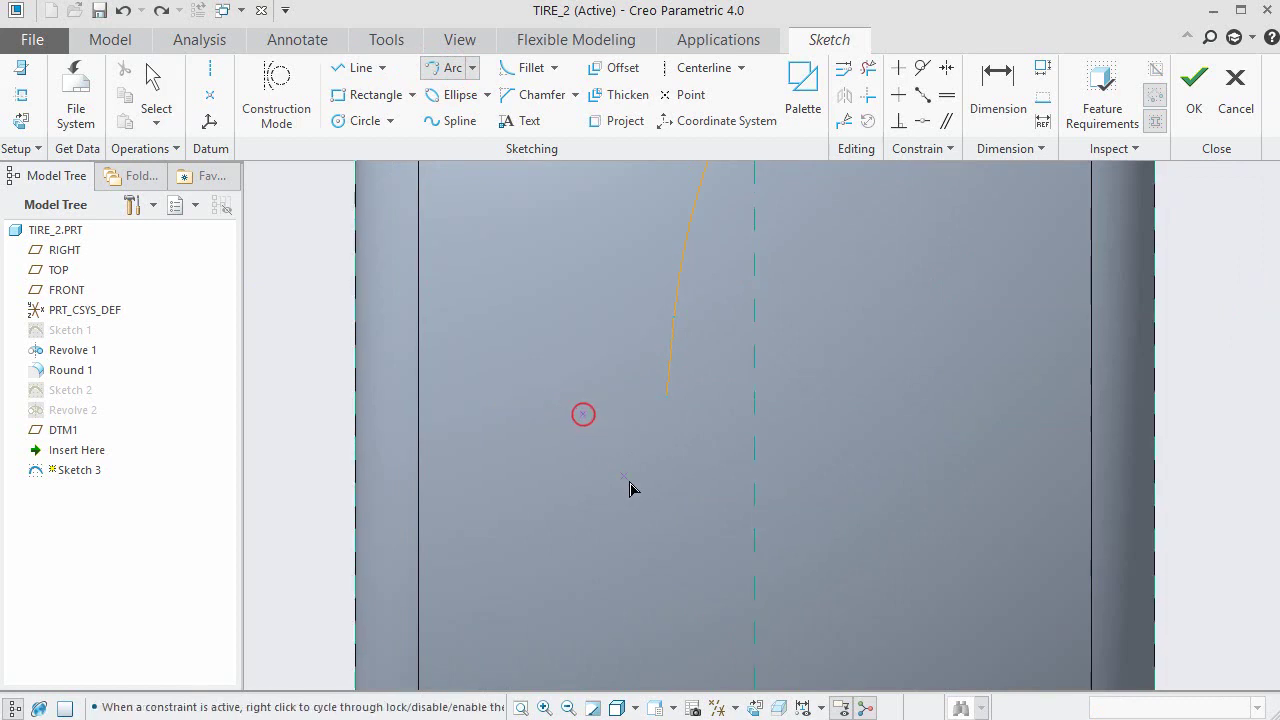
pyautogui.click(667, 396)
pyautogui.click(638, 436)
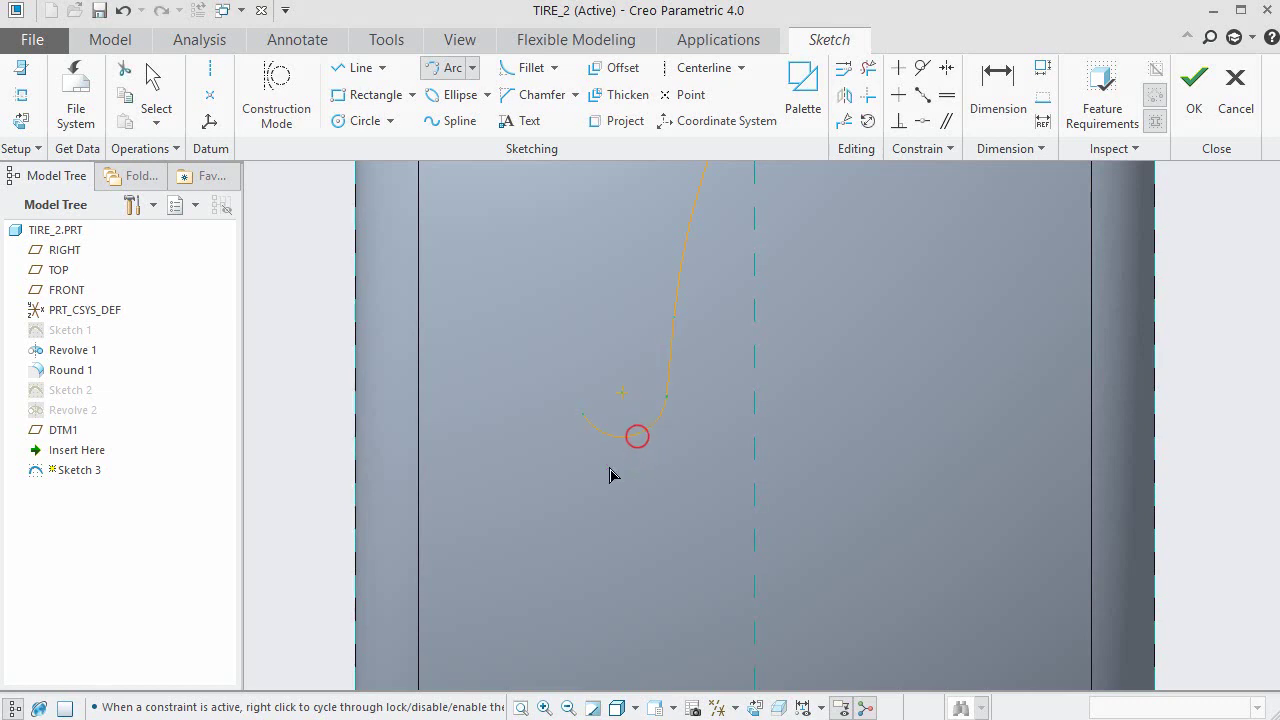
pyautogui.middleClick(614, 472)
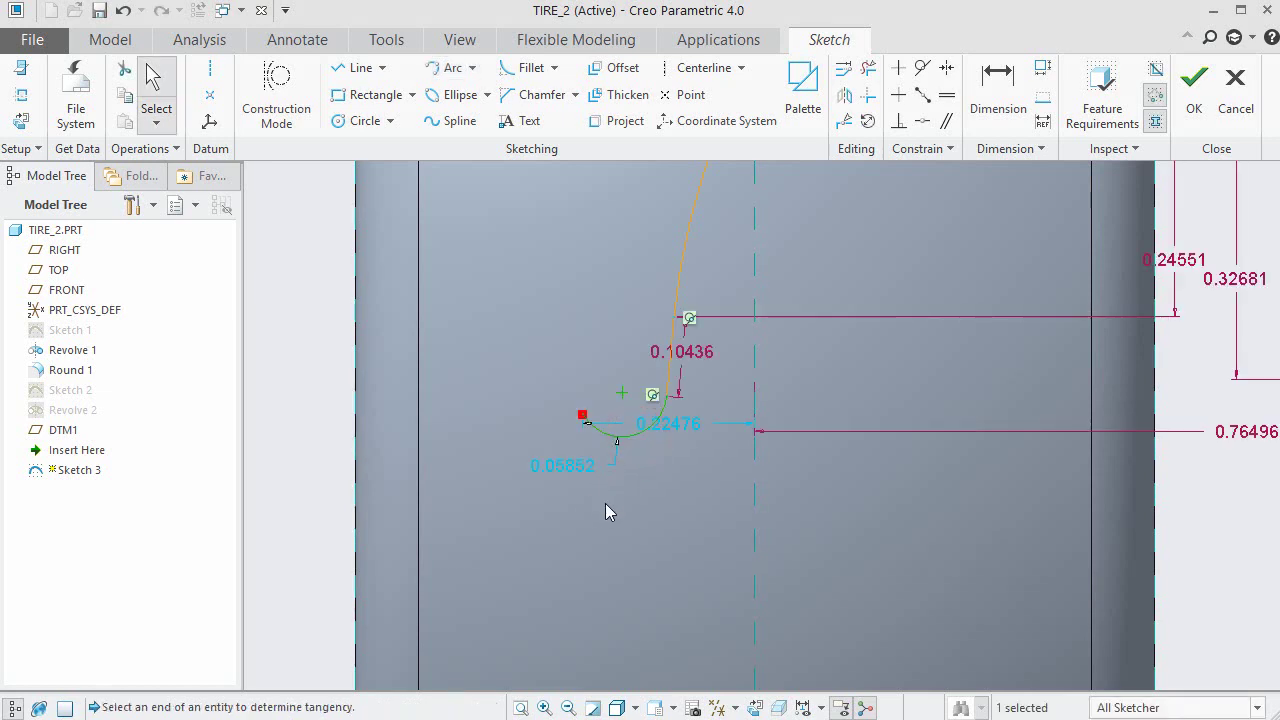
# Set the small lower arc's radius to 0.0625.
pyautogui.doubleClick(577, 470)
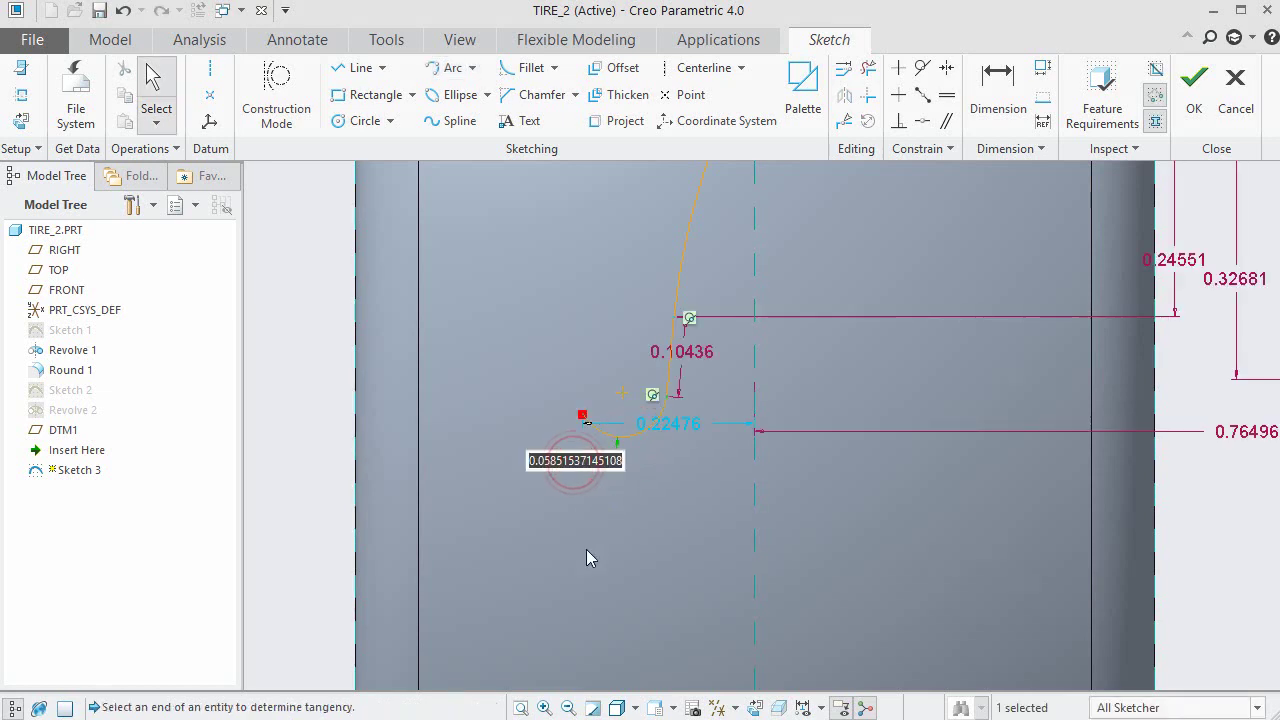
pyautogui.write('.06')
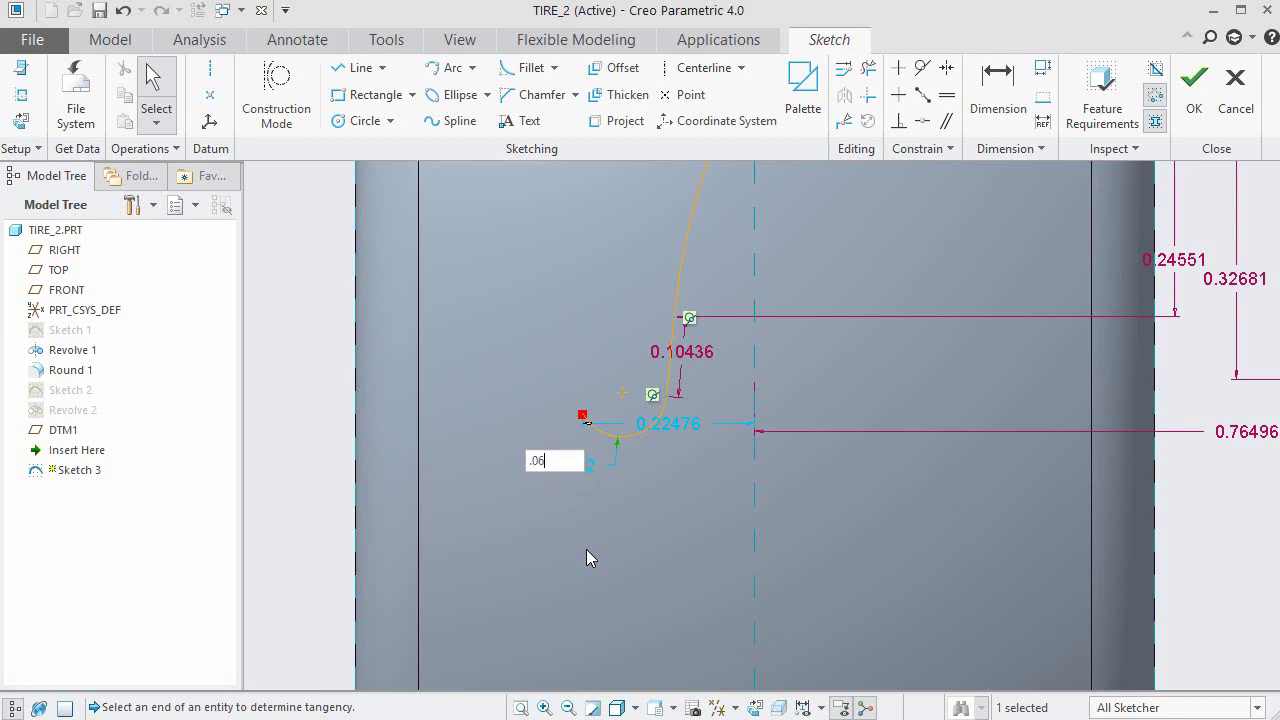
pyautogui.write('25')
pyautogui.press('Return')
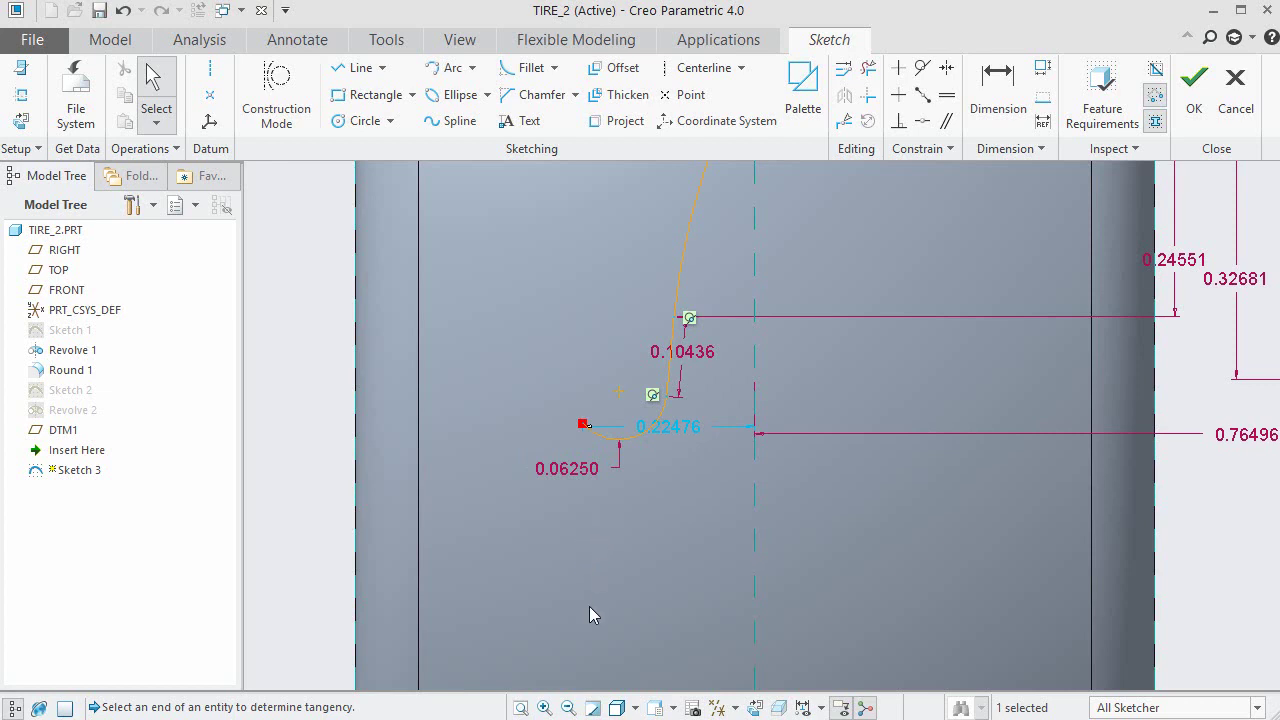
# Draw a line up and to the left from the small arc's free end, tangent to the arc.
pyautogui.click(355, 67)
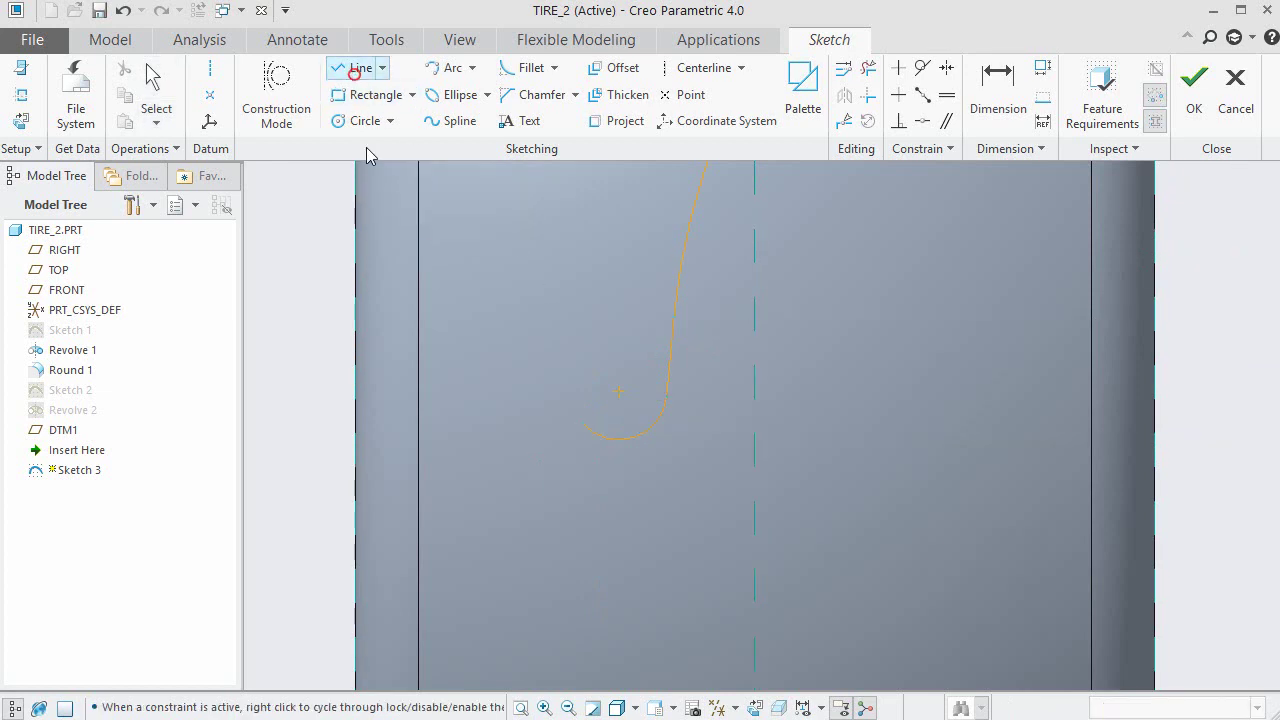
pyautogui.click(582, 423)
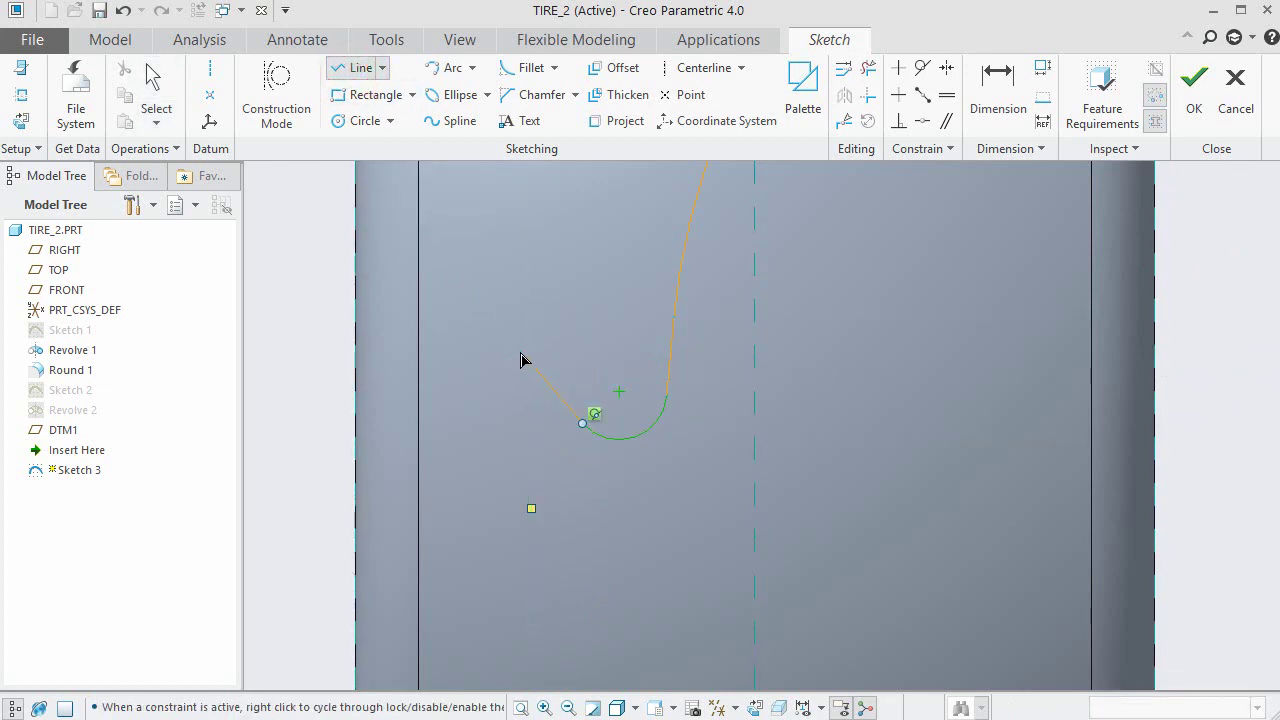
pyautogui.click(520, 352)
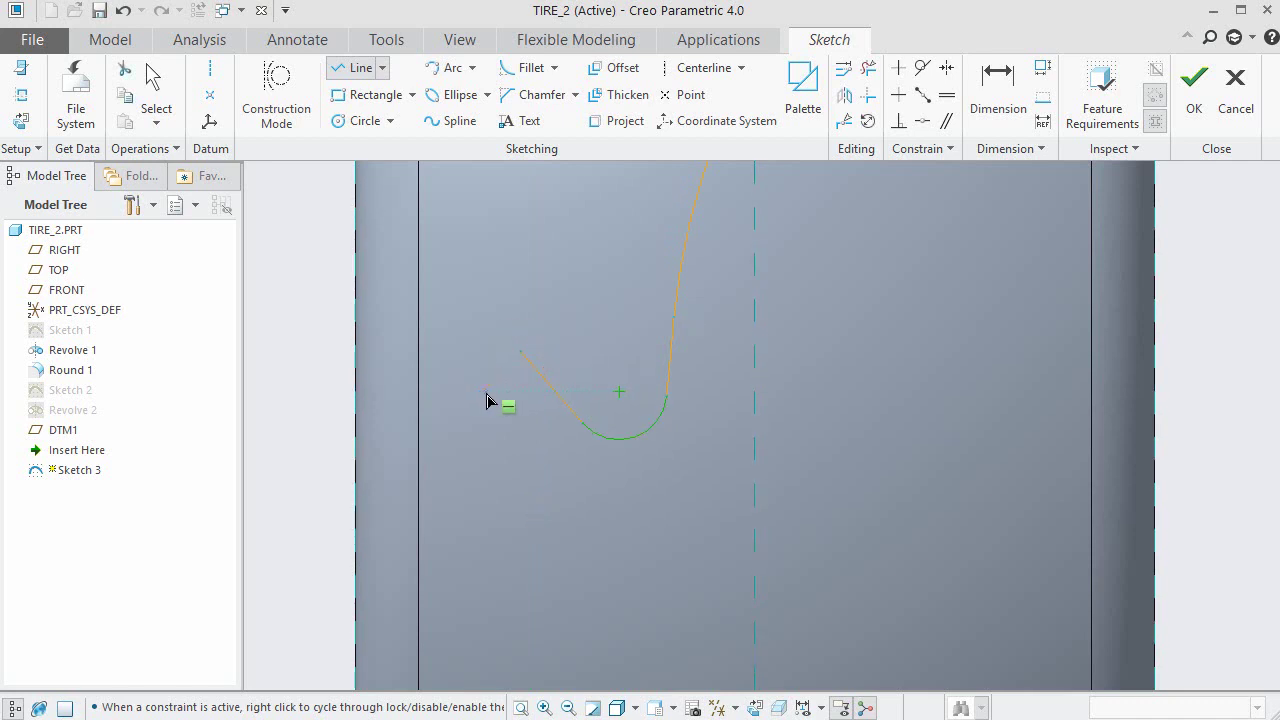
pyautogui.middleClick(486, 400)
pyautogui.click(284, 506)
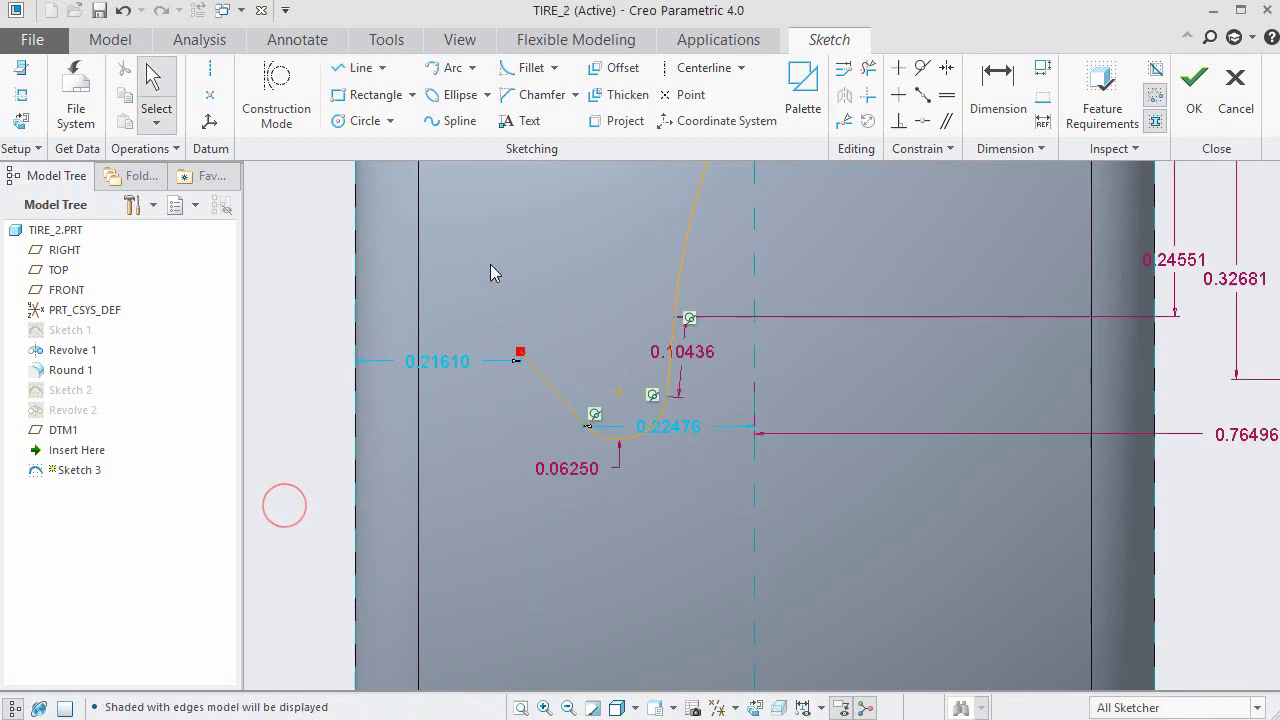
# Change the model's display style to No Hidden.
pyautogui.click(460, 40)
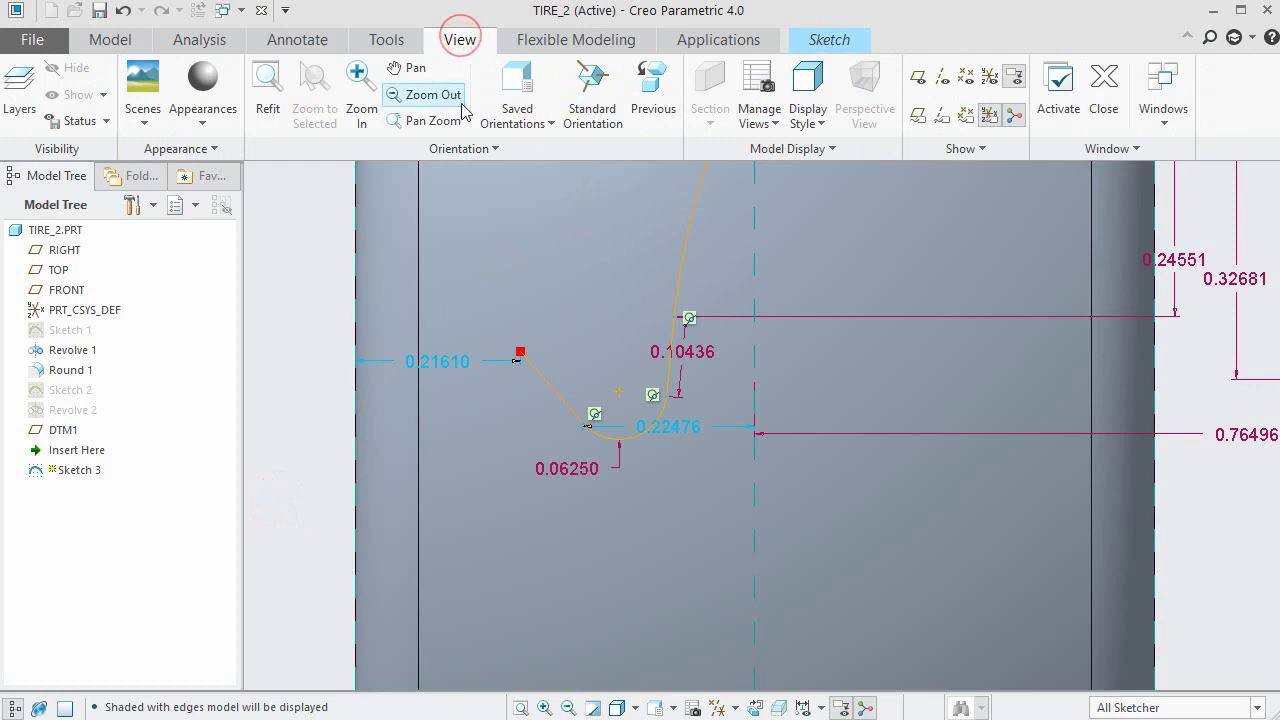
pyautogui.click(808, 112)
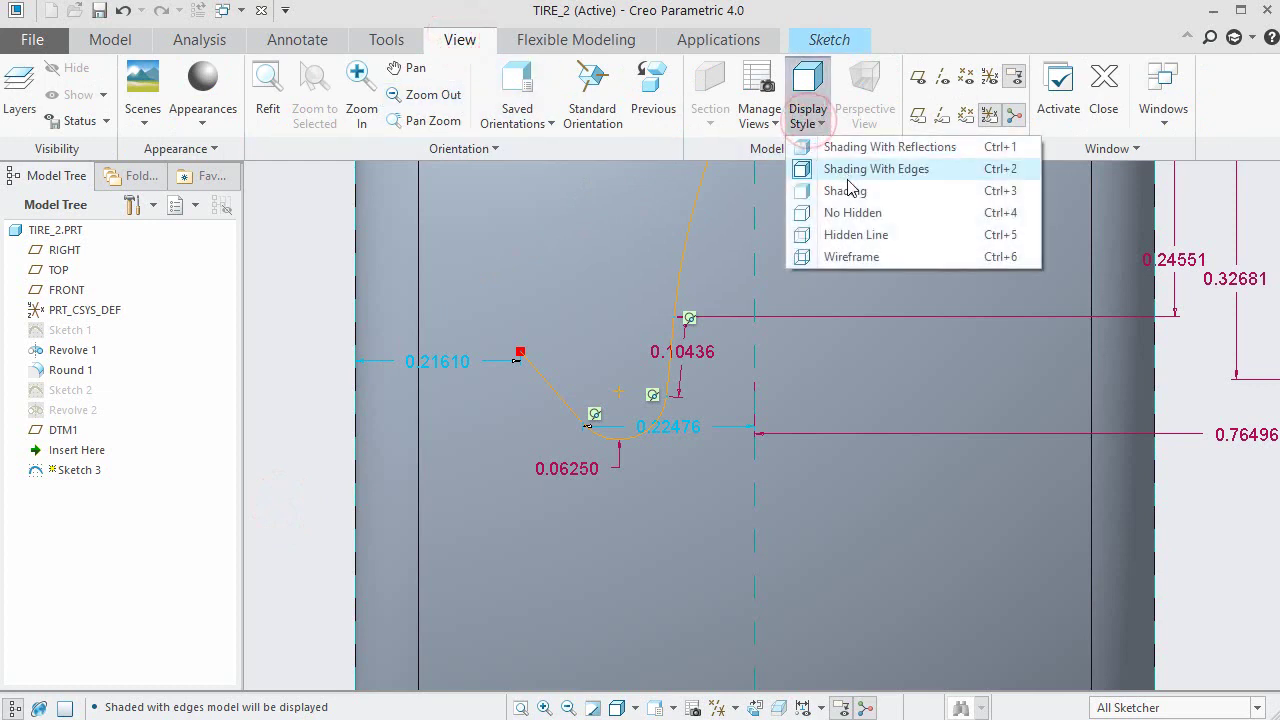
pyautogui.click(858, 213)
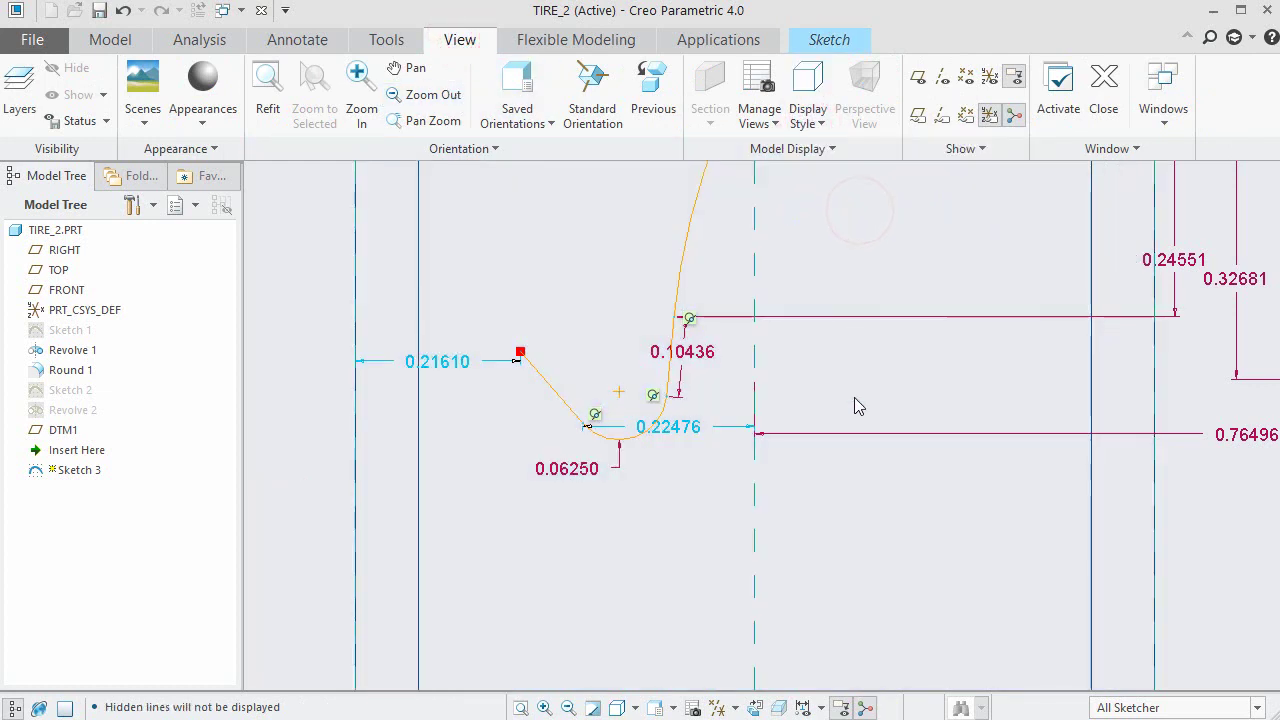
pyautogui.click(854, 397)
pyautogui.scroll(-4, 695, 502)
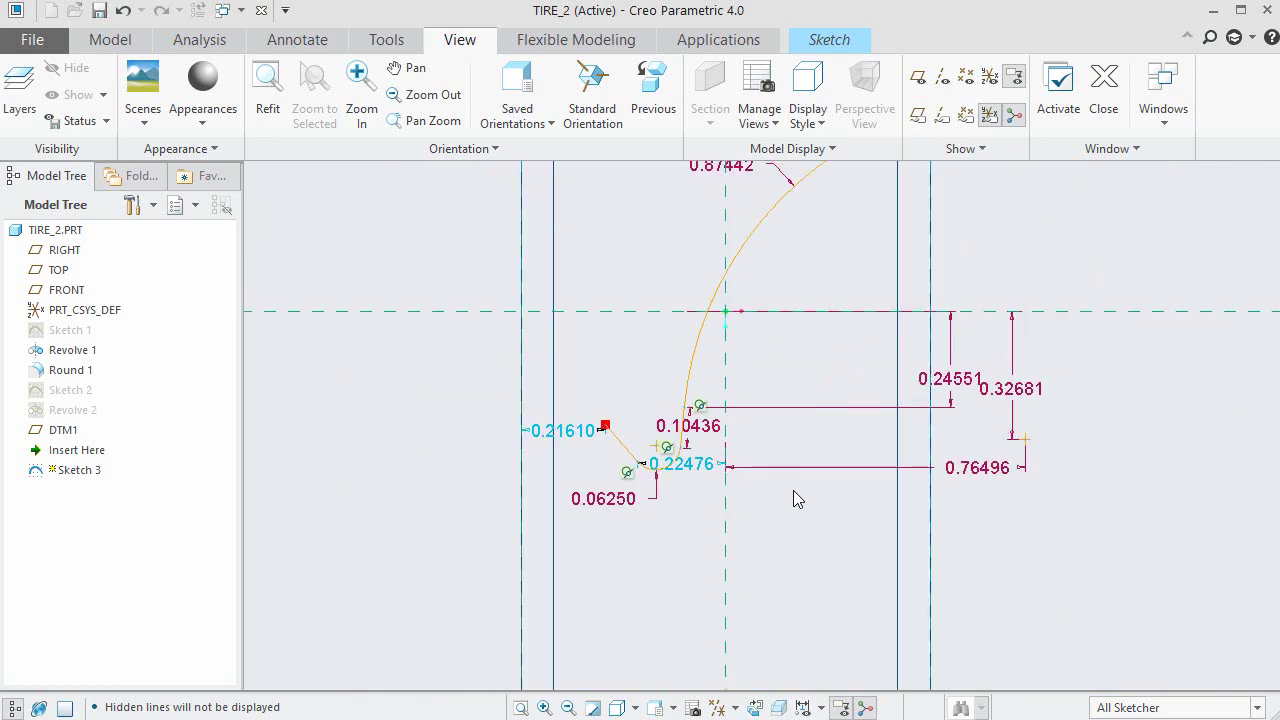
pyautogui.scroll(-2, 793, 490)
pyautogui.scroll(1, 834, 508)
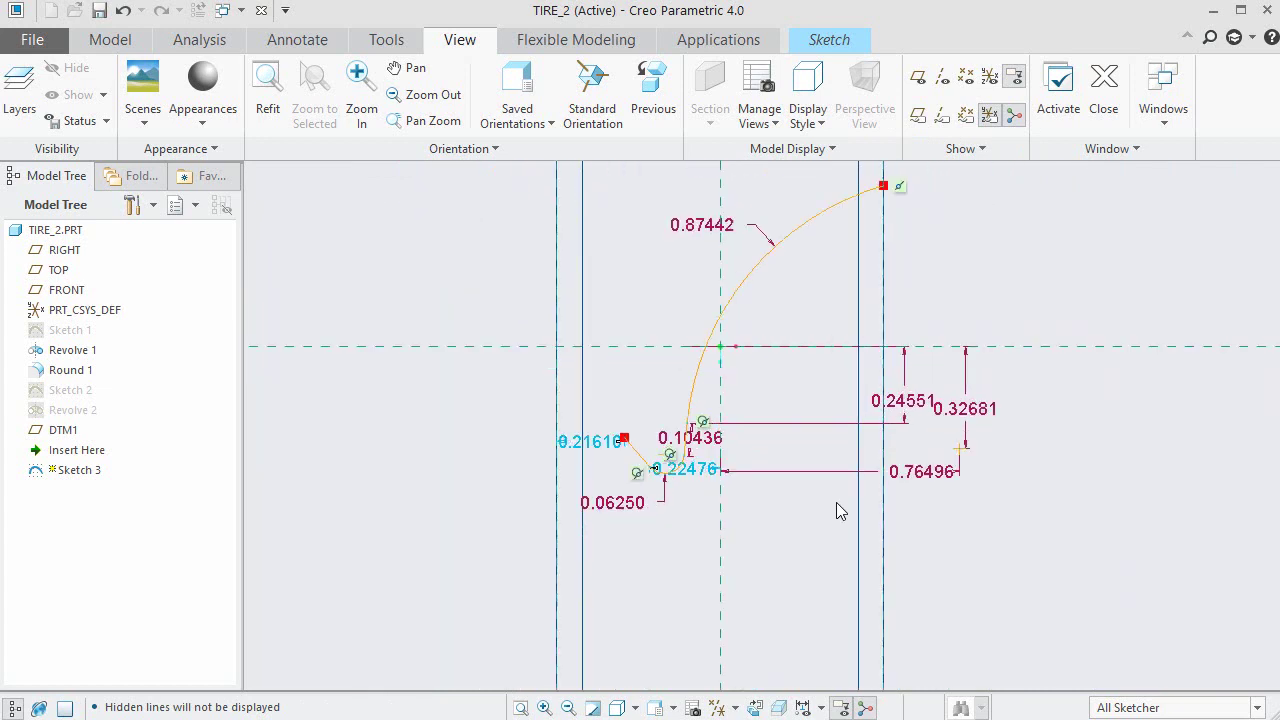
# Offset the whole chain of arcs and lines as a loop by 0.041 toward the outer side of the large arc.
pyautogui.click(836, 40)
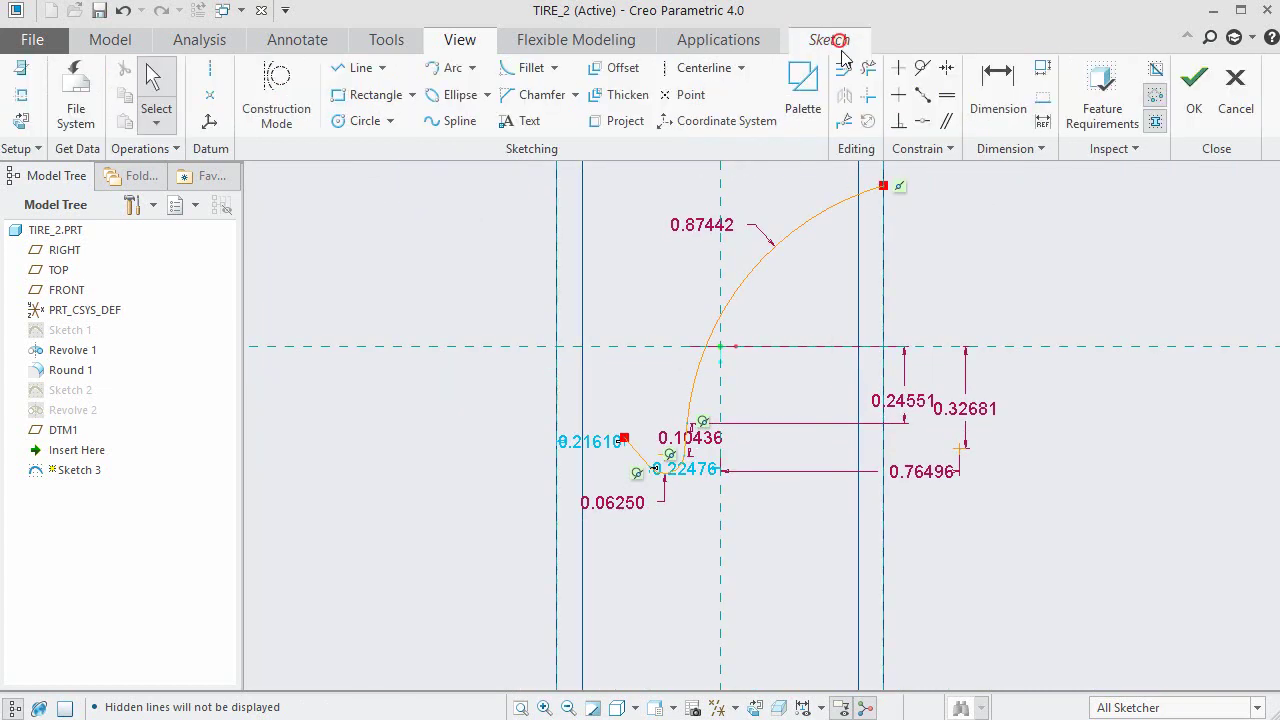
pyautogui.click(614, 70)
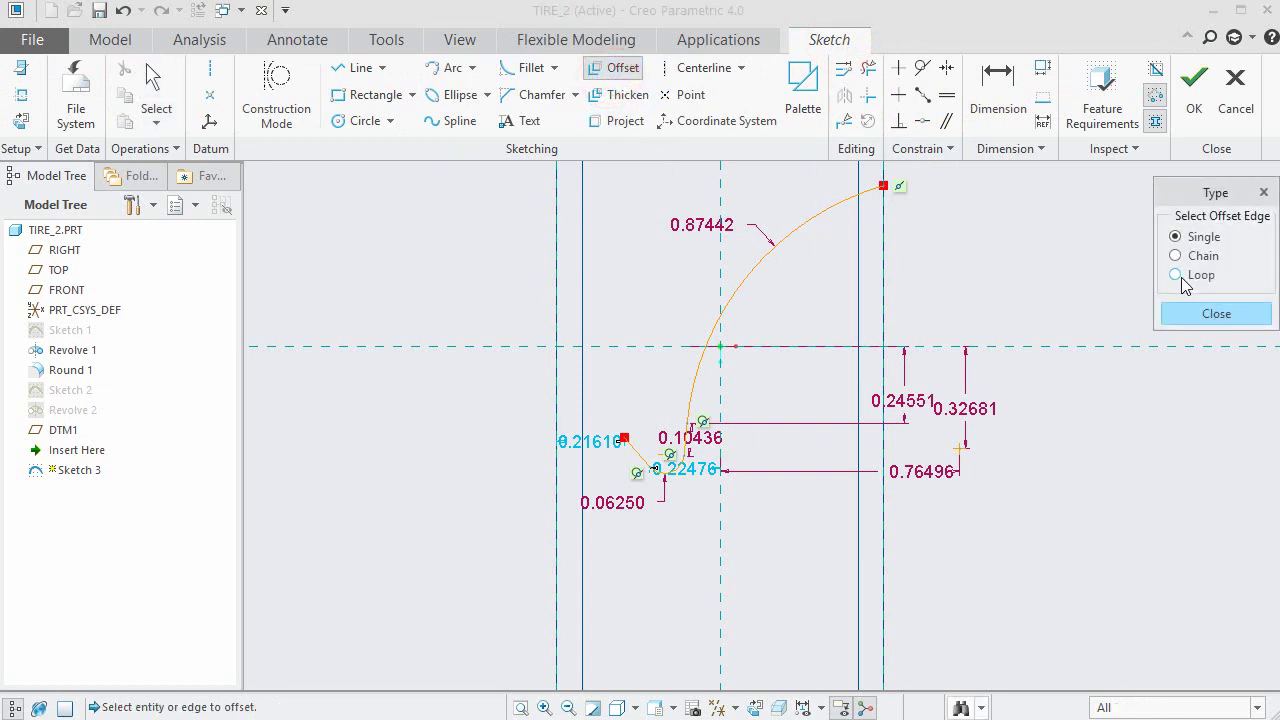
pyautogui.click(1178, 276)
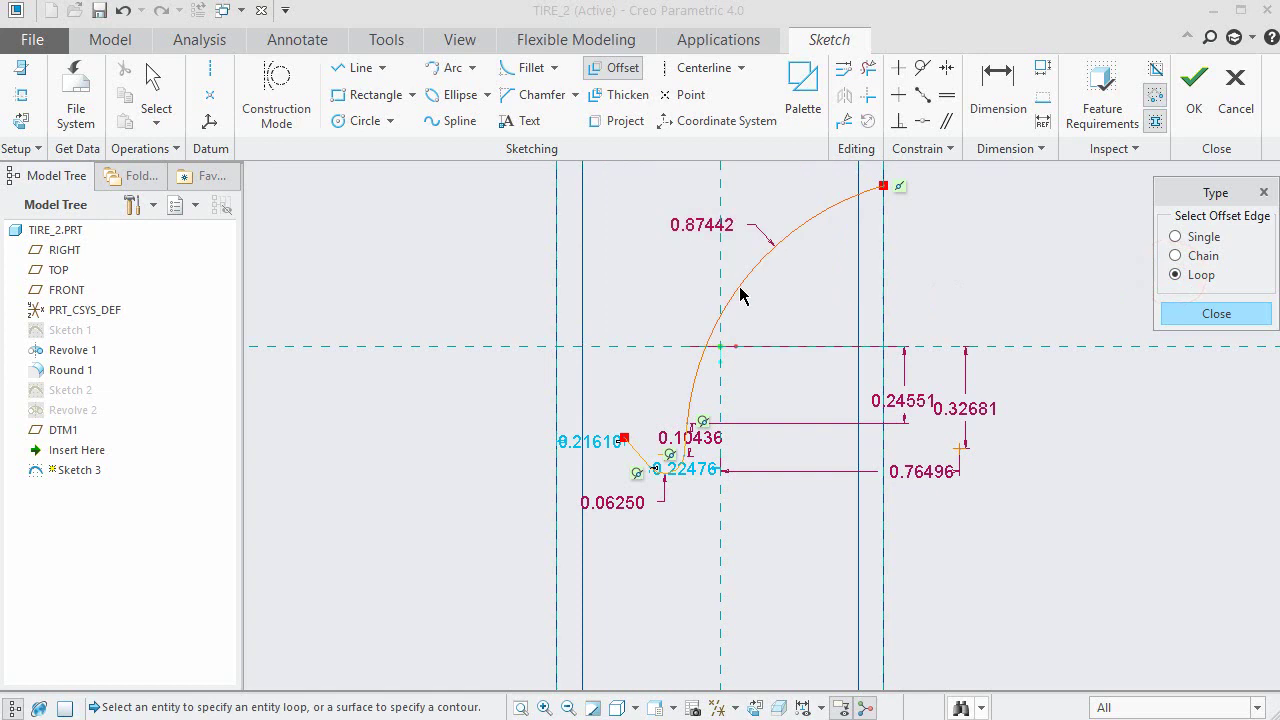
pyautogui.scroll(-2, 766, 405)
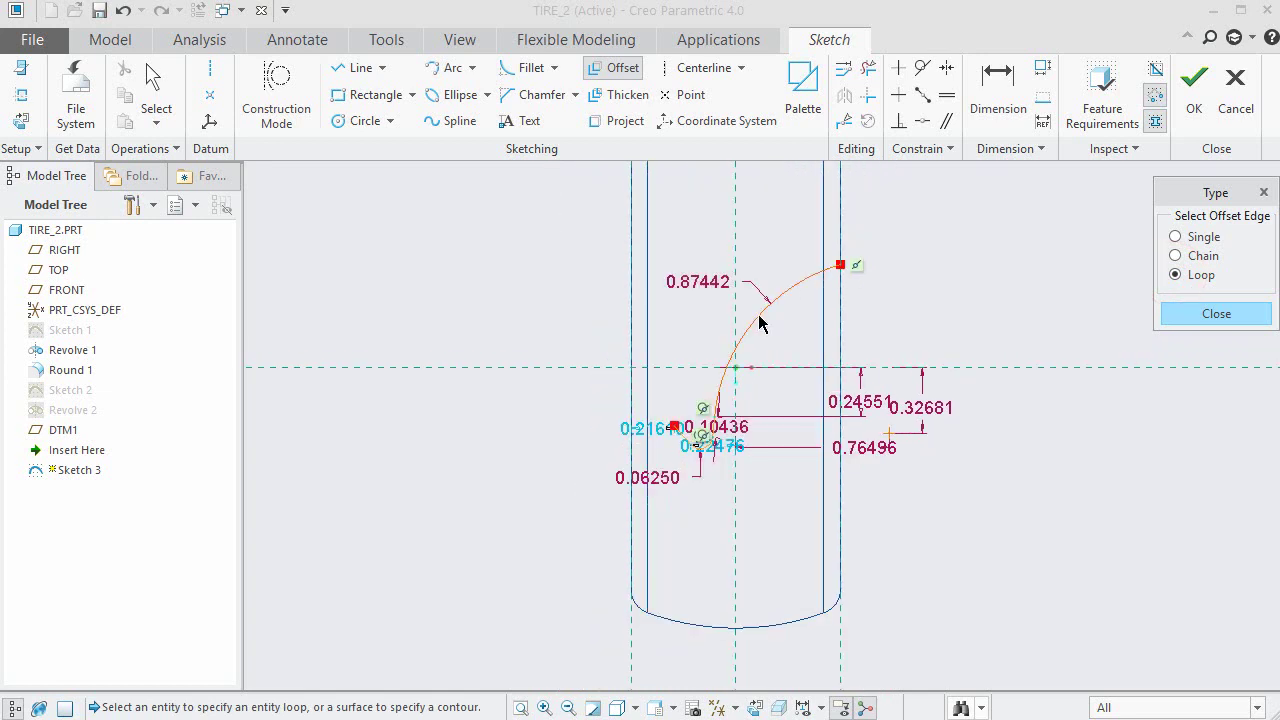
pyautogui.click(760, 322)
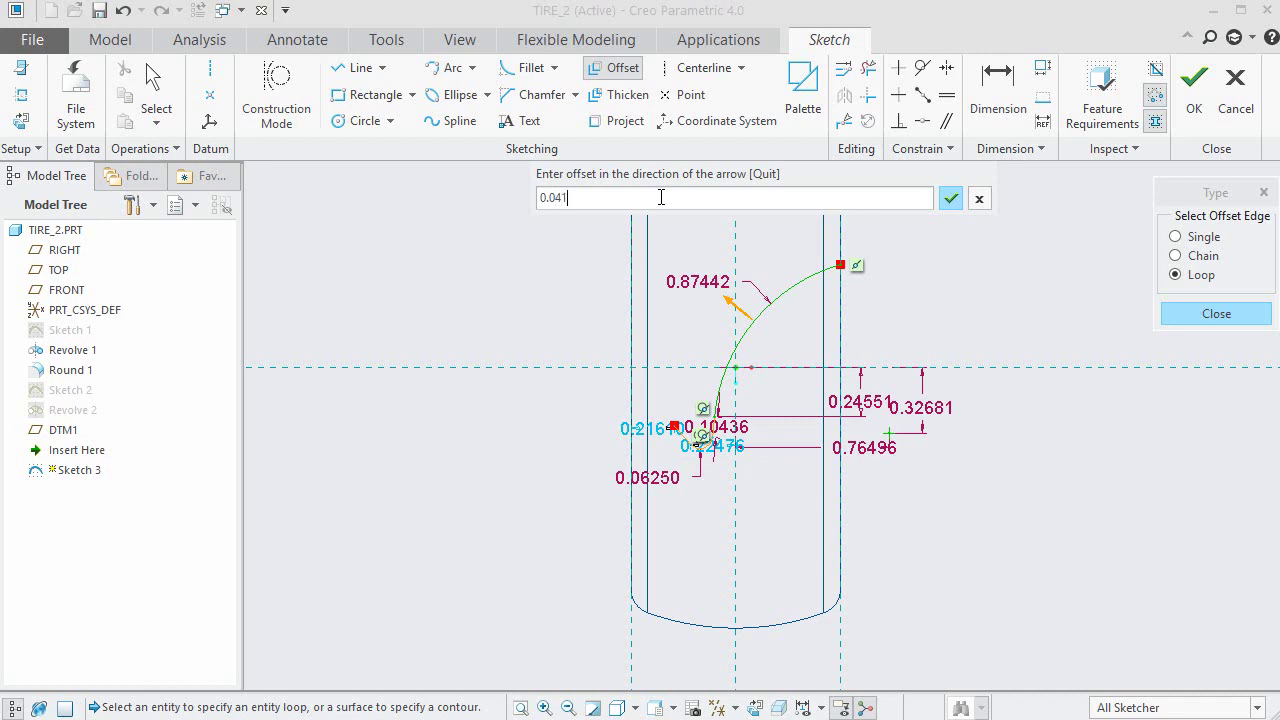
pyautogui.press('Return')
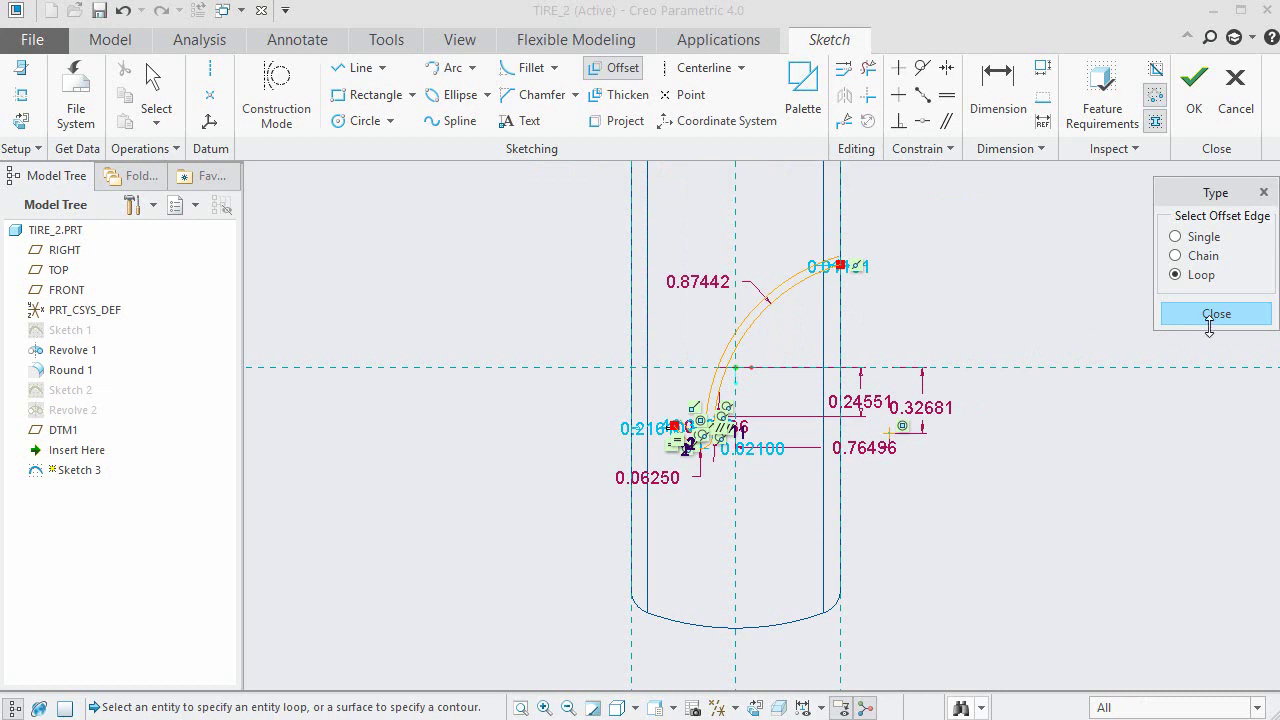
pyautogui.click(1208, 323)
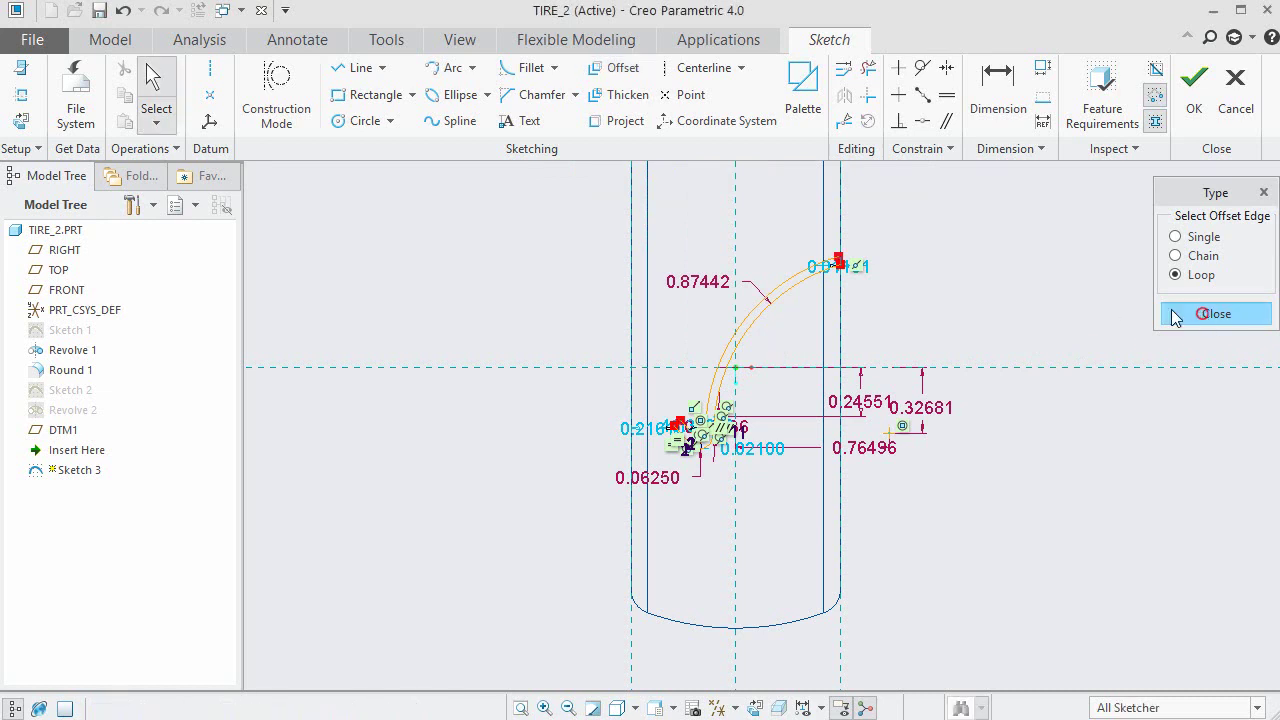
# Constrain the offset arc's upper endpoint to be coincident with the tire's right vertical reference line.
pyautogui.scroll(-2, 828, 278)
pyautogui.scroll(-2, 828, 278)
pyautogui.click(869, 280)
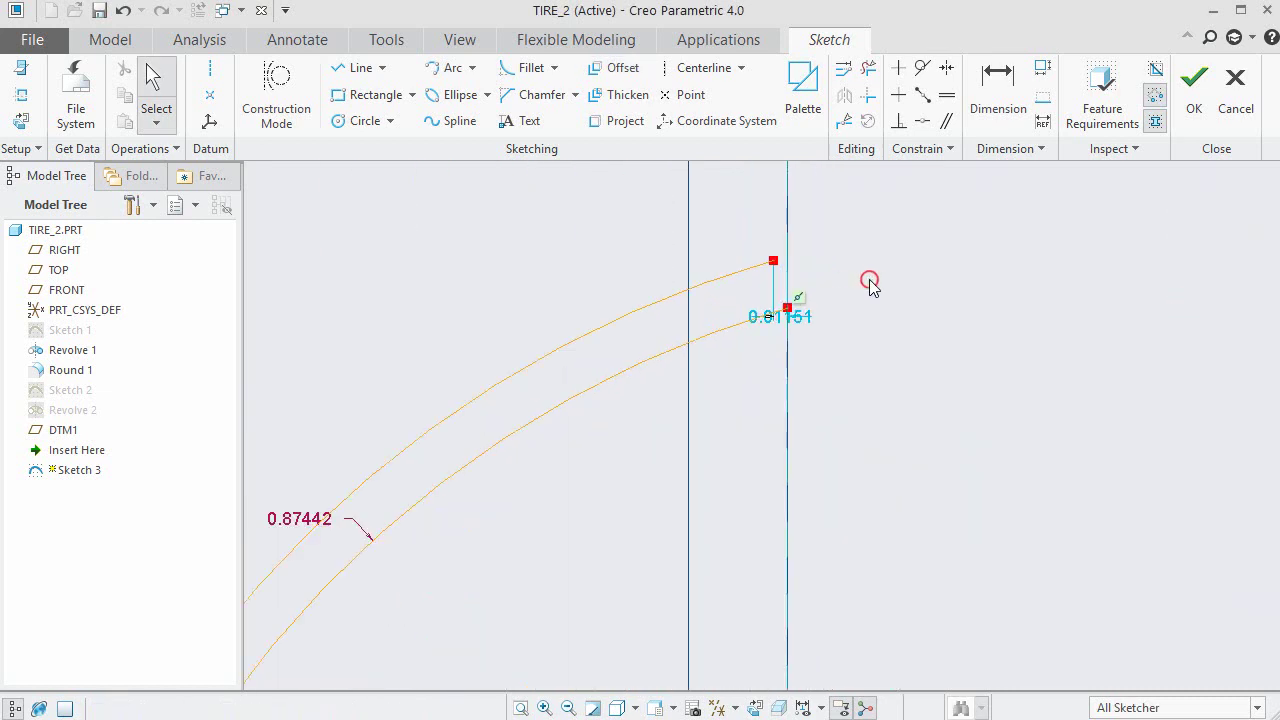
pyautogui.click(922, 120)
pyautogui.click(773, 261)
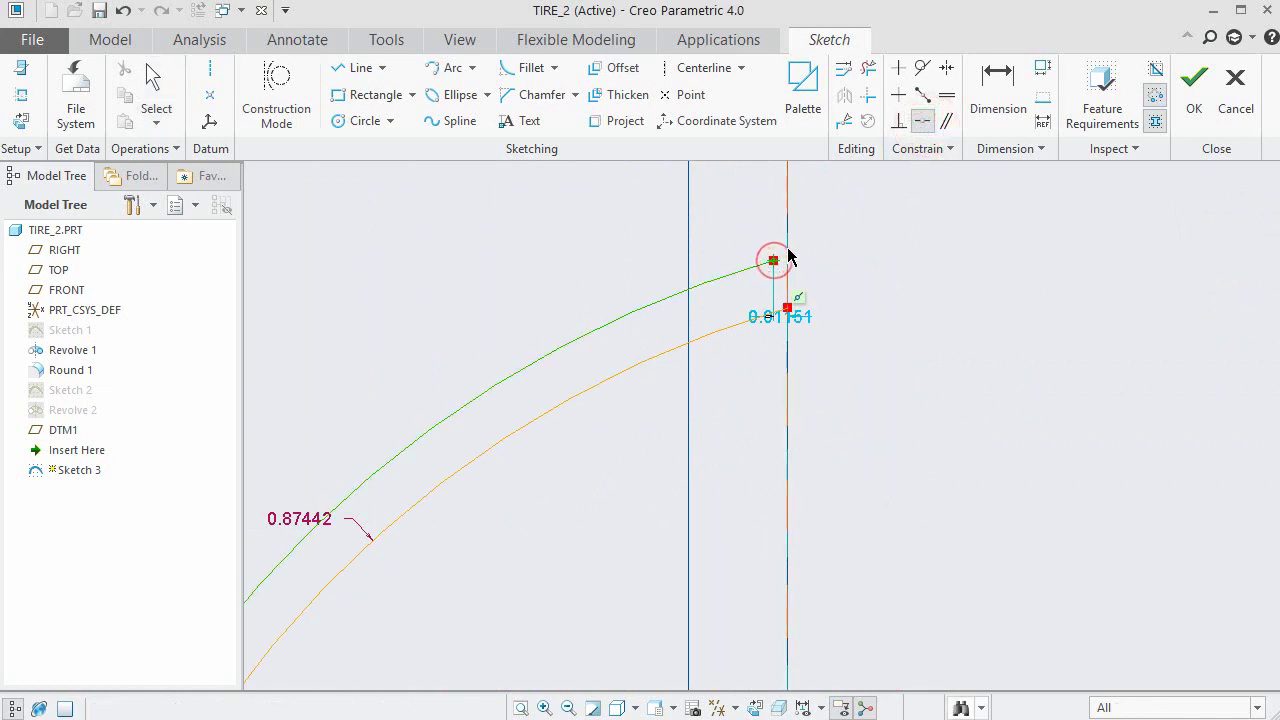
pyautogui.click(786, 248)
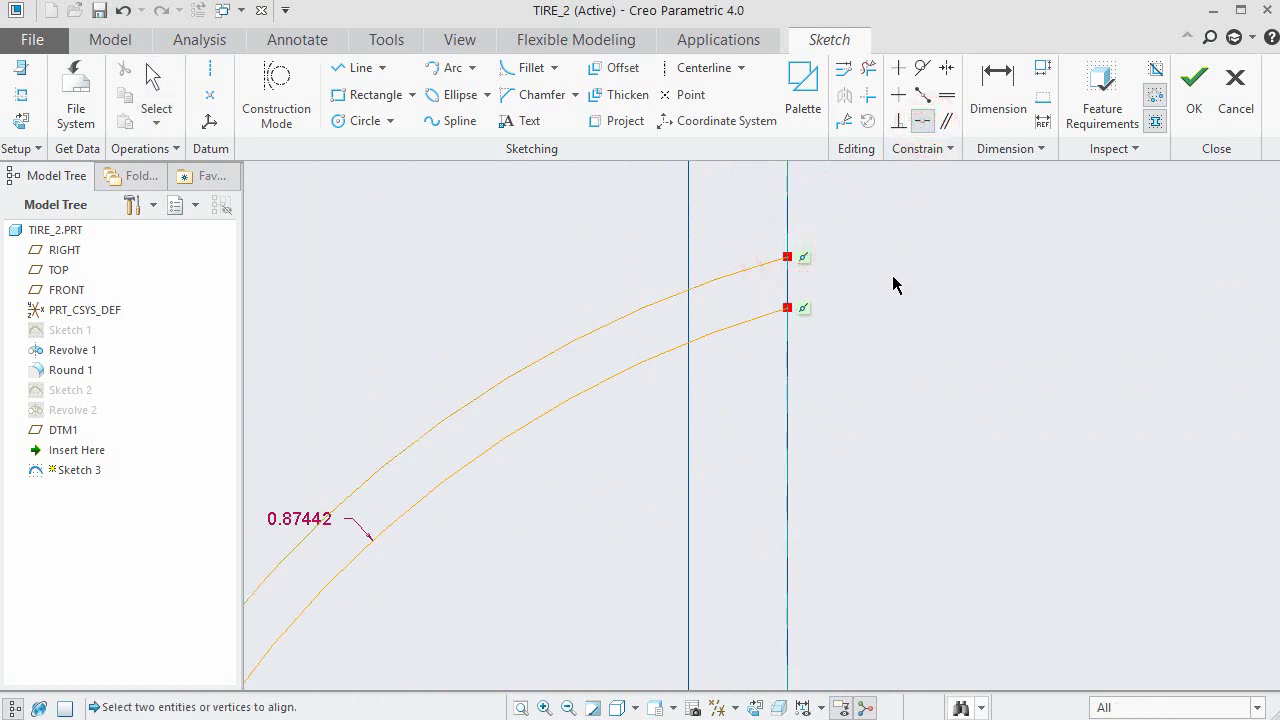
pyautogui.middleClick(892, 275)
pyautogui.scroll(-5, 971, 270)
pyautogui.scroll(-2, 976, 300)
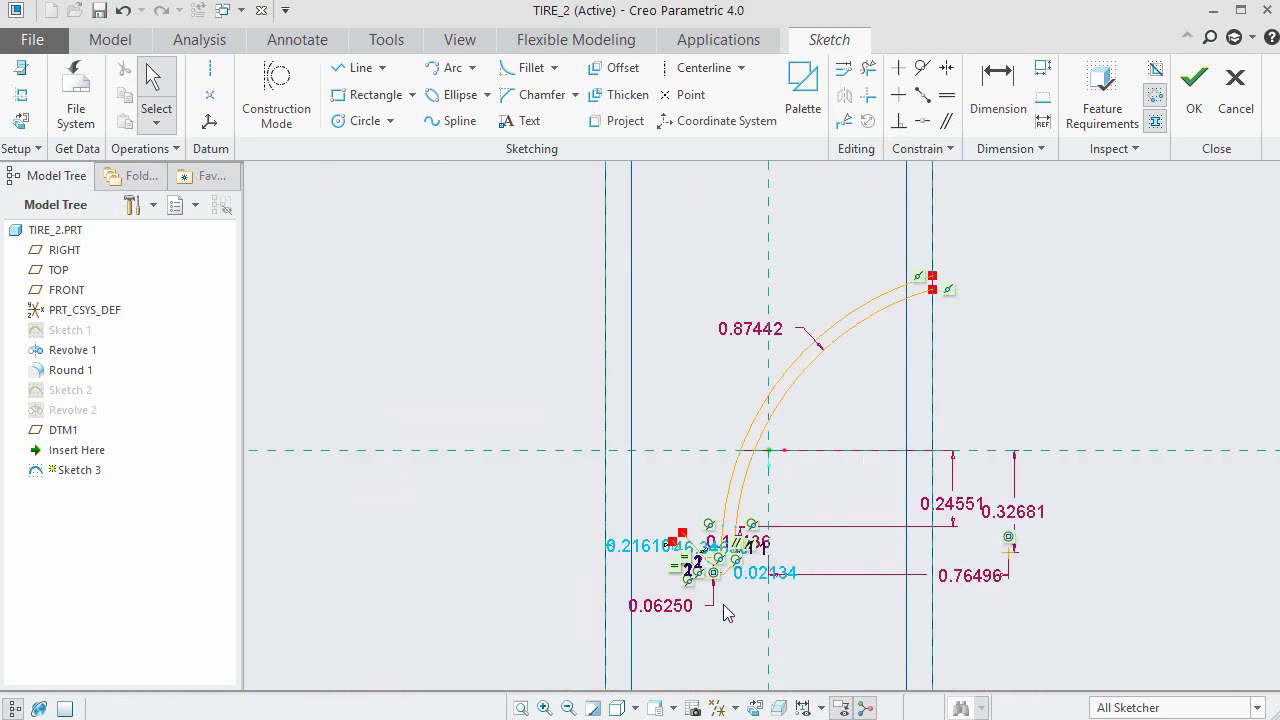
# Dimension the distance between the two parallel slanted lines as 0.0415 and place the dimension text above the lines.
pyautogui.scroll(4, 723, 604)
pyautogui.scroll(2, 592, 500)
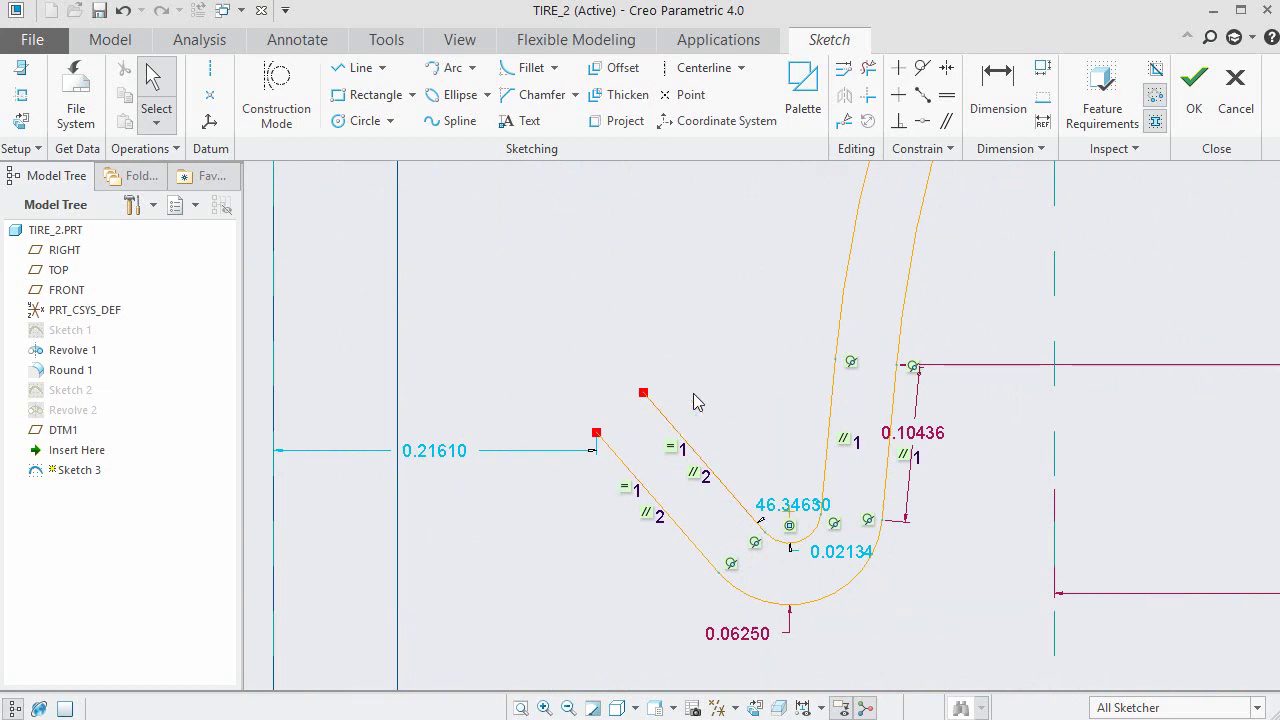
pyautogui.click(1000, 98)
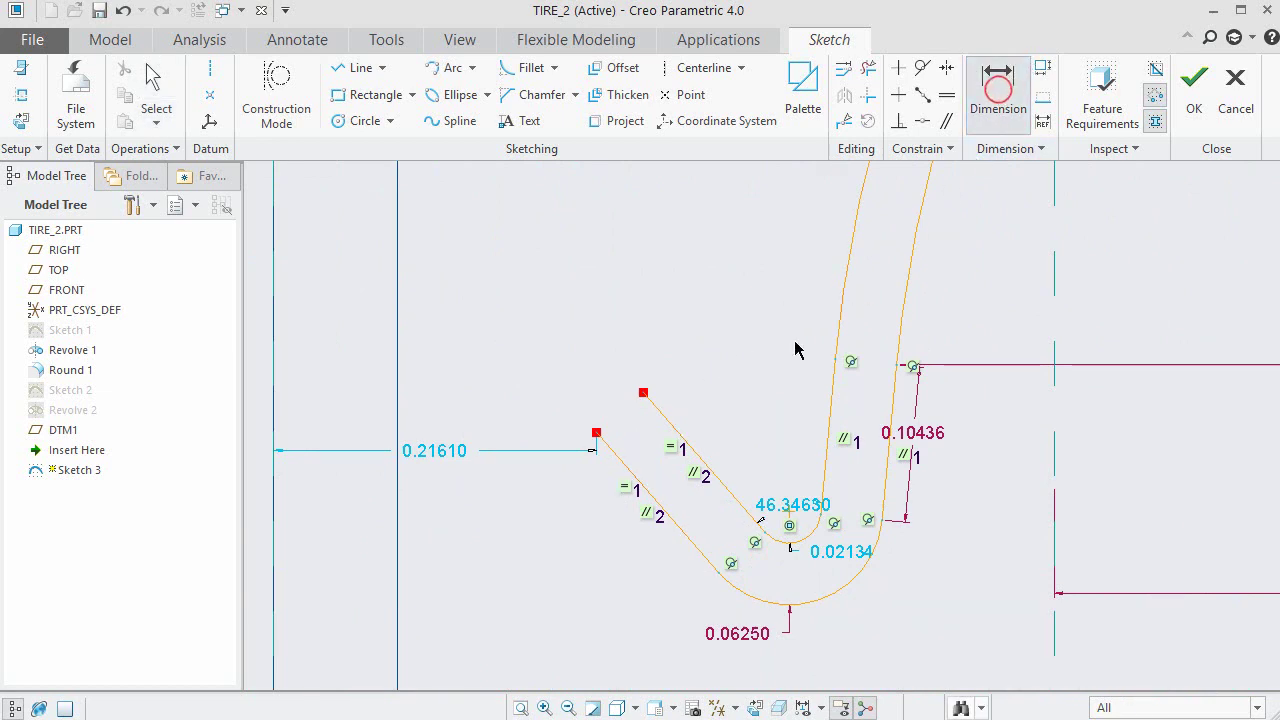
pyautogui.click(701, 465)
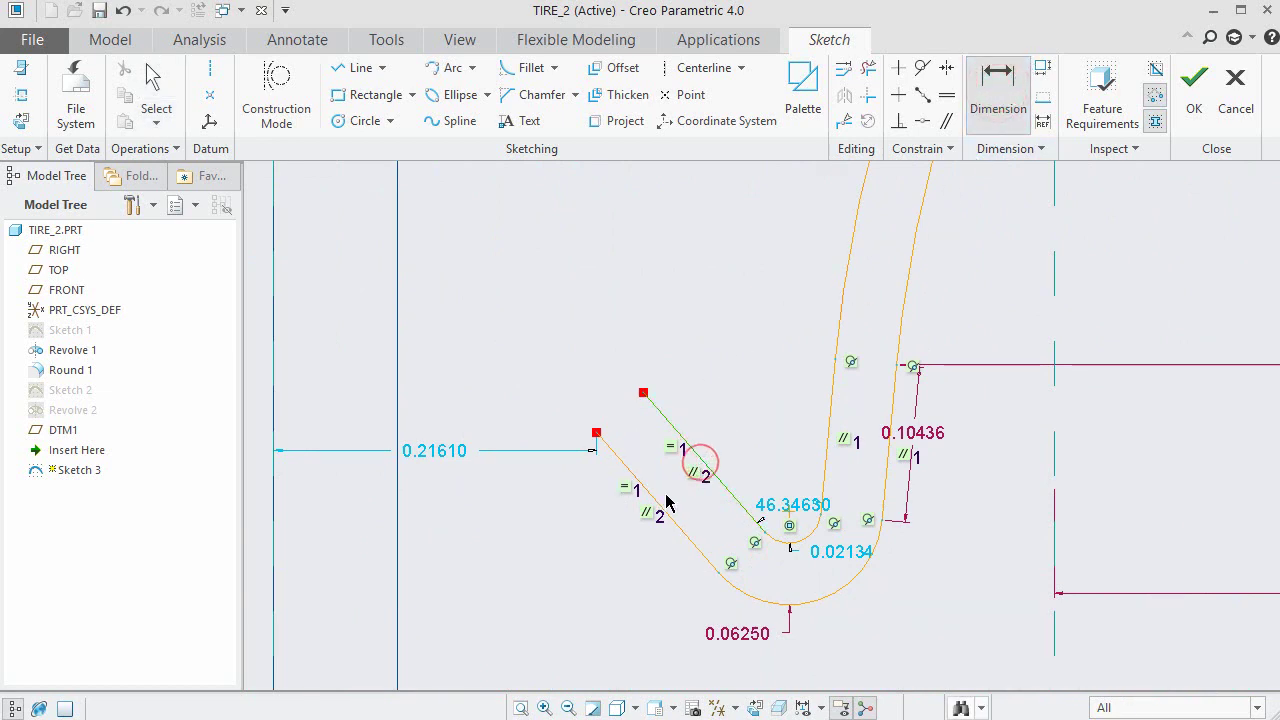
pyautogui.click(660, 510)
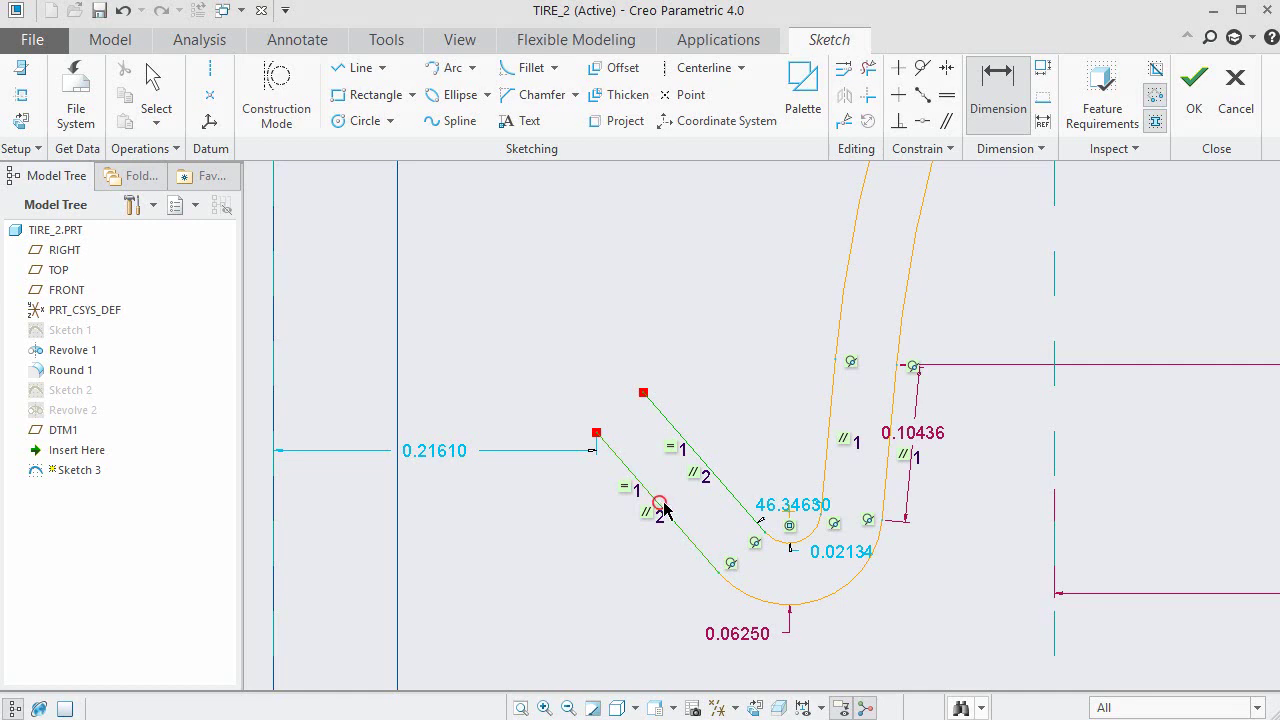
pyautogui.middleClick(705, 512)
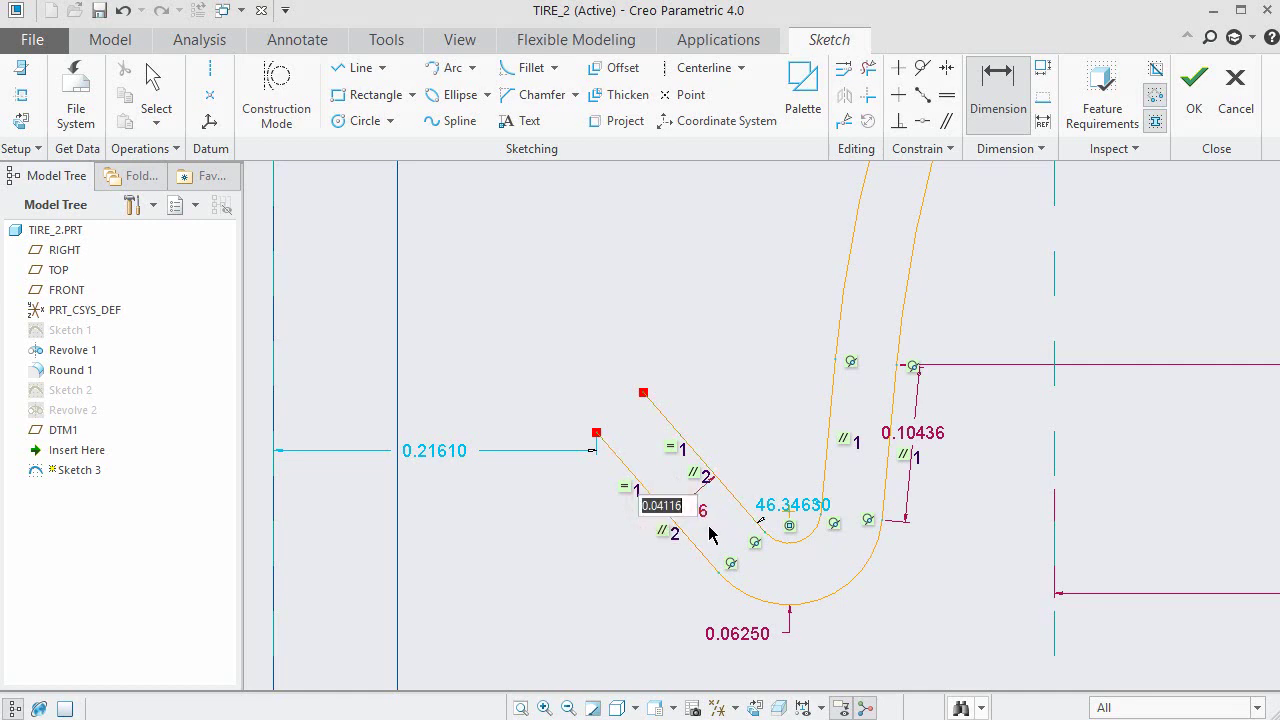
pyautogui.press('BackSpace')
pyautogui.write('.0415')
pyautogui.press('Return')
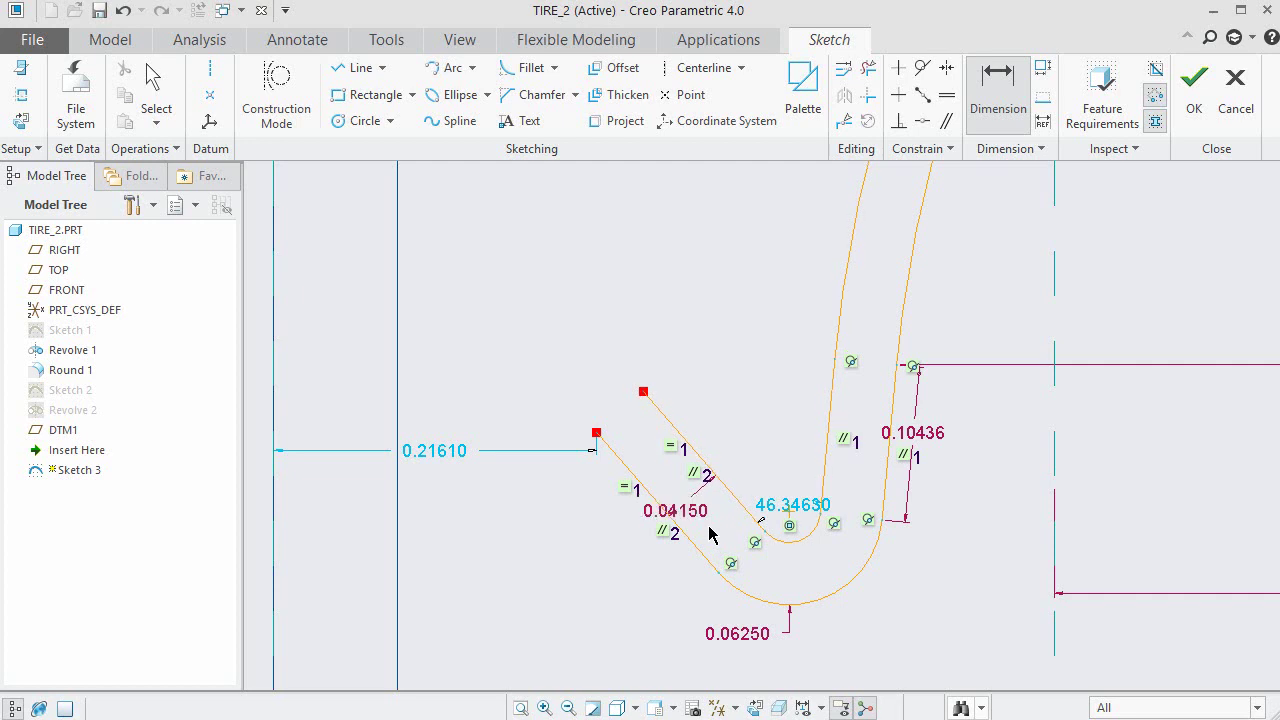
pyautogui.middleClick(737, 414)
pyautogui.moveTo(684, 514); pyautogui.dragTo(750, 410)
pyautogui.click(764, 334)
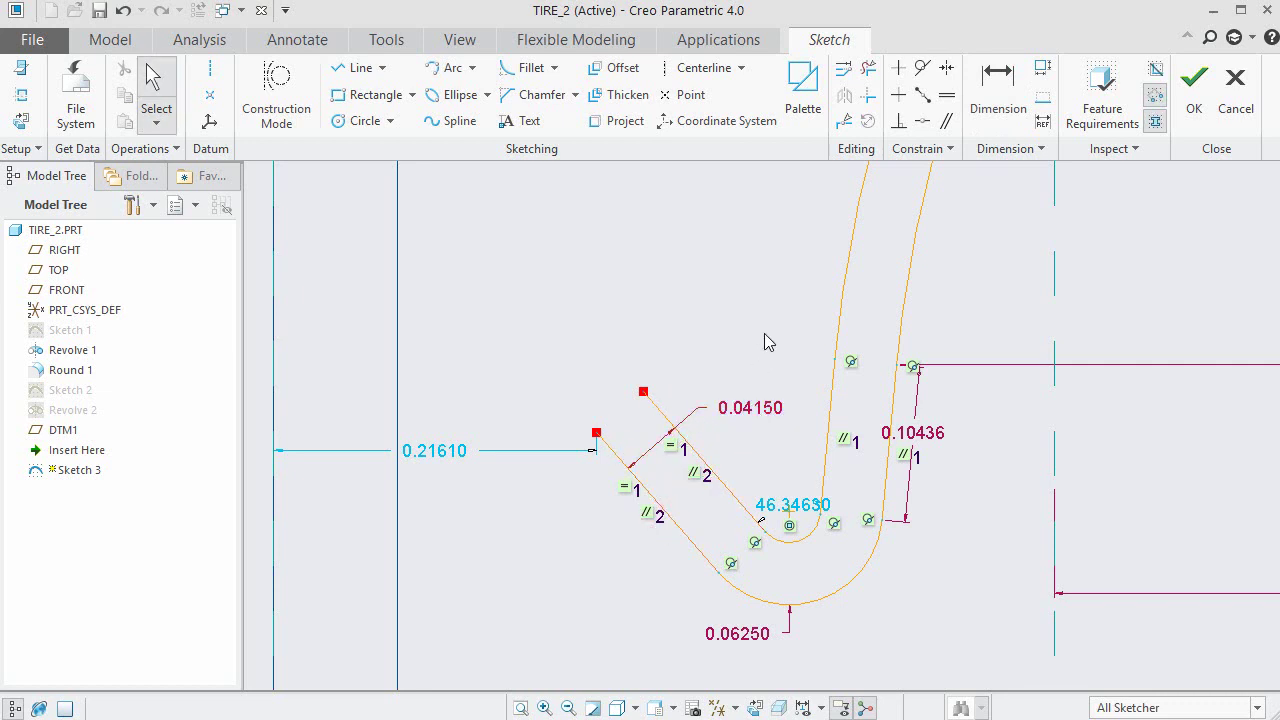
# Close the open ends of the two slanted lines with an arc equal in radius to the small inner arc.
pyautogui.scroll(-3, 630, 367)
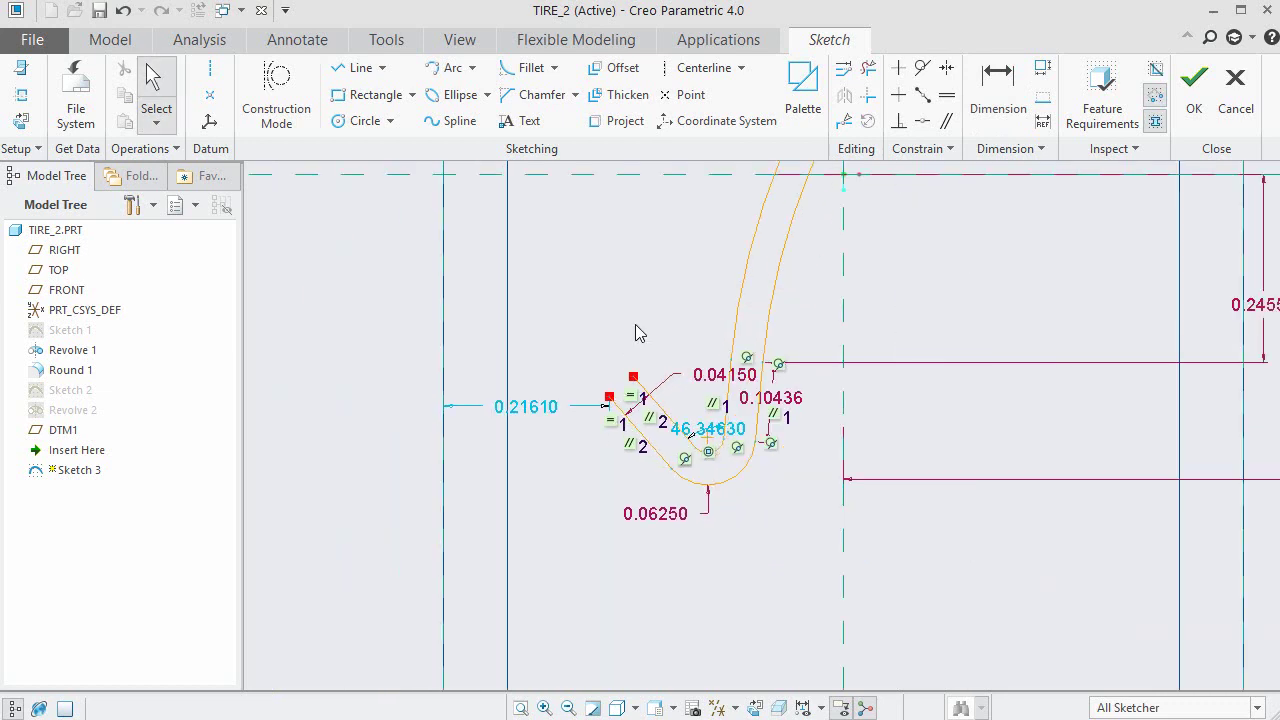
pyautogui.click(452, 67)
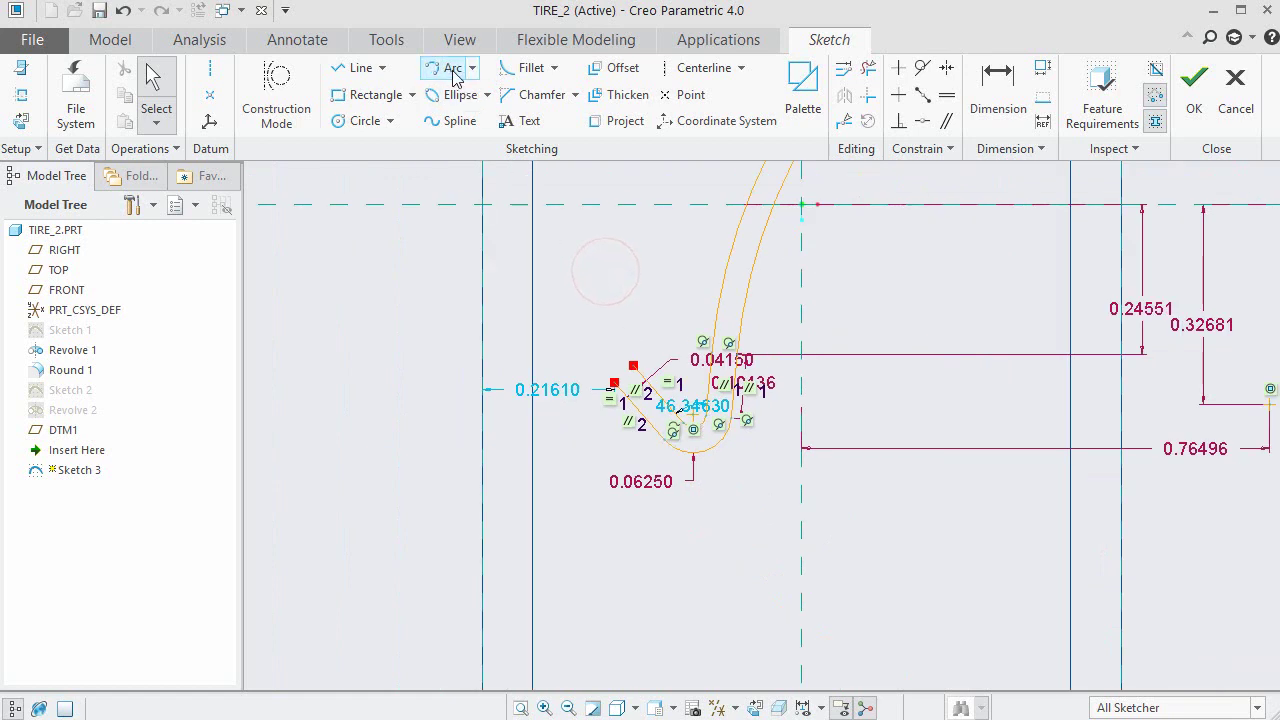
pyautogui.click(612, 378)
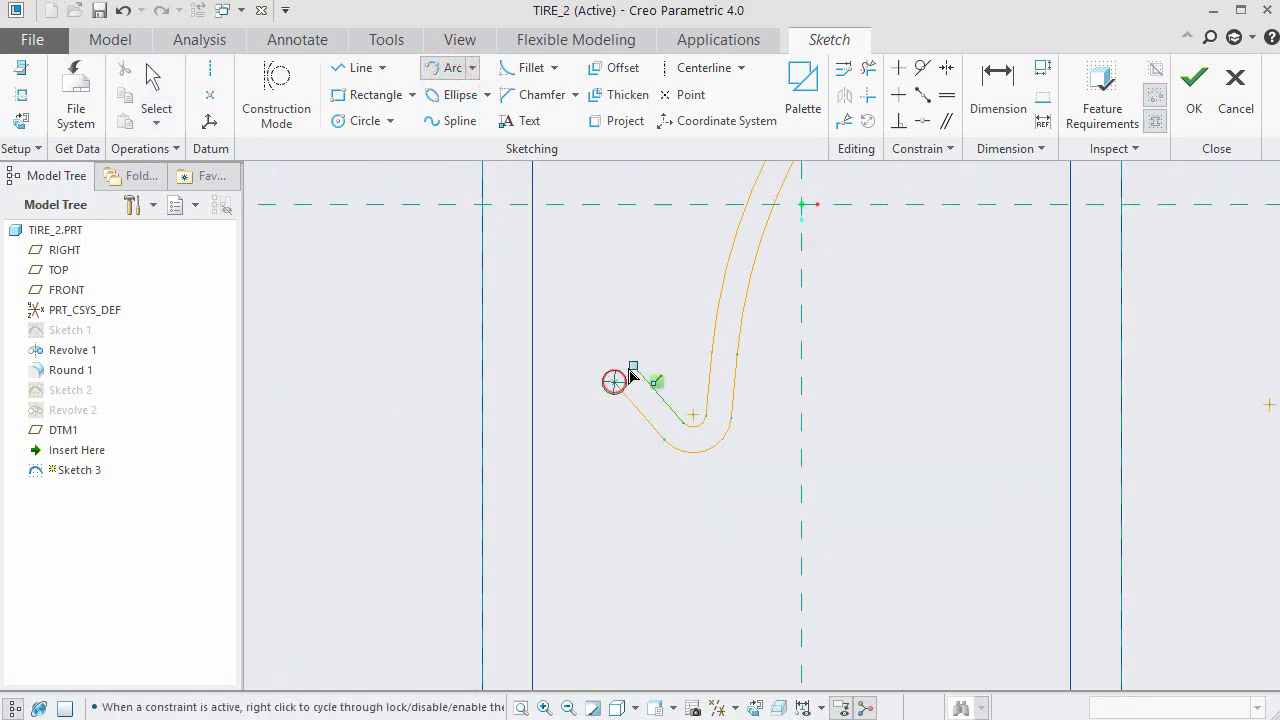
pyautogui.click(631, 367)
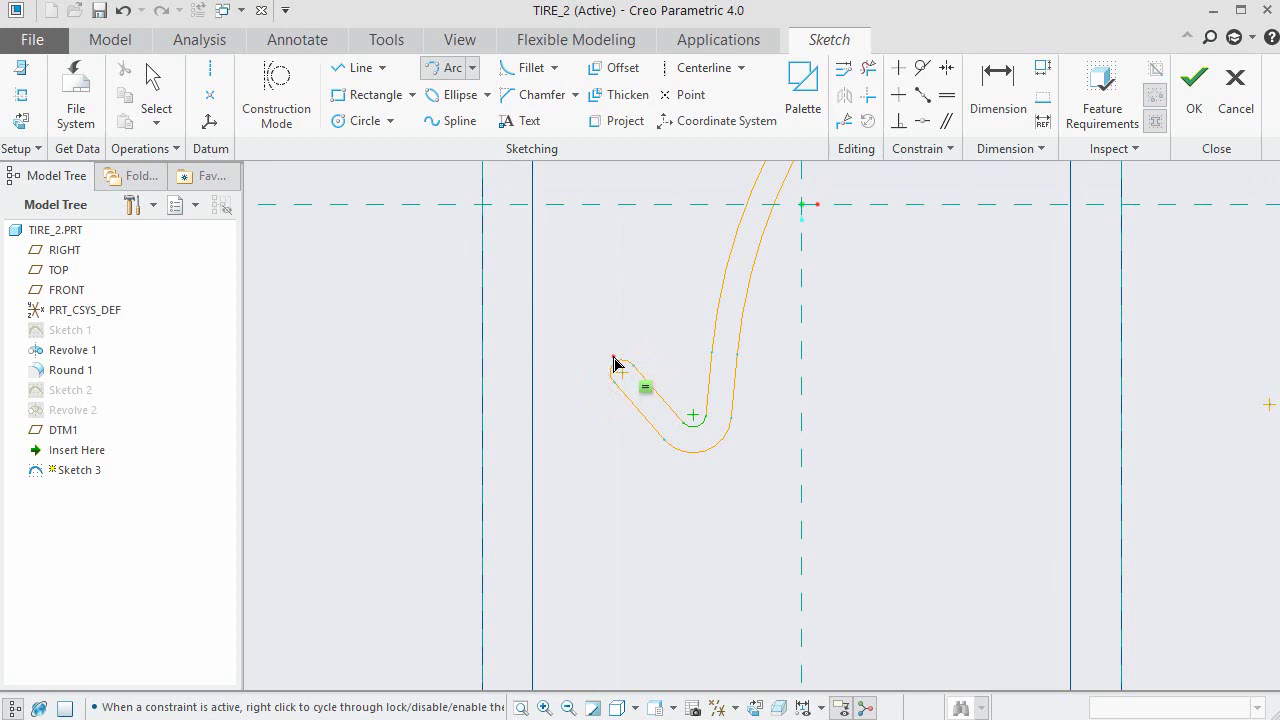
pyautogui.click(612, 357)
pyautogui.middleClick(611, 334)
pyautogui.scroll(-1, 648, 337)
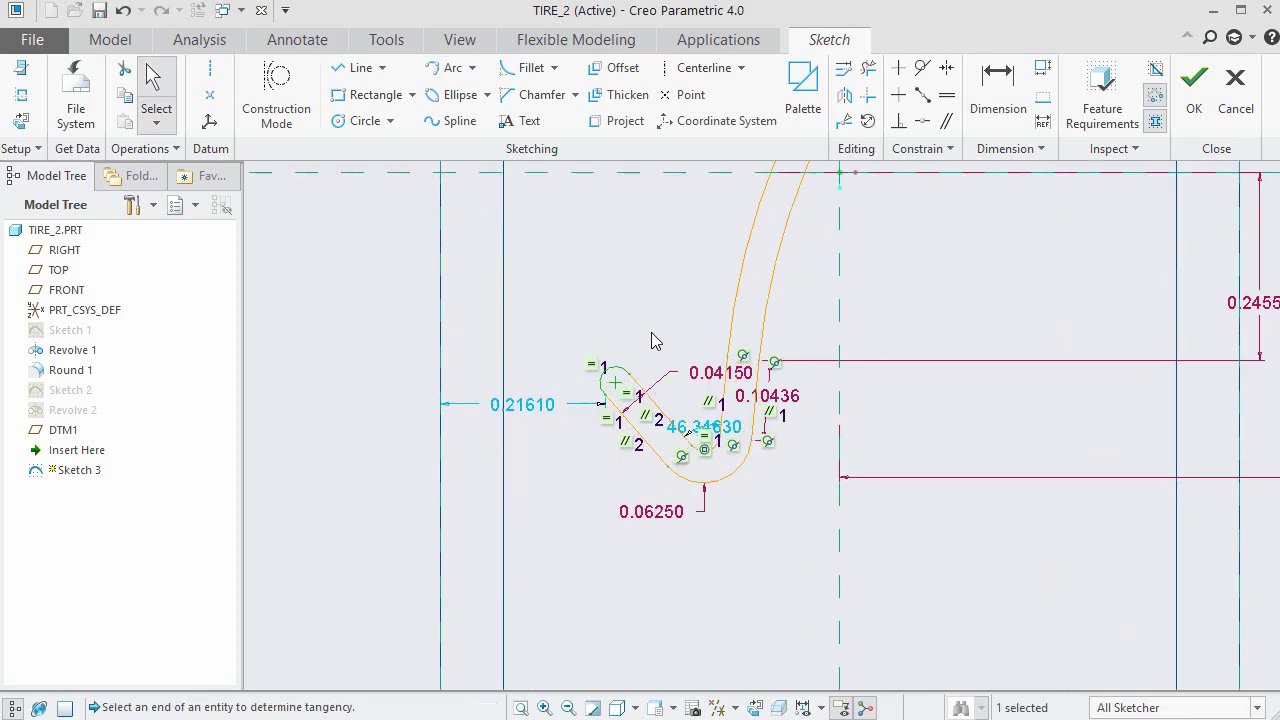
# Dimension the horizontal distance from the left vertical reference line to the end arc's centre as 0.12477.
pyautogui.scroll(-1, 664, 360)
pyautogui.scroll(-1, 668, 368)
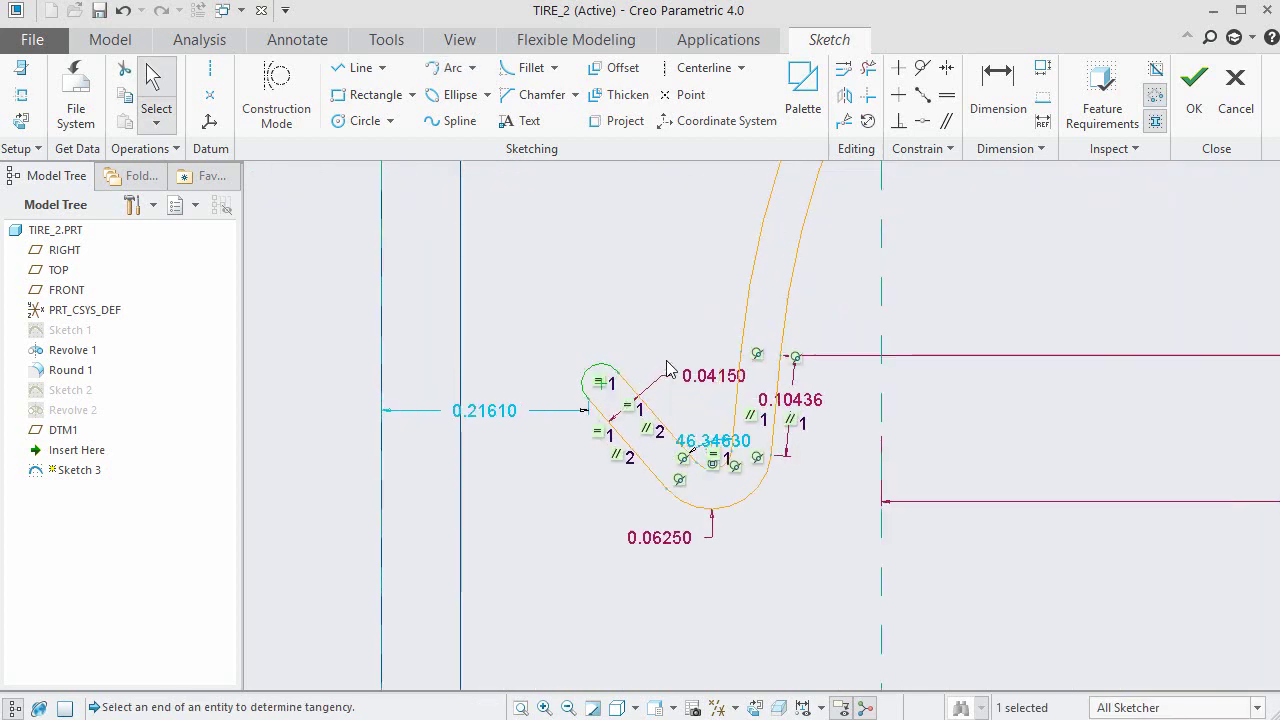
pyautogui.click(997, 78)
pyautogui.click(601, 381)
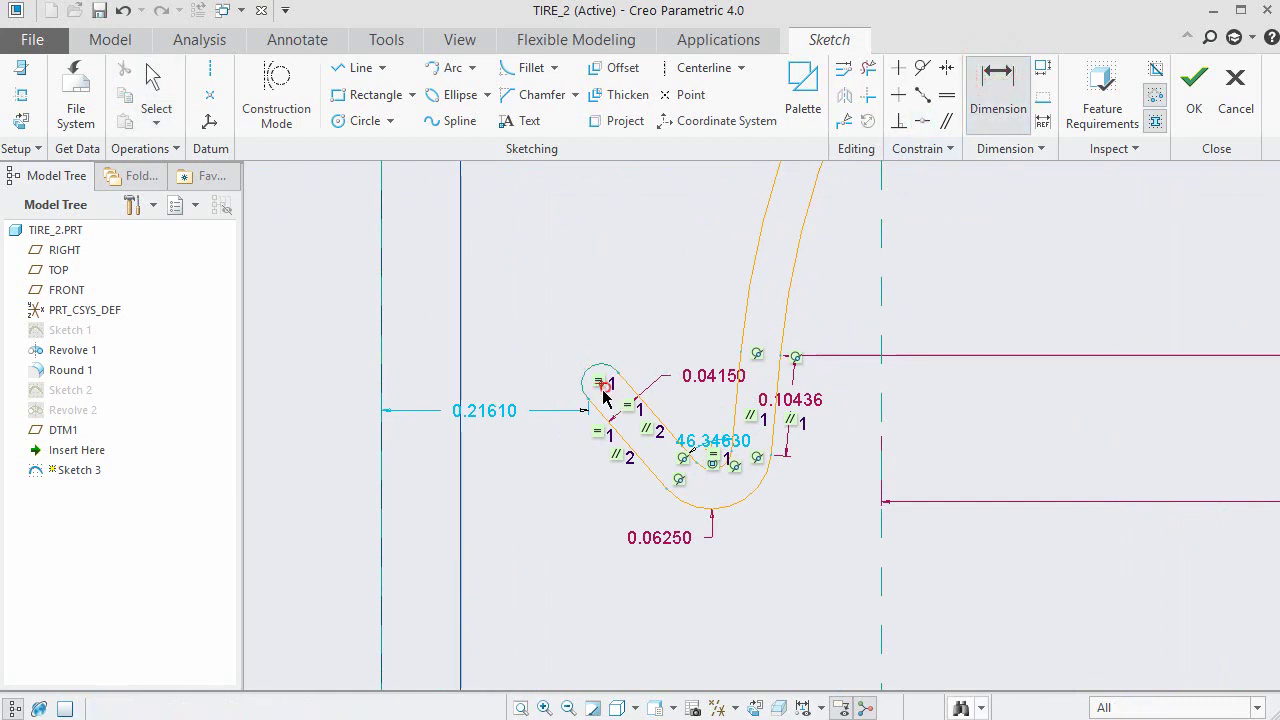
pyautogui.click(382, 376)
pyautogui.middleClick(400, 368)
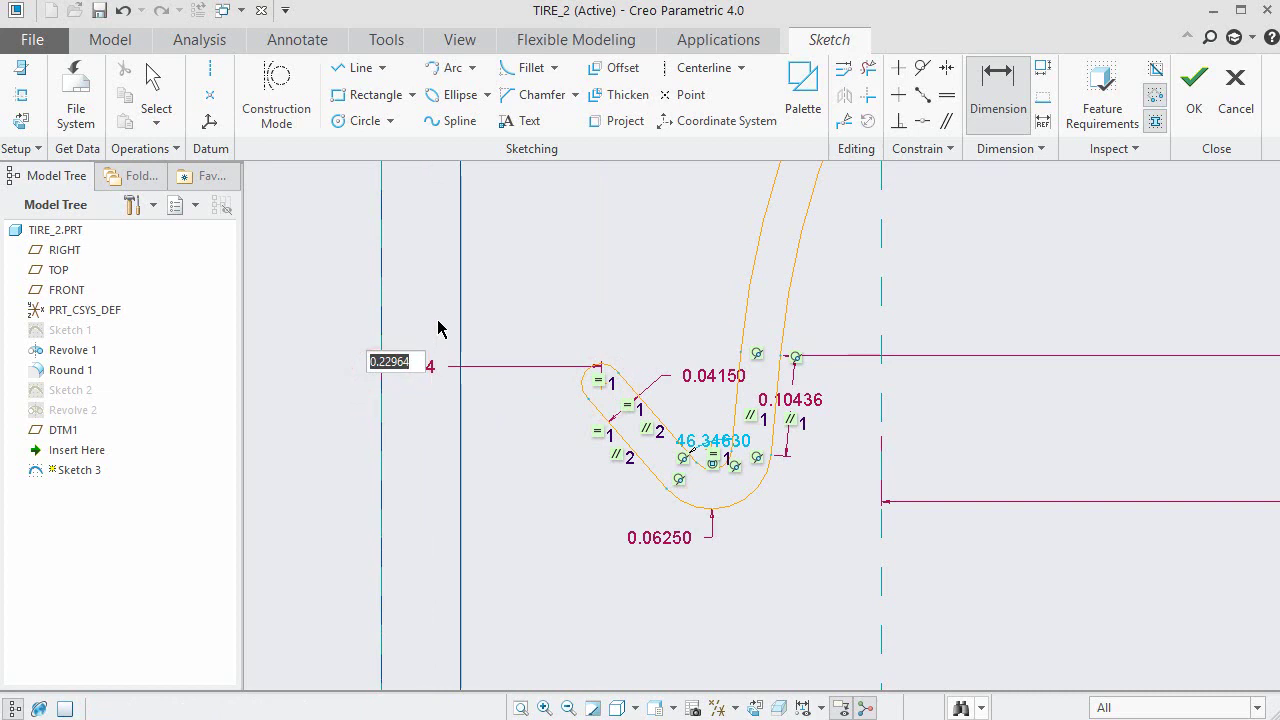
pyautogui.write('0.')
pyautogui.press('Return')
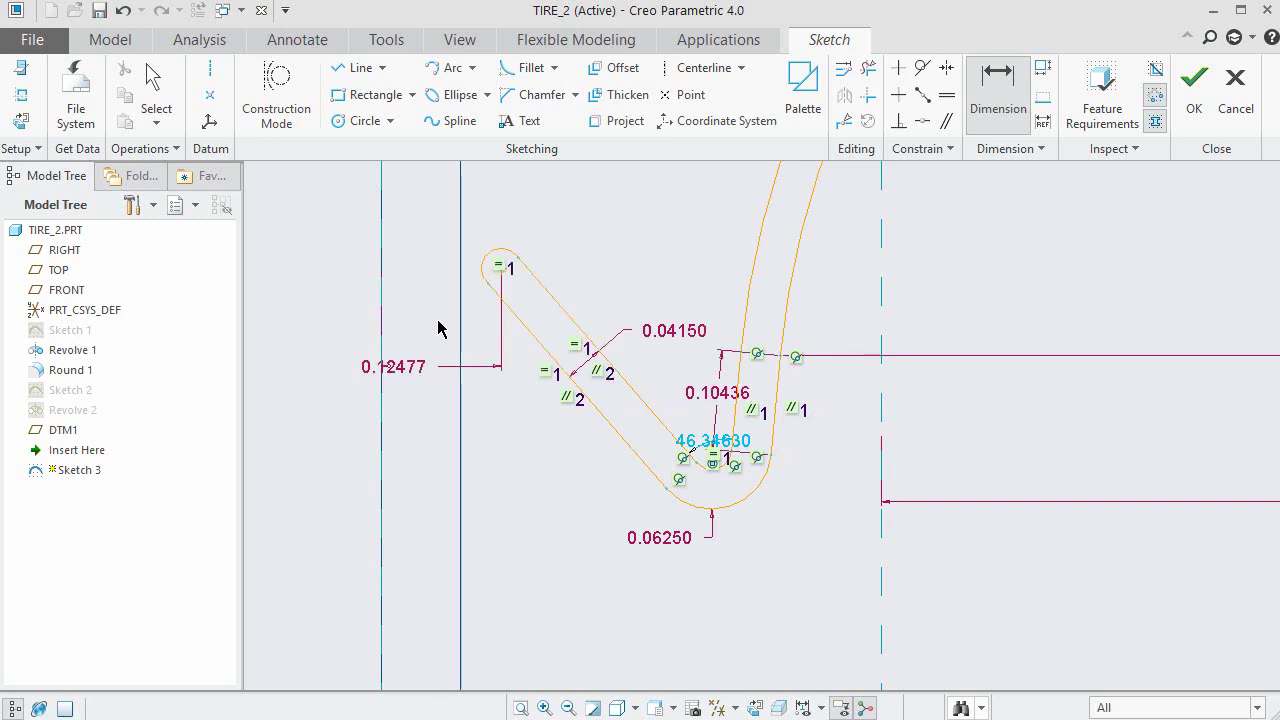
# Dimension the vertical distance from the horizontal reference line to the end arc's centre as 0.2825.
pyautogui.scroll(-2, 640, 630)
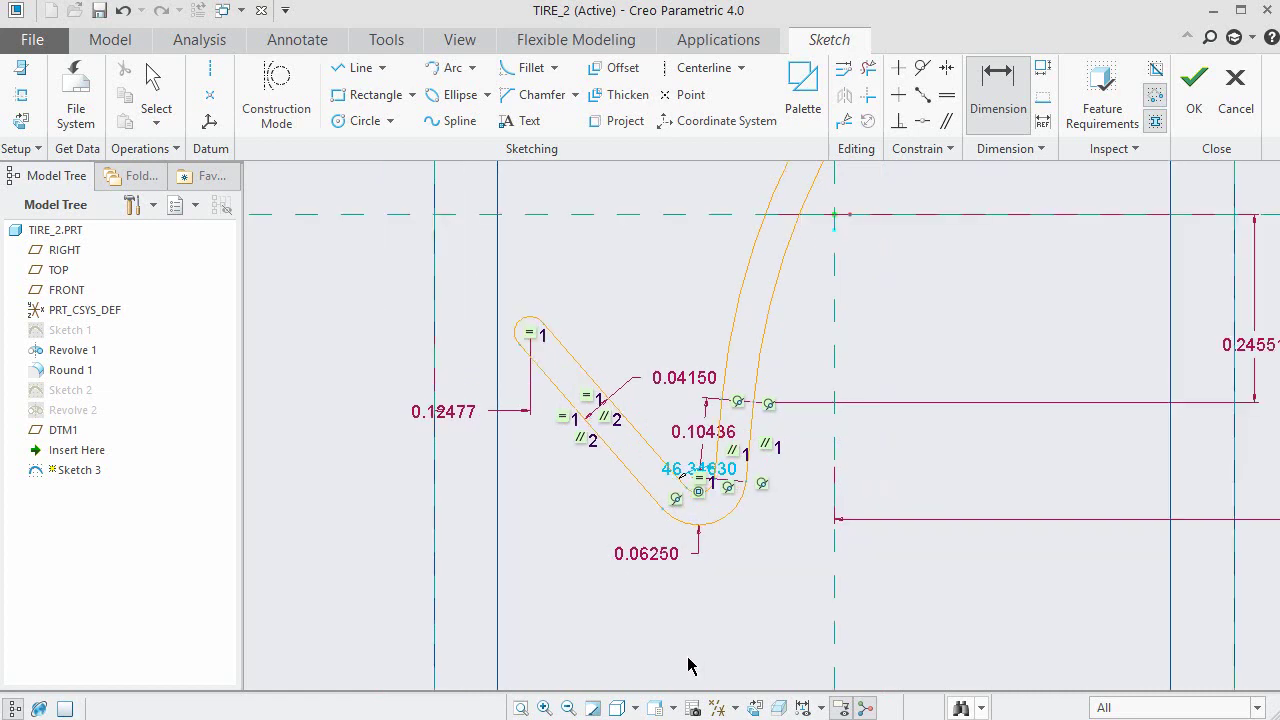
pyautogui.scroll(1, 504, 430)
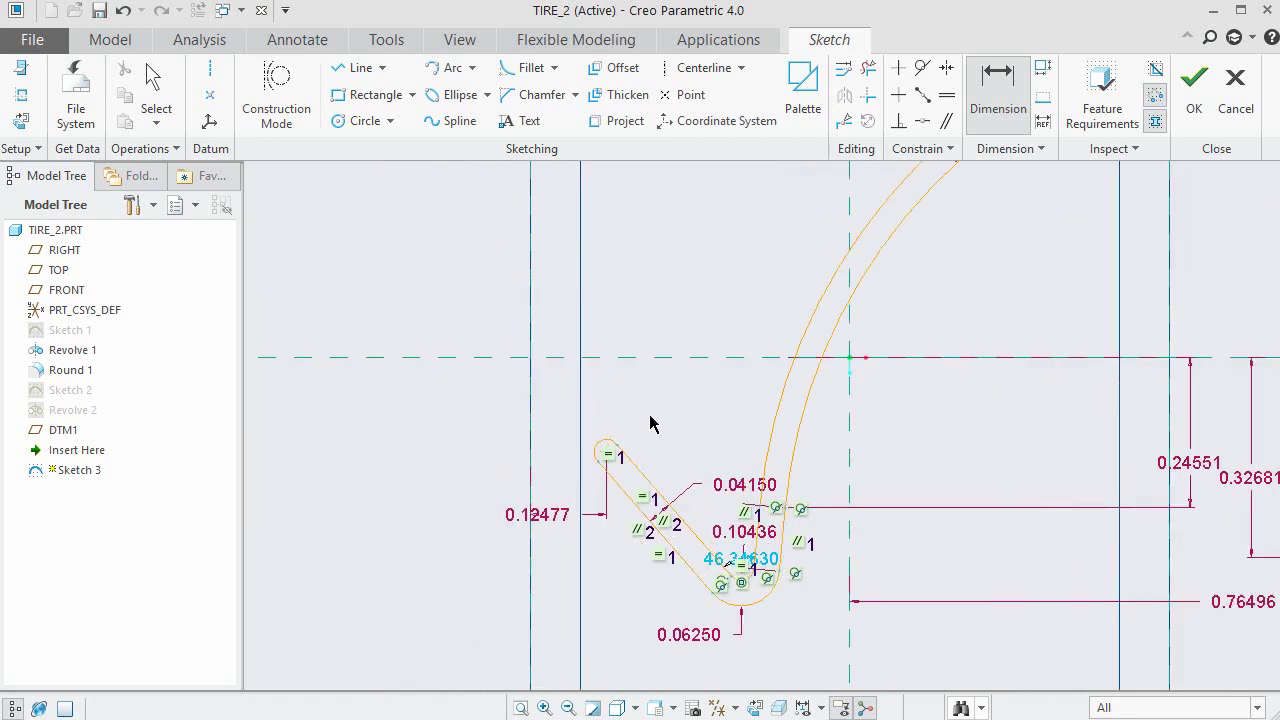
pyautogui.press('Escape')
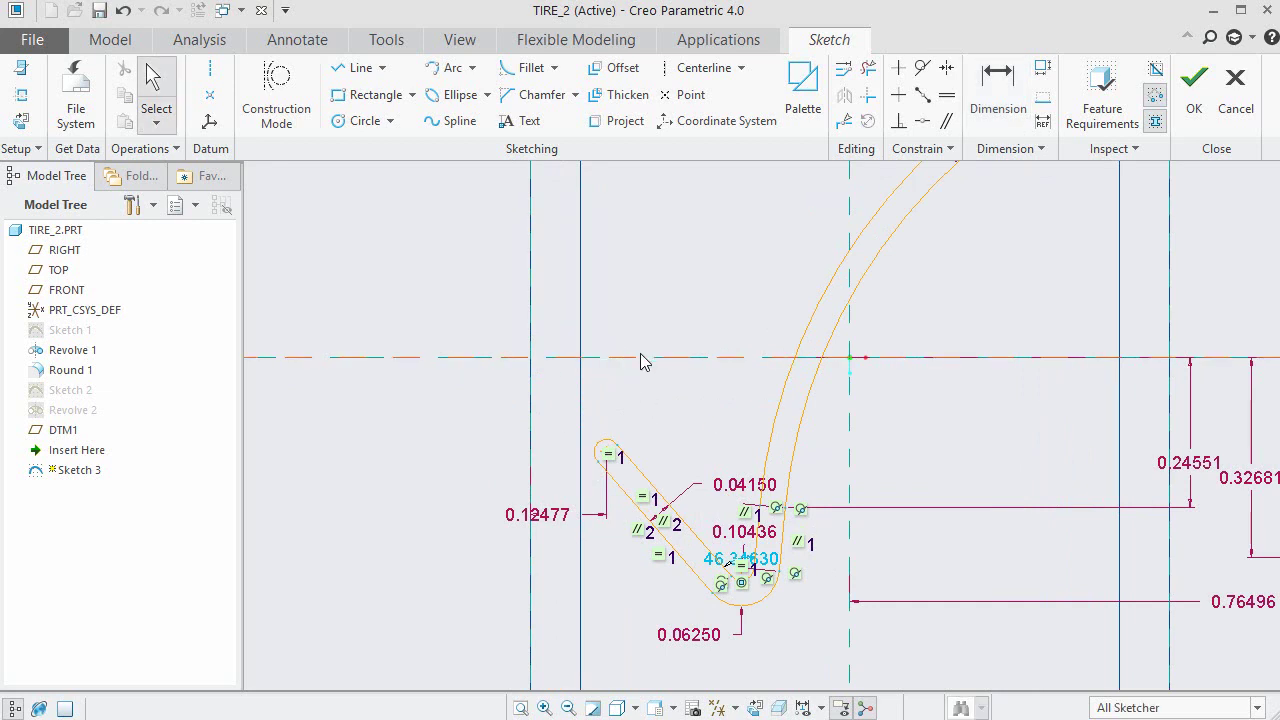
pyautogui.click(997, 85)
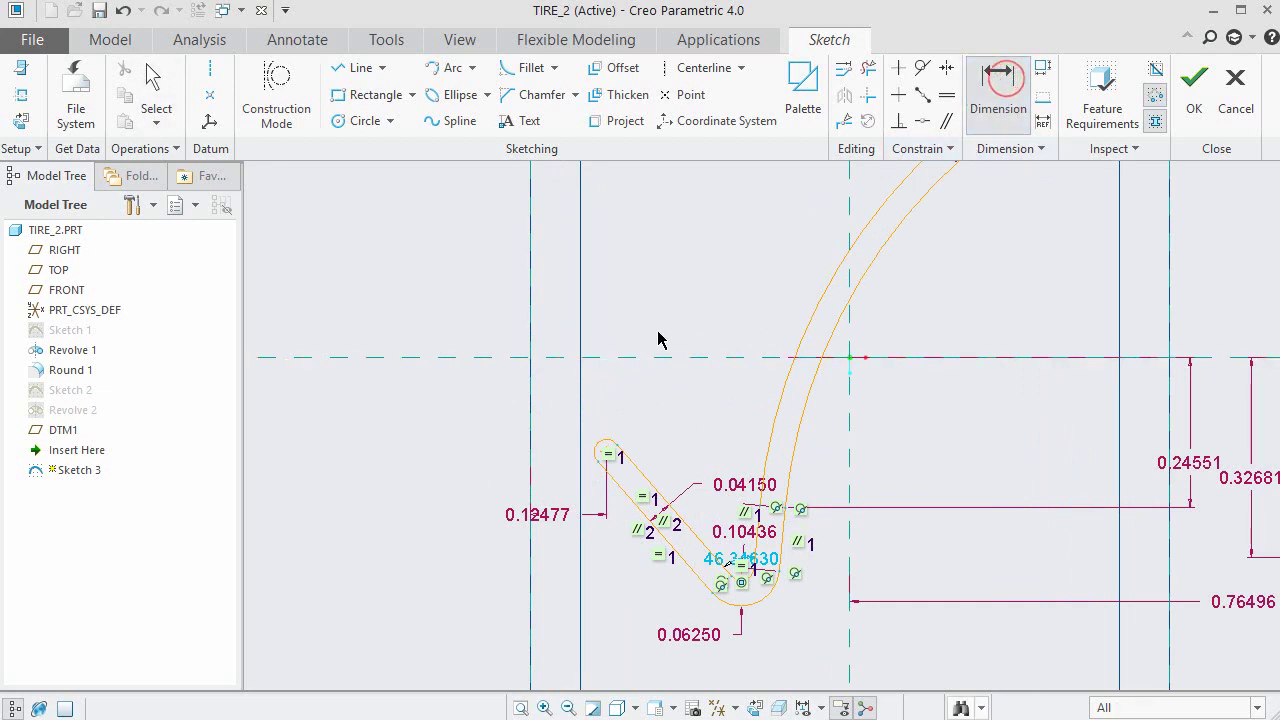
pyautogui.click(598, 357)
pyautogui.click(610, 447)
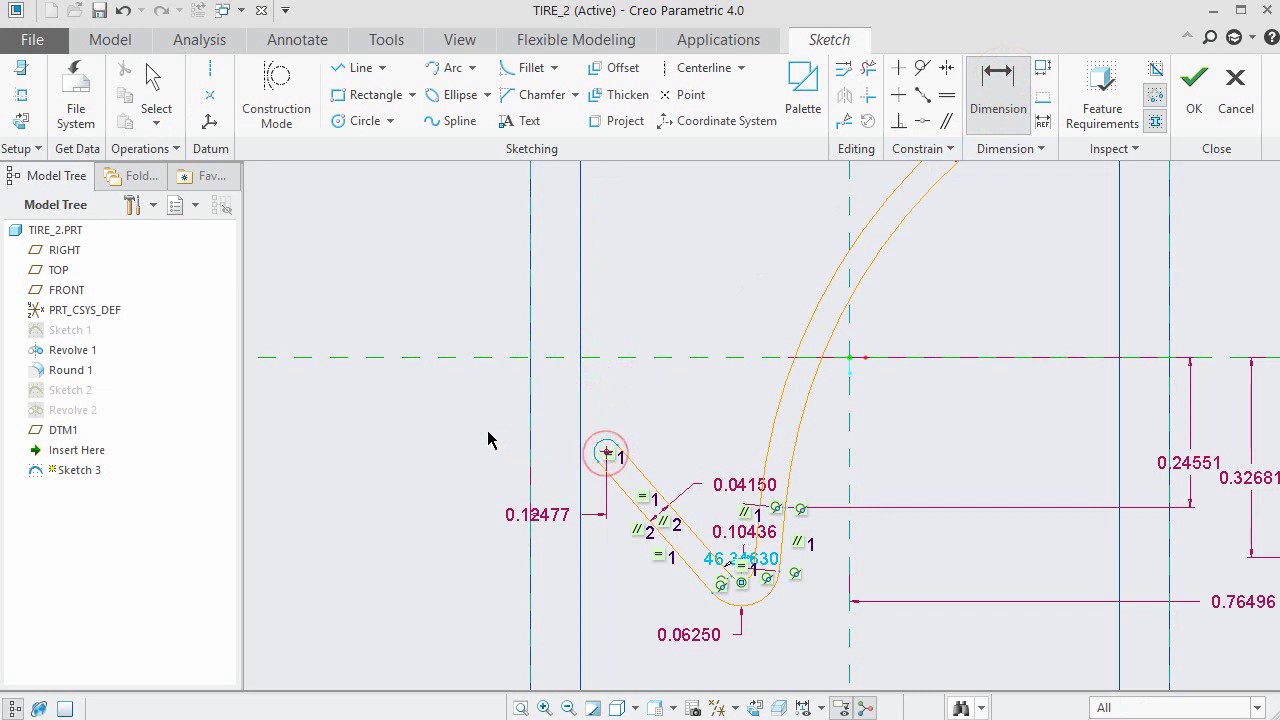
pyautogui.middleClick(489, 437)
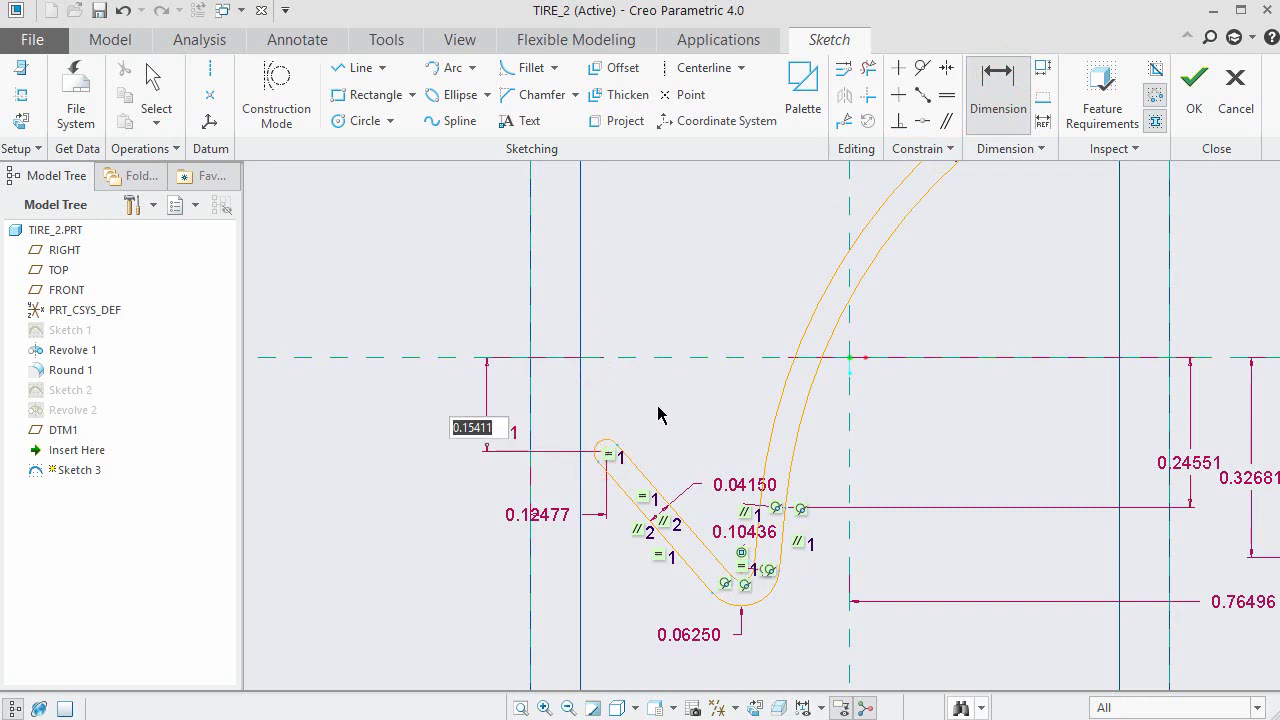
pyautogui.press('BackSpace')
pyautogui.press('Return')
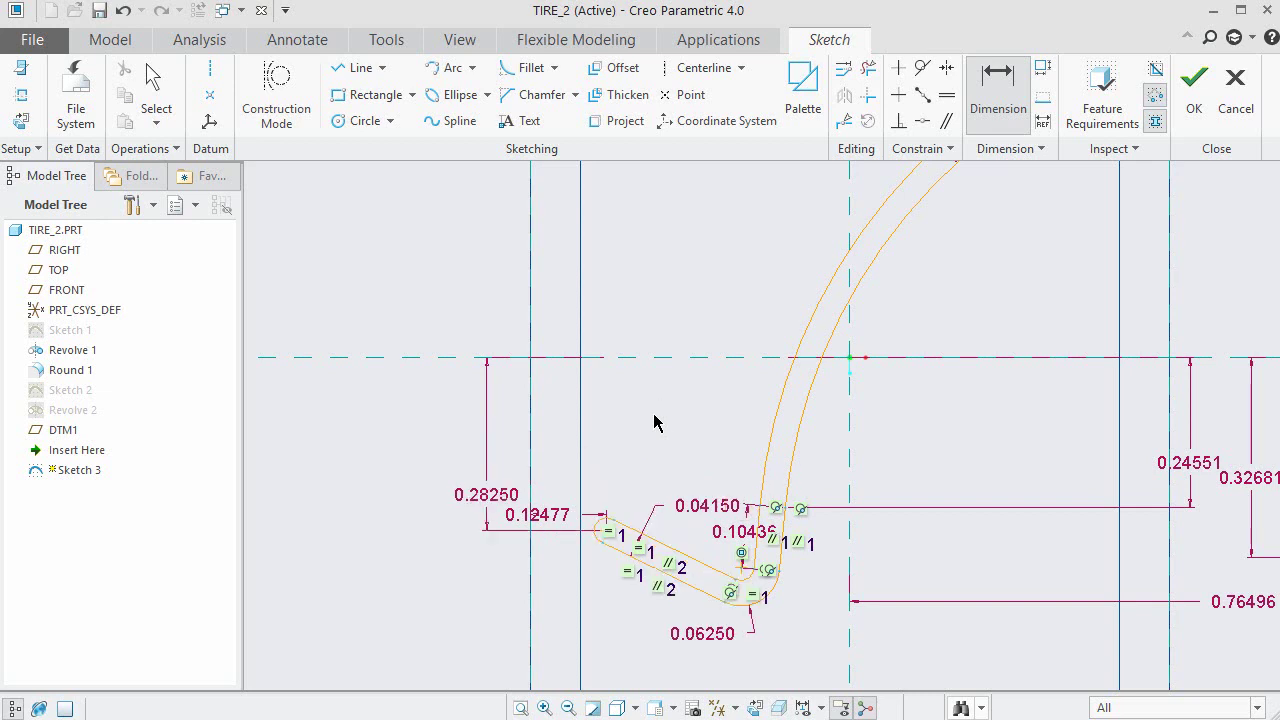
pyautogui.middleClick(671, 424)
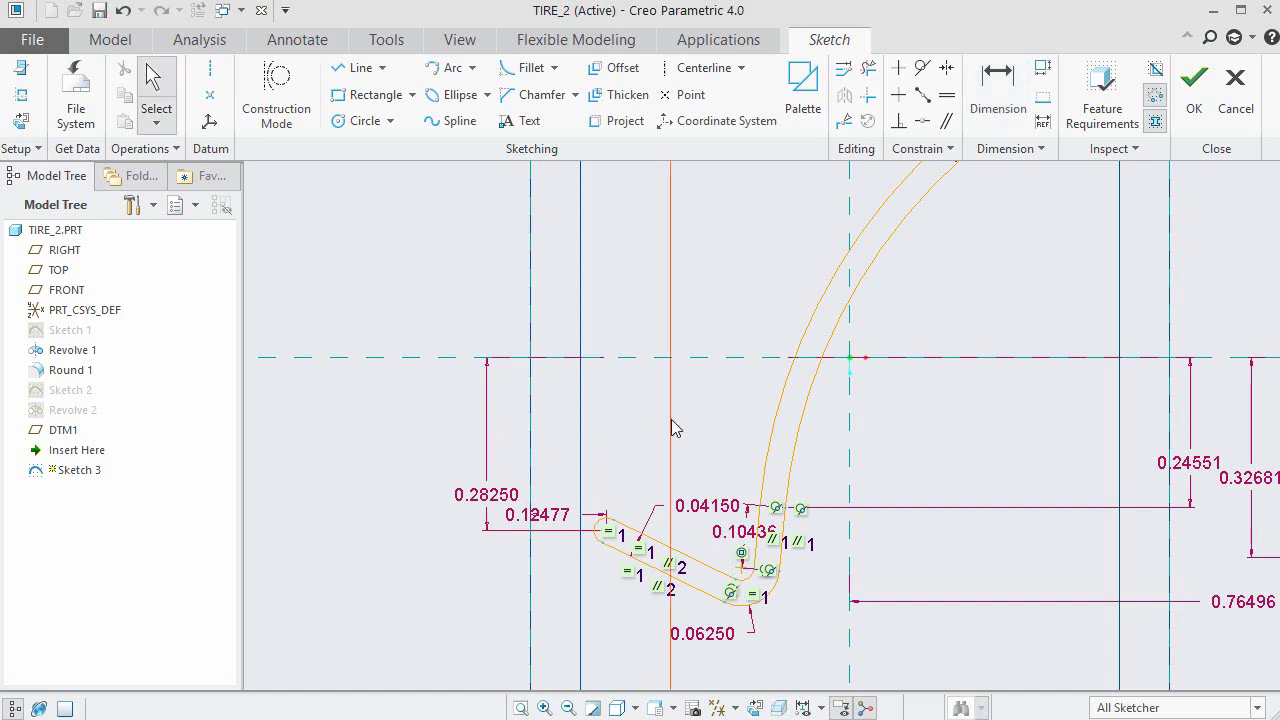
# Close the profile's upper end with a line joining the two large arcs' endpoints along the right vertical reference.
pyautogui.scroll(-2, 420, 455)
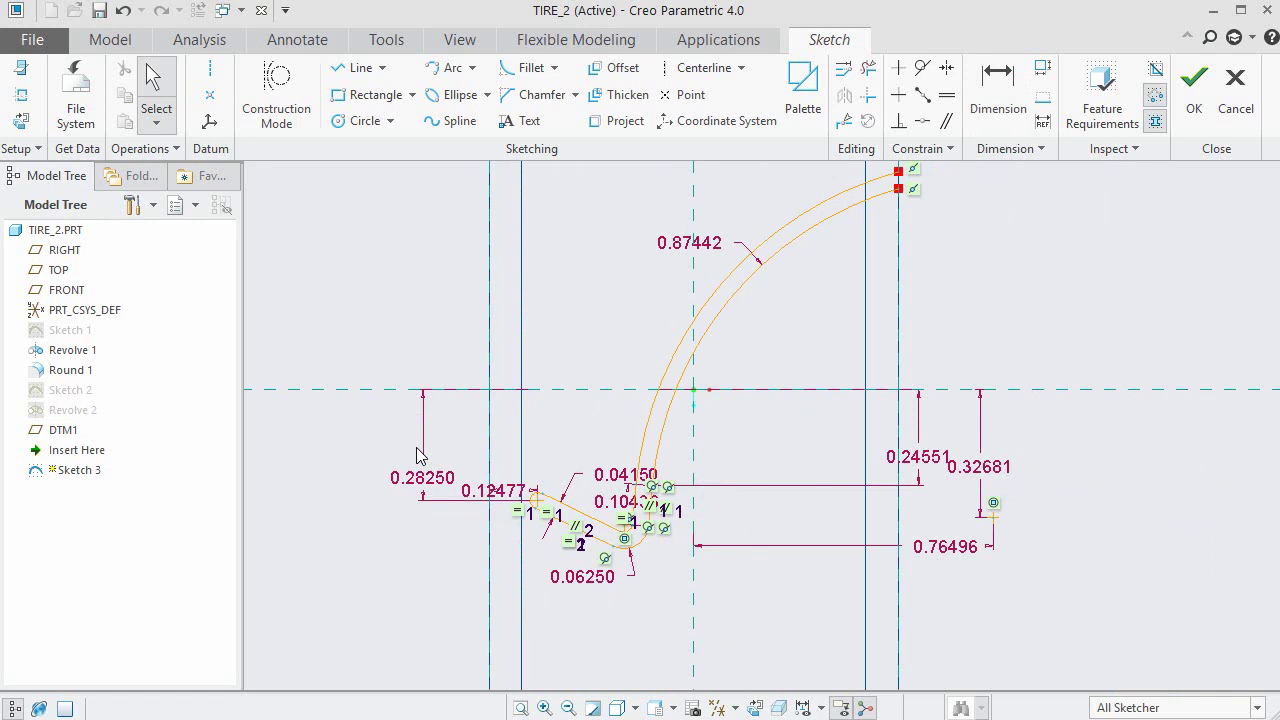
pyautogui.scroll(1, 418, 452)
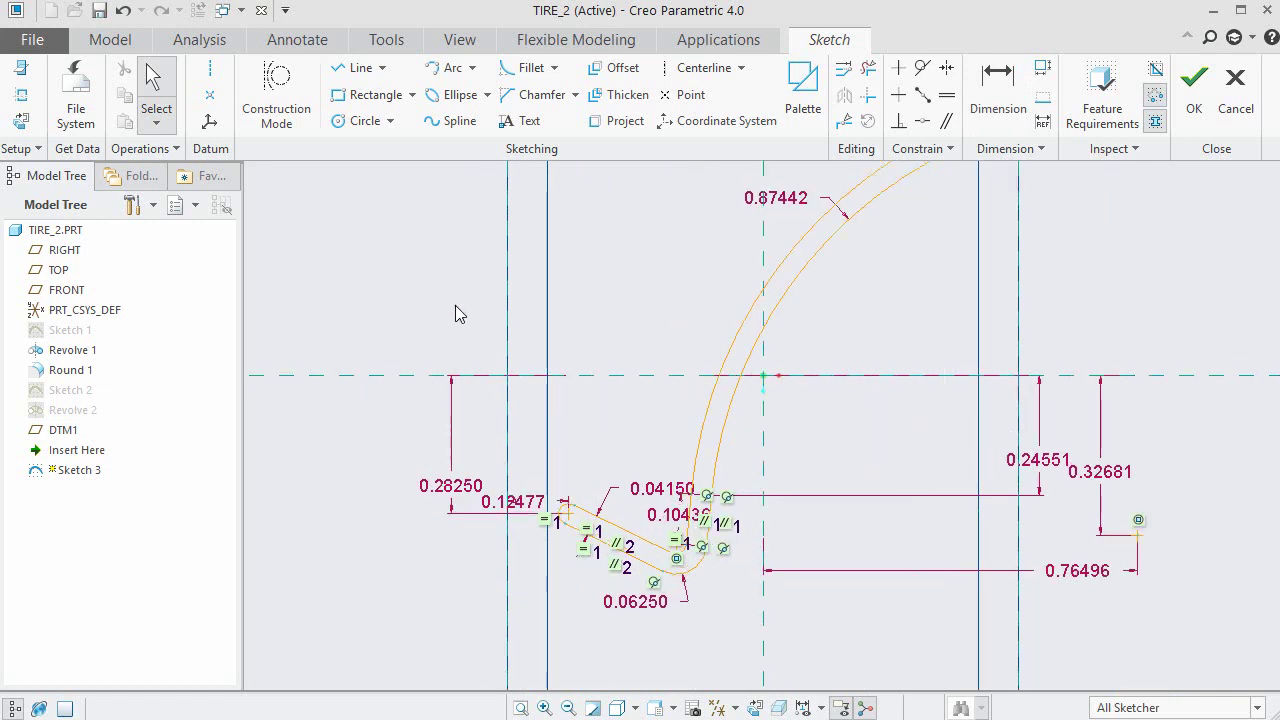
pyautogui.click(357, 67)
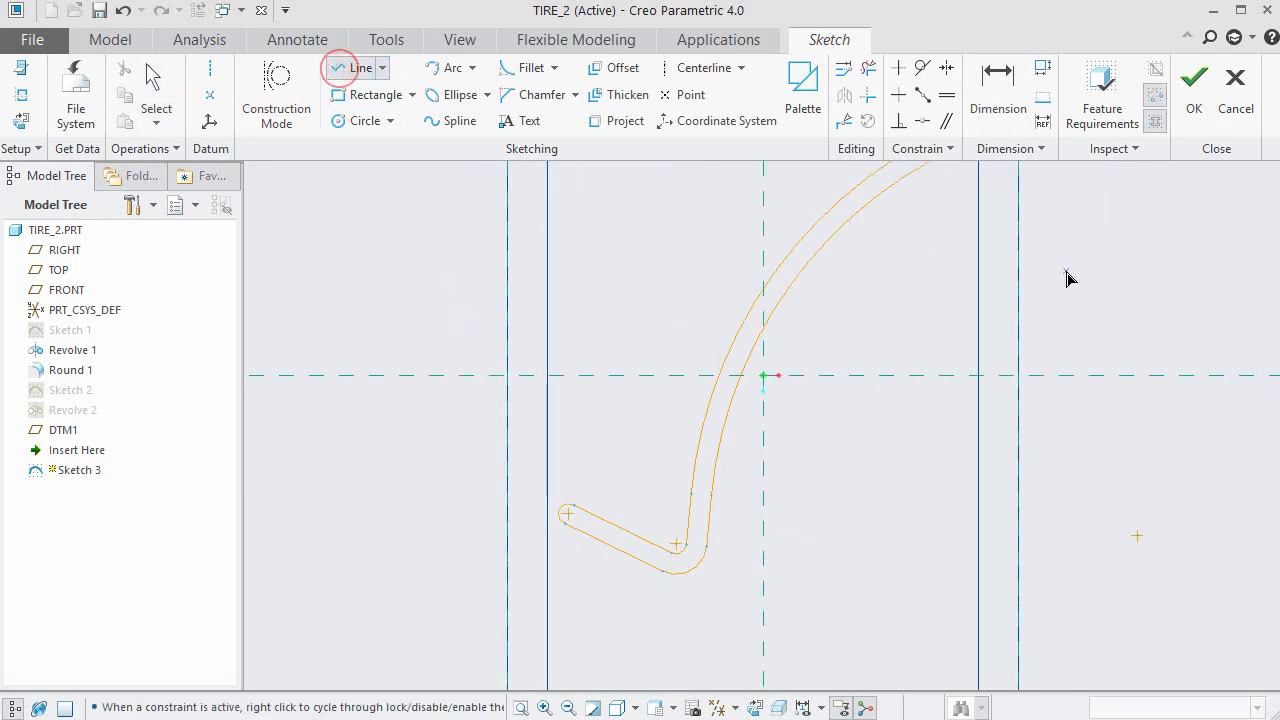
pyautogui.scroll(-2, 885, 470)
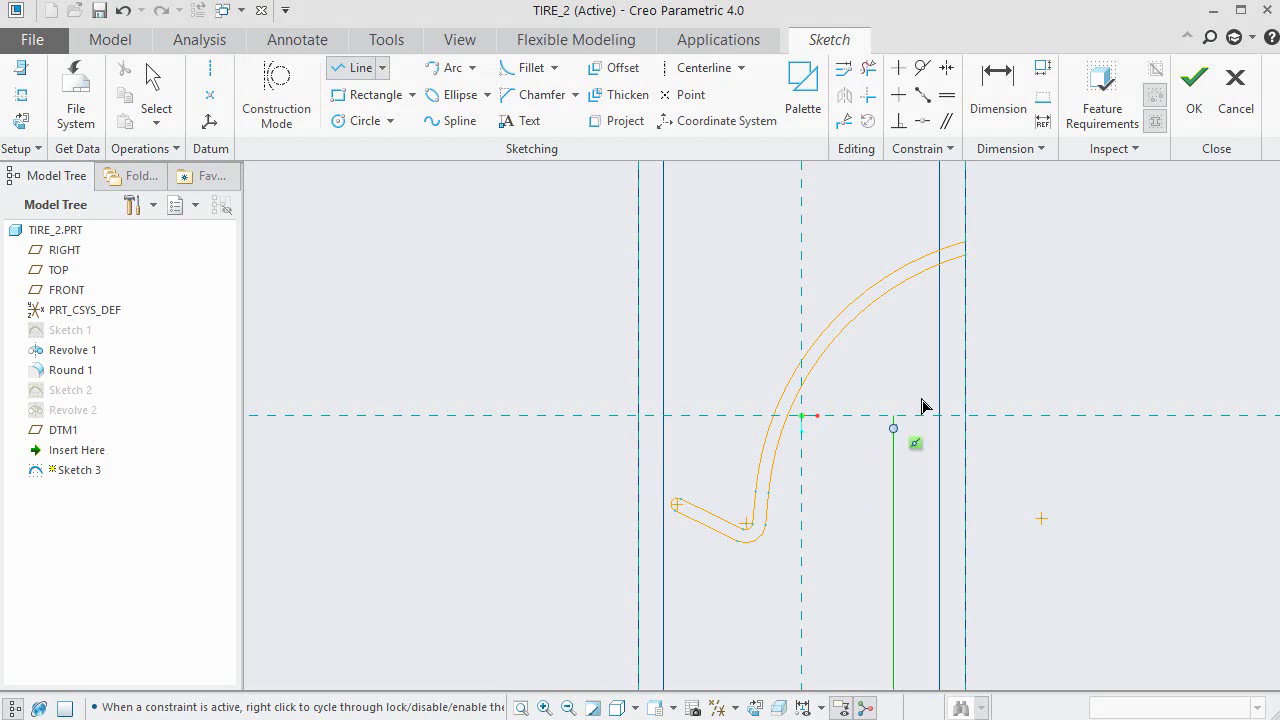
pyautogui.click(965, 259)
pyautogui.middleClick(1026, 297)
pyautogui.middleClick(1037, 322)
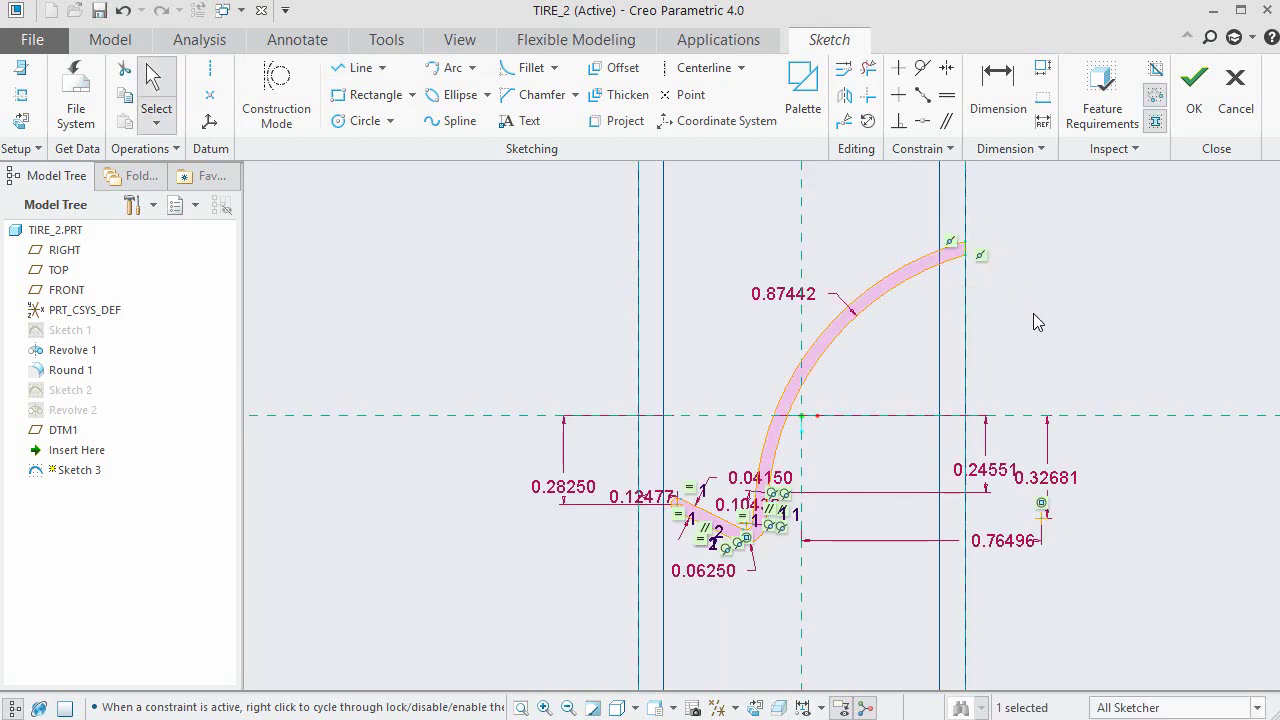
# Move the 0.10436 dimension to the right of the profile and the 0.12477 dimension higher, clear of the overlapping geometry.
pyautogui.scroll(1, 814, 617)
pyautogui.scroll(1, 749, 560)
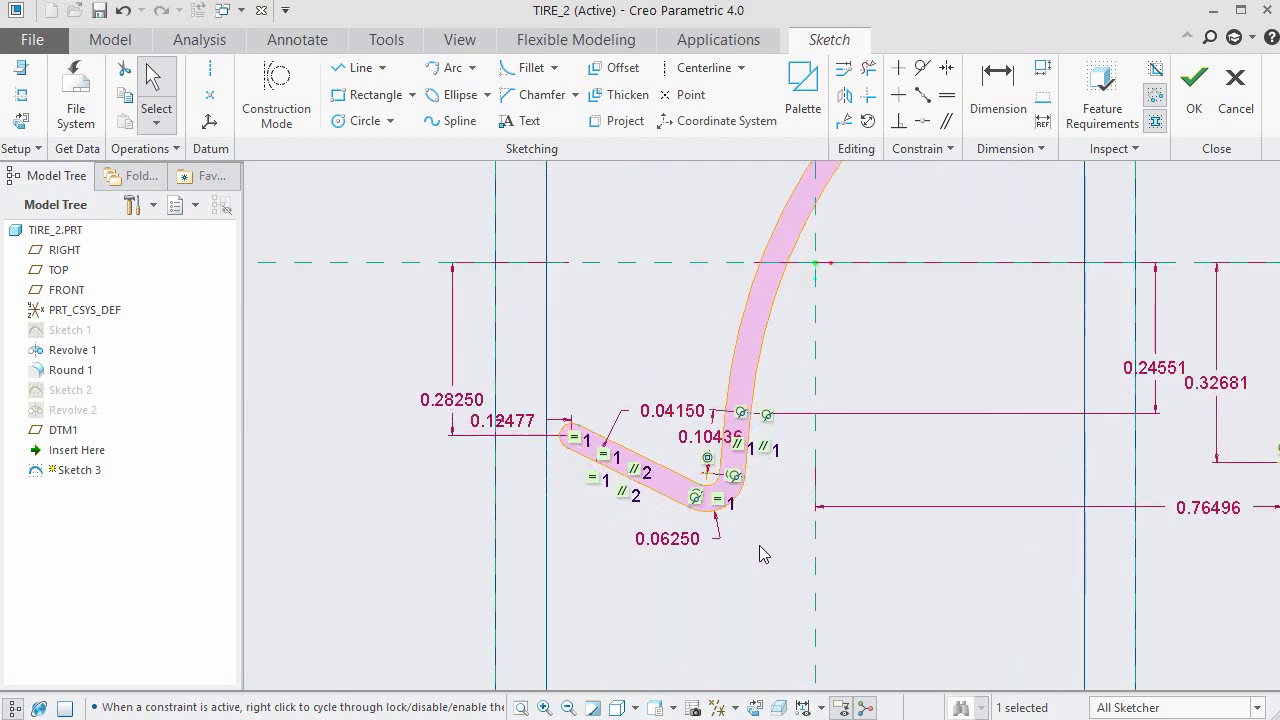
pyautogui.scroll(1, 759, 554)
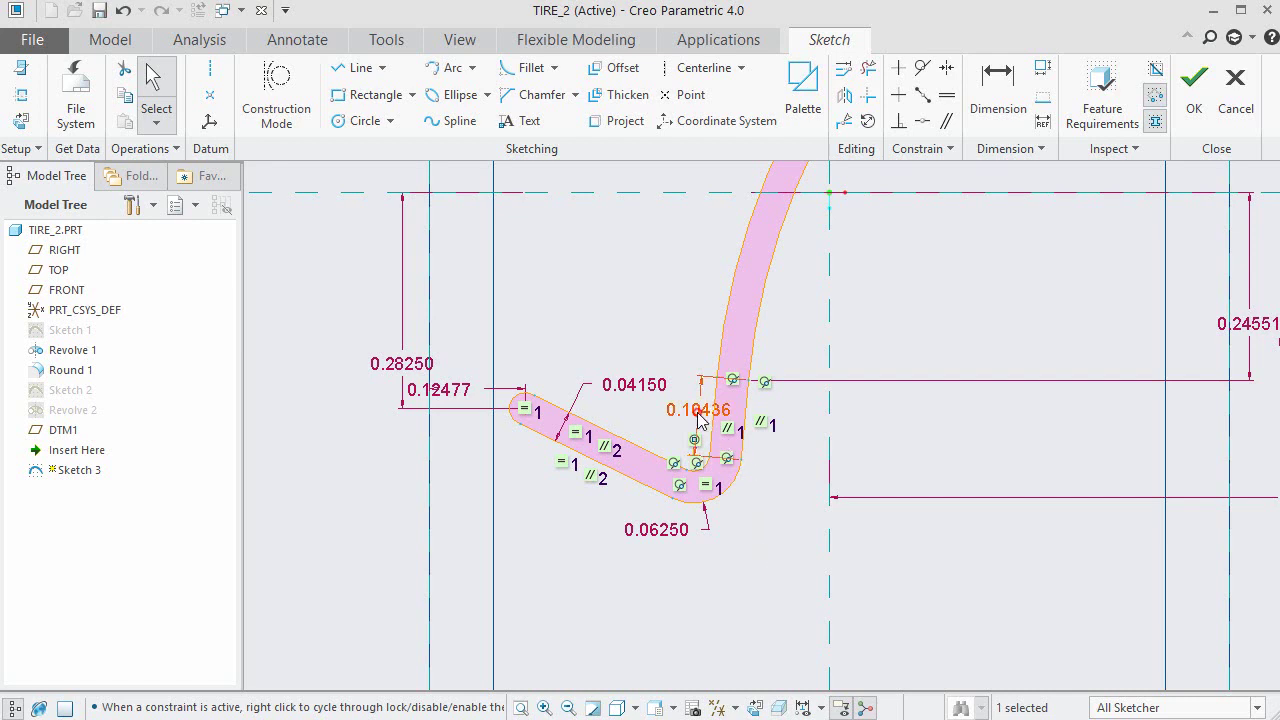
pyautogui.moveTo(700, 410); pyautogui.dragTo(808, 442)
pyautogui.click(805, 562)
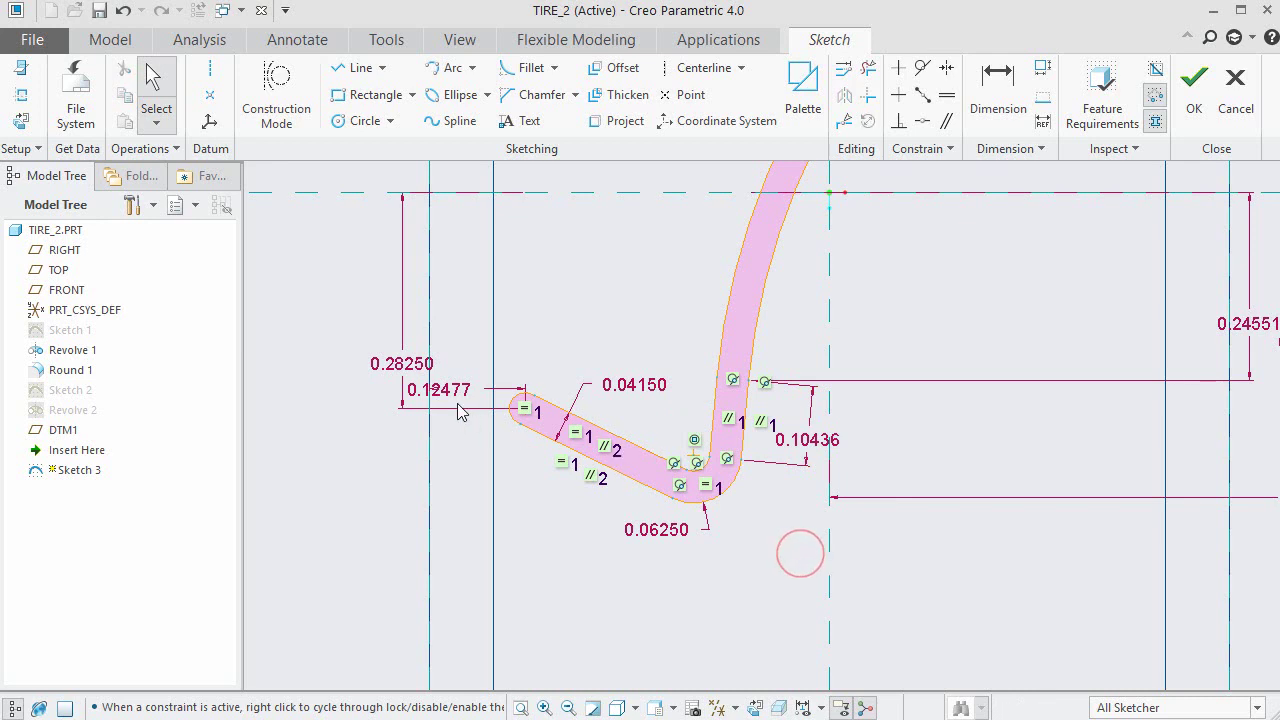
pyautogui.moveTo(452, 400); pyautogui.dragTo(460, 295)
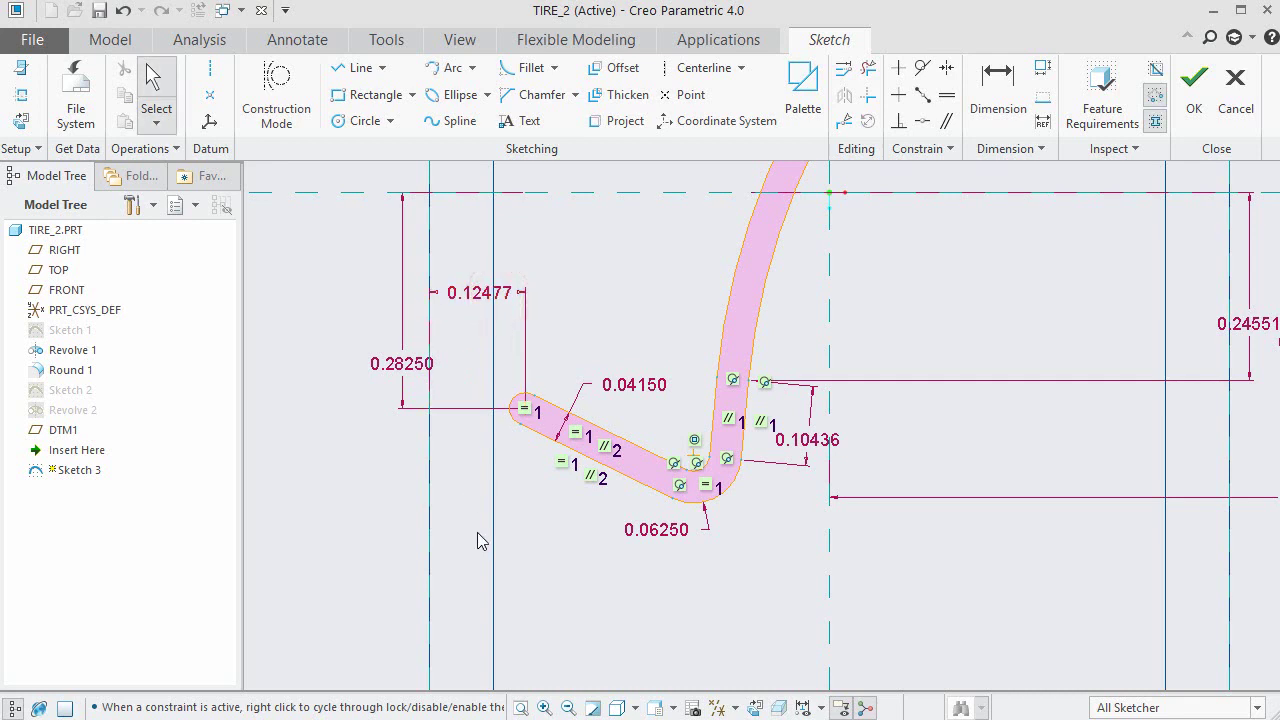
pyautogui.scroll(-3, 257, 534)
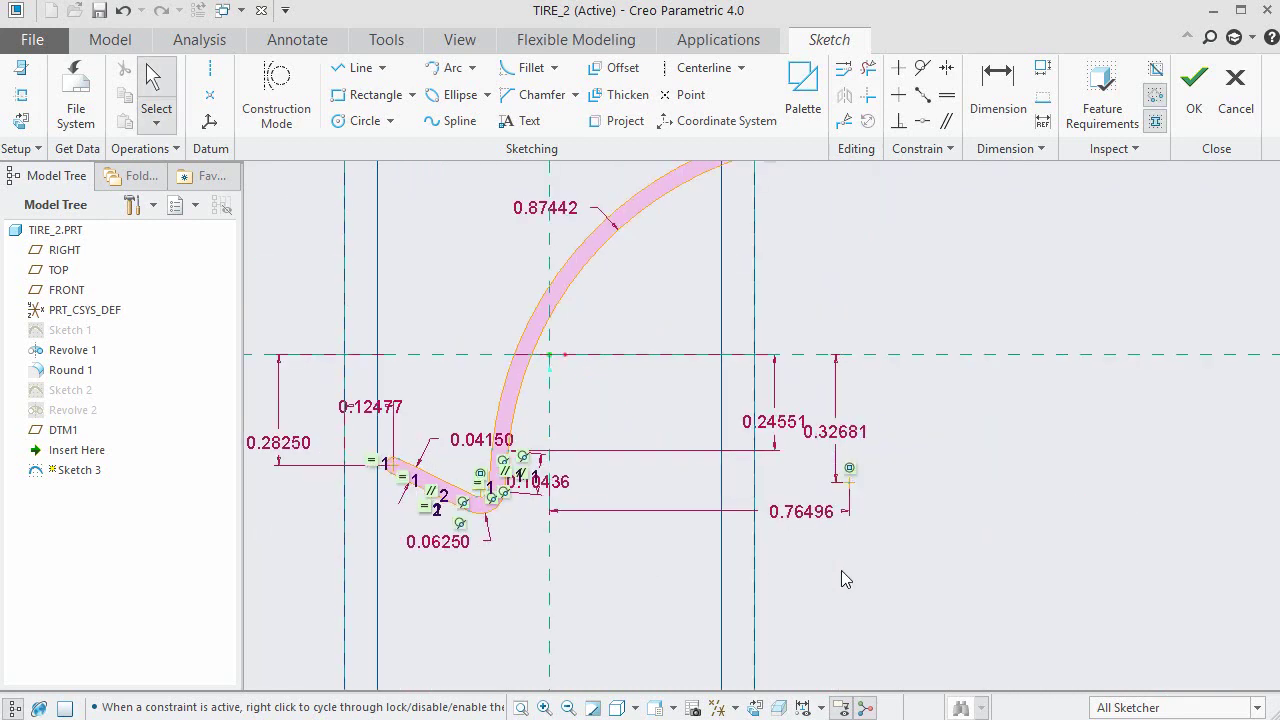
pyautogui.scroll(-1, 1079, 474)
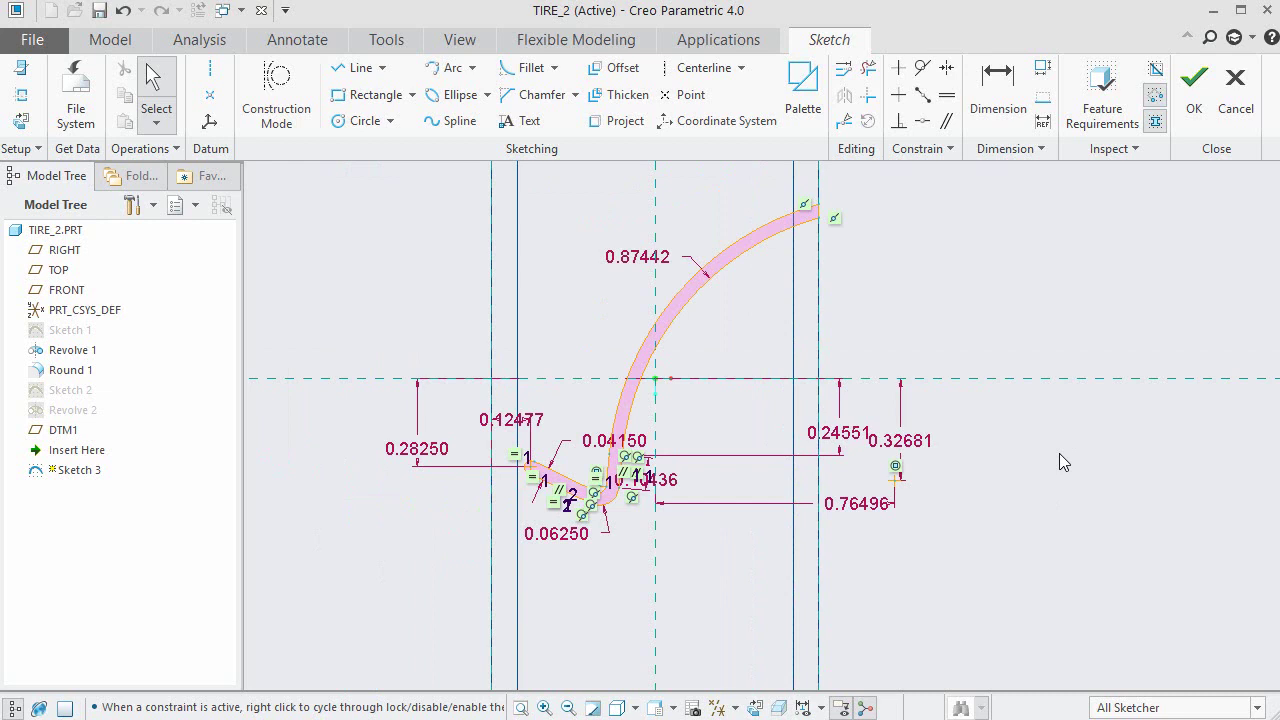
pyautogui.click(1059, 453)
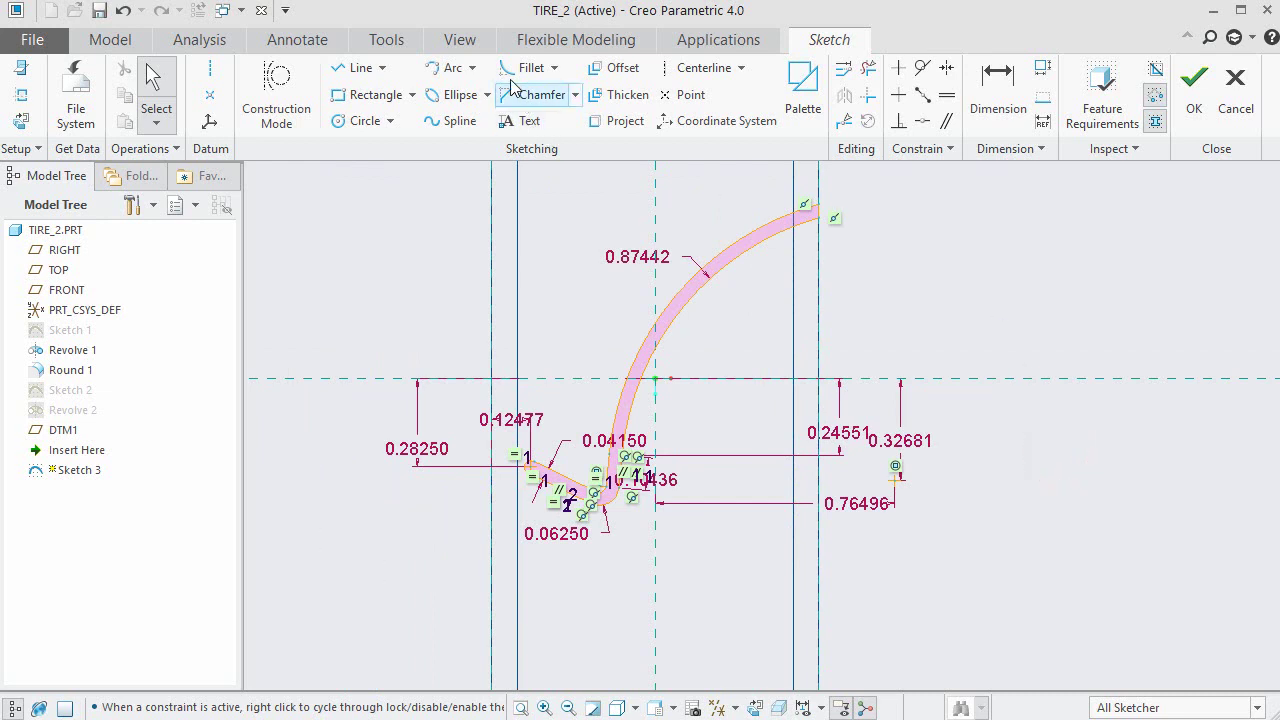
# Change the model's display style to Shading With Edges.
pyautogui.click(460, 40)
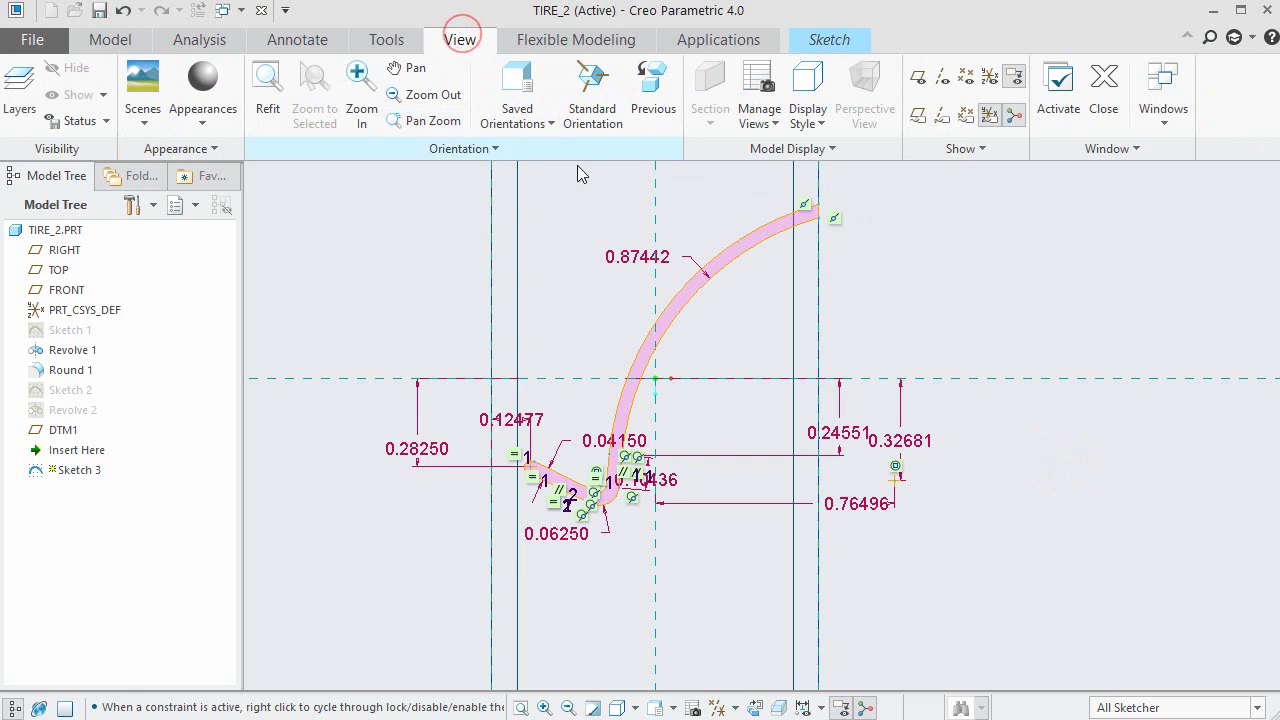
pyautogui.click(808, 130)
pyautogui.click(856, 170)
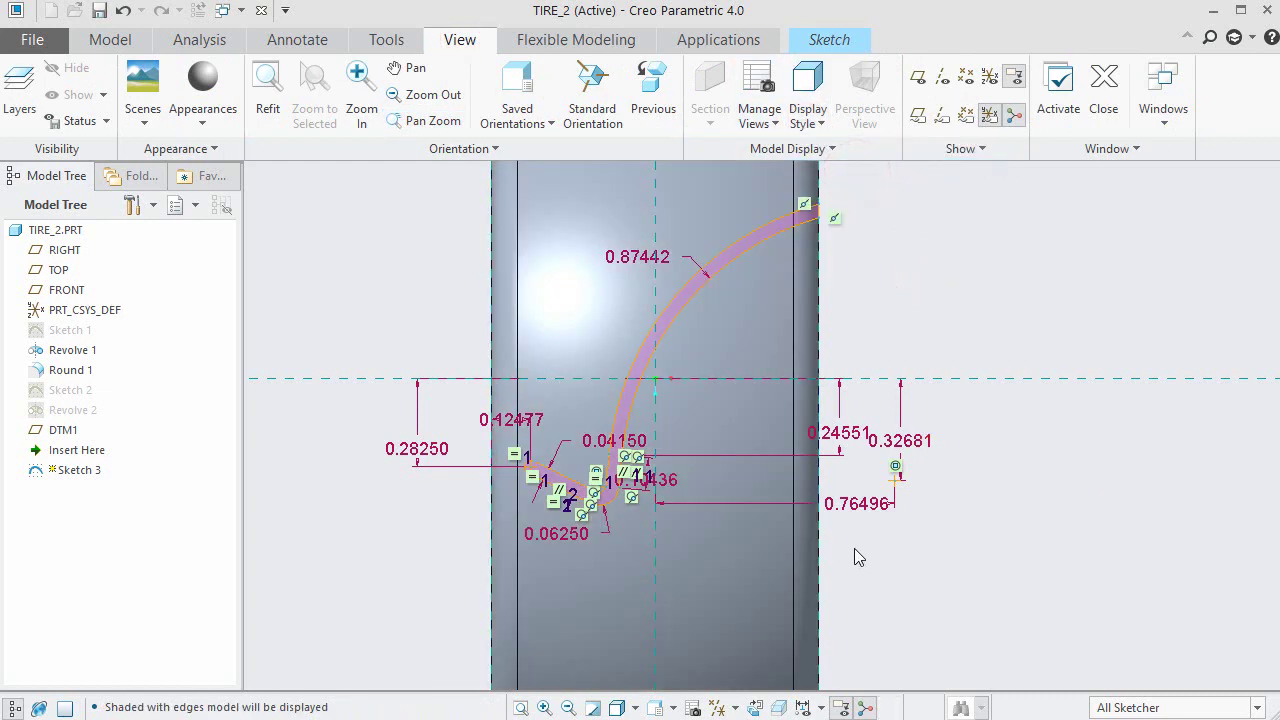
pyautogui.scroll(-1, 855, 545)
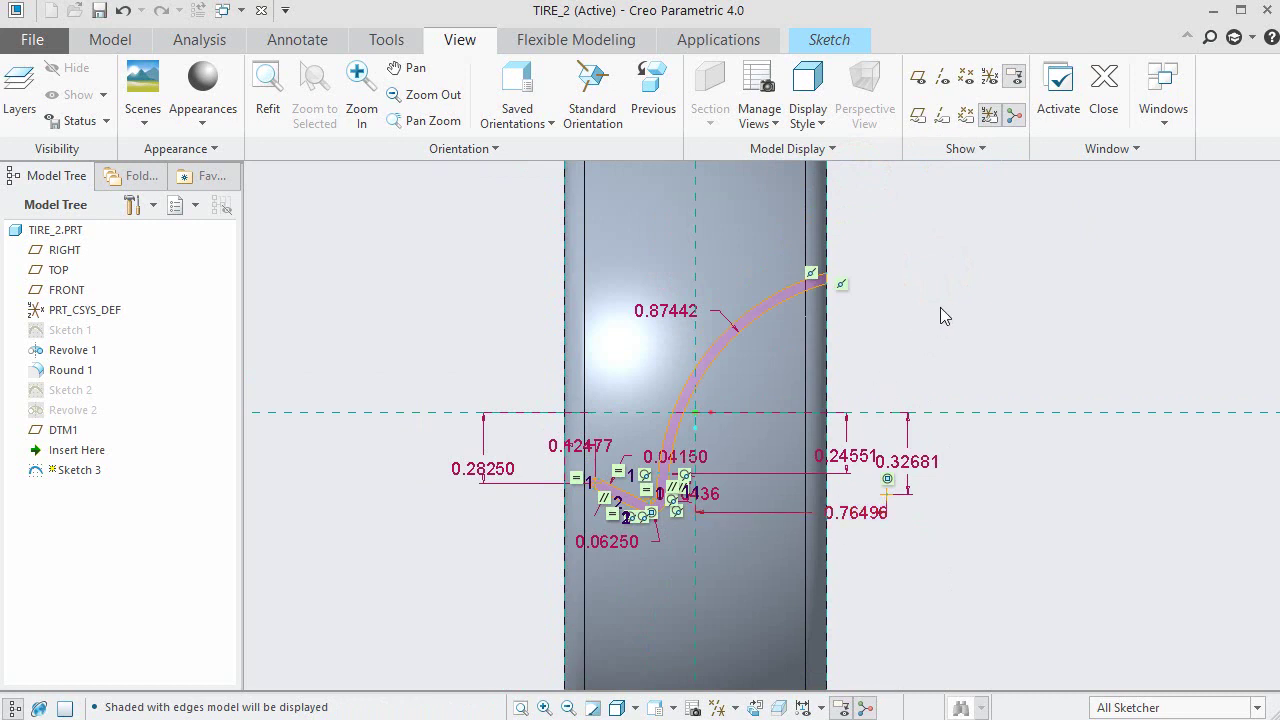